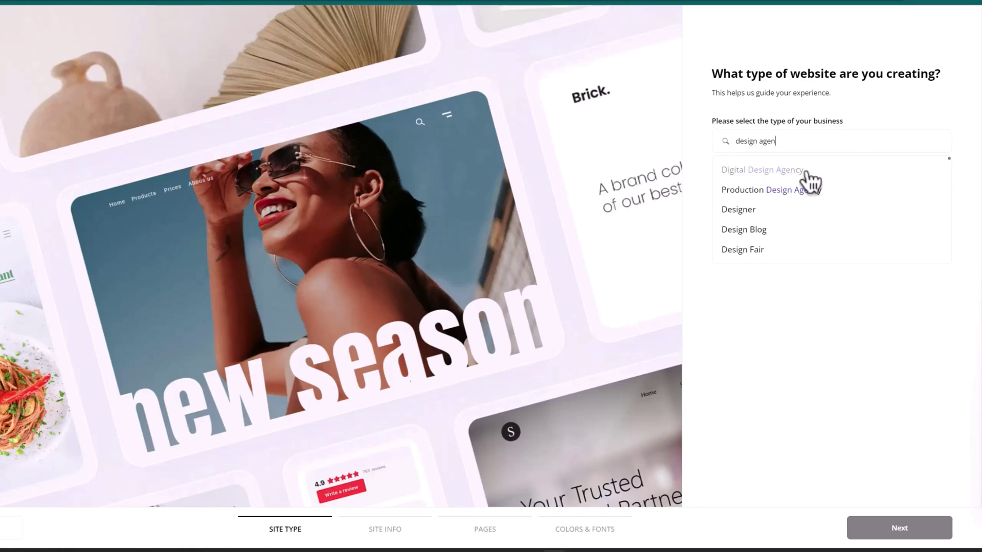
- Choose Digital Design Agency as the business type, then enter the company name Visual Vault and paste its description
click(805, 171)
click(926, 531)
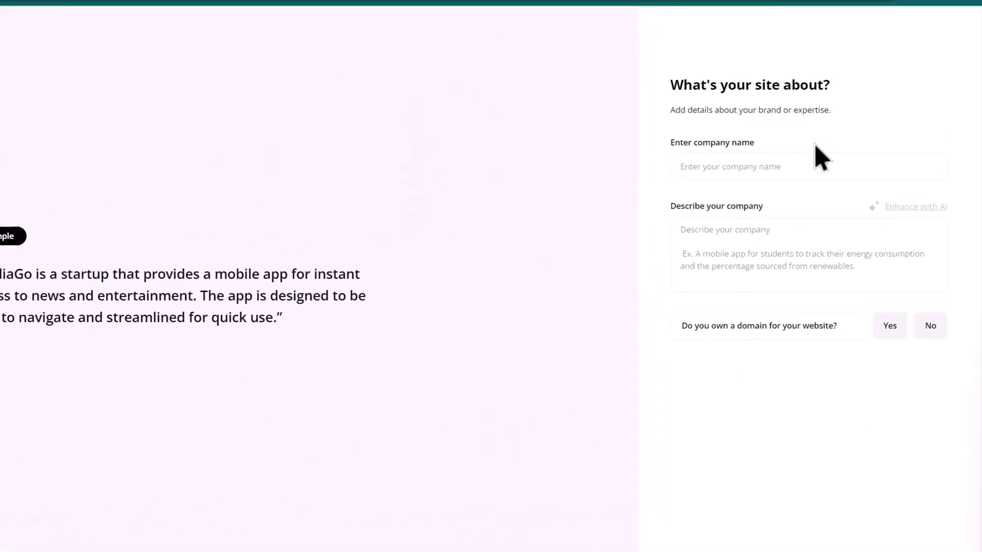
click(849, 157)
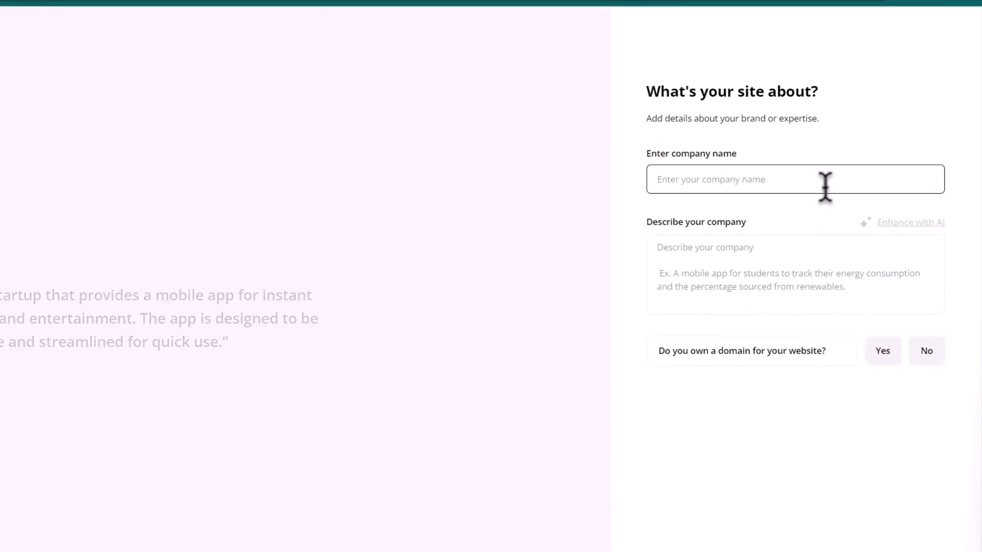
text(Visual Vault)
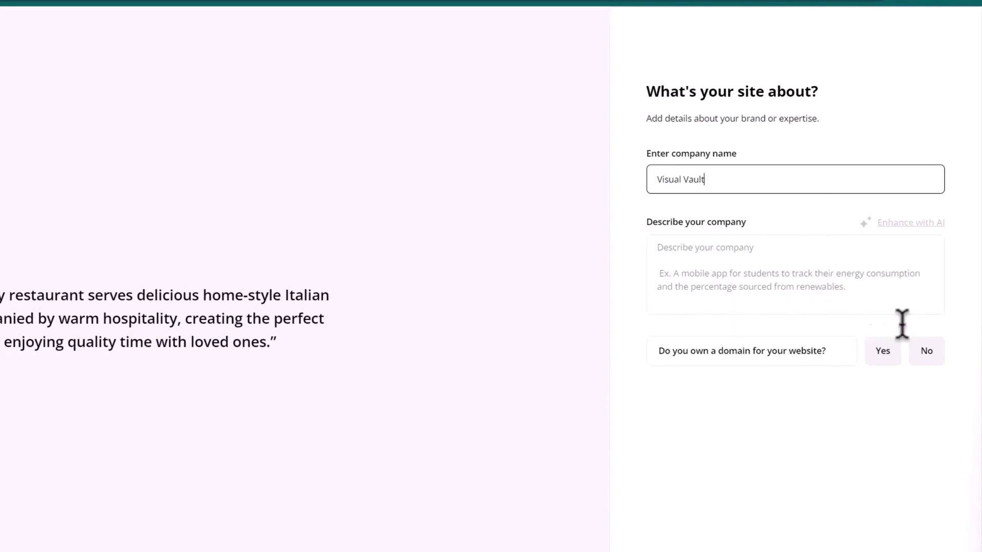
key(Tab)
text(We create logos, websites and brand identity for businesses. We offer different packages for our clients whether they are a small business or large organizations. We are trusted by top brands and deliver top notch brand design and websites for print, social media, and web.)
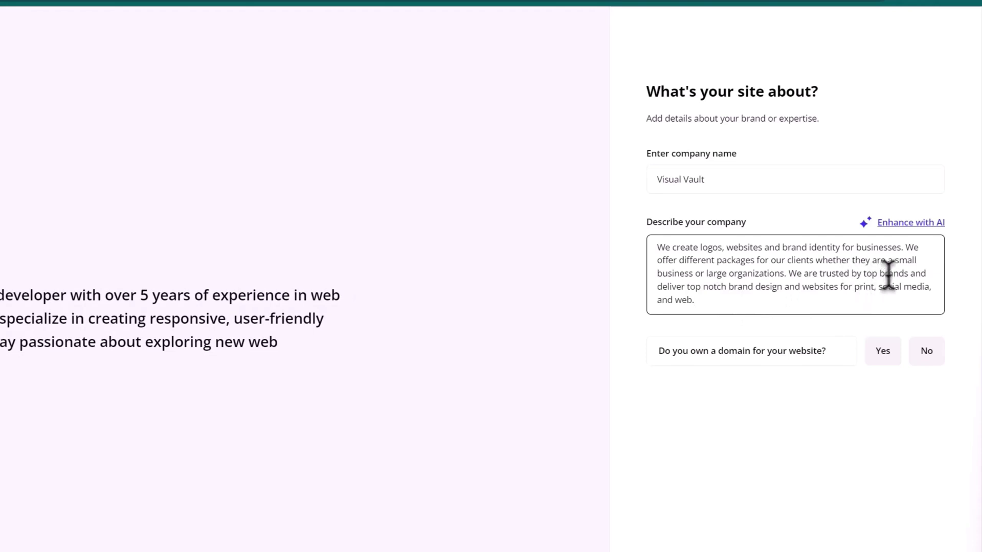
- Enhance the company description with AI, answer No to owning a domain, and start entering visualvault
click(917, 223)
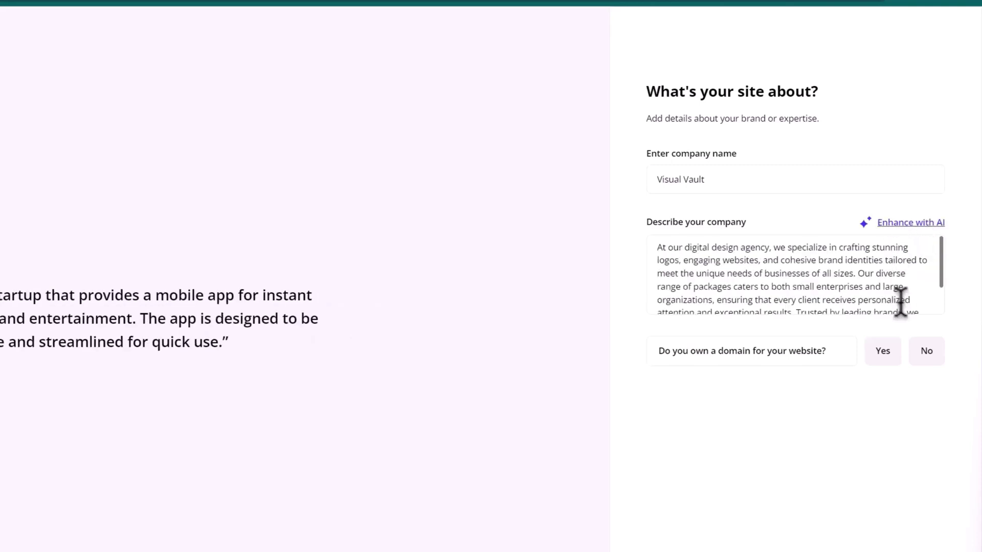
scroll(886, 284, down, 2)
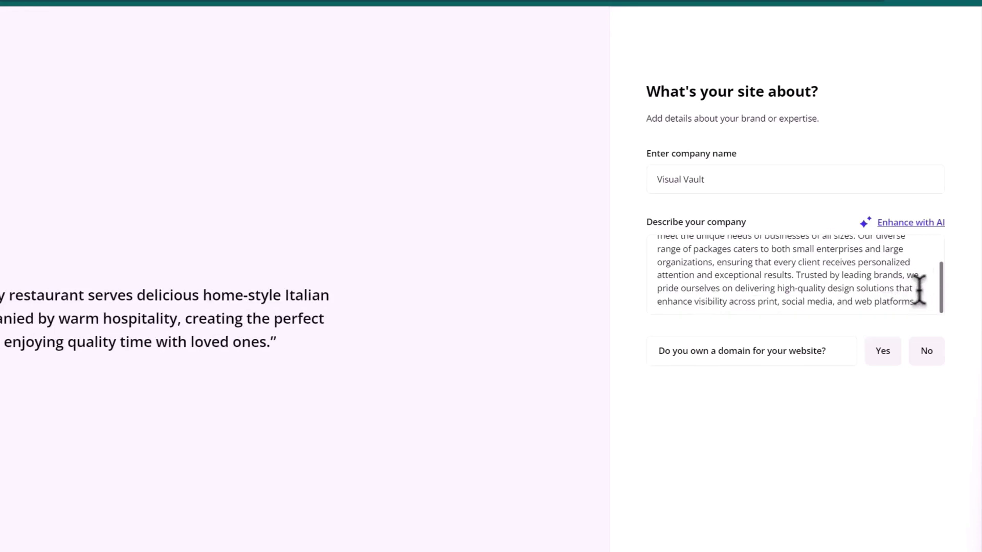
click(883, 354)
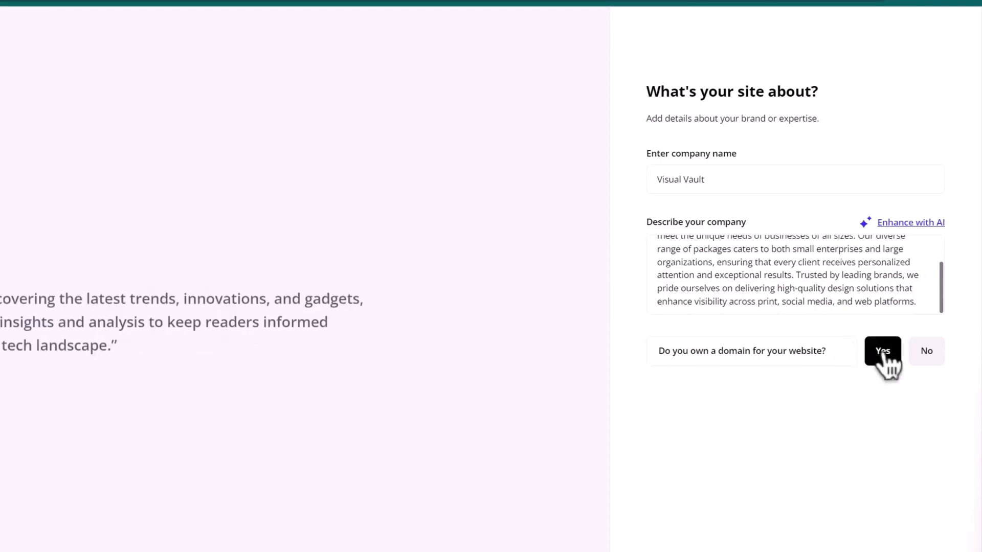
click(927, 358)
click(784, 390)
text(vi)
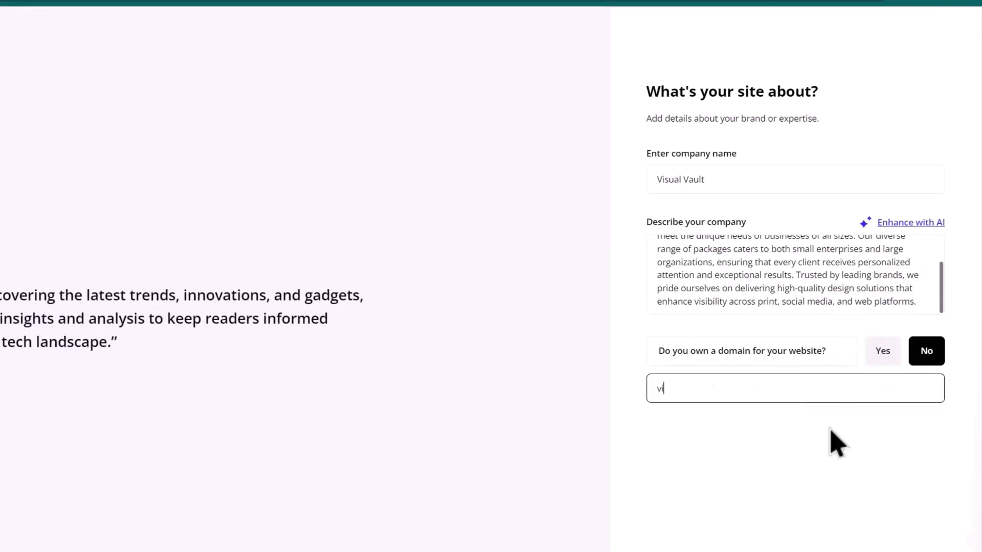
text(sualvauilt)
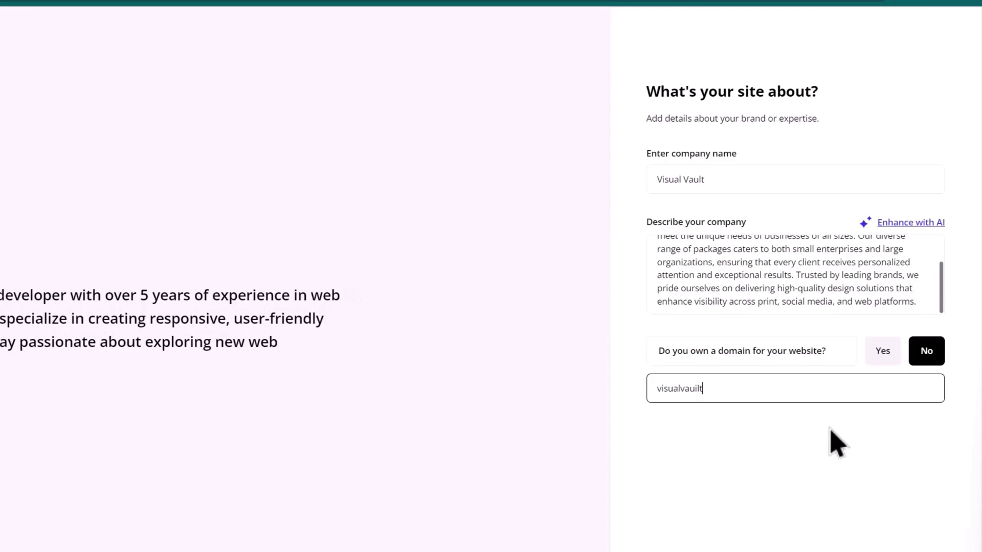
key(BackSpace)
key(BackSpace)
key(BackSpace)
- Complete the domain as visualvault.io, generate the site structure, and fit the page tree on screen
text(lt.io)
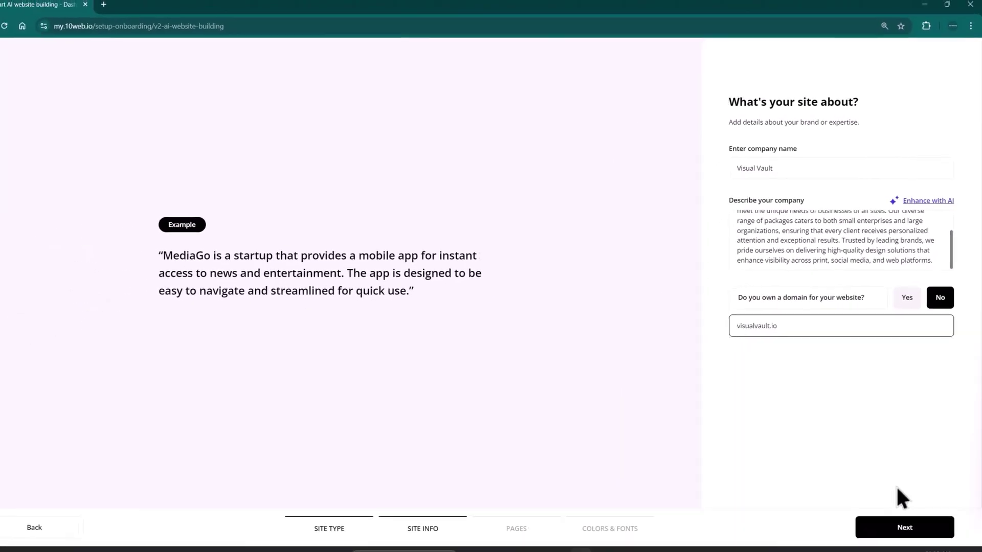
click(907, 529)
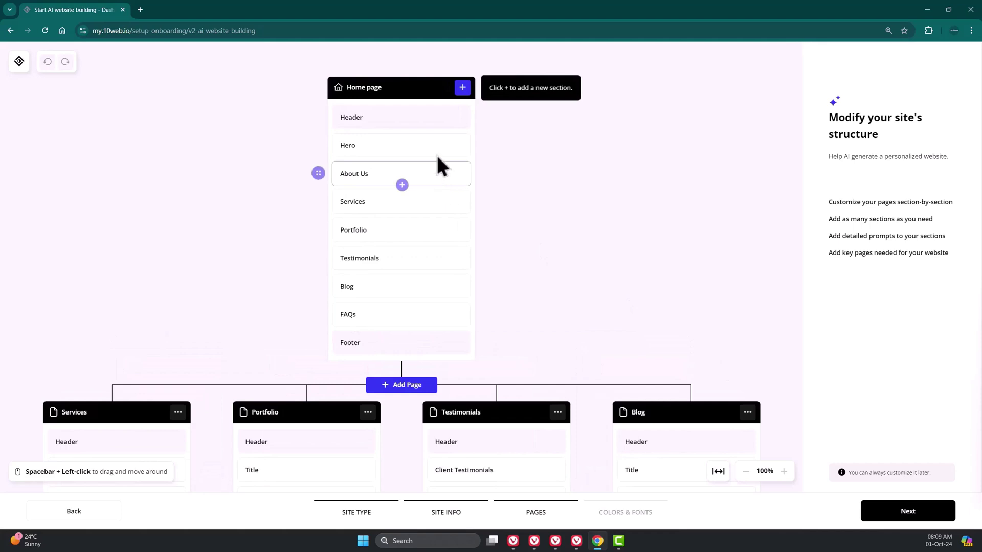
scroll(366, 260, down, 1)
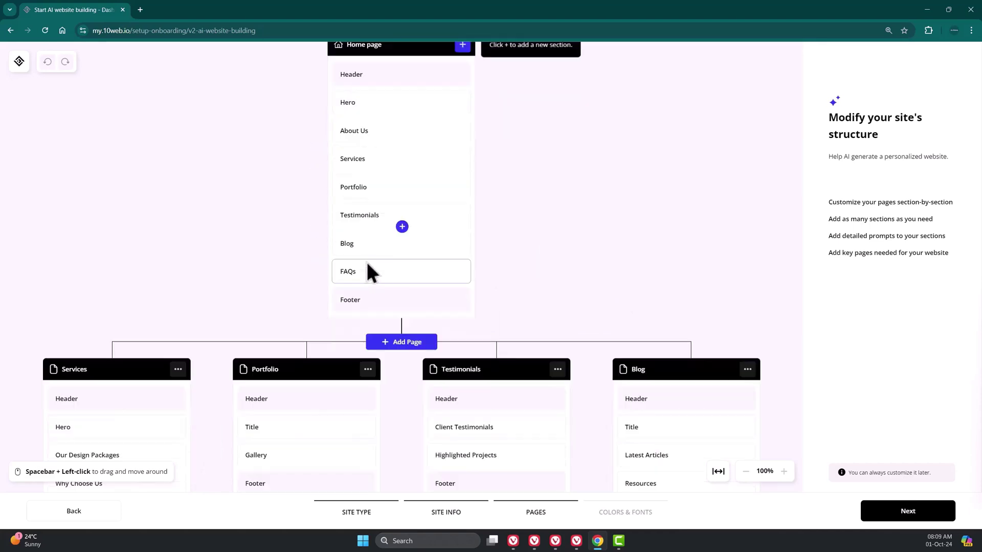
scroll(438, 272, down, 1)
scroll(443, 266, up, 1)
scroll(533, 262, down, 2)
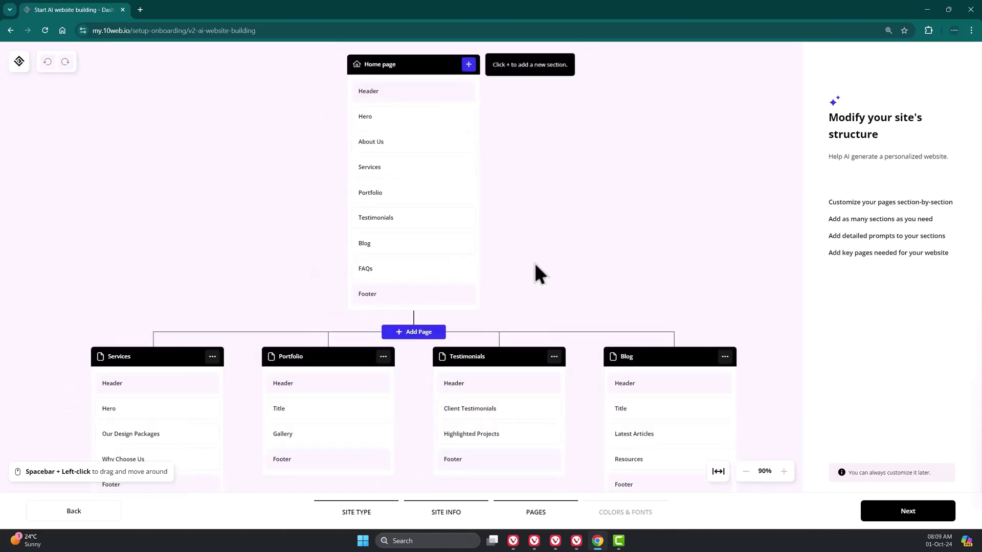
scroll(455, 274, up, 1)
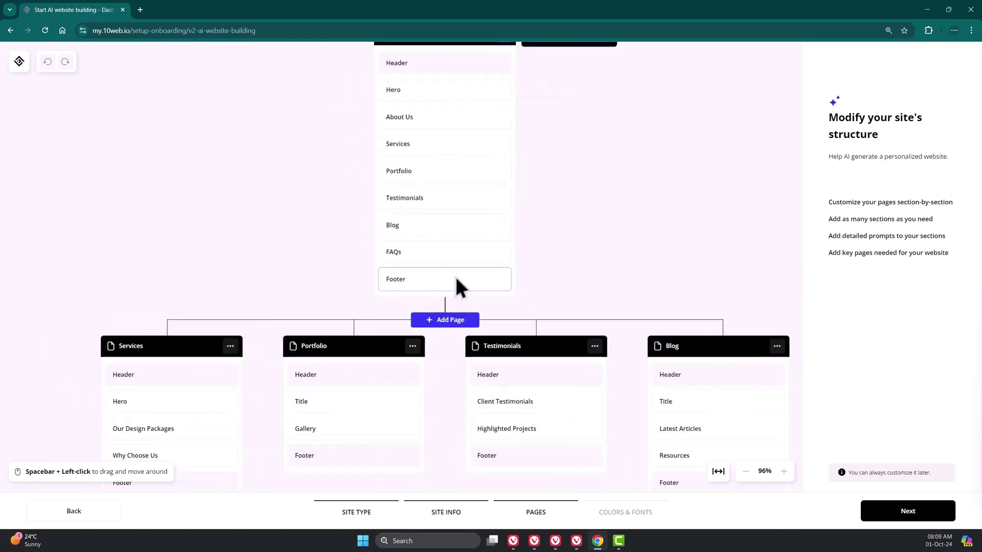
drag(551, 255, 548, 221)
scroll(548, 221, up, 2)
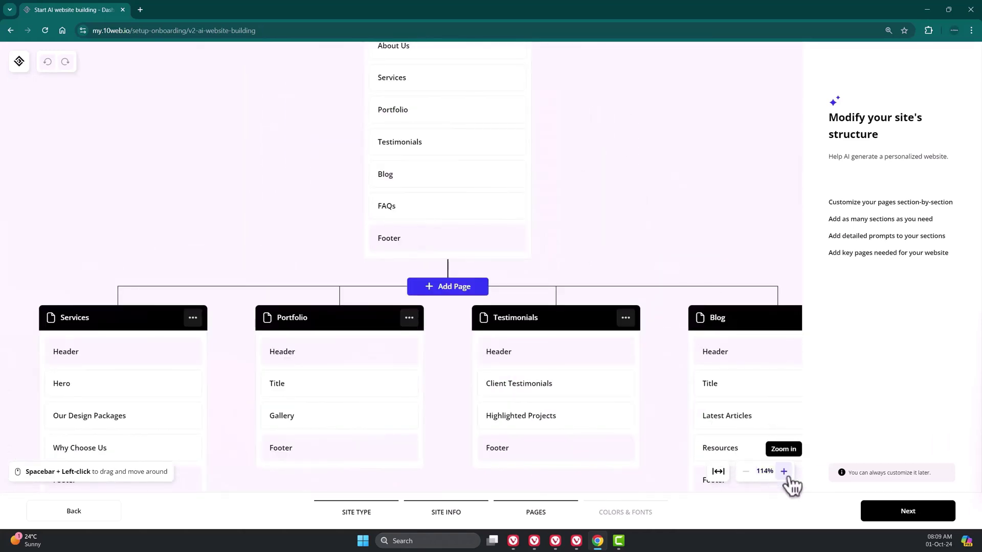
click(720, 473)
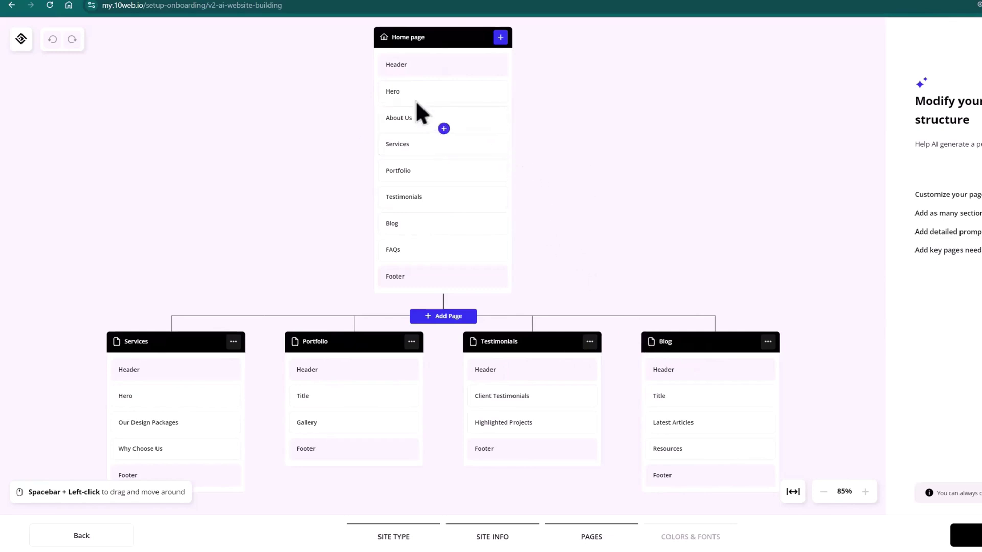
scroll(437, 53, up, 4)
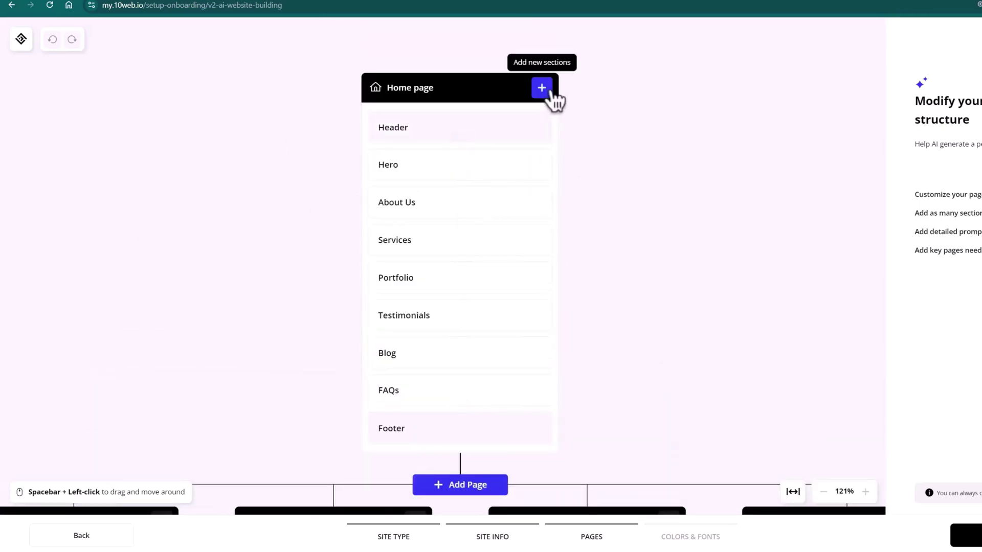
- Add a Logos section to the Home page
click(546, 92)
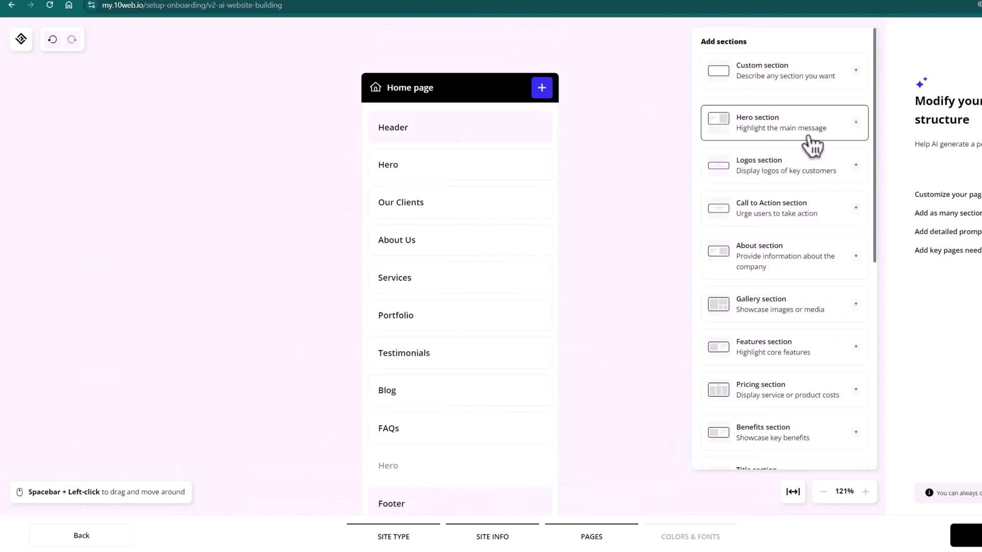
scroll(798, 243, down, 1)
scroll(776, 297, down, 6)
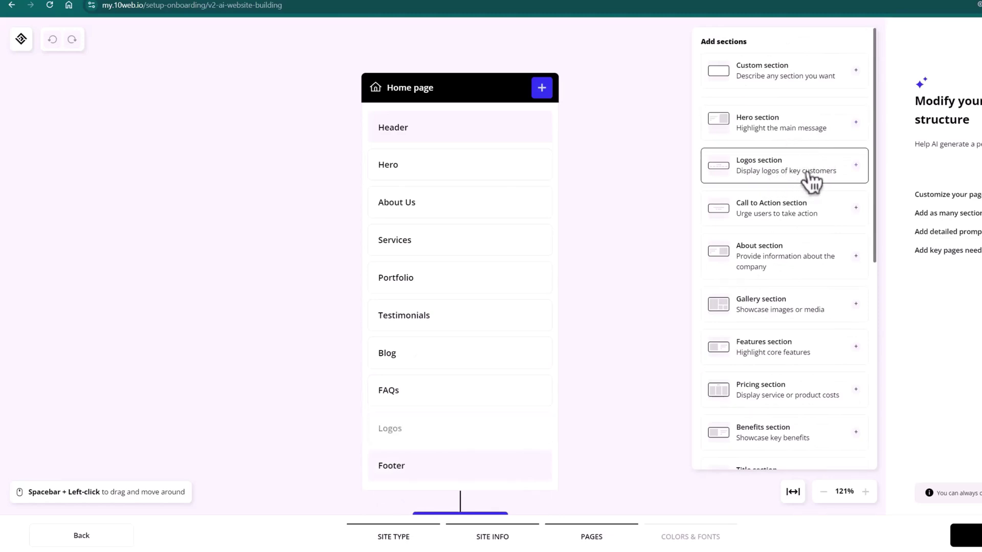
click(804, 180)
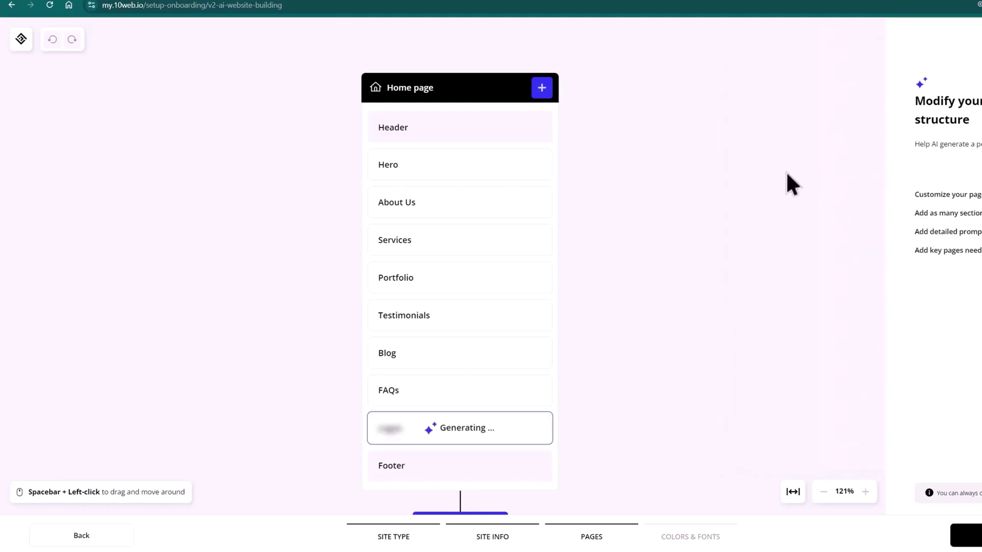
- Retitle the Logos section to Our Clients, enhance it with AI, and move it below Hero
click(462, 429)
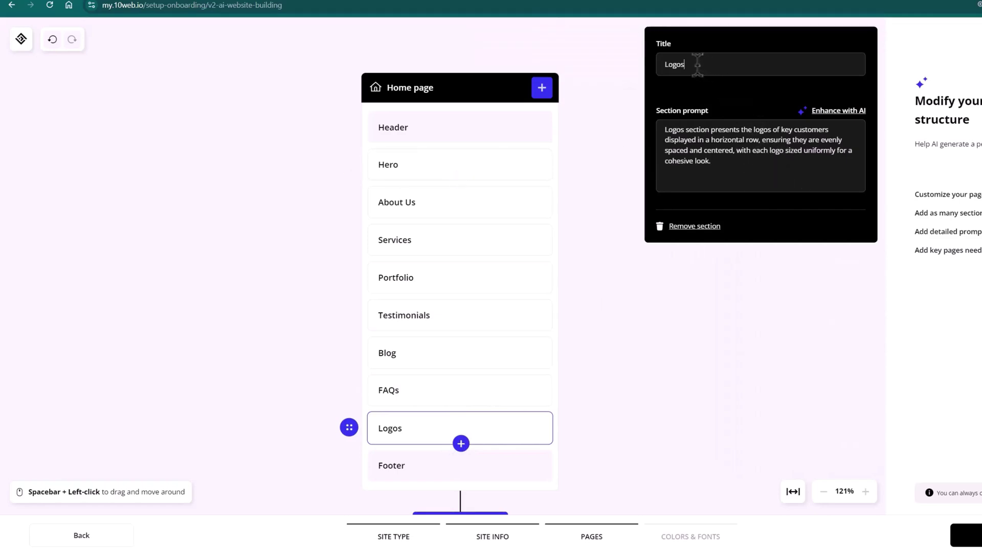
drag(696, 65, 667, 67)
click(839, 111)
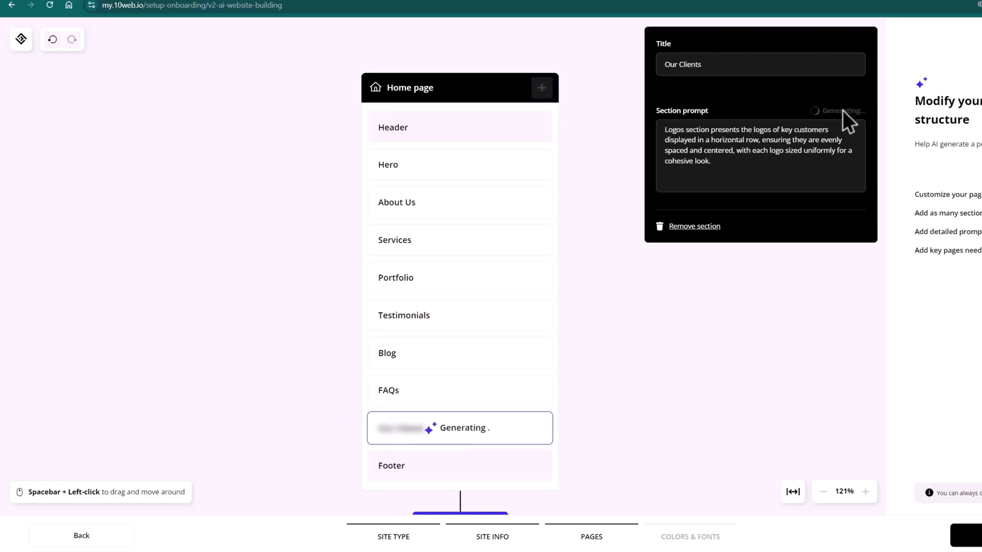
drag(671, 128, 697, 131)
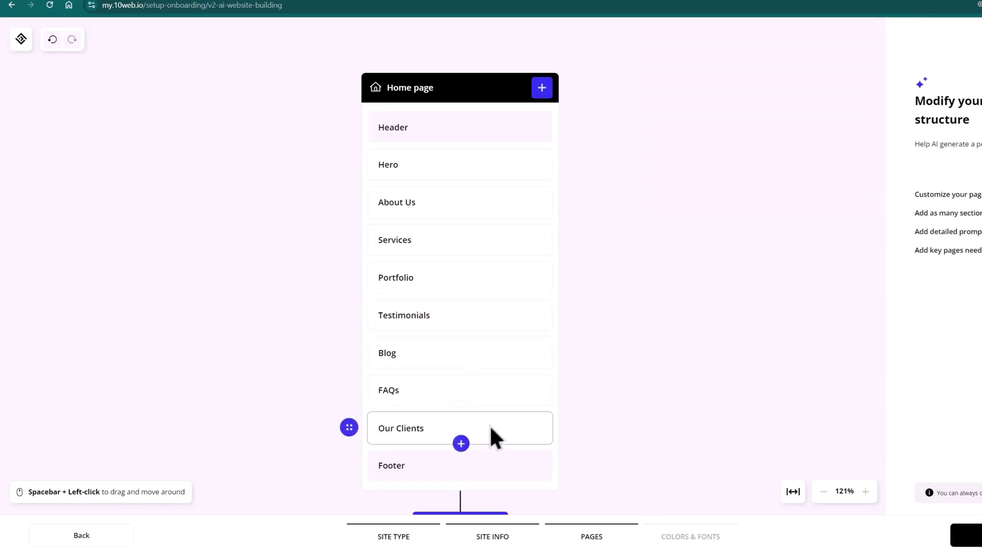
drag(490, 428, 525, 194)
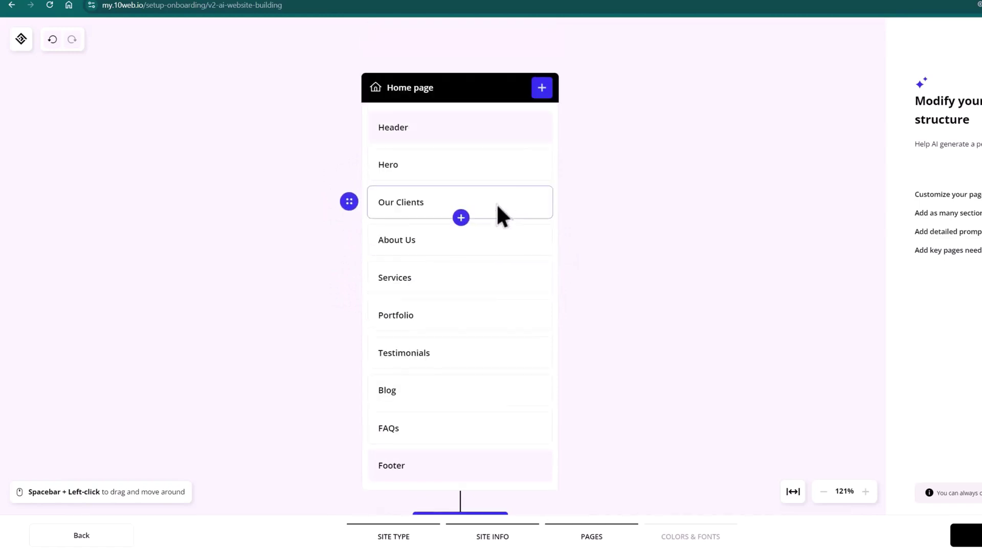
- Add a Contact section before the Footer on the Home page and open the Hero section's settings
click(543, 93)
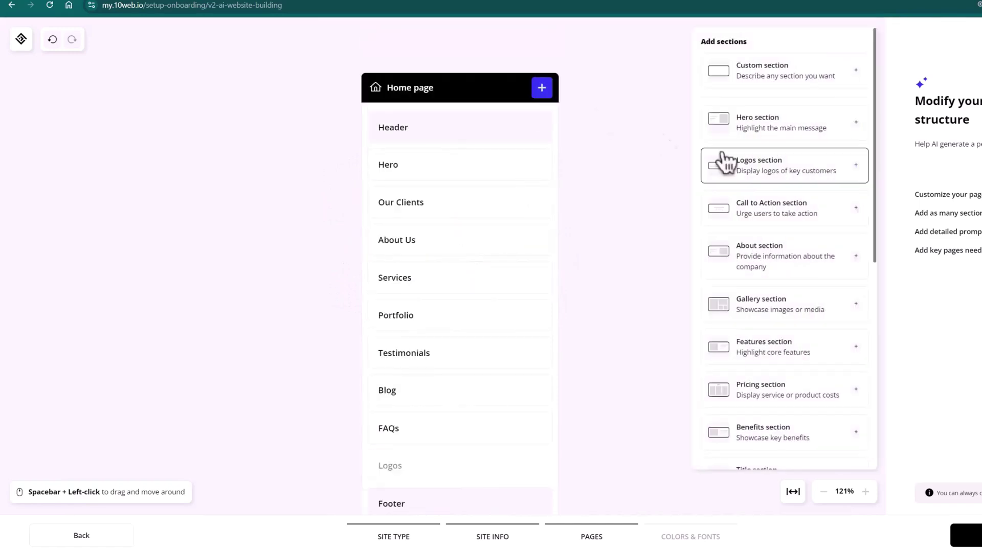
scroll(797, 256, down, 6)
click(782, 286)
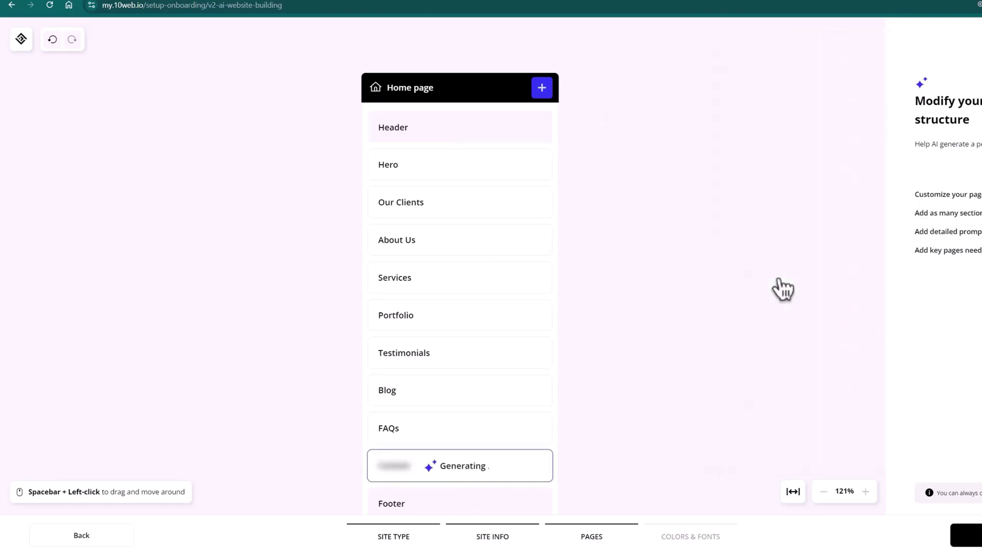
scroll(576, 391, down, 1)
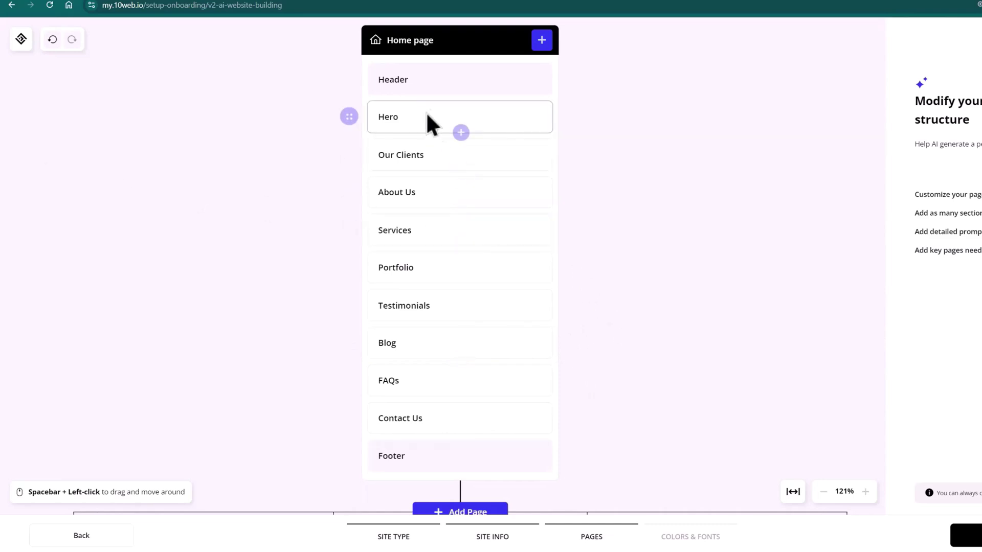
click(499, 115)
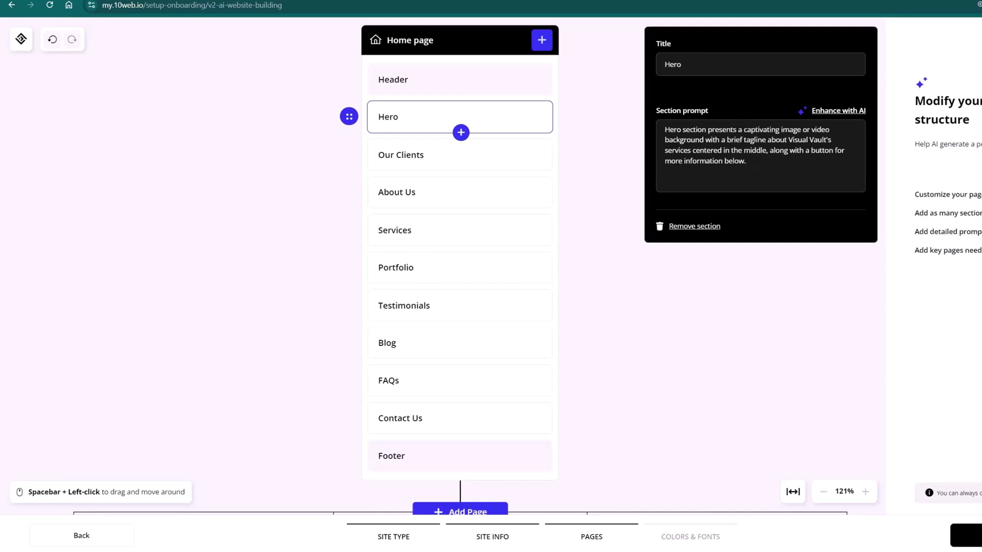
- Replace the Hero prompt with a pasted description and enhance it with AI
key(ctrl+a)
text(Hero section should have a bold text for header and description on the left. On the right should be an office with designers working on a project.)
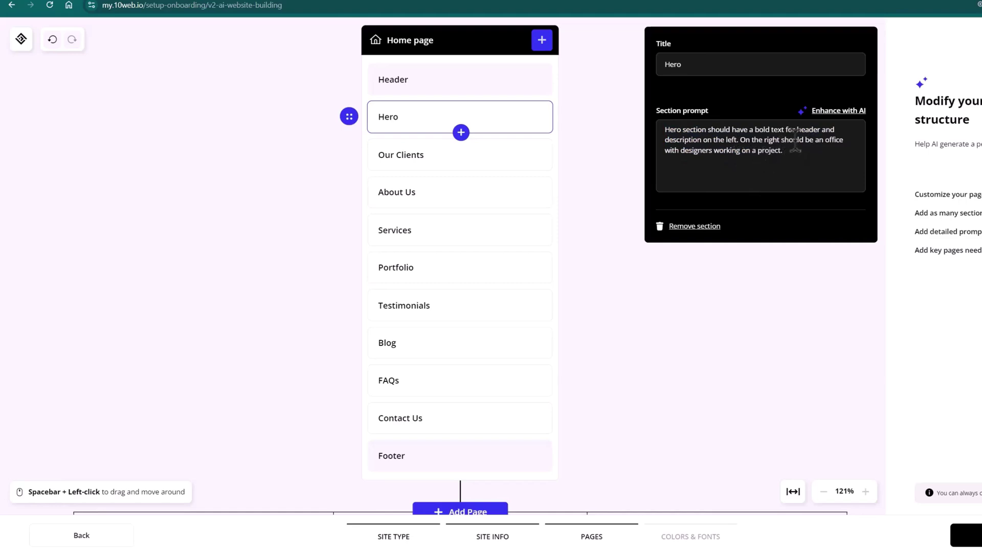
click(846, 111)
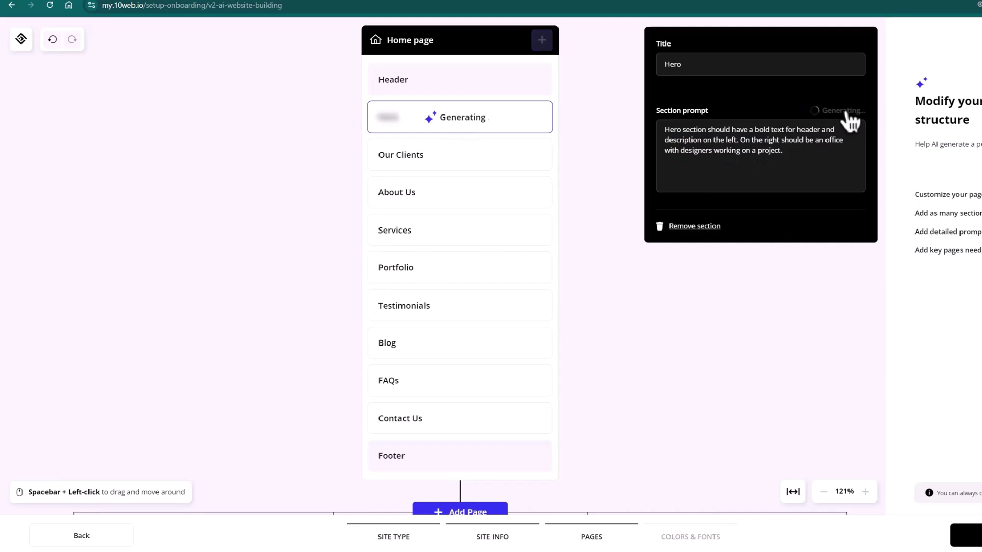
- Append the note about being a top-100 USA graphic design agency to the About Us prompt, then AI-enhance it
click(507, 192)
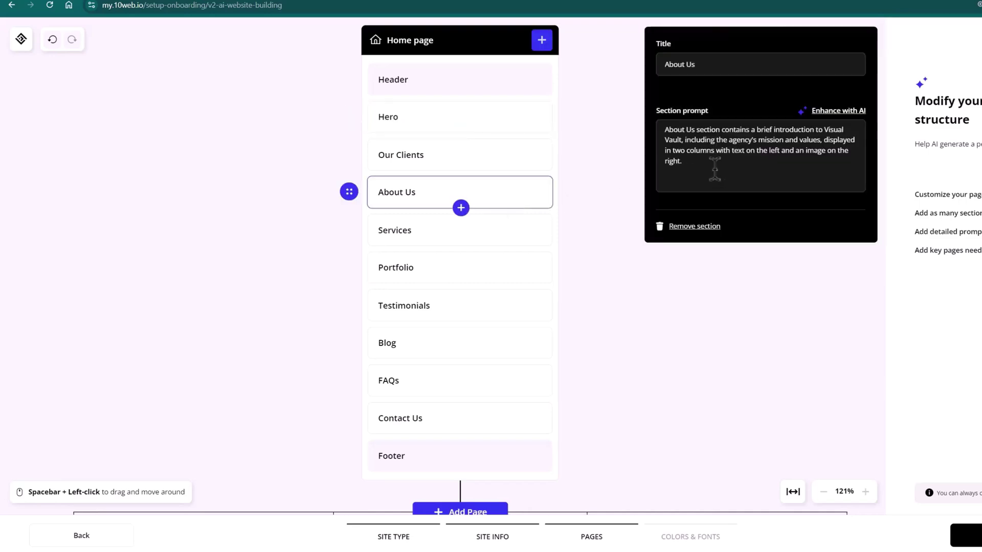
click(699, 173)
text(We are listed in the top 100 graphic design agency in the USA.)
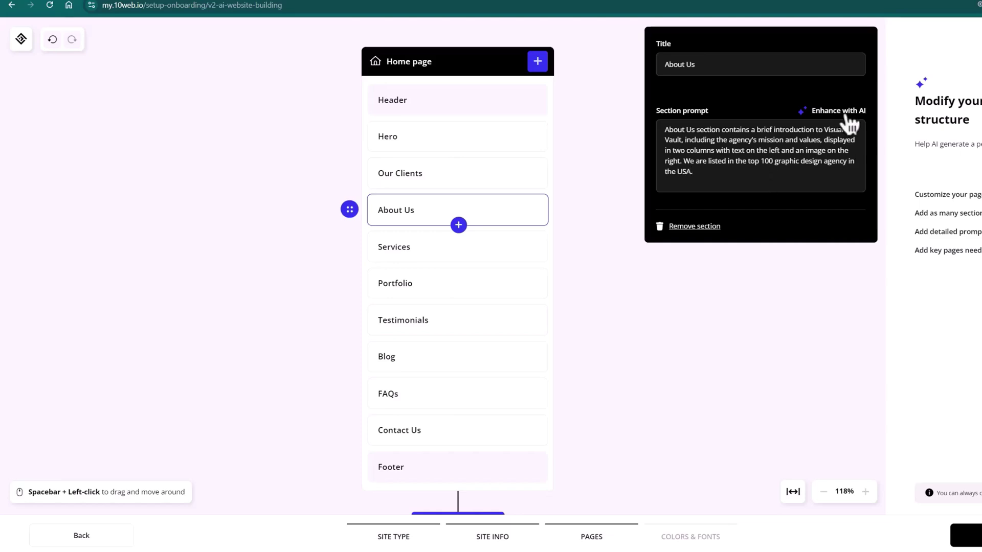
click(838, 111)
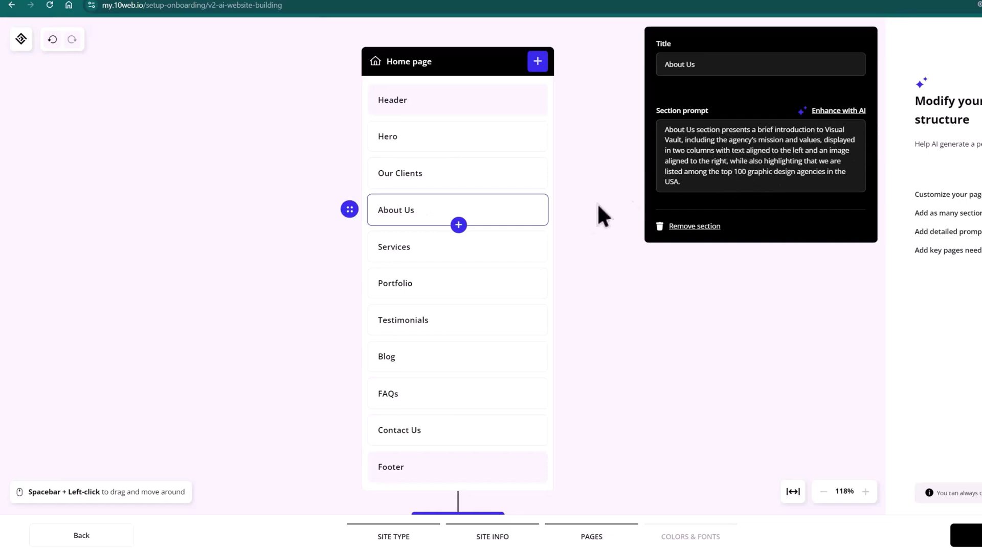
click(465, 241)
- Add ', website building' to the Blog section prompt and enhance it with AI
click(495, 288)
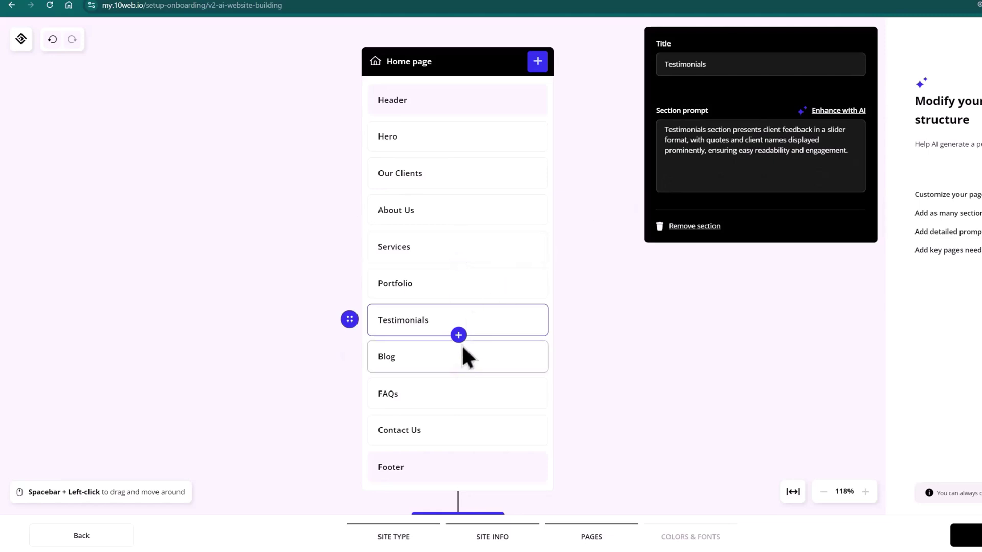
click(466, 353)
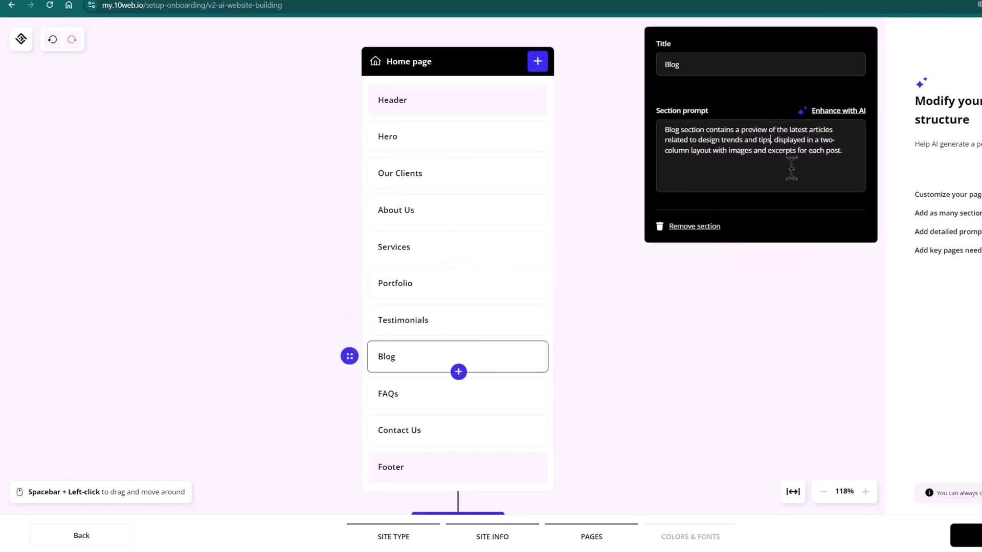
text(, website building)
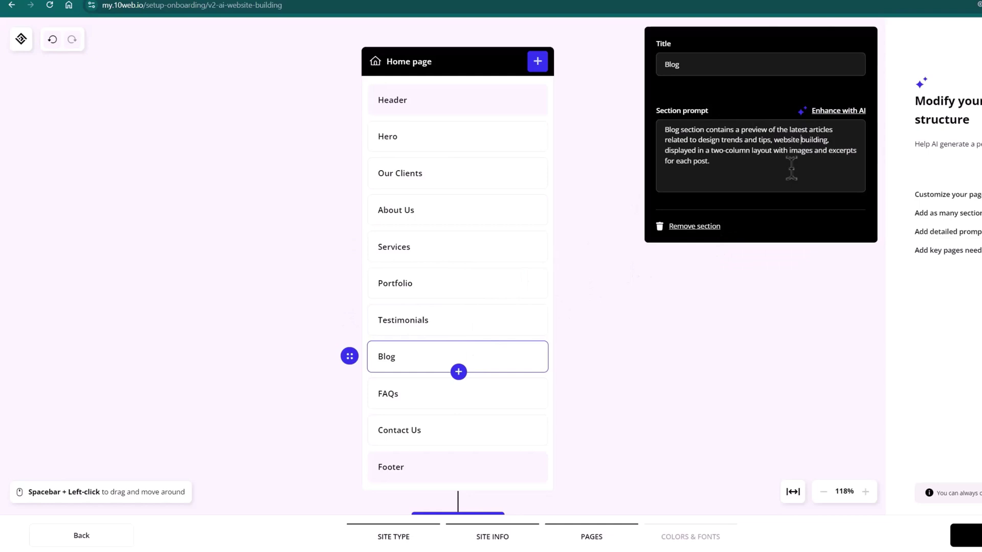
click(833, 111)
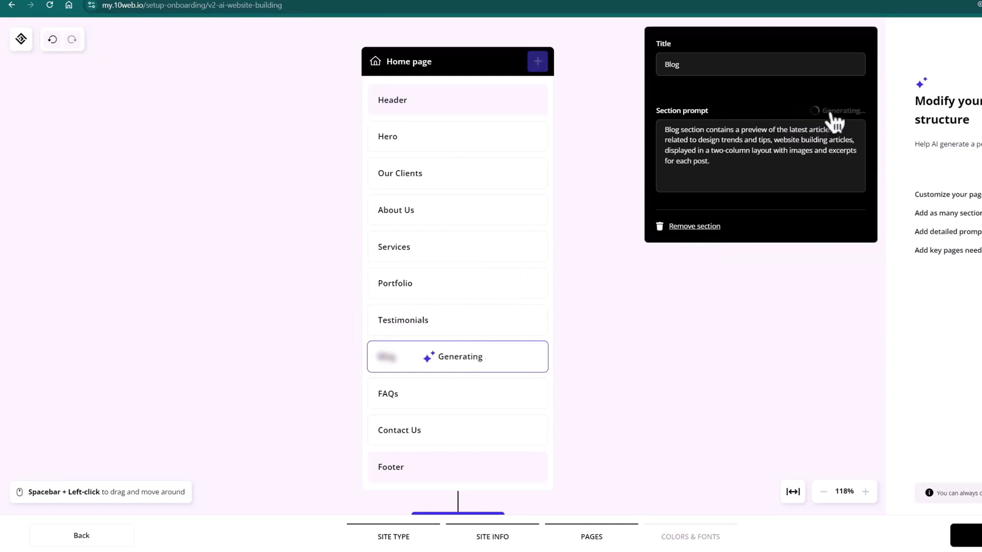
click(494, 390)
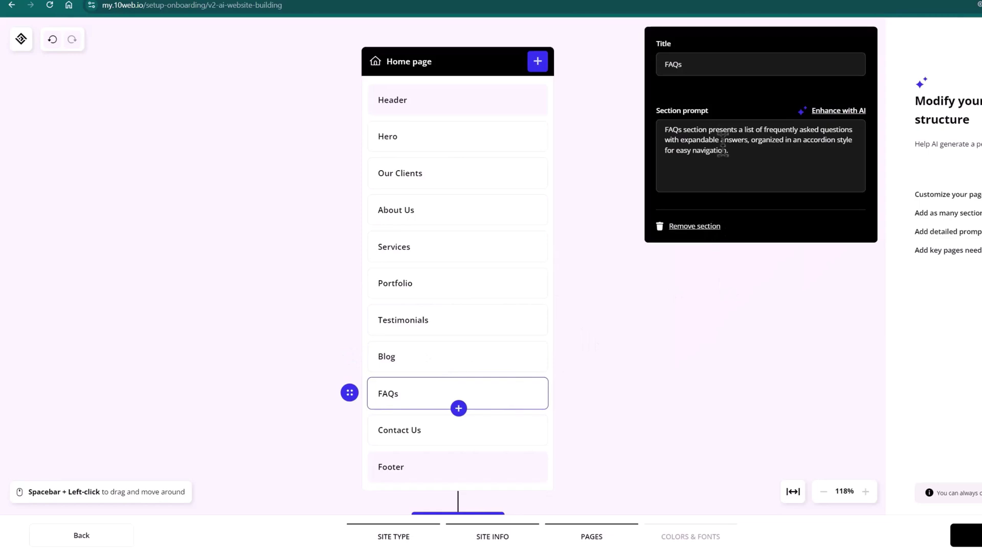
drag(801, 142, 834, 159)
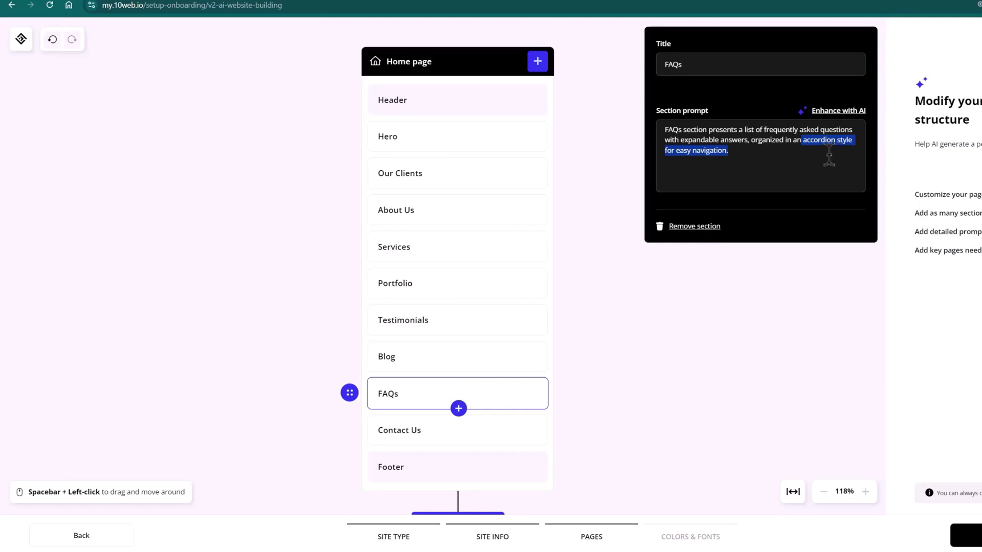
click(801, 153)
- Retitle the Services page's 'Our Design Packages' section to 'Our Services Explained'
click(583, 358)
scroll(598, 348, down, 3)
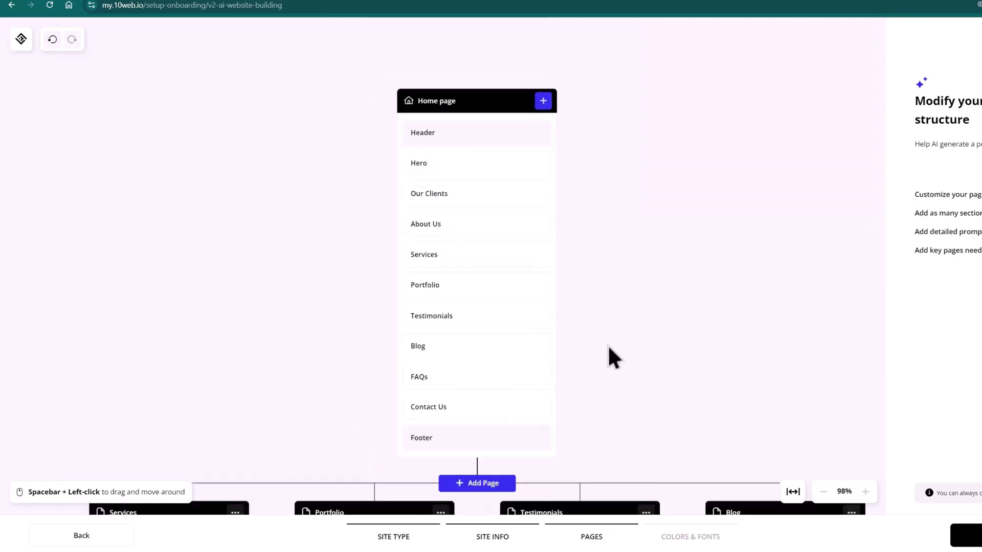
drag(608, 399, 596, 200)
drag(742, 314, 696, 310)
drag(390, 340, 507, 230)
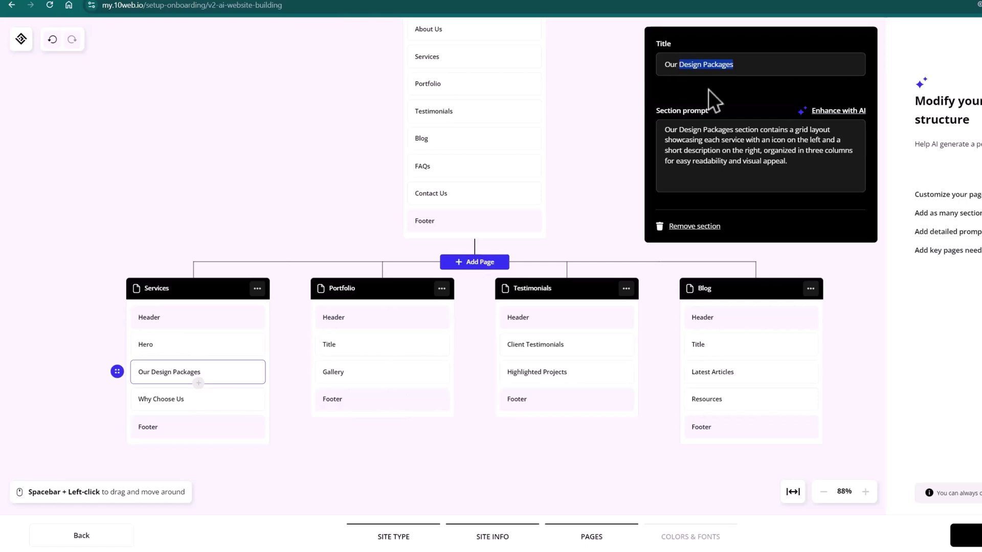
text(Services )
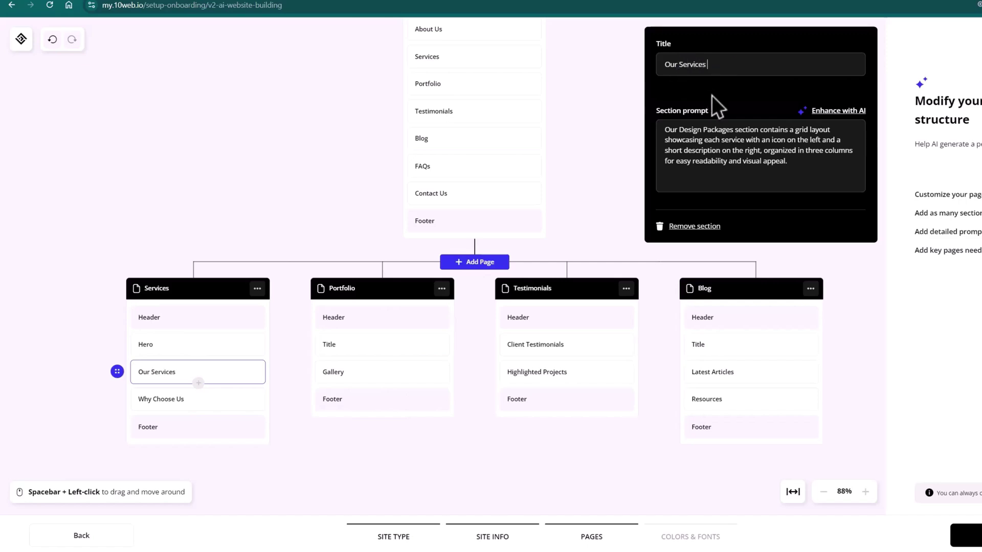
text(Explained)
- Add a Contact section after Gallery on the Portfolio page
click(384, 384)
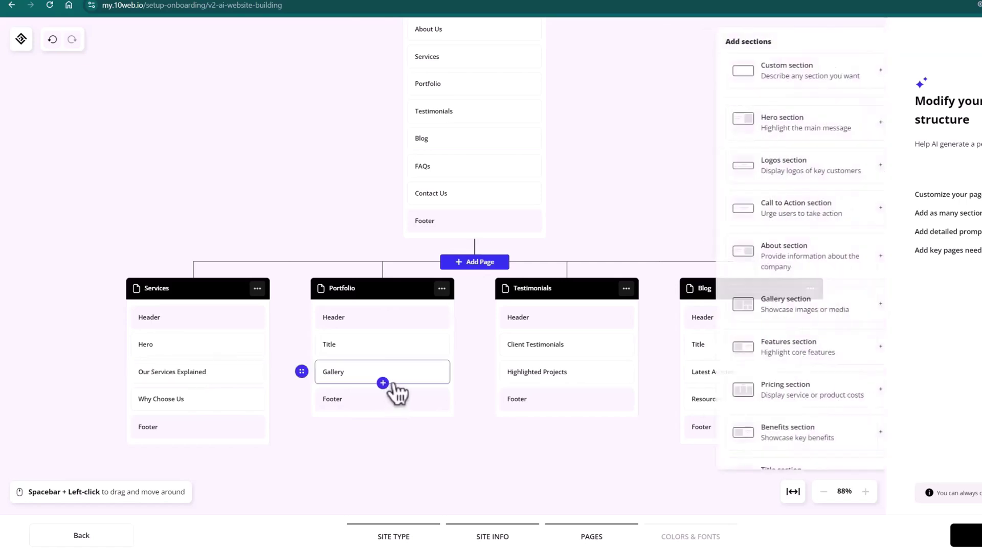
scroll(797, 287, down, 8)
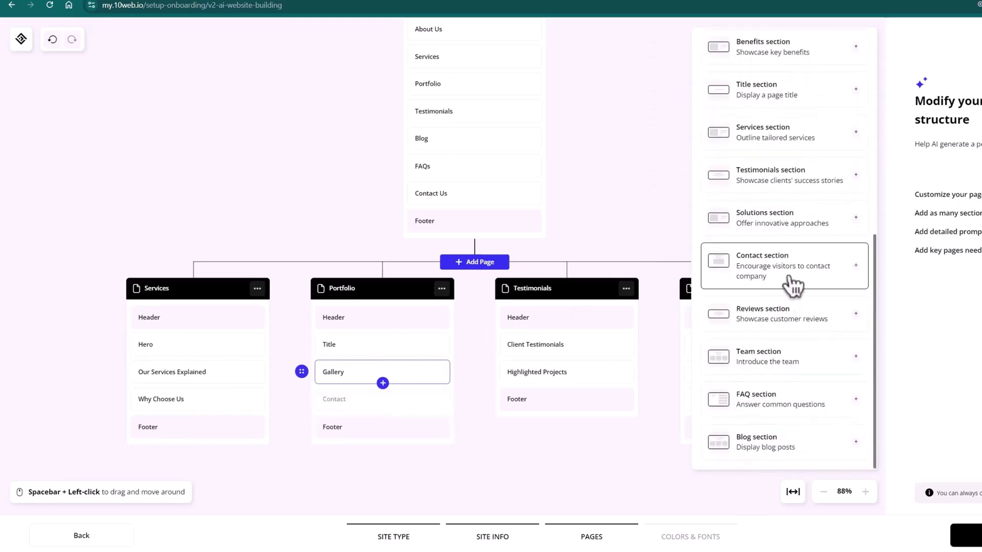
click(801, 279)
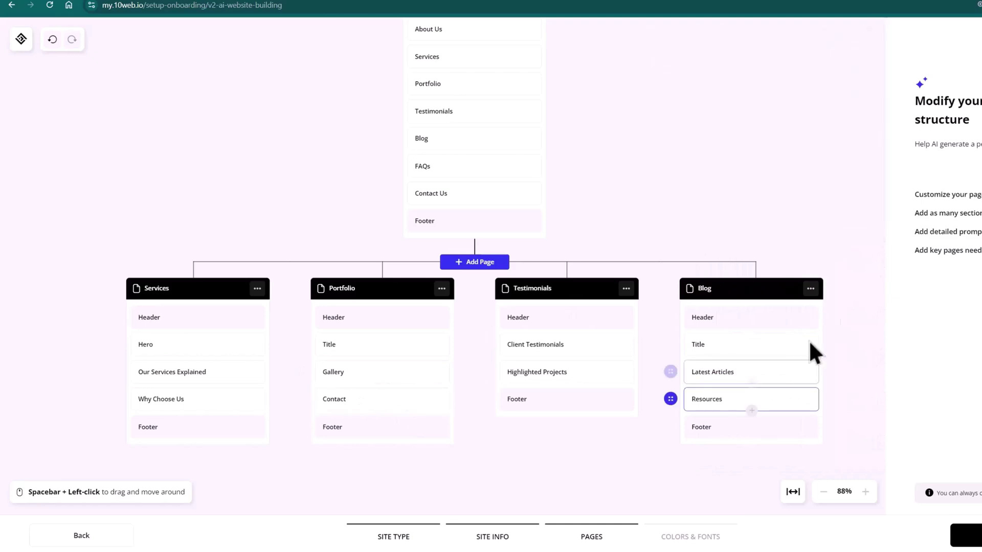
scroll(519, 263, up, 2)
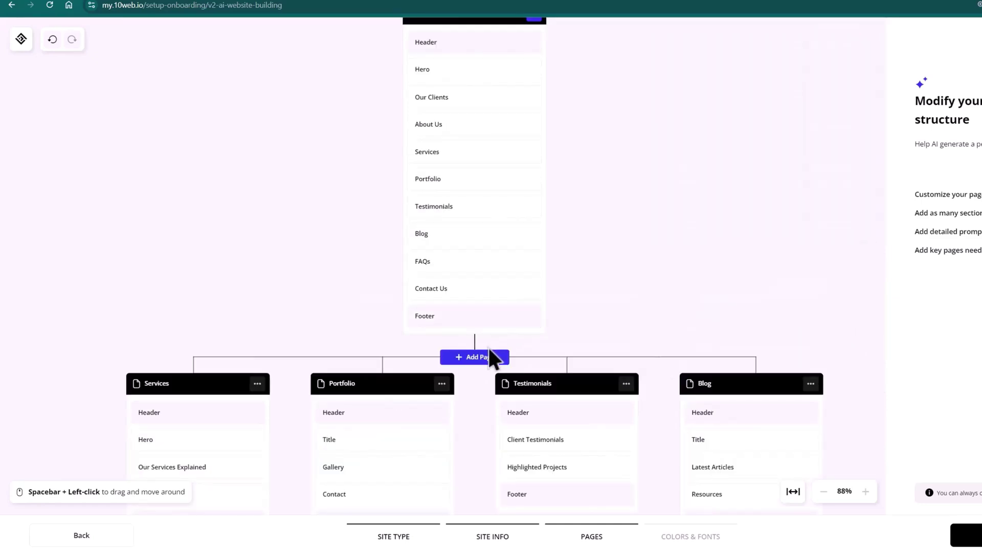
click(493, 360)
- Create a Pricing page and remove its Discounts section, keeping Packages and Features
click(831, 63)
text(F)
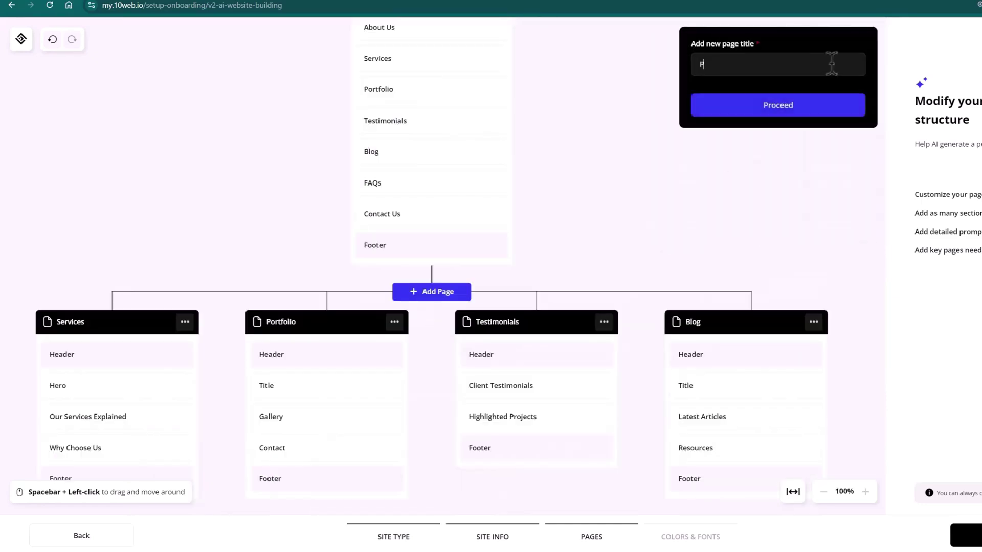
click(810, 108)
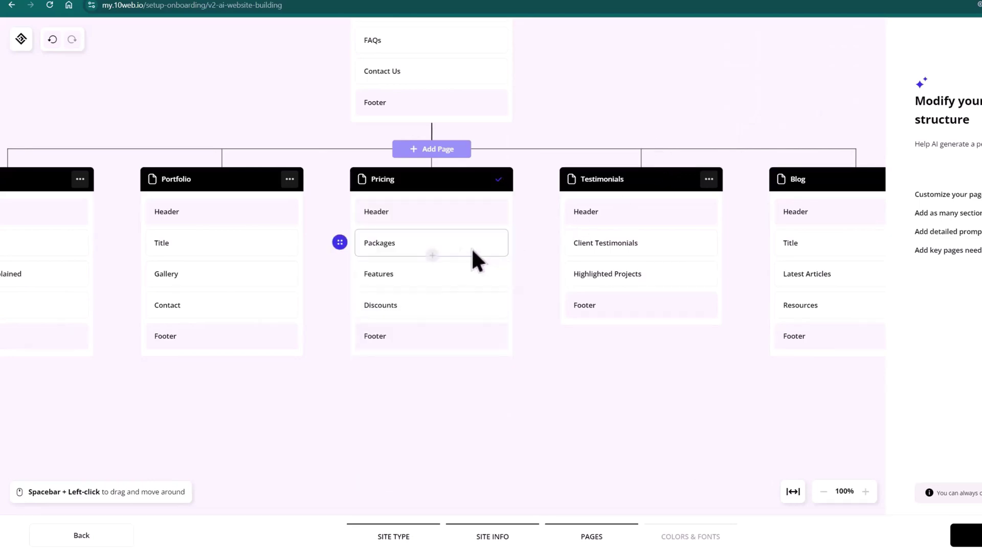
click(476, 301)
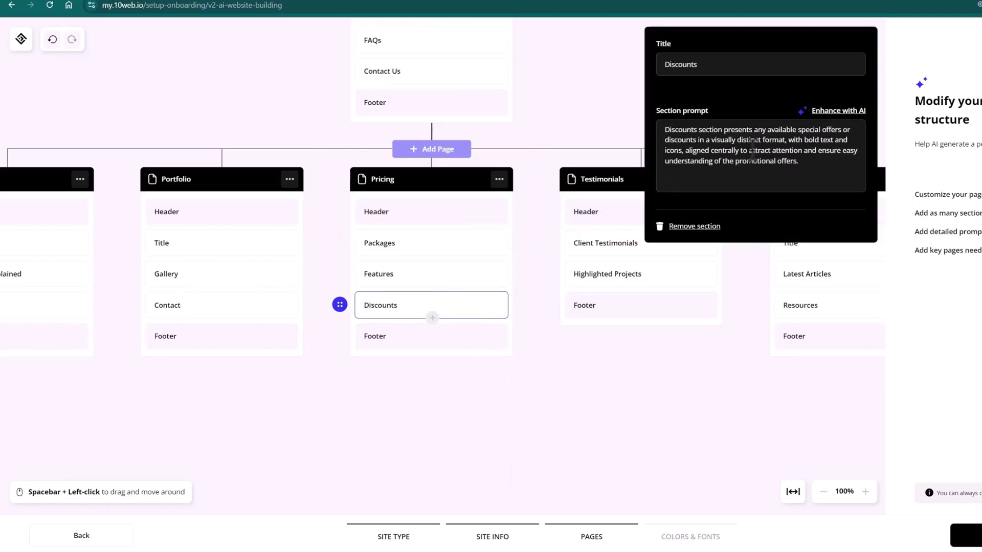
click(703, 229)
click(453, 239)
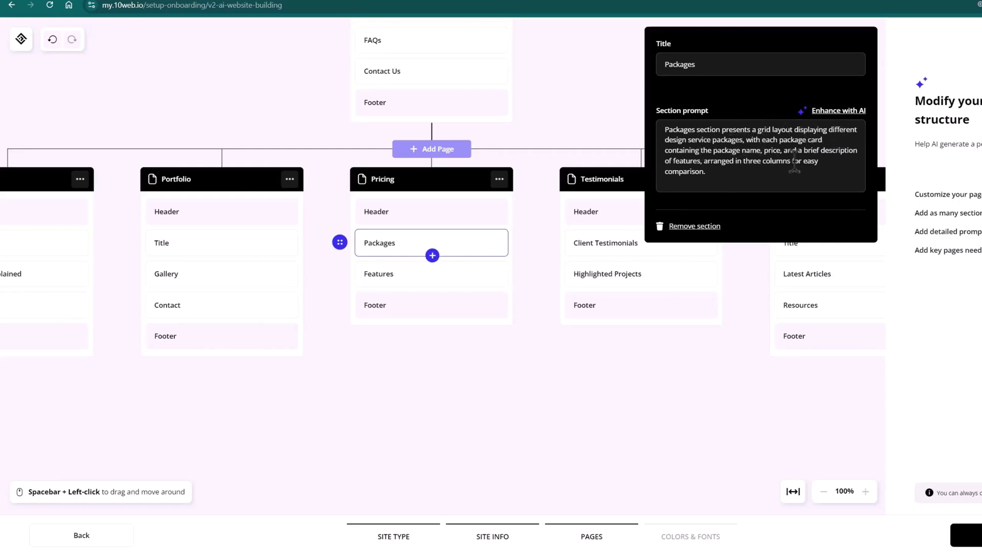
- Add 'features in bullet form' and the pasted Starter, Standard and Premium package details to the Packages prompt
text(features in bullet)
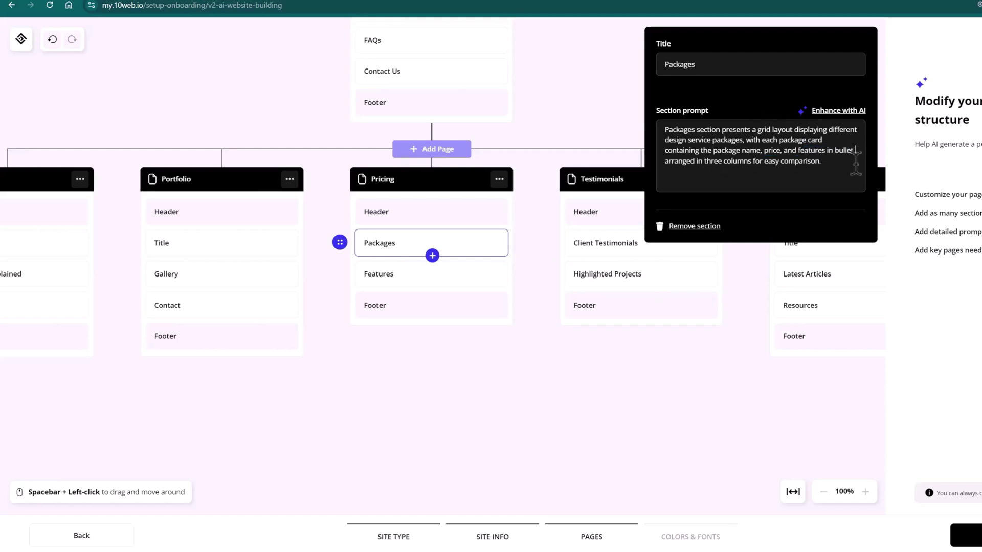
text( form,)
key(ctrl+v)
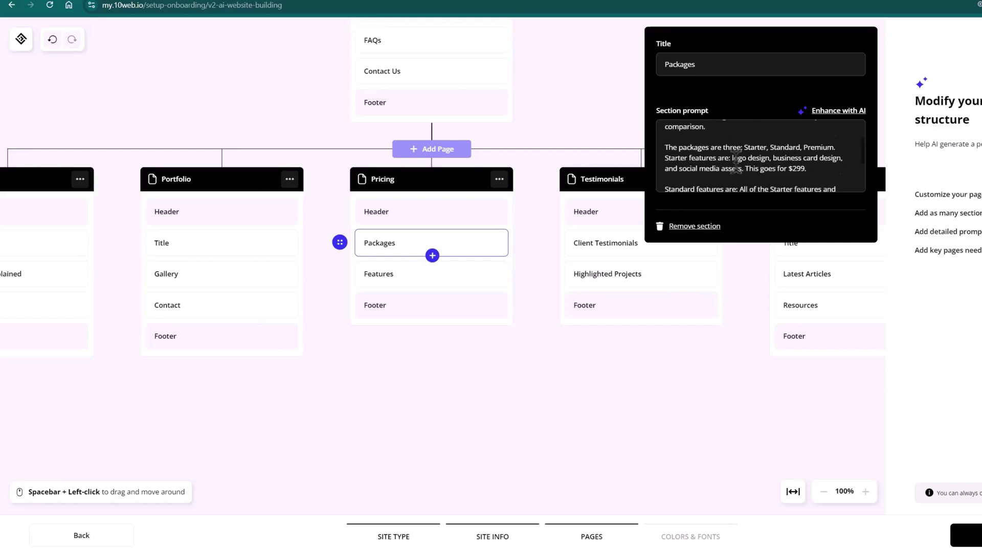
scroll(756, 158, down, 1)
scroll(716, 155, up, 2)
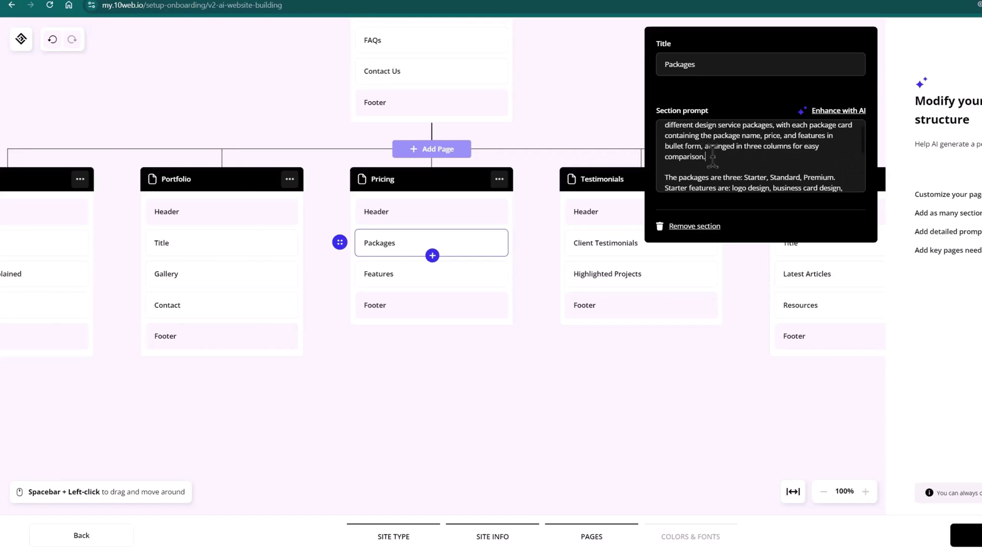
scroll(767, 169, down, 1)
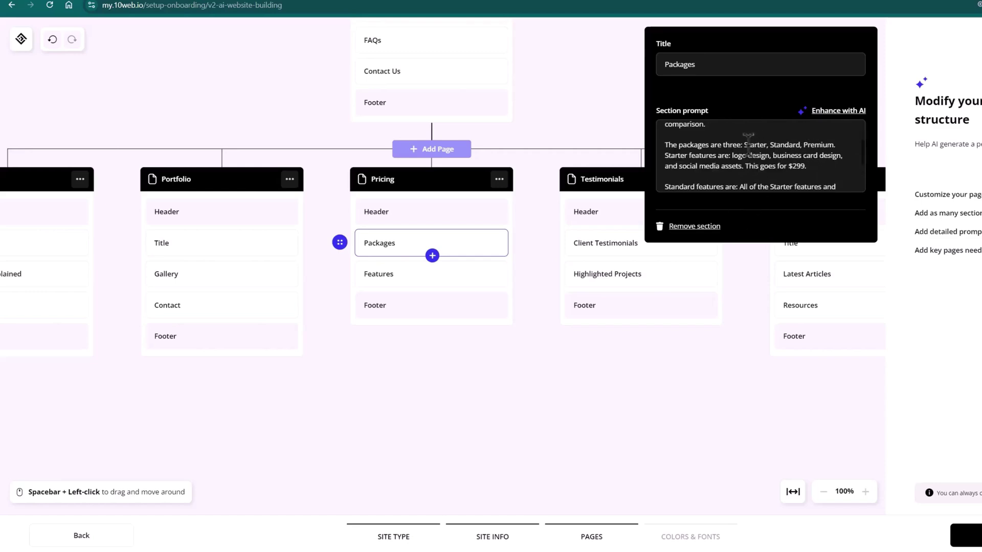
drag(743, 145, 837, 145)
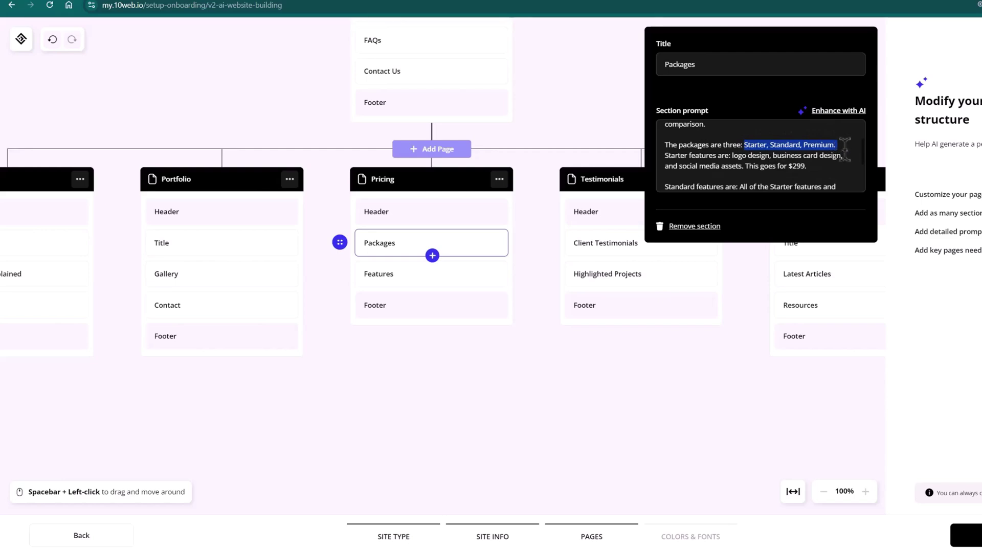
click(833, 154)
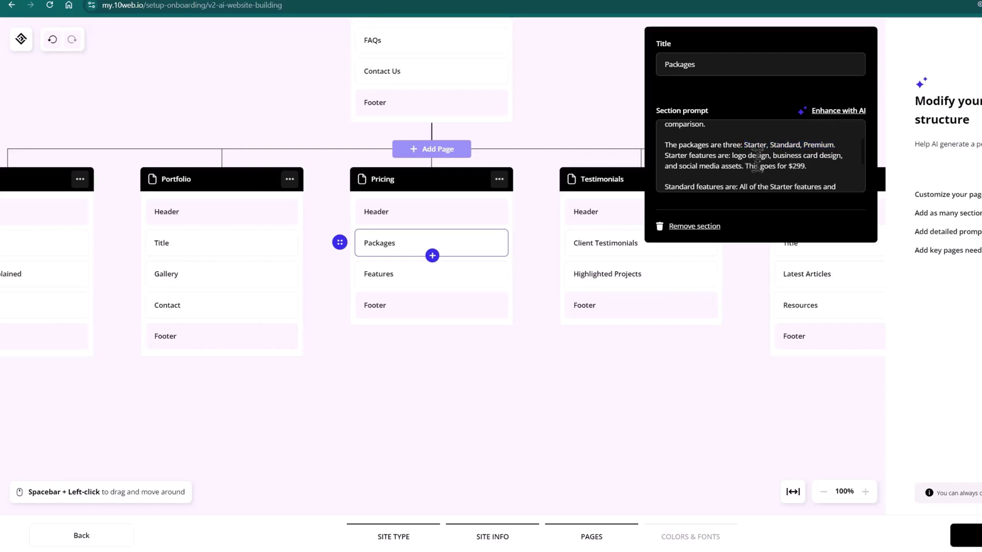
scroll(757, 161, down, 4)
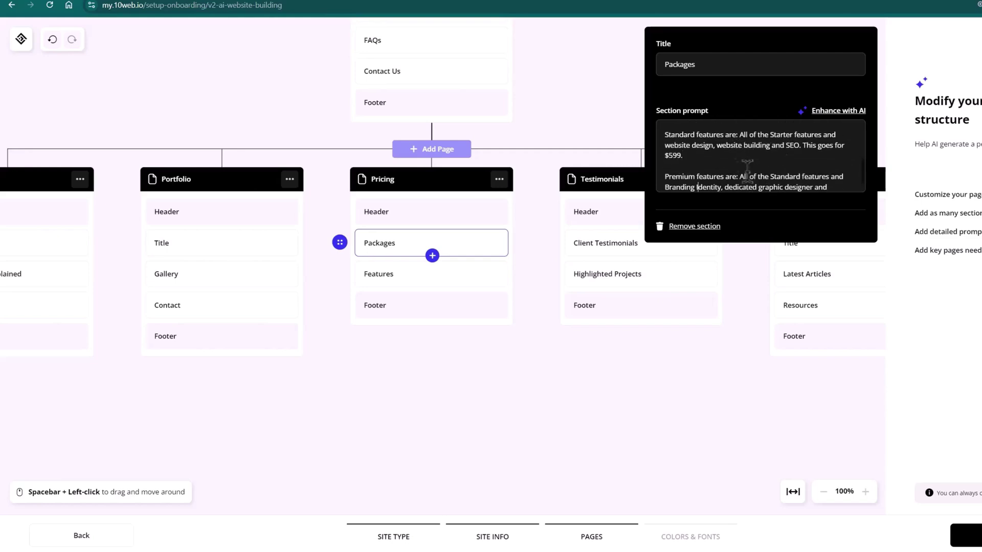
scroll(756, 168, down, 1)
scroll(804, 149, down, 1)
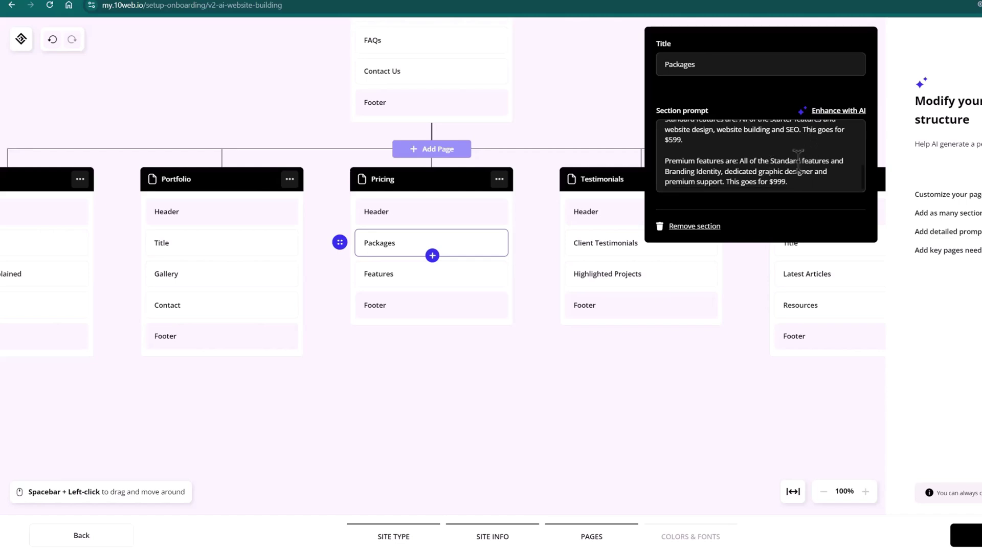
scroll(749, 151, up, 2)
scroll(759, 164, down, 1)
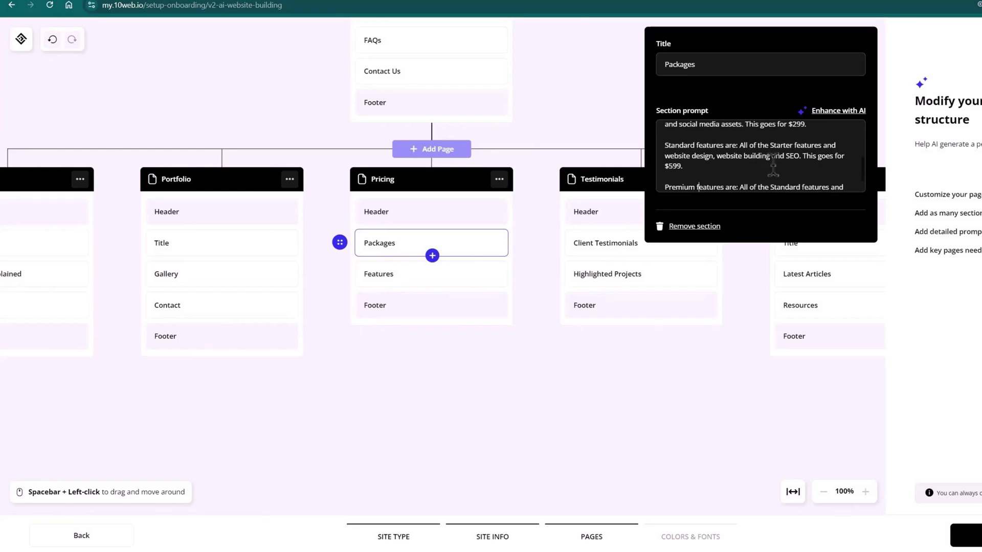
scroll(773, 163, down, 2)
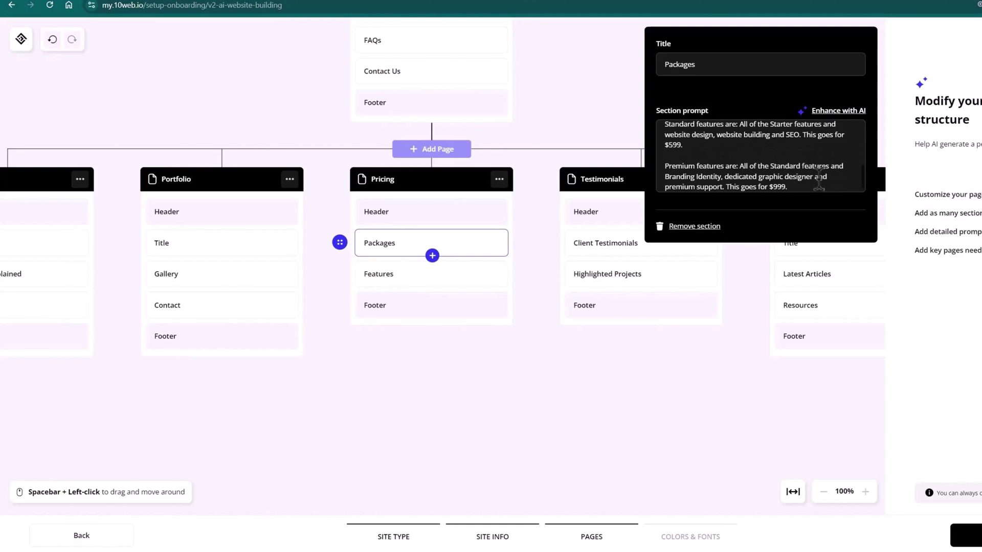
scroll(768, 167, down, 1)
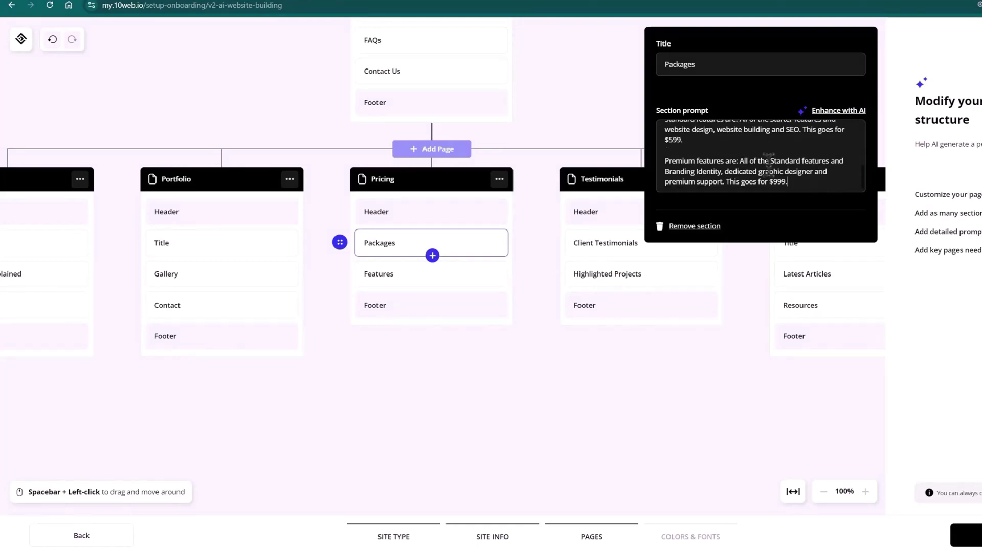
- Replace the Features section prompt with the pasted package details
click(476, 271)
key(ctrl+a)
key(ctrl+v)
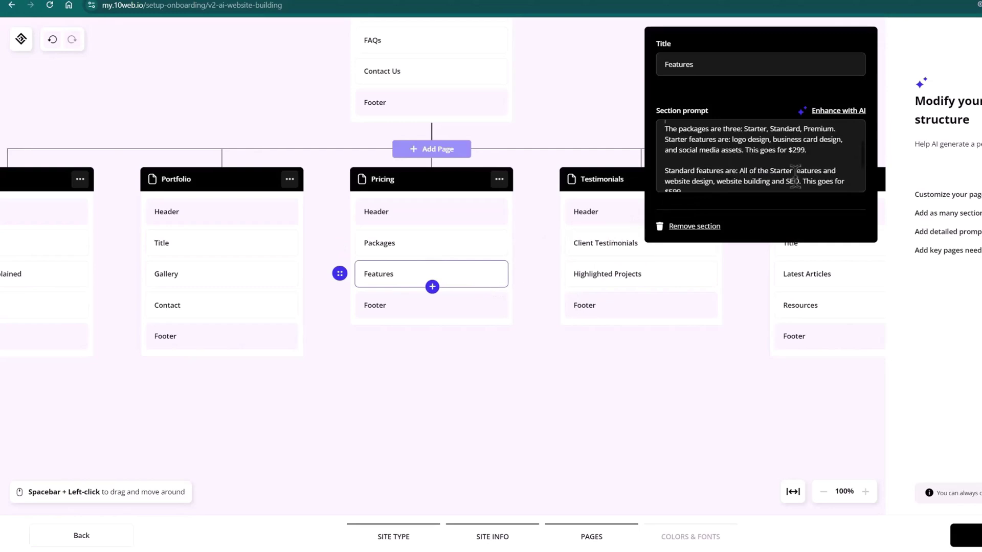
scroll(769, 156, down, 2)
click(685, 332)
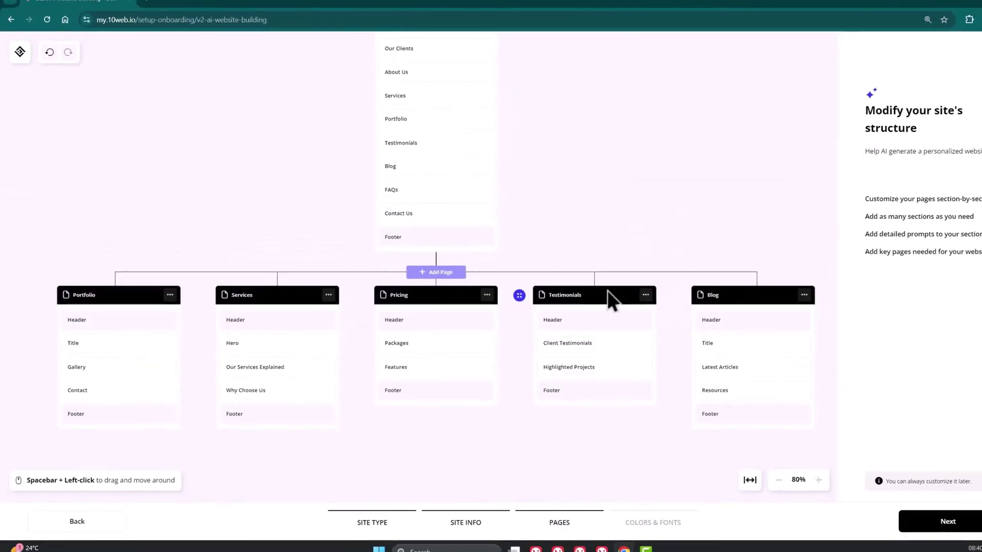
- Fit the final structure on screen: Home plus Portfolio, Services, Pricing, Testimonials and Blog pages
click(750, 480)
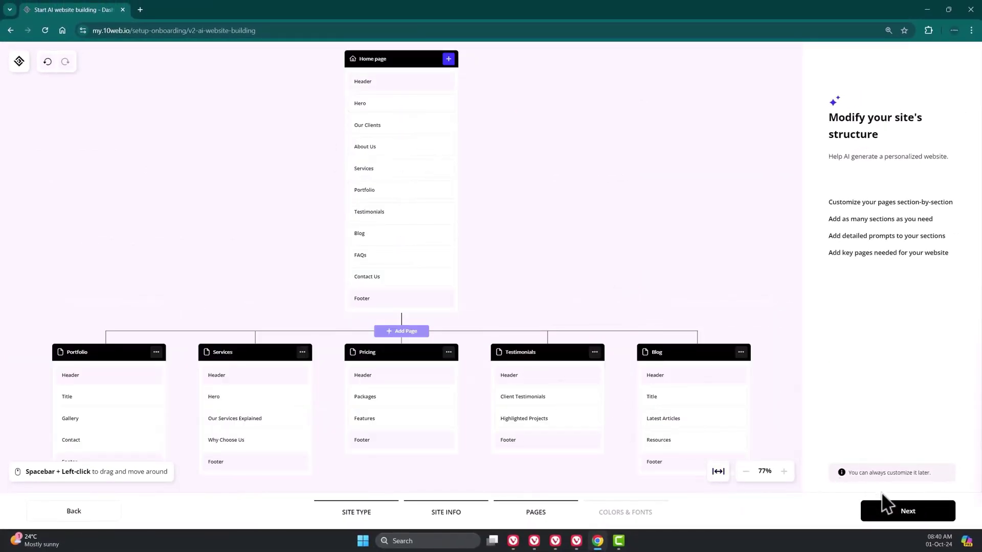
drag(838, 472, 945, 482)
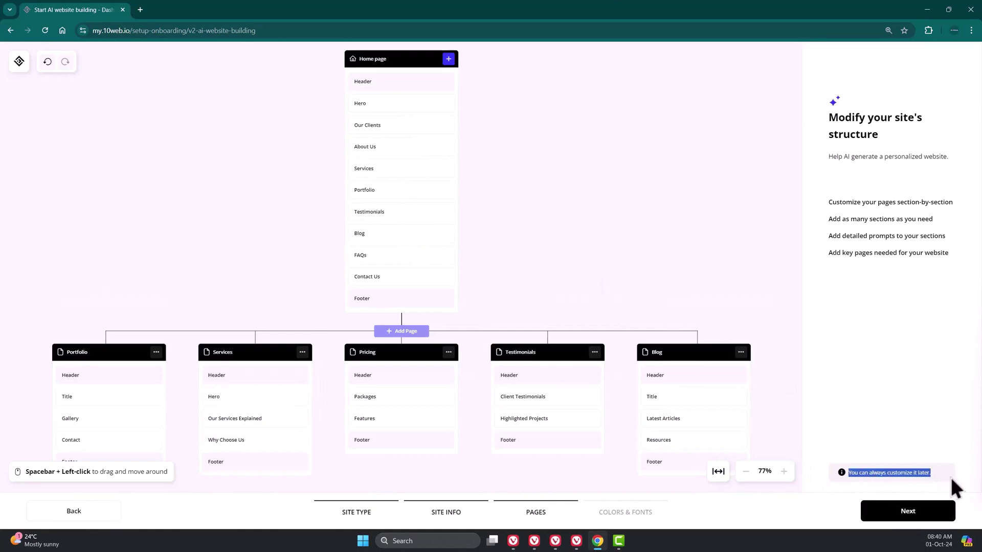
click(949, 474)
- Move on to colours and fonts, keeping the green-blue palette and Montserrat font
click(924, 512)
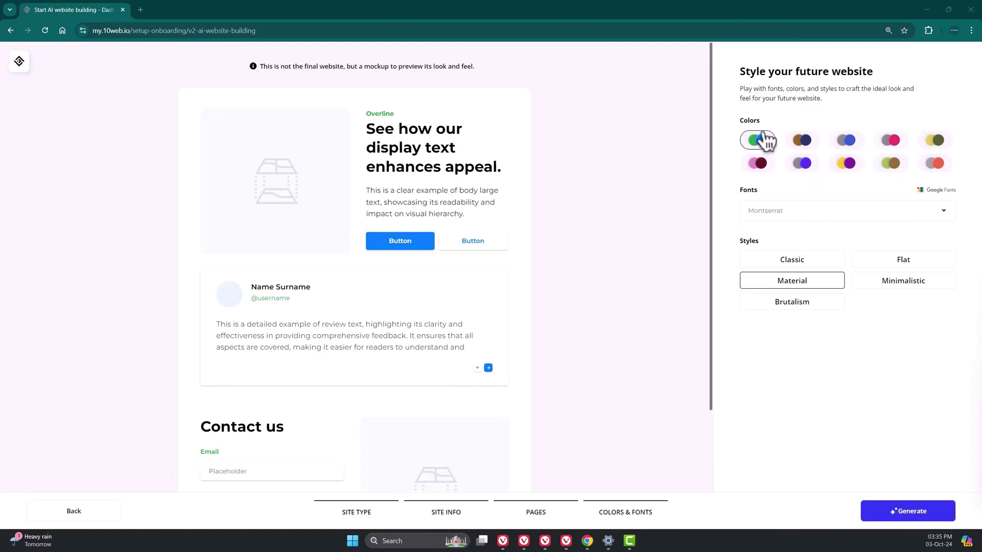
click(938, 212)
scroll(867, 267, down, 5)
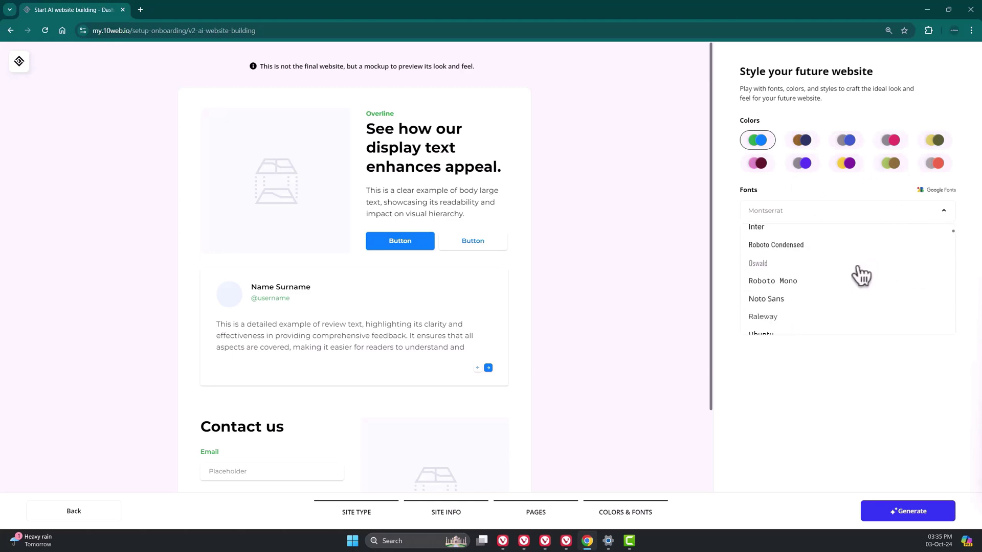
click(809, 365)
- Preview the Classic and Minimalistic styles, then generate the site in Brutalism style
click(841, 256)
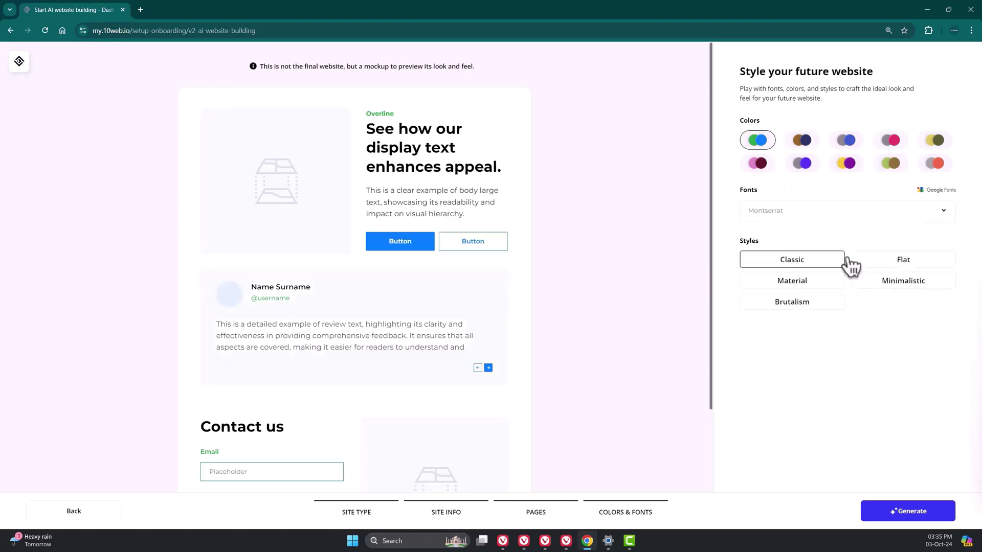
click(900, 281)
click(809, 303)
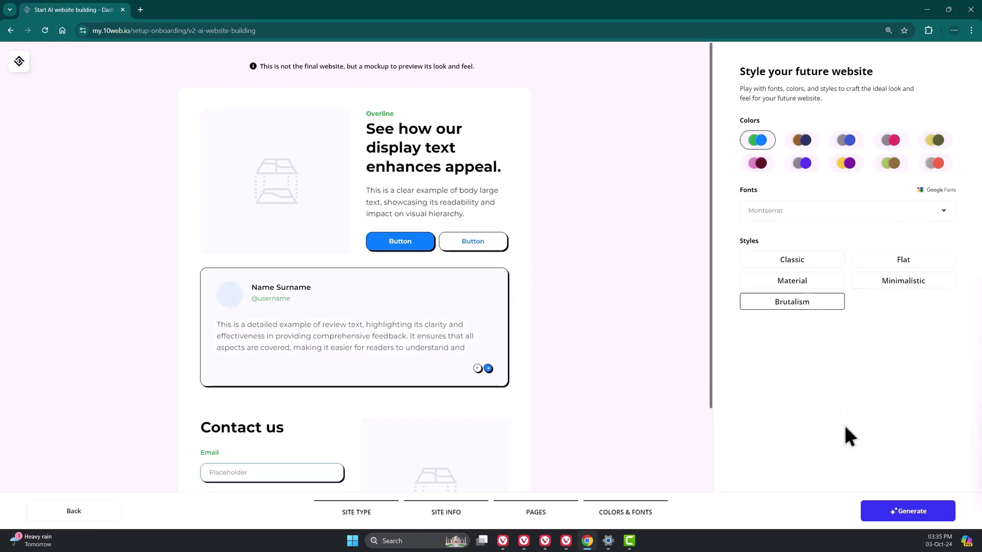
click(920, 512)
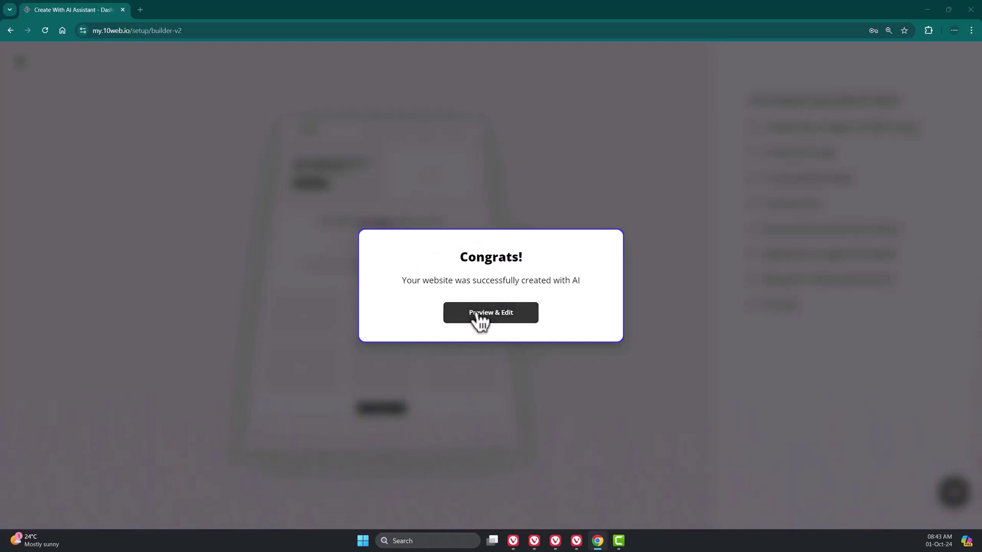
- Open the generated Visual Vault site for preview and select its hero heading
click(476, 316)
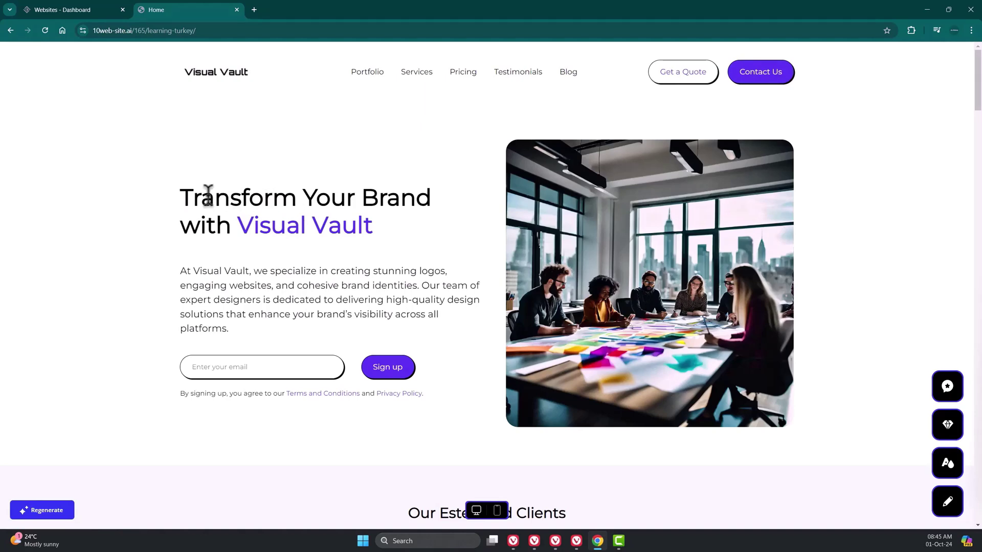
drag(163, 203, 322, 241)
click(433, 248)
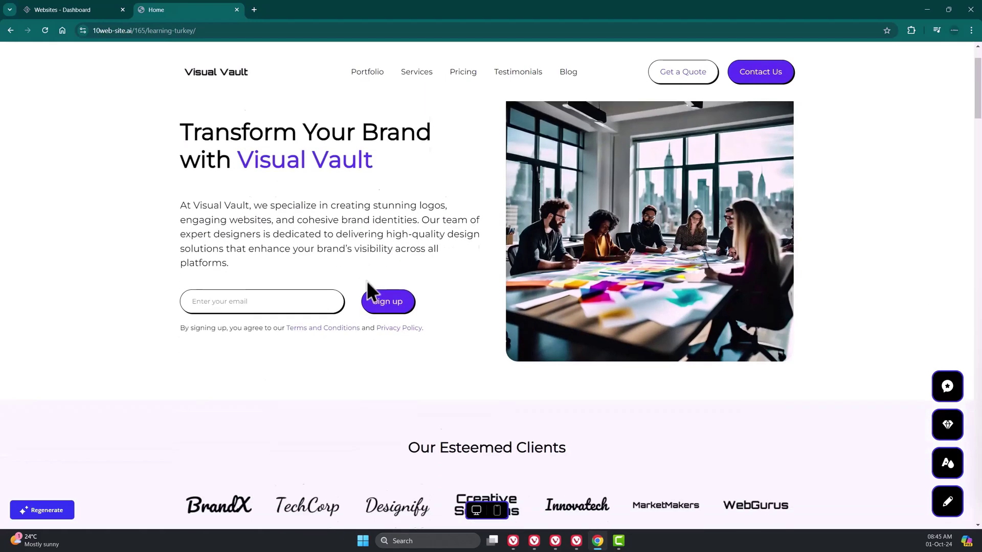
- Scroll to the About section and select its opening and top-100-agencies sentences
scroll(476, 315, down, 5)
scroll(499, 313, down, 1)
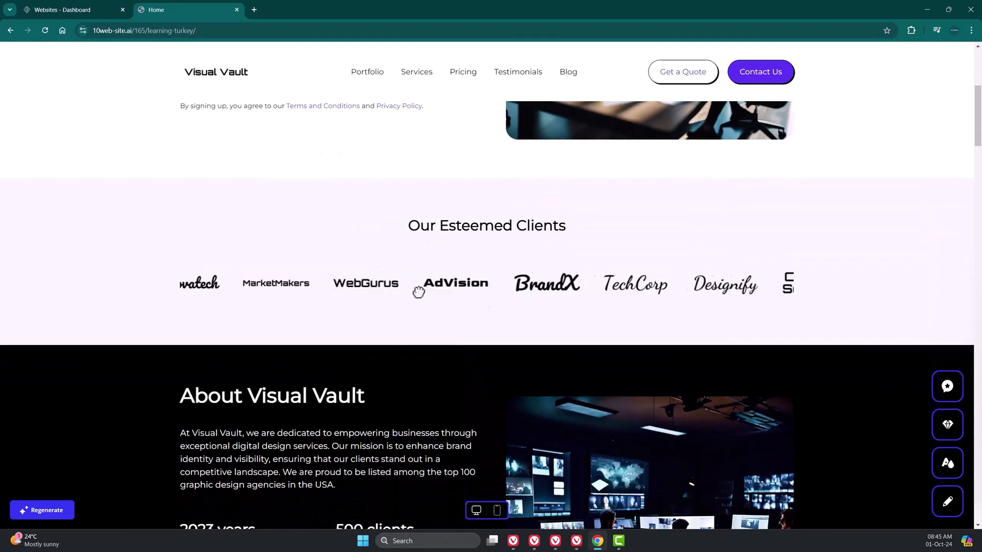
scroll(580, 299, down, 3)
scroll(574, 291, down, 2)
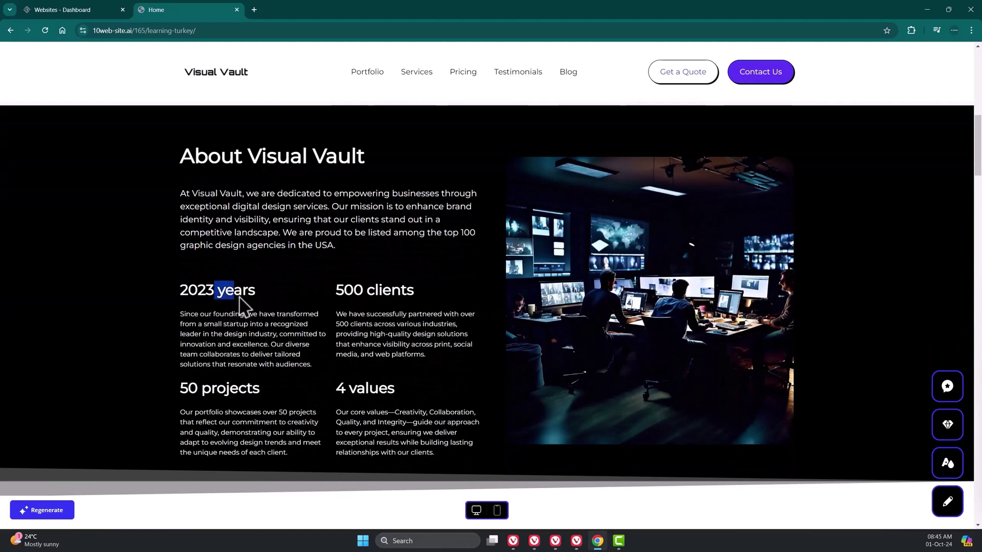
double_click(185, 193)
drag(195, 195, 285, 232)
click(329, 207)
click(284, 232)
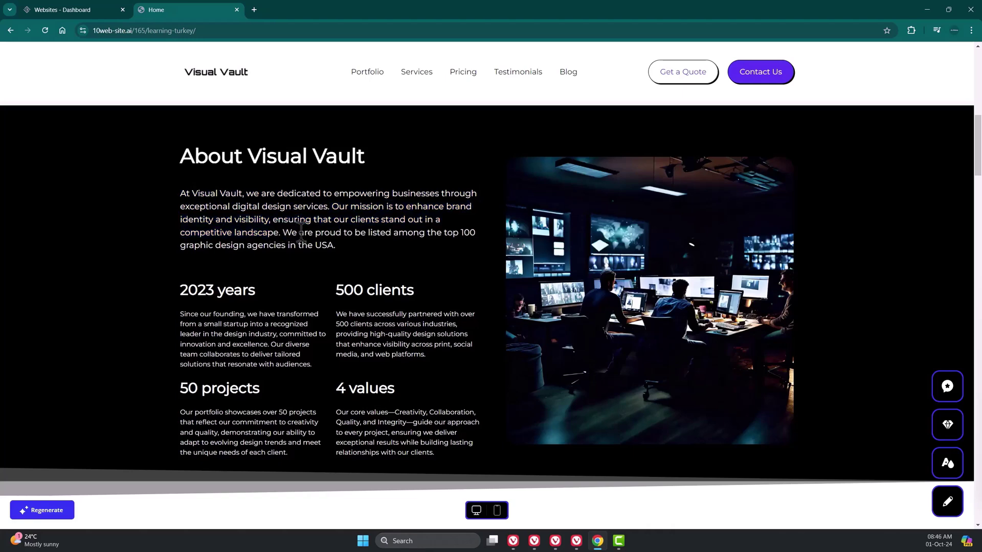
shift+click(337, 245)
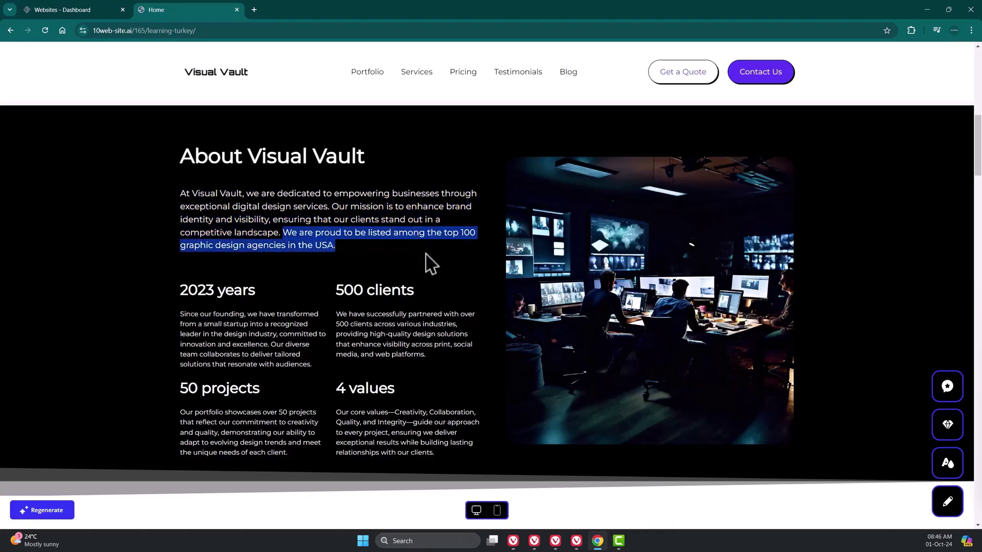
scroll(368, 255, down, 8)
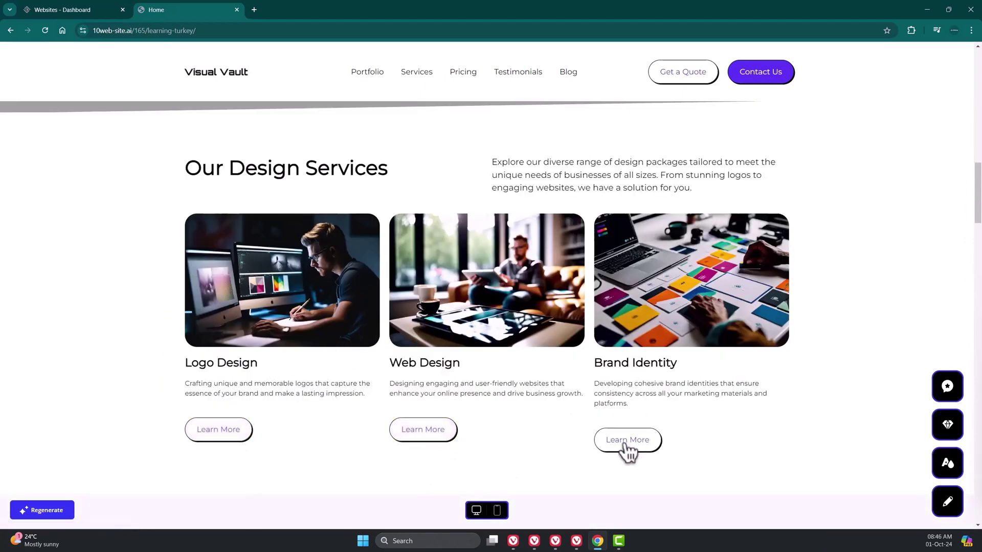
- Expand all five FAQ answers, from 'What services do you offer?' to 'Do you offer revisions?'
scroll(664, 383, down, 4)
scroll(728, 293, down, 5)
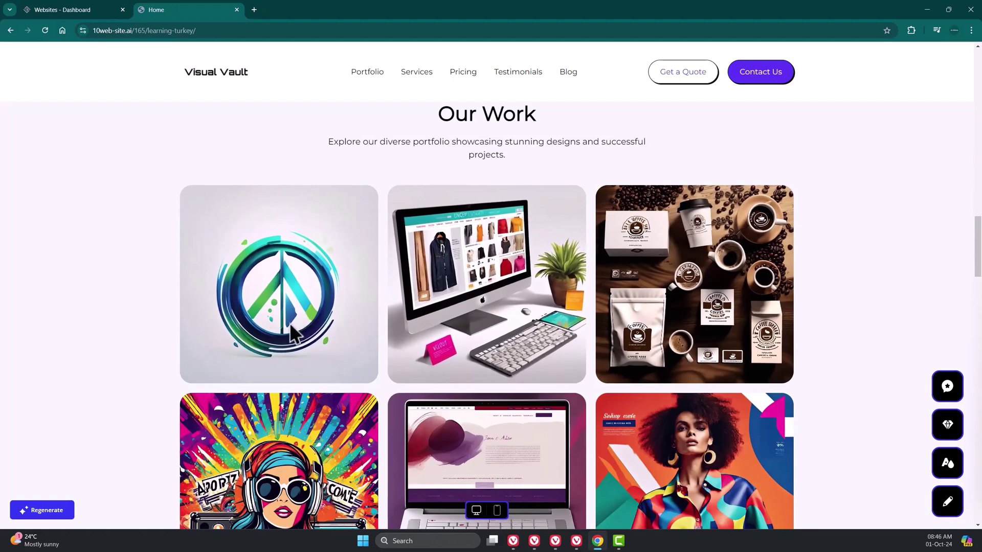
scroll(289, 323, down, 2)
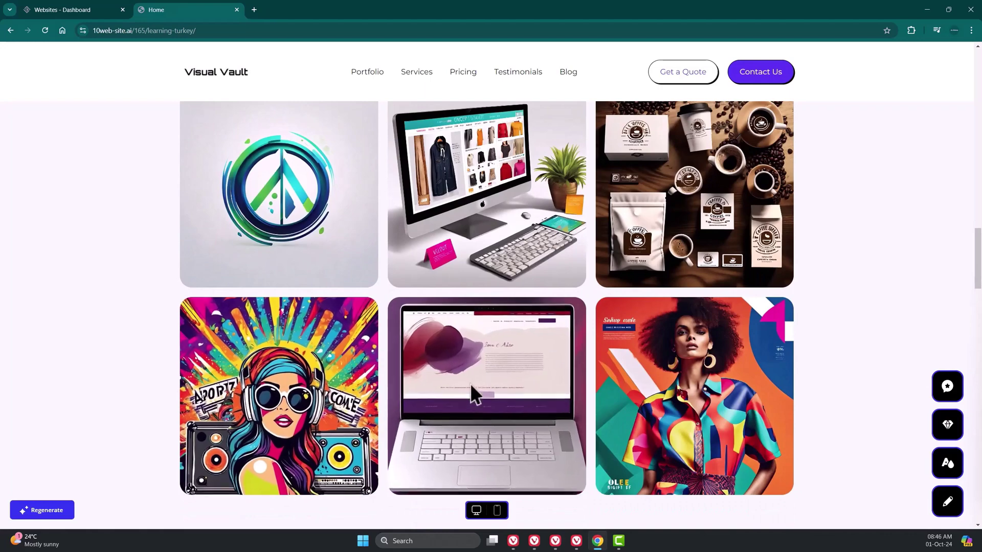
scroll(665, 386, down, 2)
scroll(827, 373, down, 7)
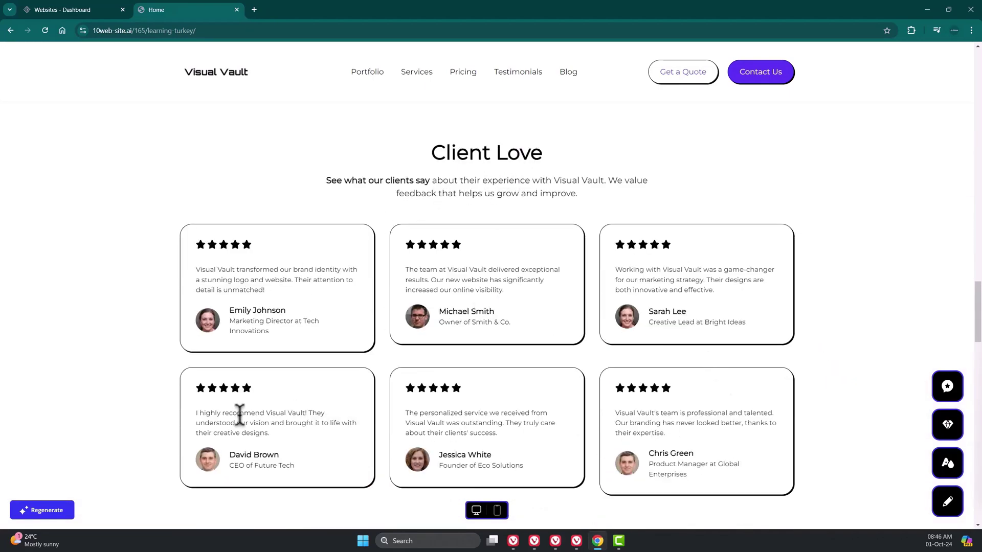
scroll(648, 368, down, 6)
scroll(652, 333, down, 3)
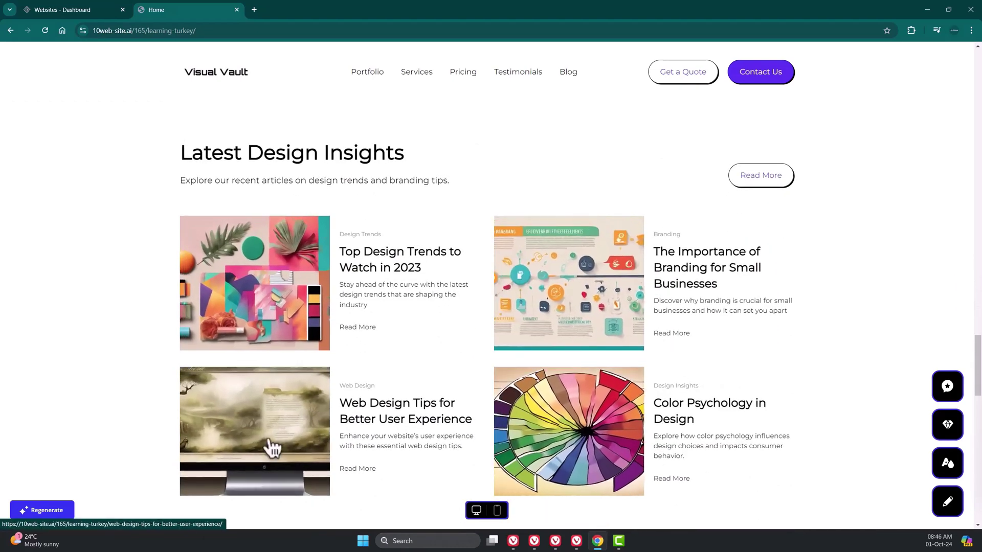
scroll(600, 333, down, 6)
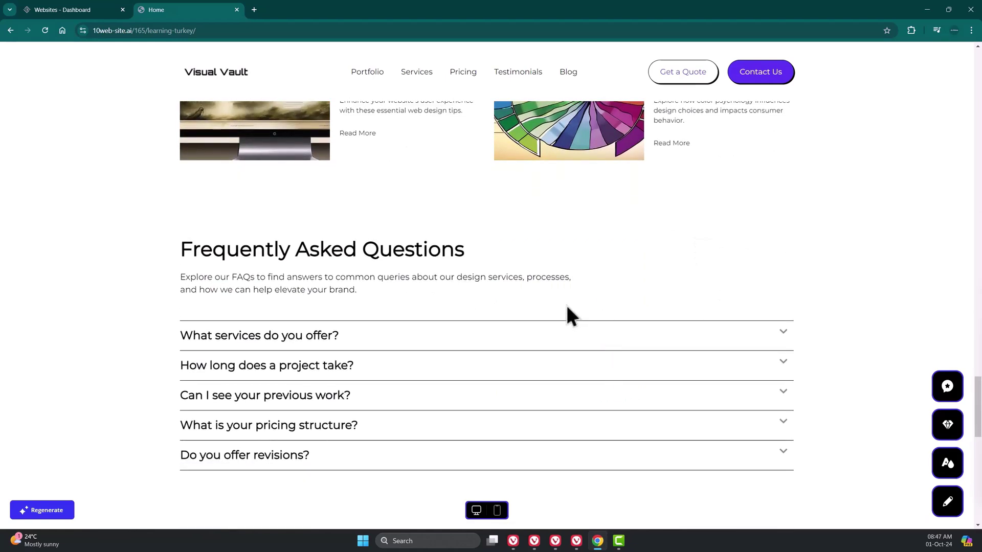
scroll(527, 307, down, 1)
scroll(511, 245, down, 1)
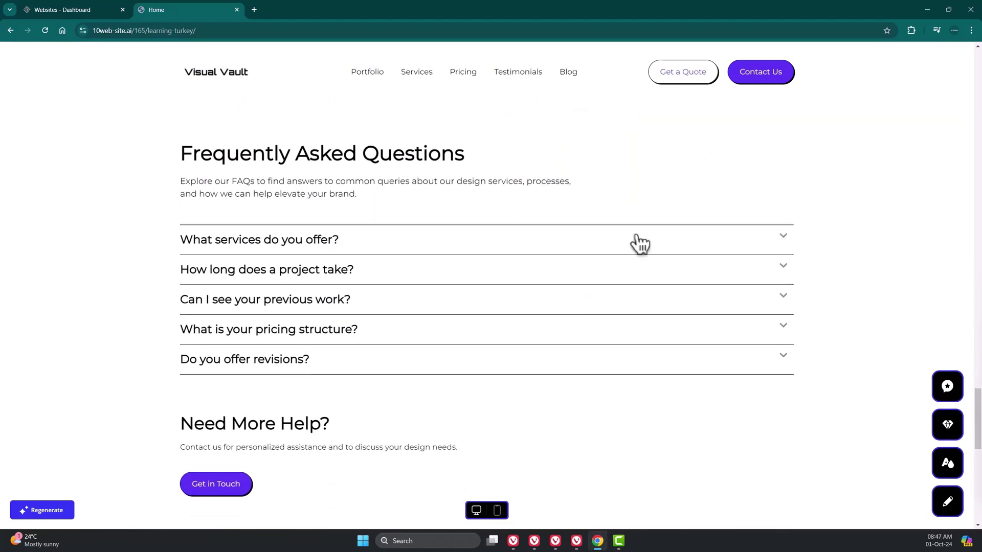
click(639, 243)
click(667, 309)
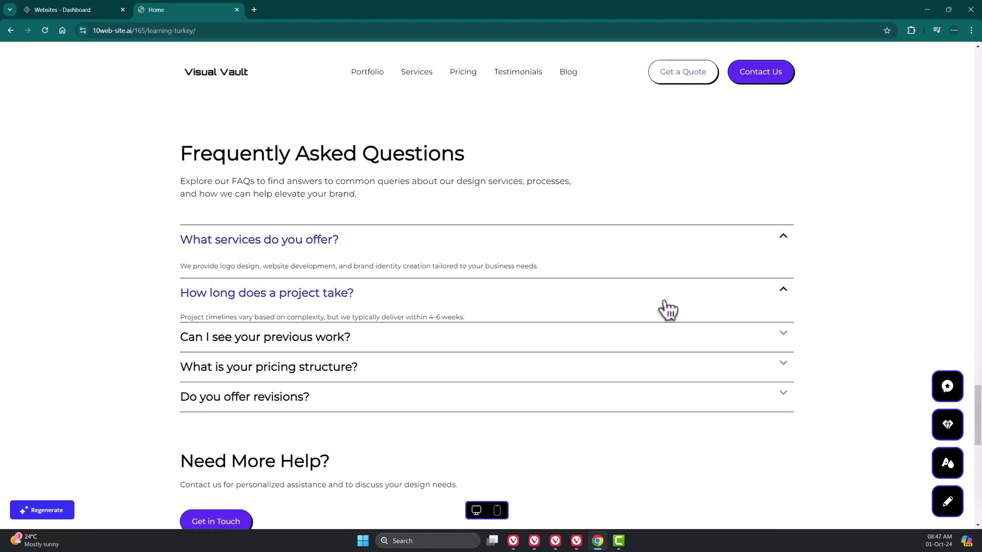
click(648, 356)
click(648, 401)
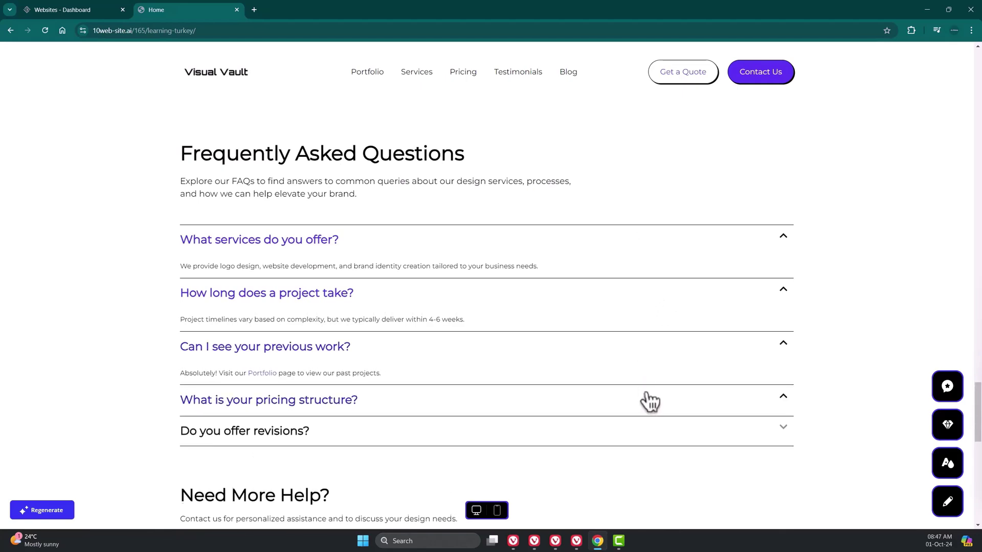
scroll(460, 368, down, 2)
click(416, 357)
- Scroll through the Get in Touch form and footer at the bottom of the home page
scroll(404, 358, down, 5)
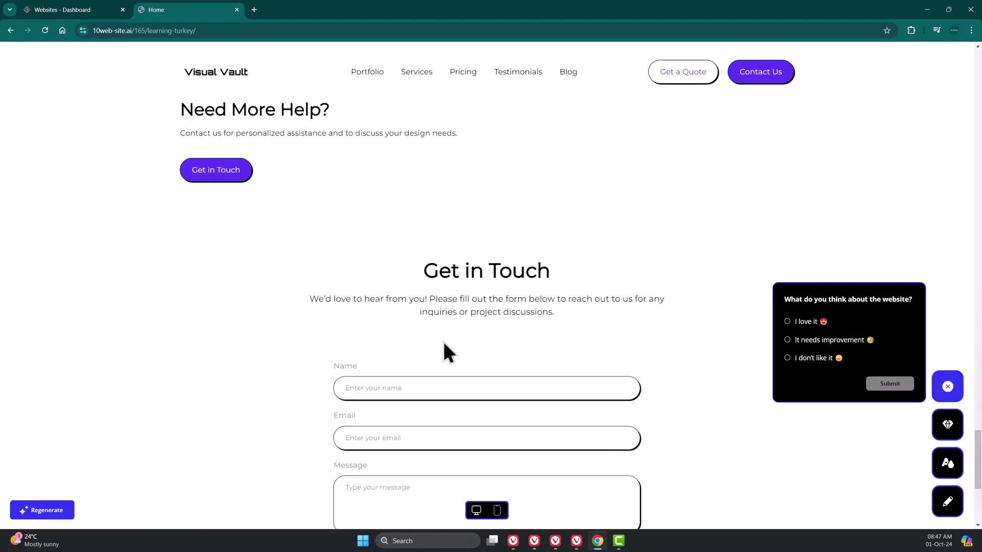
scroll(445, 350, down, 5)
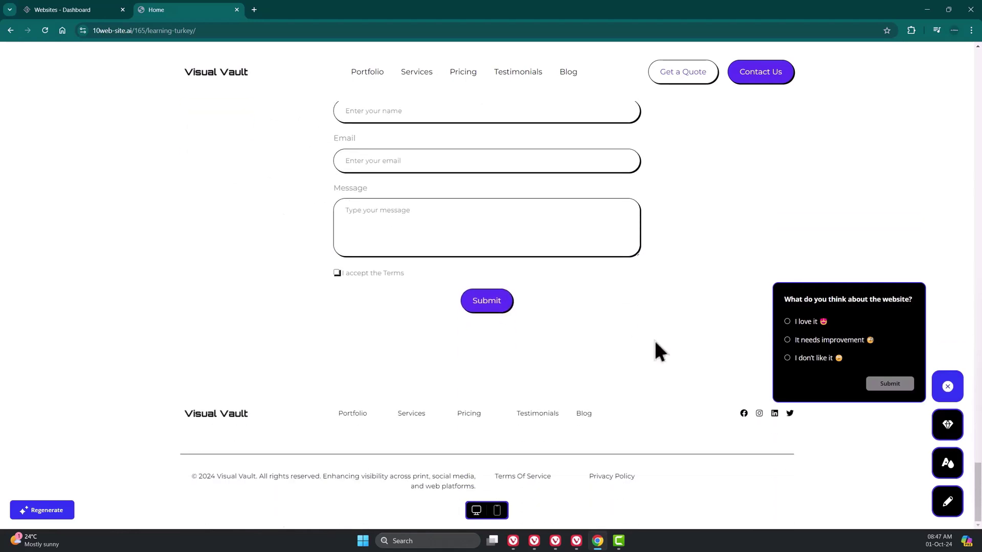
scroll(653, 344, up, 3)
scroll(455, 200, up, 1)
scroll(426, 209, down, 2)
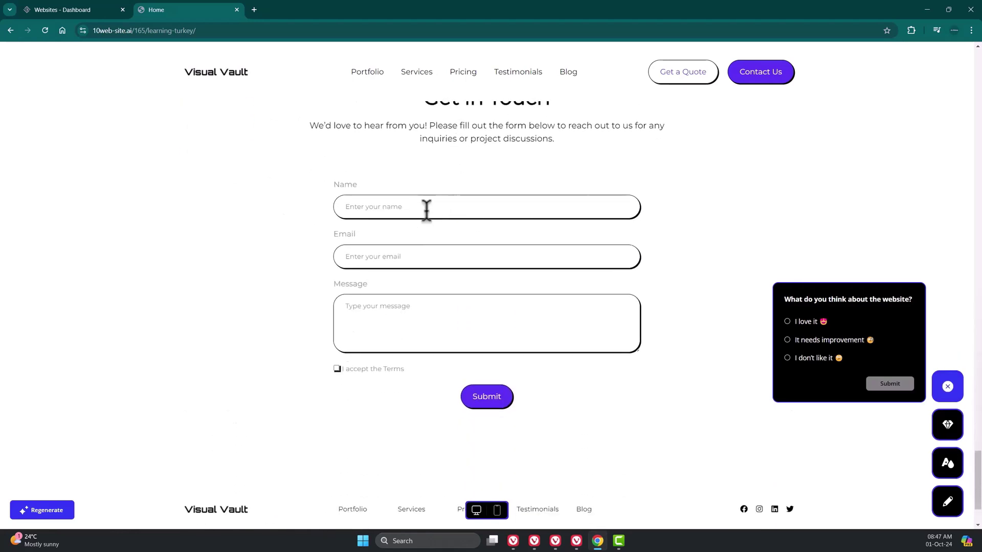
scroll(499, 336, down, 2)
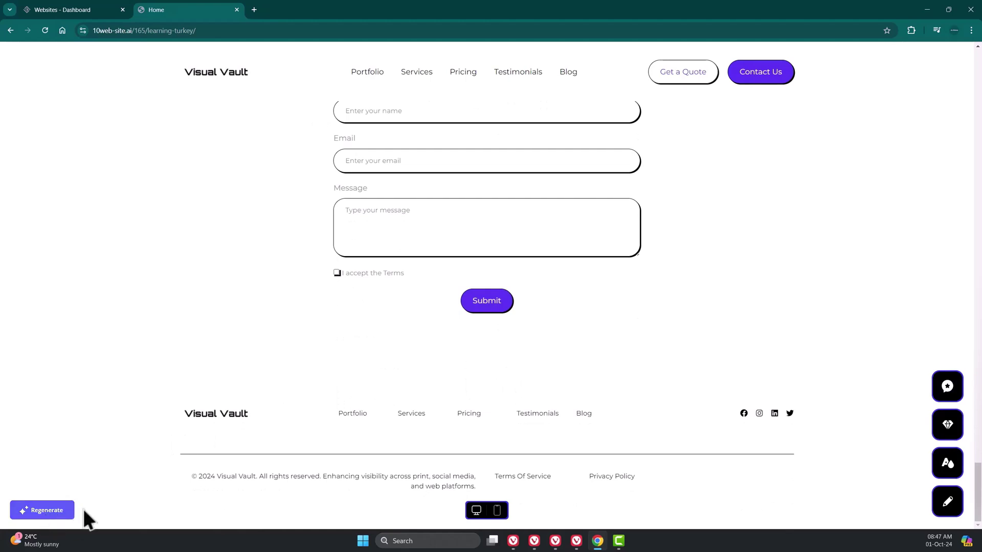
scroll(429, 307, up, 2)
scroll(429, 308, up, 10)
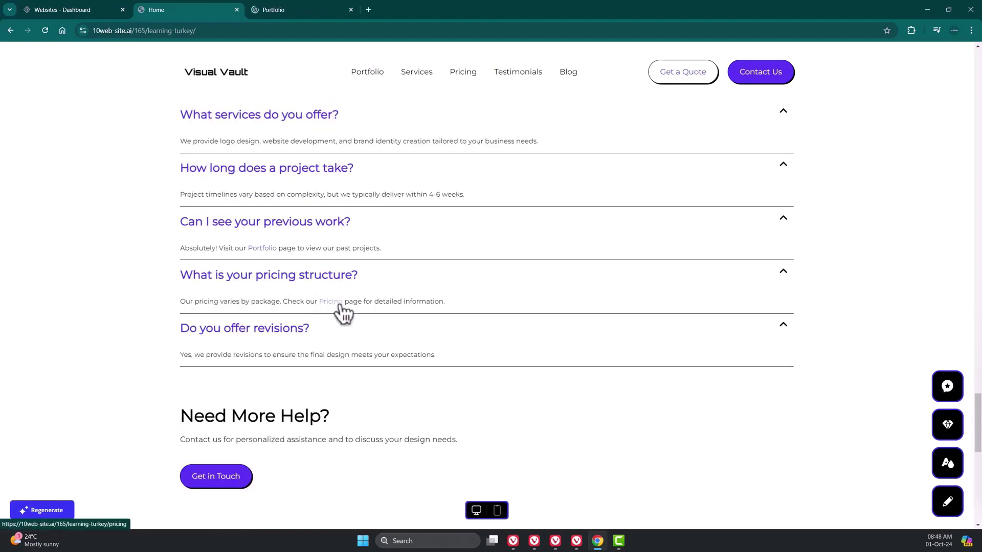
- Open the Pricing page and review the Starter $299, Standard $599 and Premium $999 packages
click(337, 302)
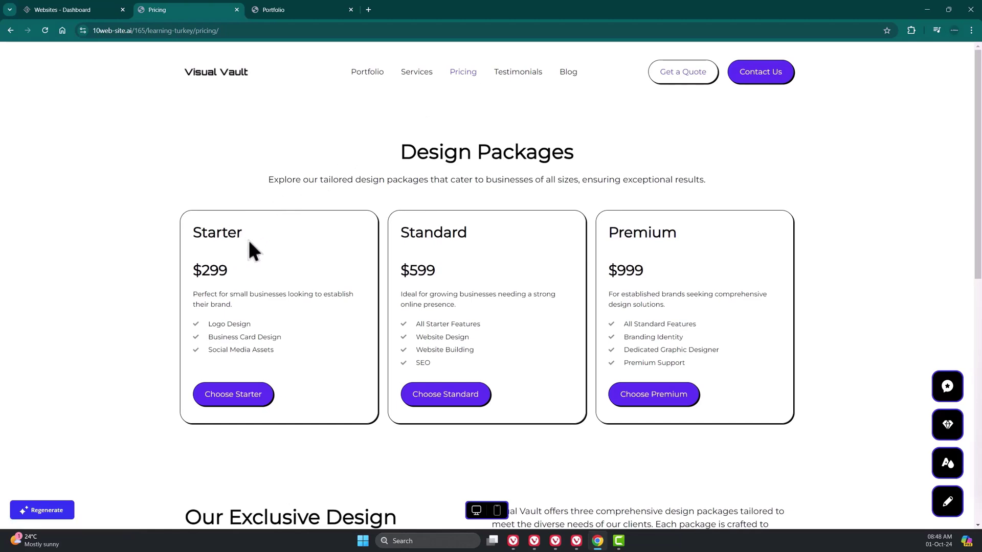
double_click(218, 231)
click(432, 230)
double_click(432, 230)
double_click(640, 233)
click(194, 271)
double_click(194, 271)
double_click(423, 270)
double_click(623, 270)
click(647, 293)
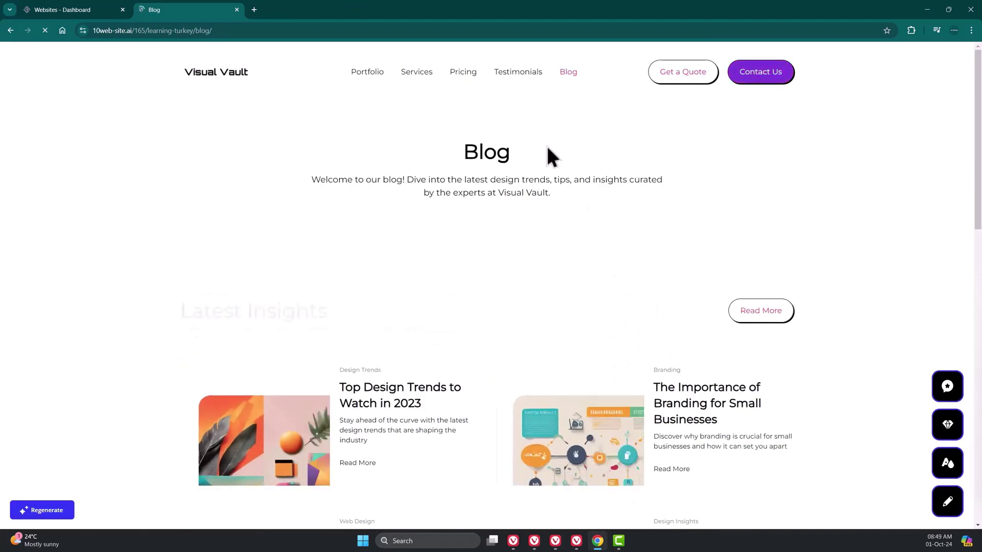
- Open the 'Top Design Trends to Watch in 2023' article and highlight its three body paragraphs
scroll(485, 251, down, 3)
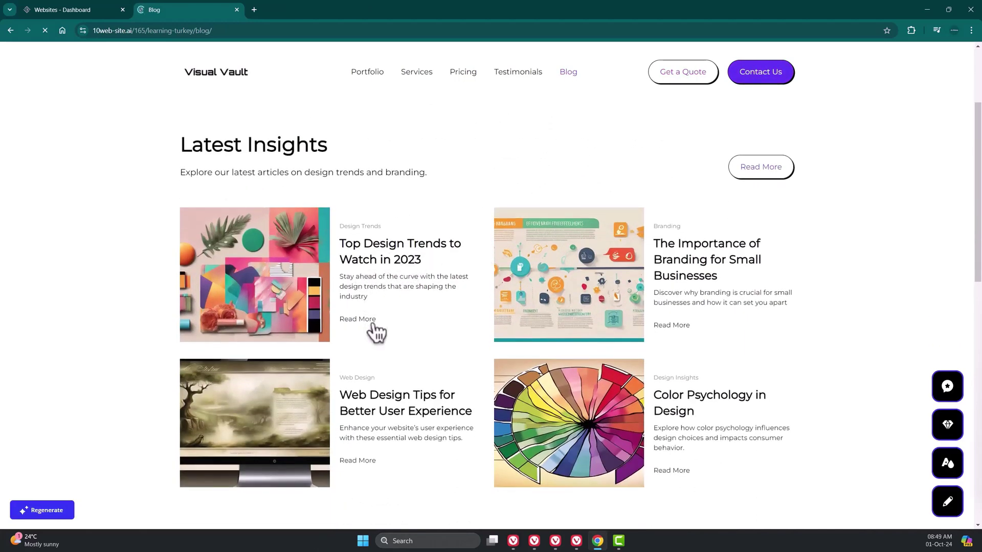
click(376, 320)
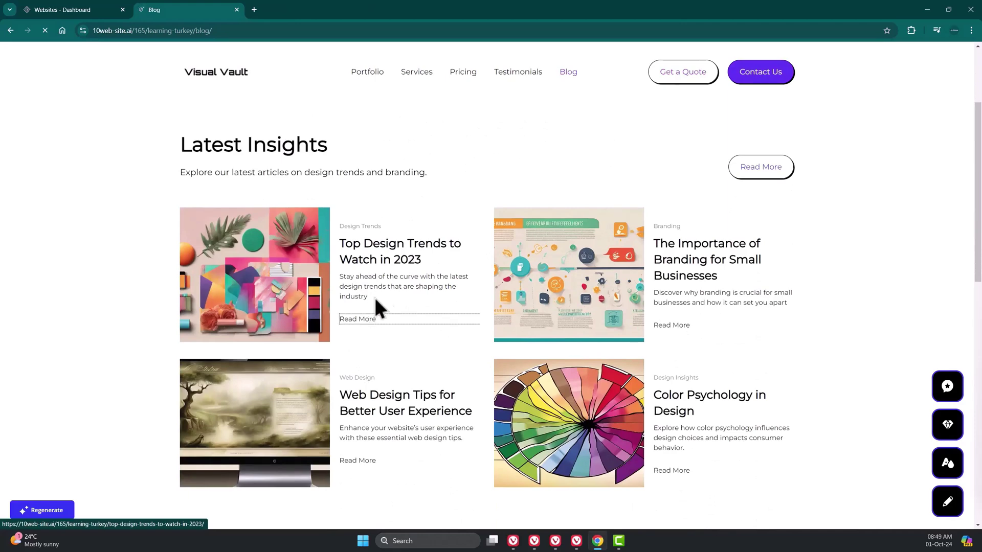
scroll(560, 271, down, 12)
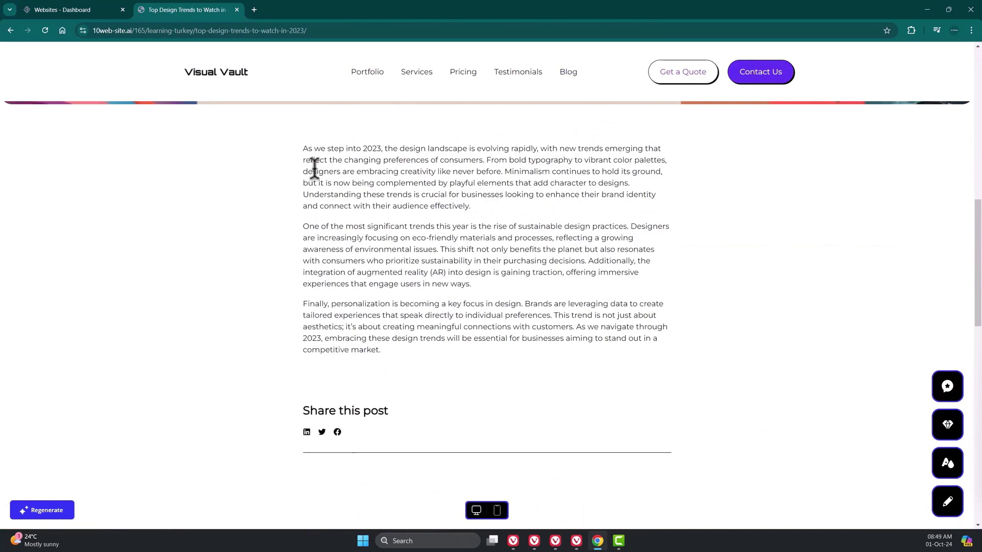
drag(303, 148, 505, 362)
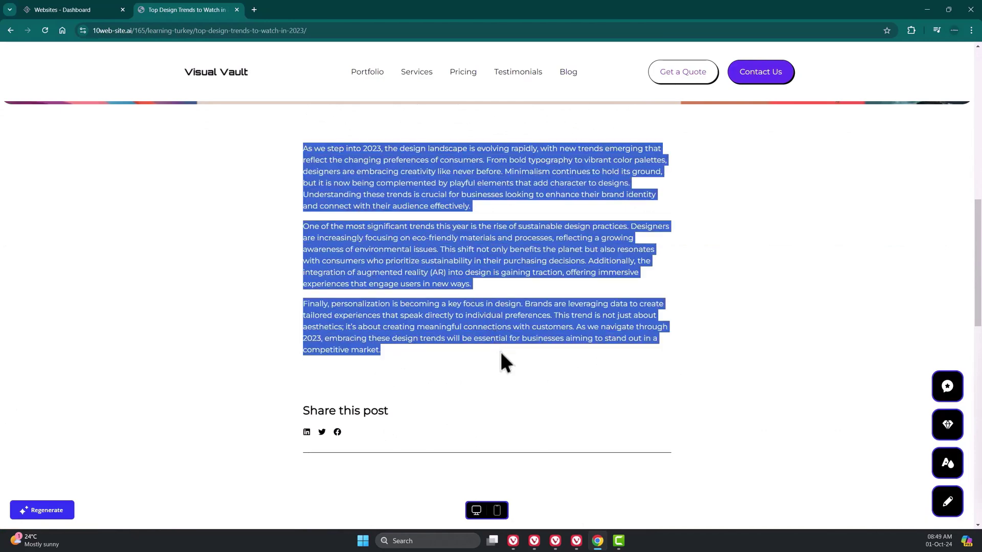
click(541, 358)
scroll(519, 295, up, 4)
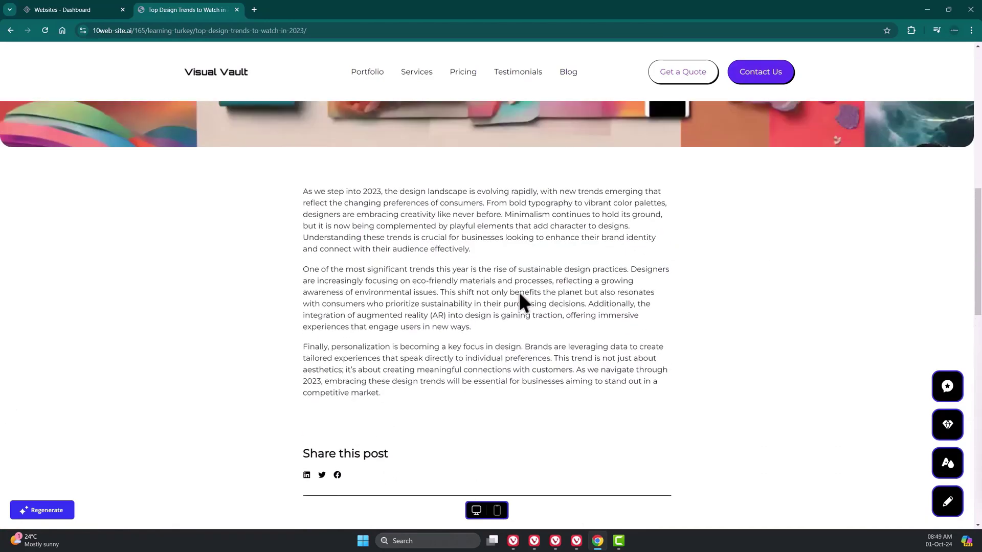
- Return Home, open the editor, and bring up the 10Web Pro 7-day trial plans
click(519, 290)
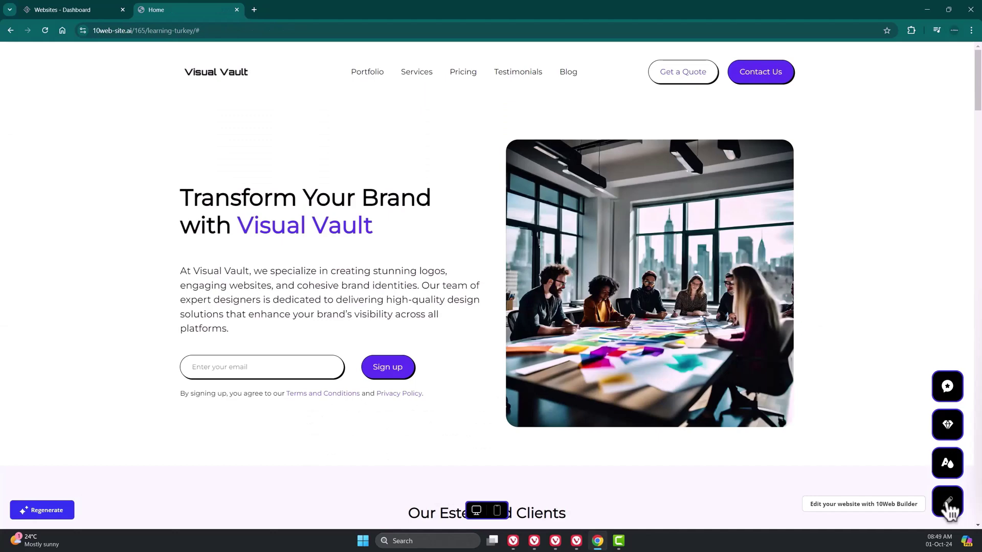
click(947, 502)
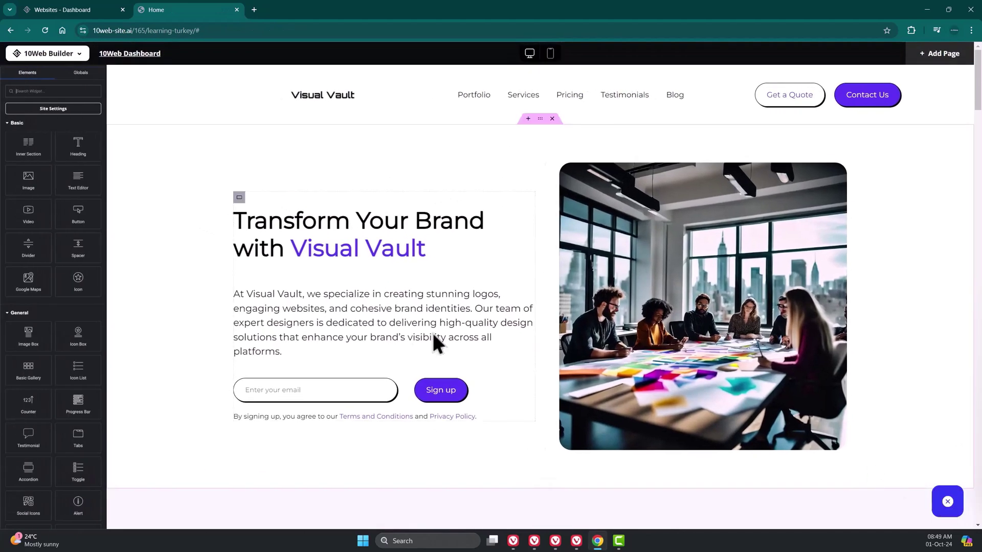
click(77, 212)
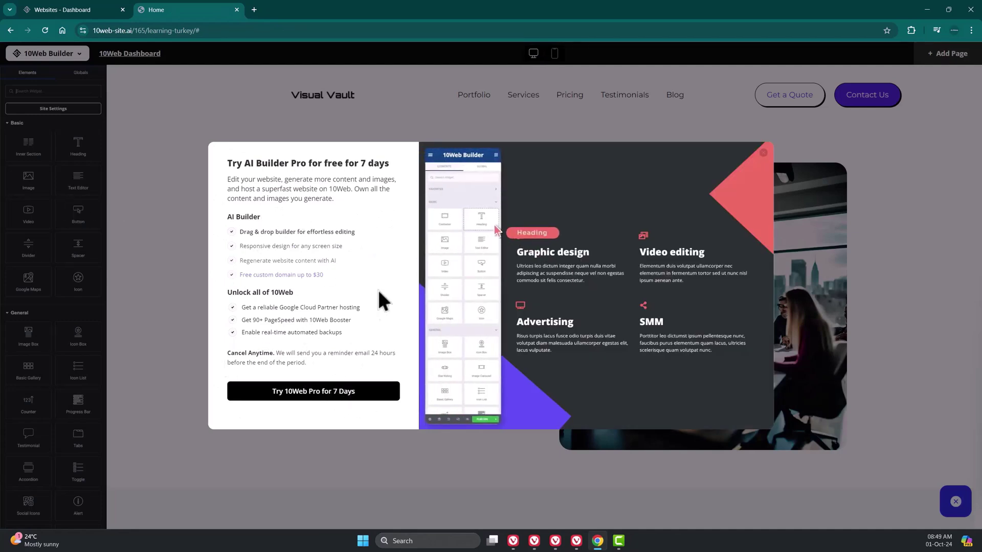
click(361, 394)
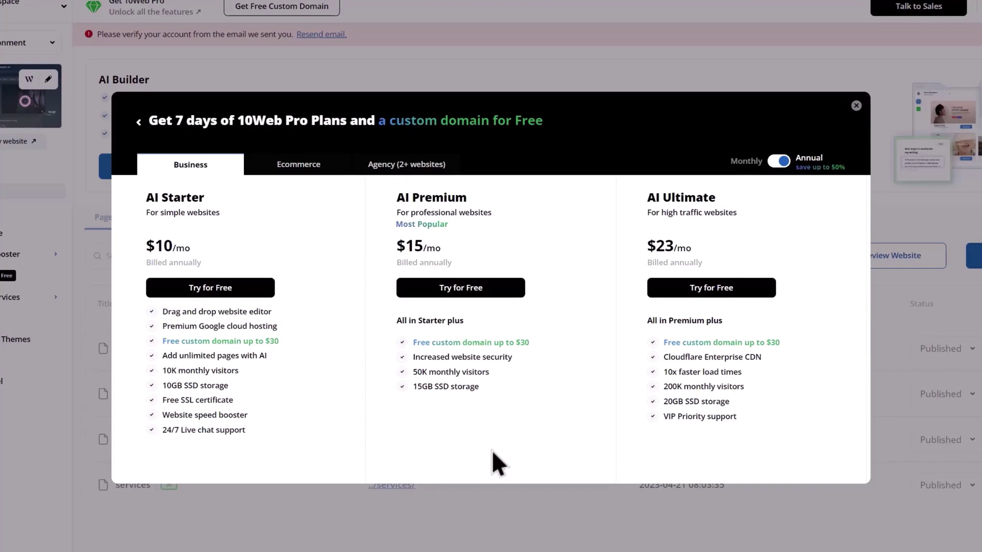
- Compare the plan tabs and highlight each Business plan's free custom domain perk
click(299, 169)
click(401, 169)
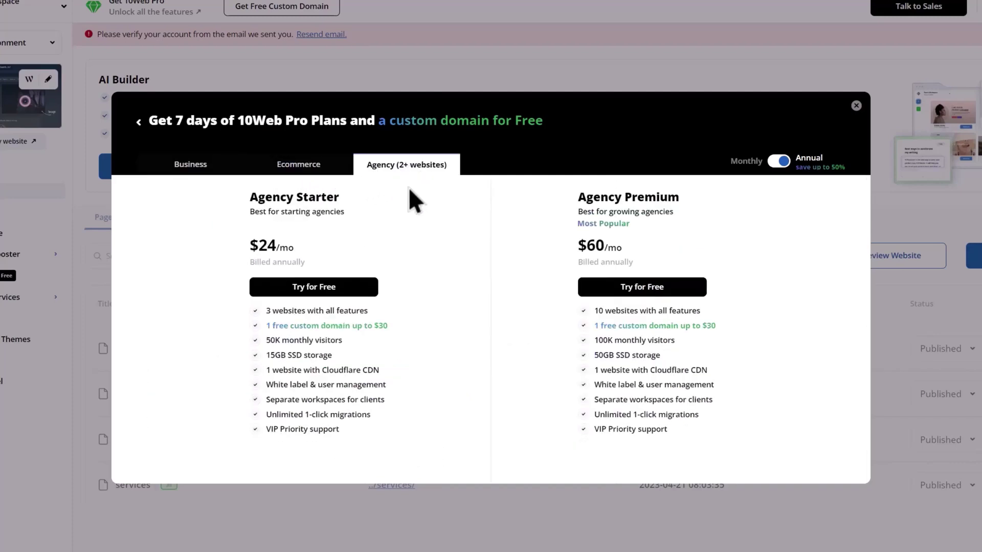
click(200, 169)
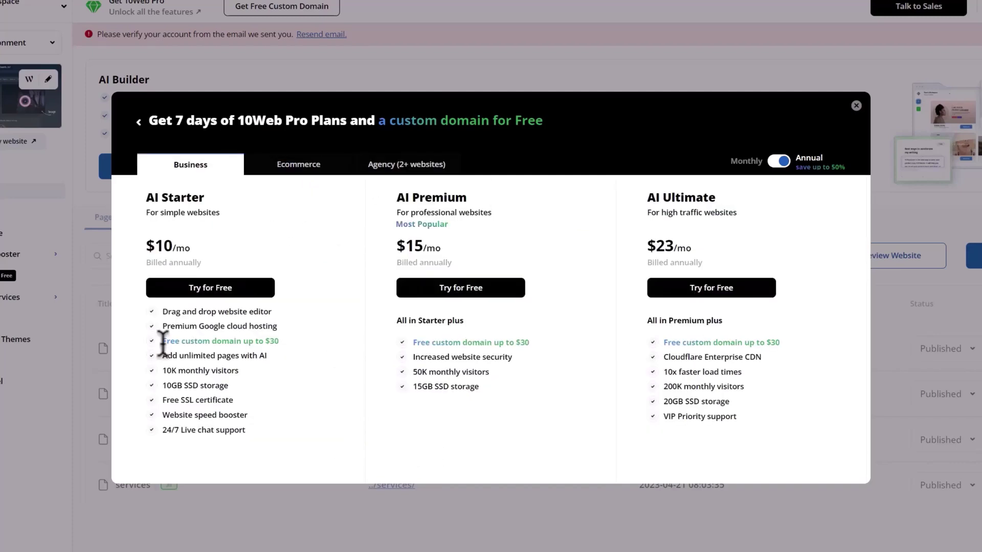
drag(162, 343, 280, 342)
drag(413, 342, 529, 341)
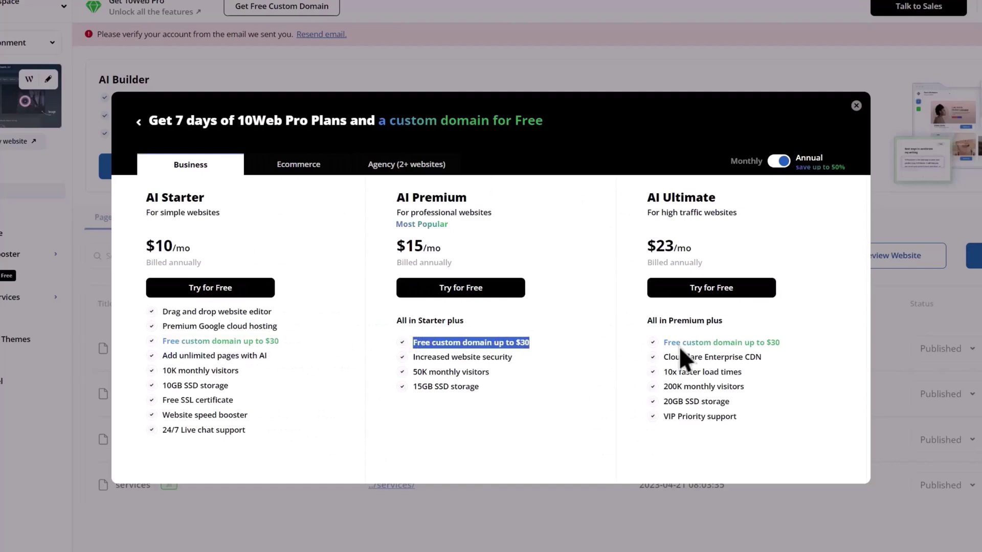
drag(663, 342, 780, 342)
click(803, 362)
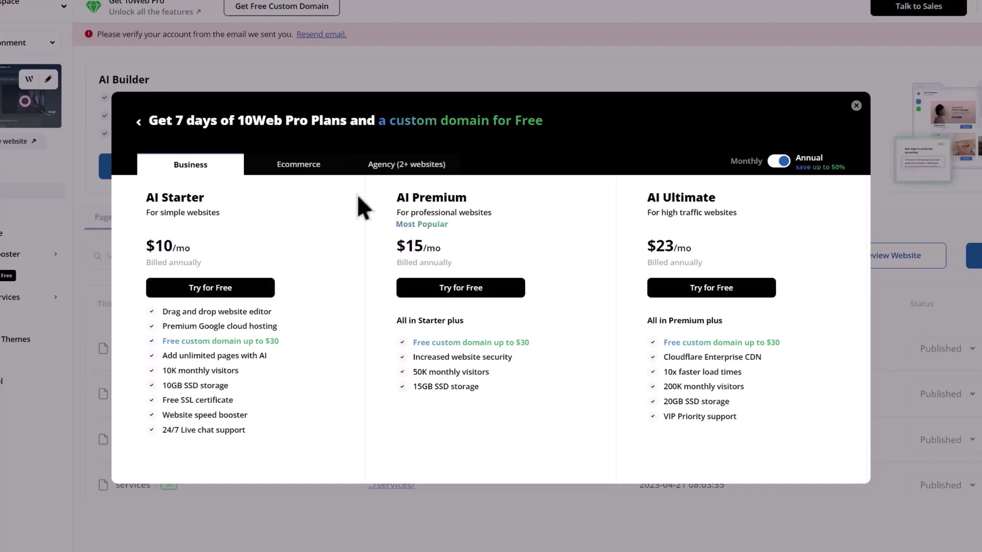
- Compare Agency Starter's 3 websites with Agency Premium's 10, then start the Agency Premium free trial
click(320, 168)
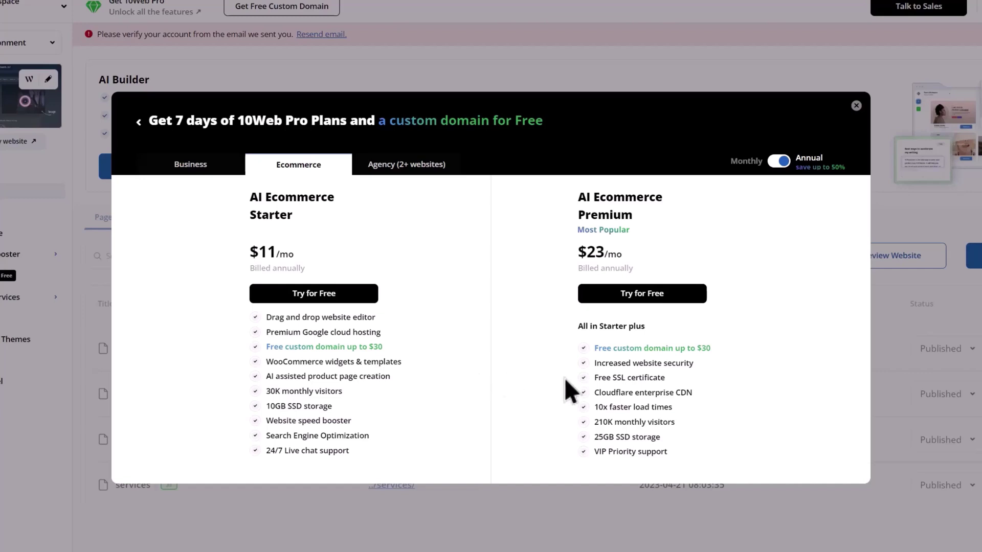
click(431, 170)
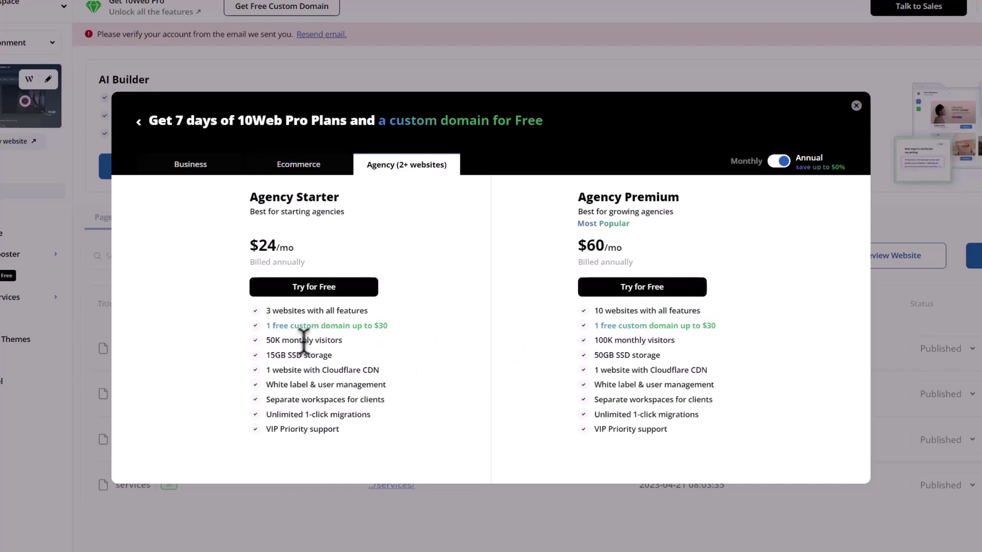
double_click(284, 310)
click(336, 310)
triple_click(336, 309)
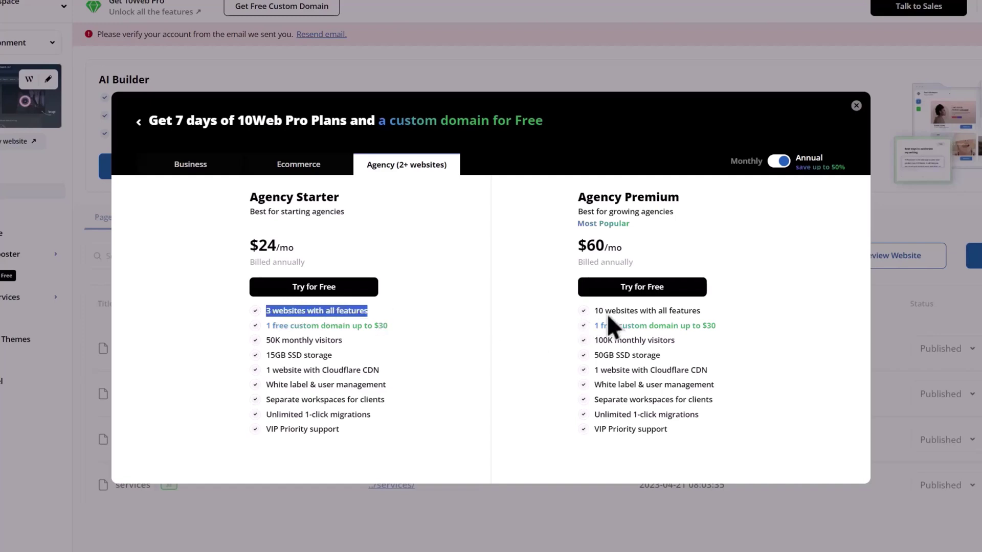
triple_click(648, 310)
click(524, 395)
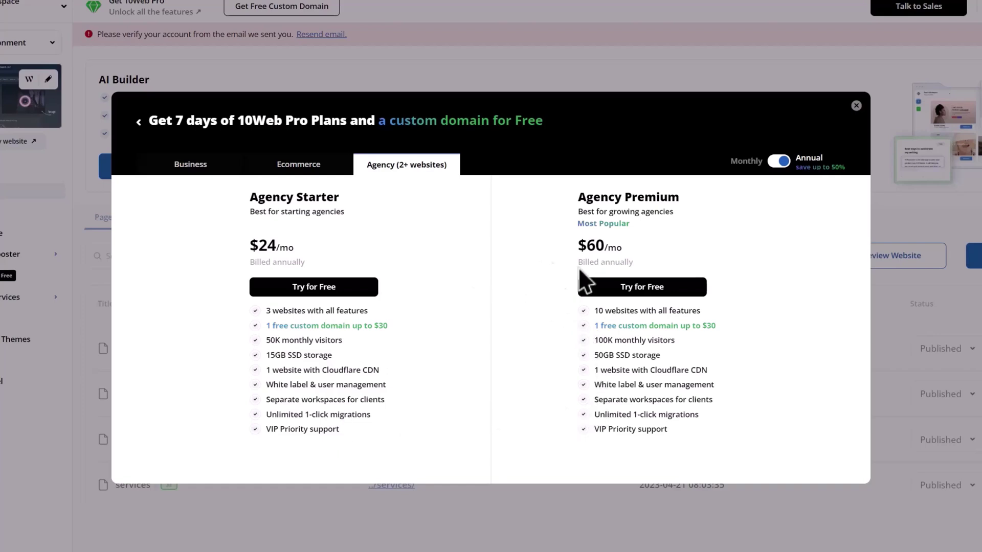
click(653, 288)
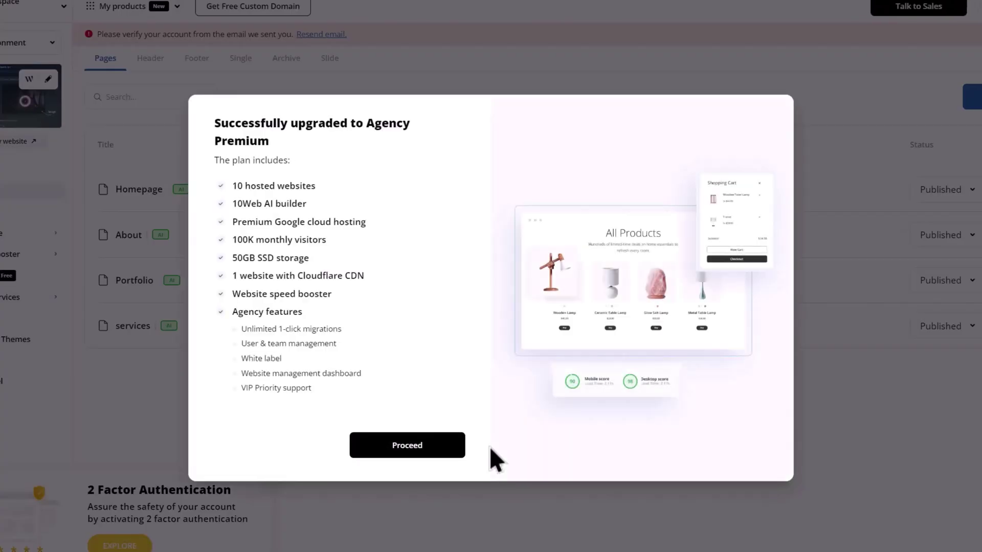
- Set the subdomain to visual-vault with the Council Bluffs datacenter, finalize, and open the site for editing
click(405, 449)
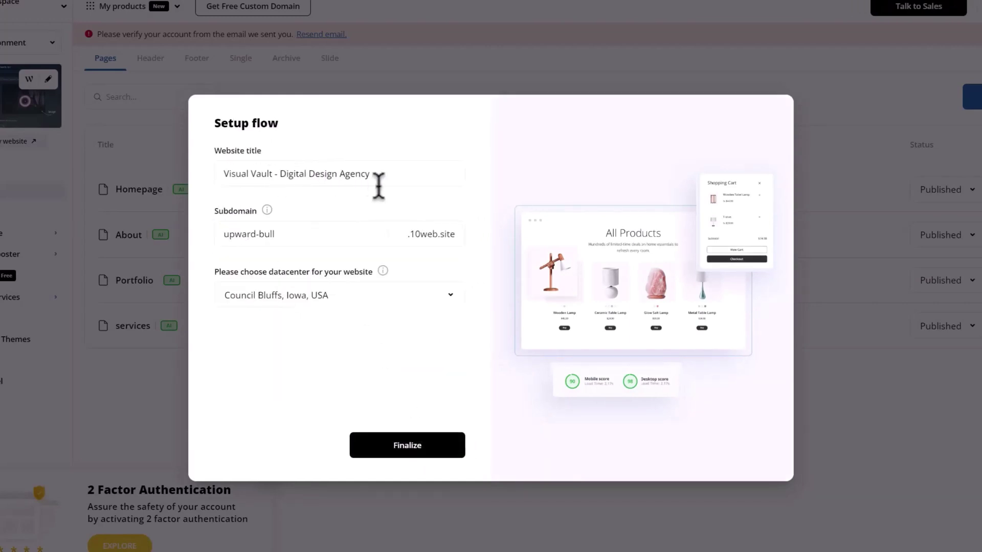
triple_click(256, 234)
text(visual-vault)
click(456, 301)
scroll(352, 366, down, 3)
scroll(353, 376, down, 2)
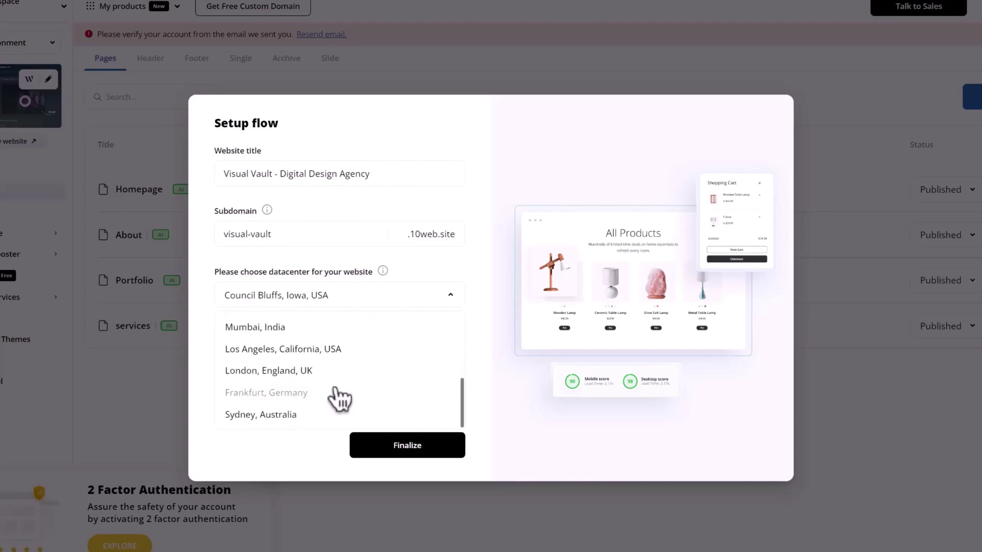
click(453, 299)
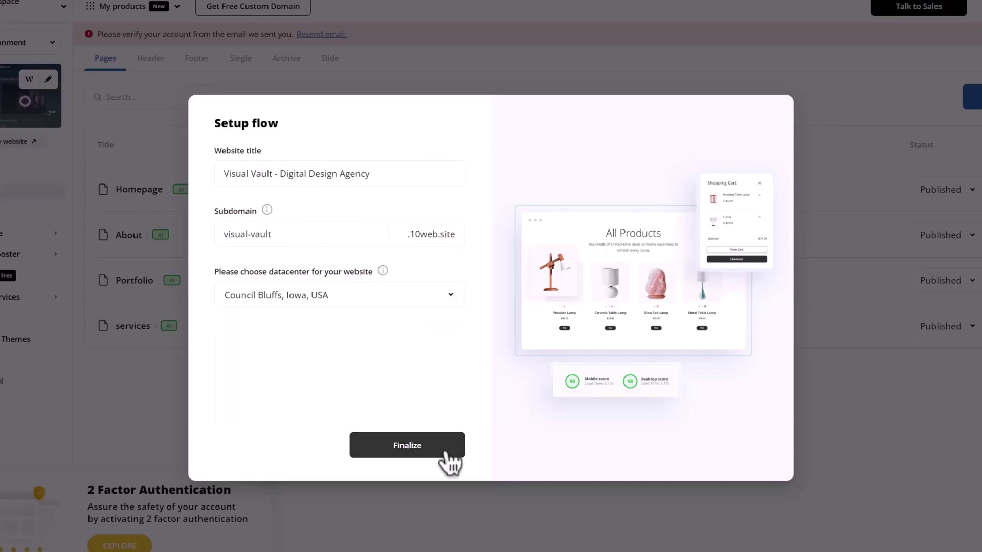
click(440, 451)
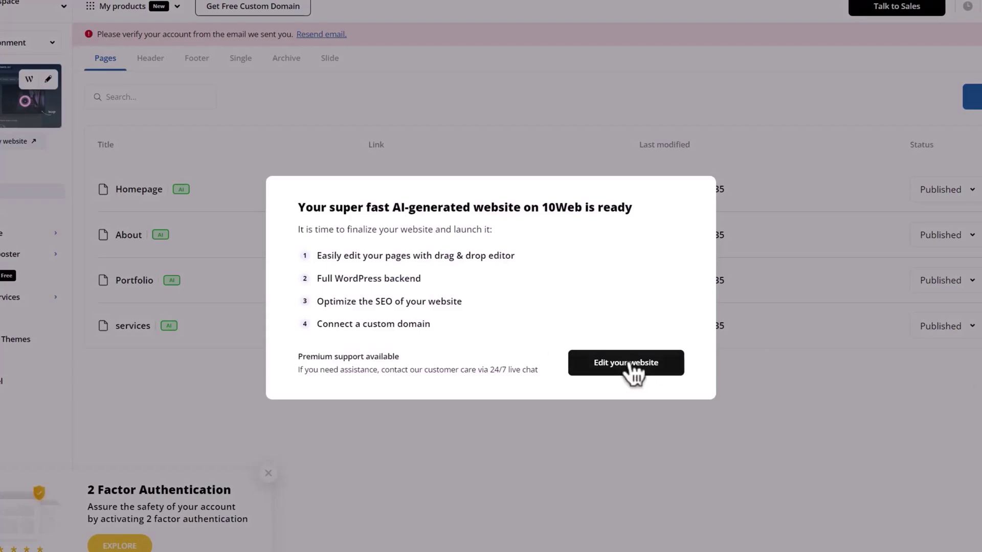
click(617, 372)
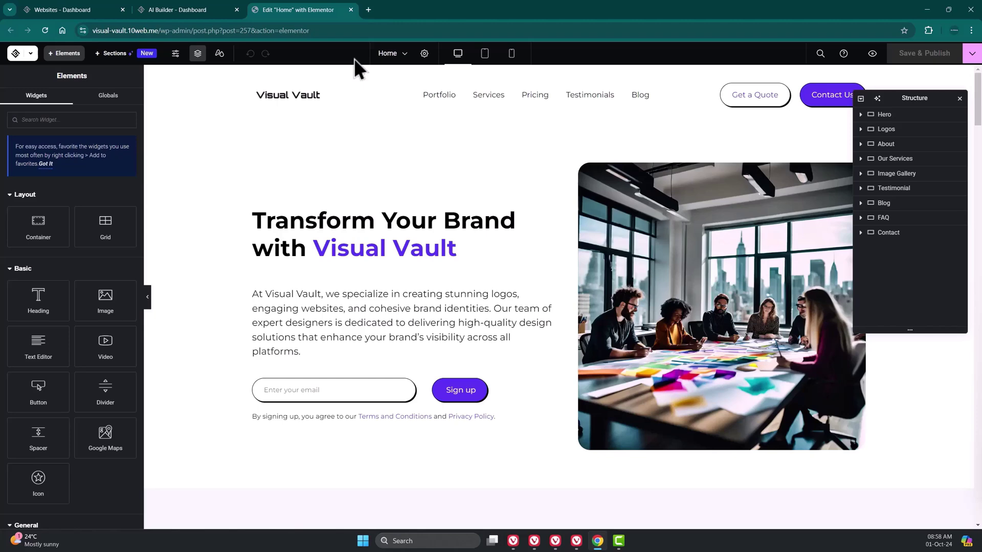
- Close the editor and open the Visual Vault site overview from the websites list
key(ctrl+w)
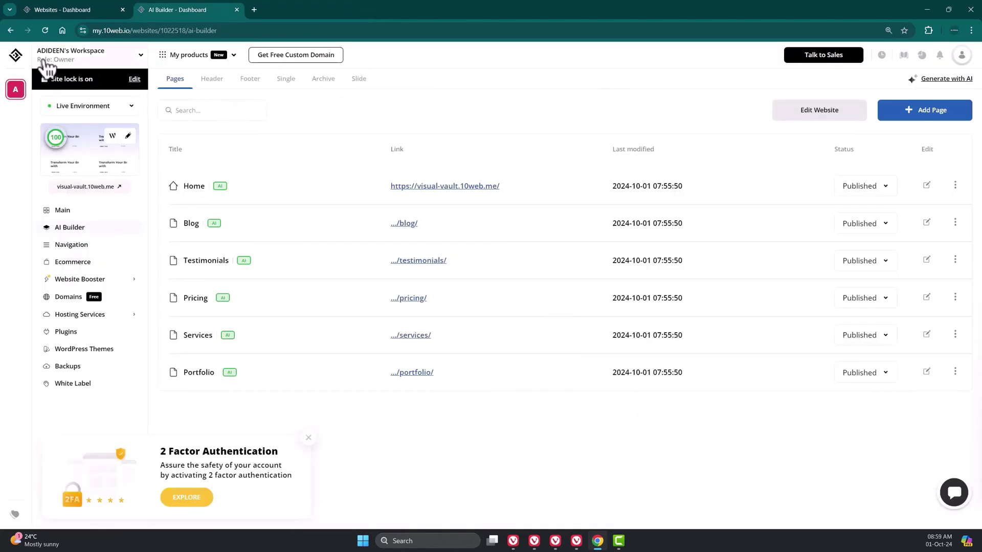
click(20, 55)
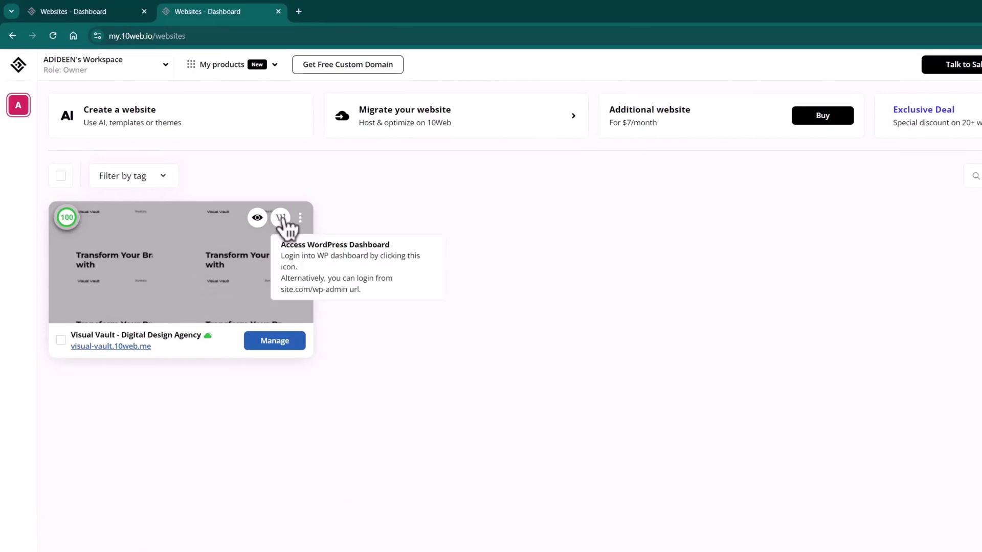
click(269, 341)
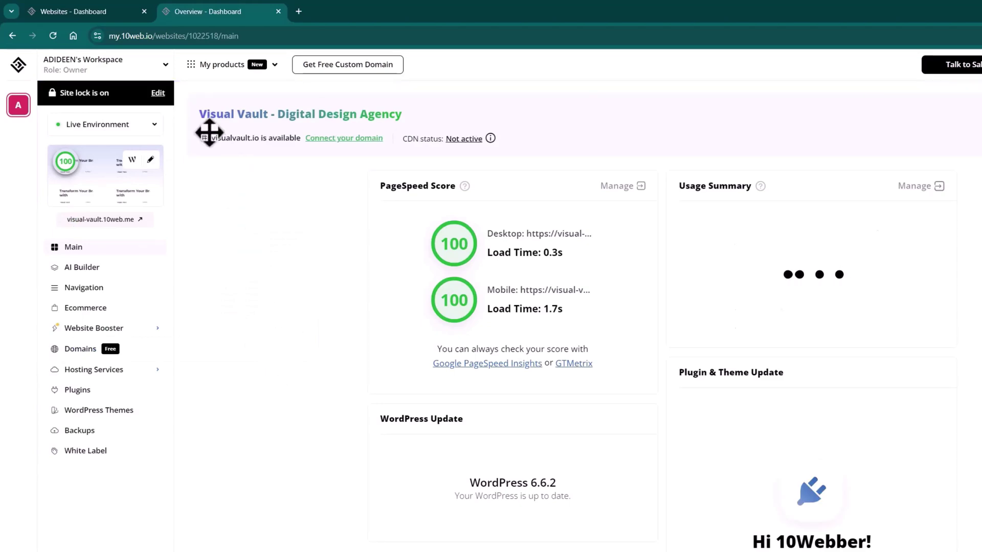
- Check the site lock's password protection details, then search for the visualvault.io domain
drag(60, 92, 110, 93)
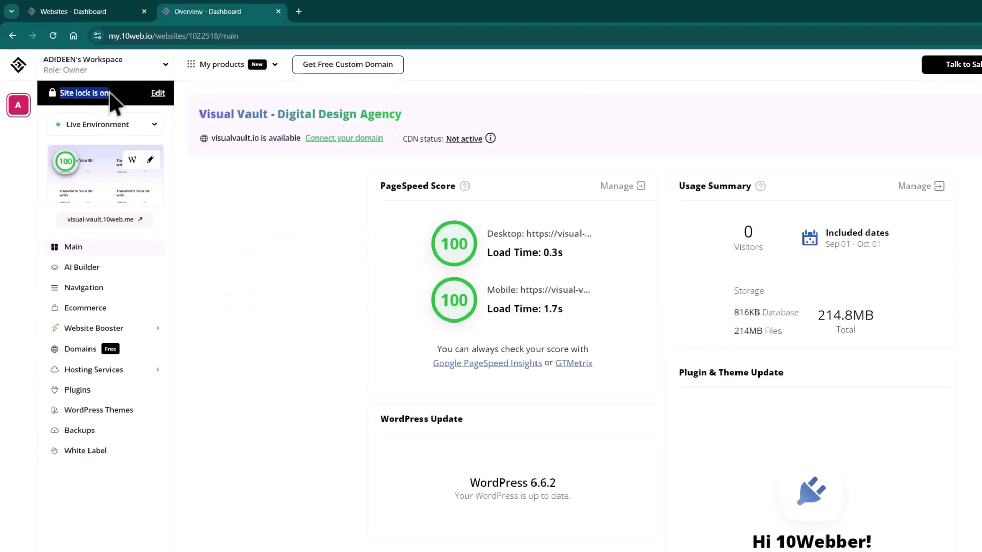
click(159, 94)
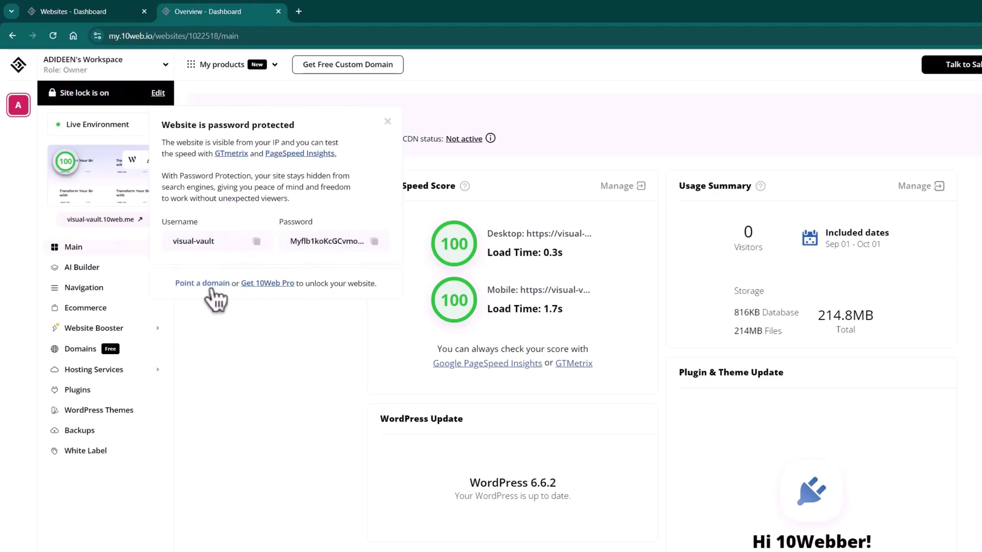
click(387, 121)
drag(212, 138, 295, 139)
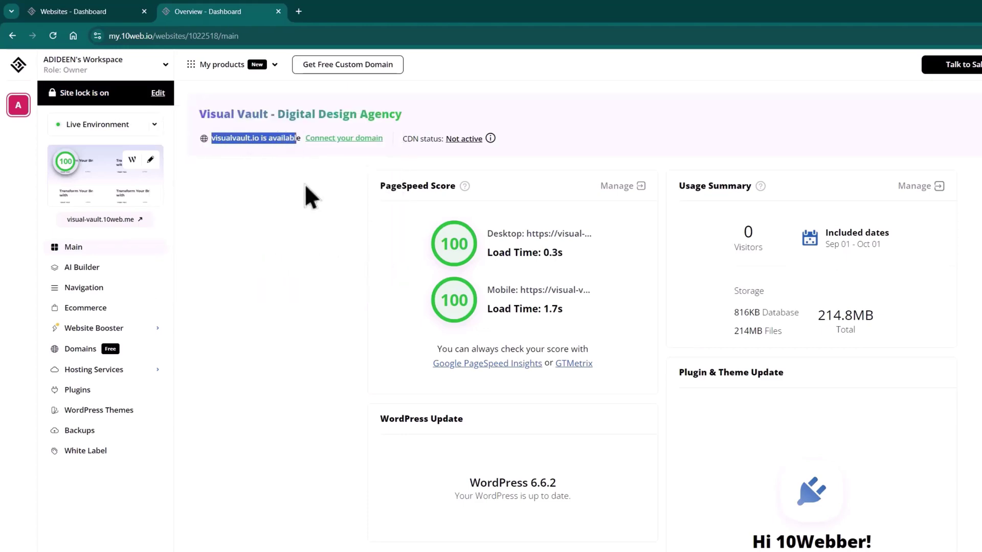
click(344, 139)
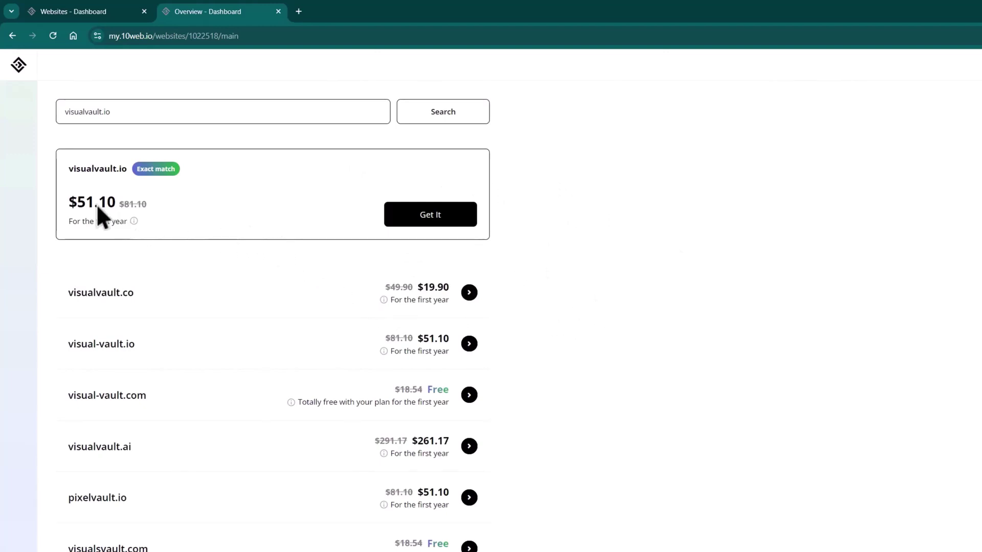
- Note the visualvault.io price of $51.10 and scroll through the alternative domain suggestions
drag(77, 201, 116, 196)
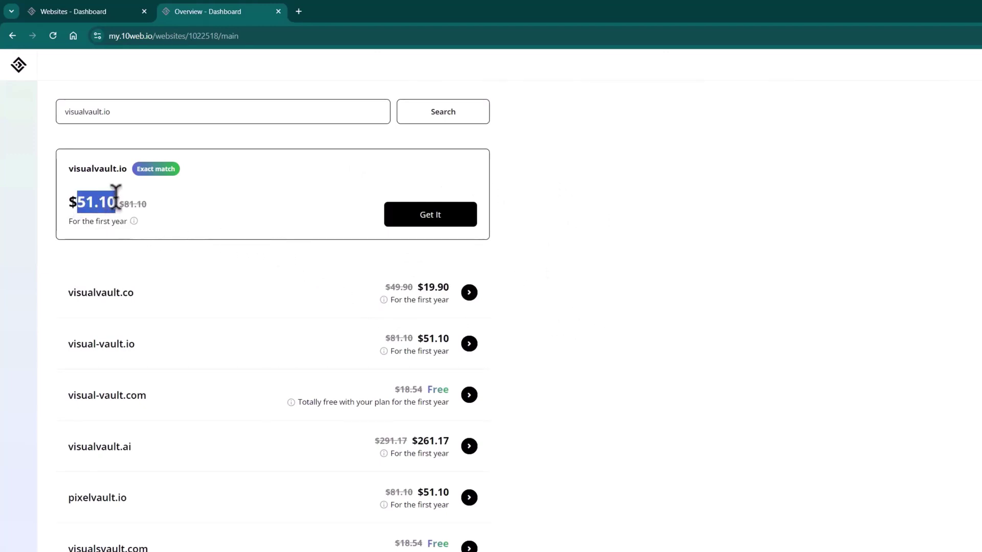
click(170, 204)
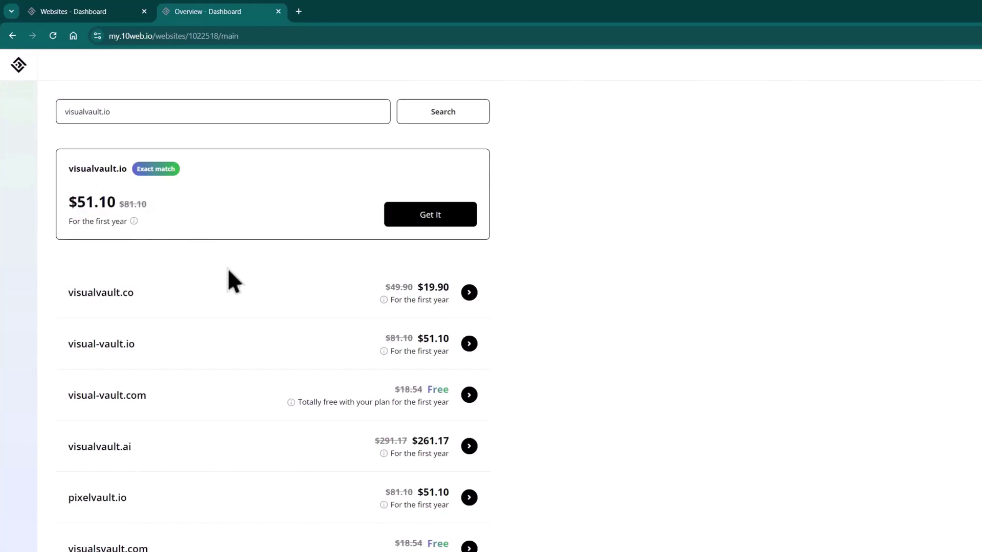
scroll(228, 268, down, 2)
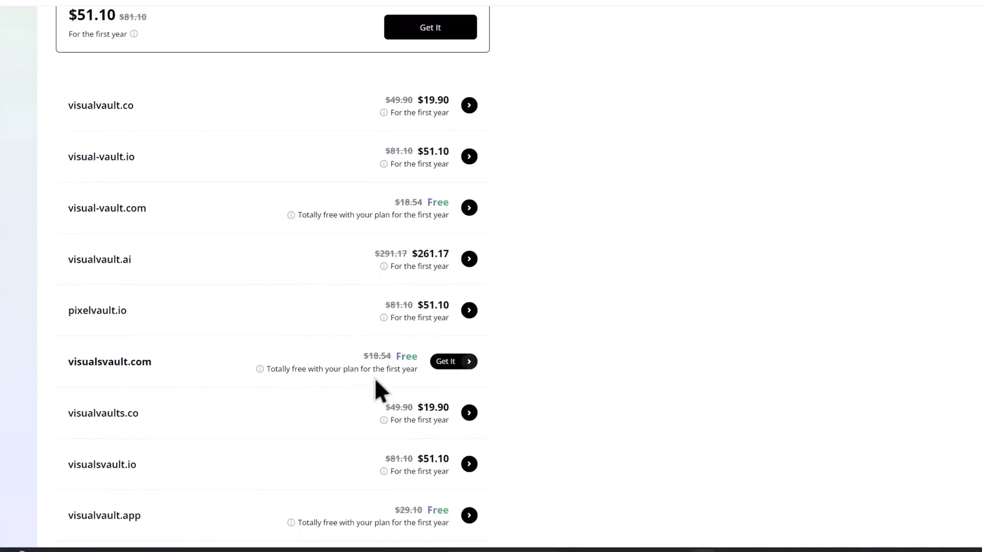
scroll(387, 369, down, 1)
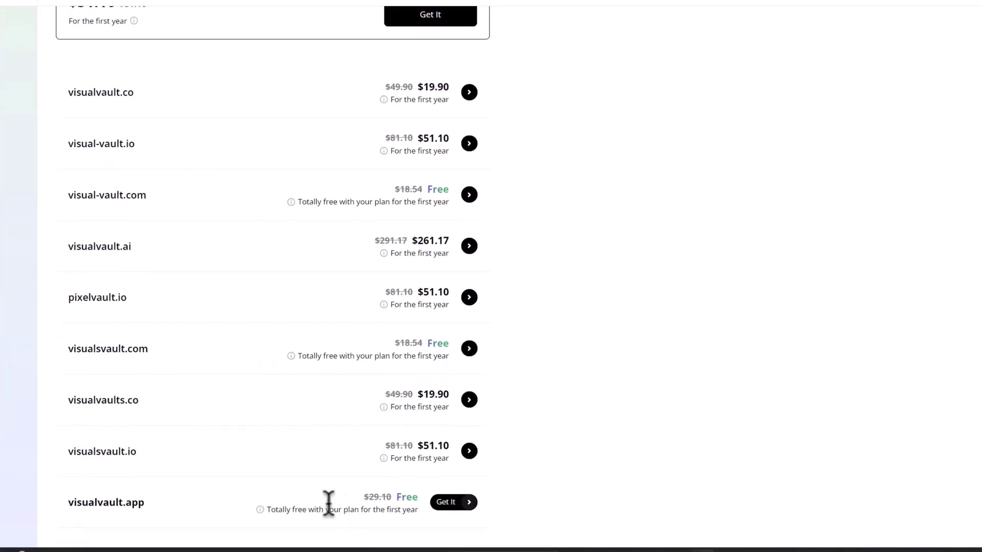
scroll(398, 509, up, 2)
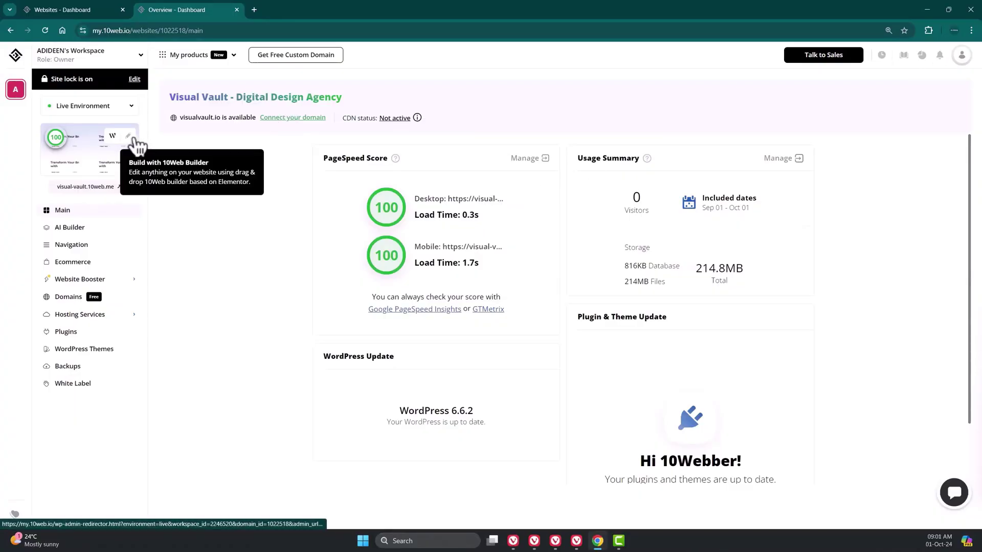
- Open the builder and inspect the Hero text, image, Logos heading and client slider in Structure
click(134, 142)
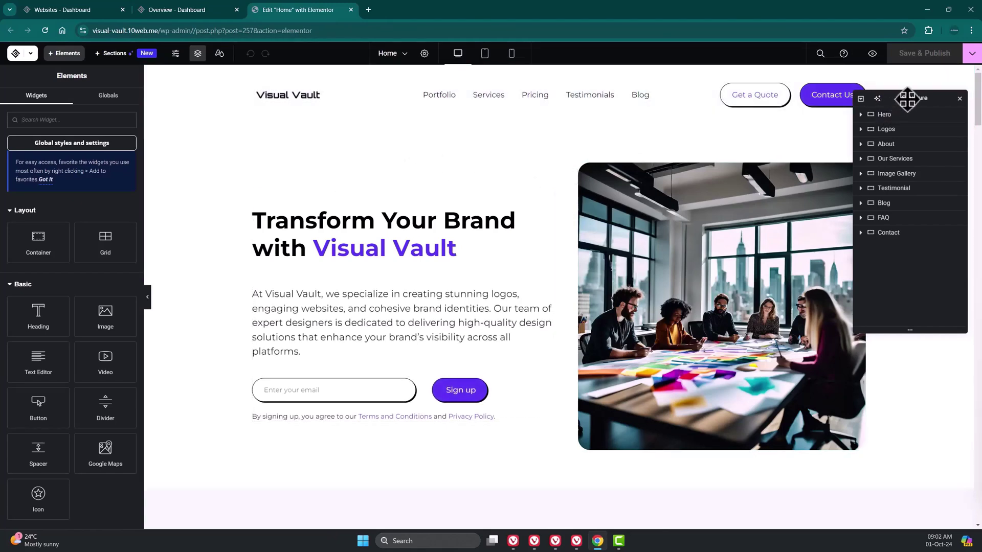
drag(908, 98, 881, 137)
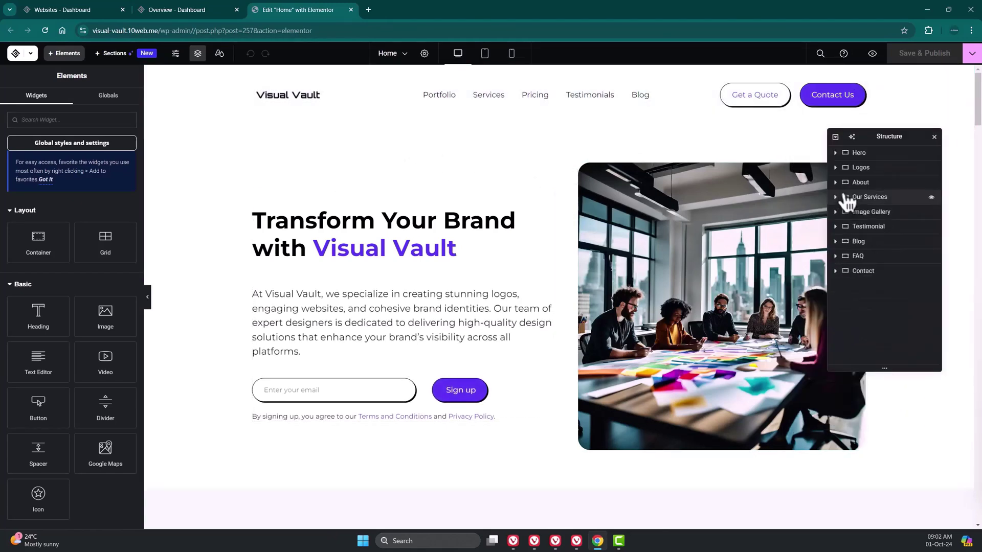
click(839, 155)
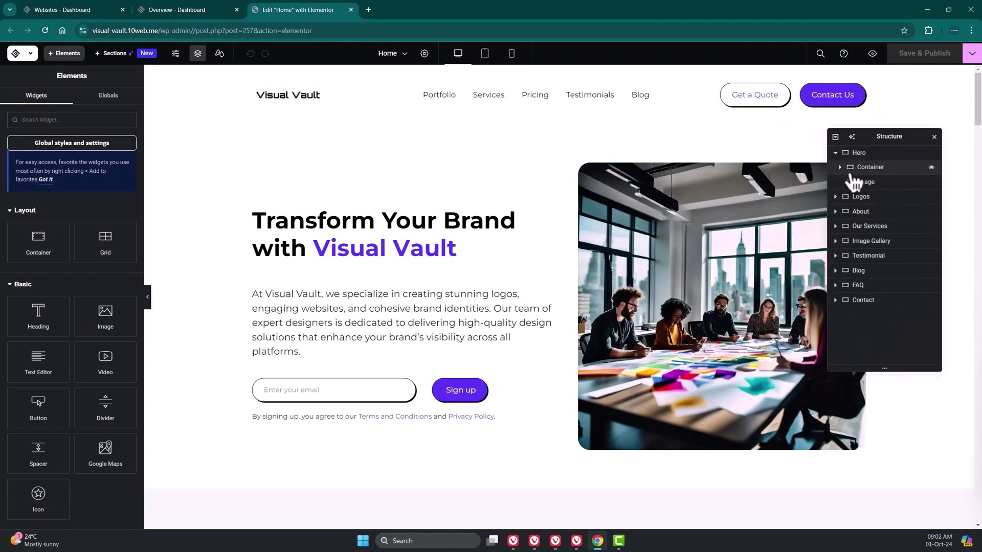
click(849, 167)
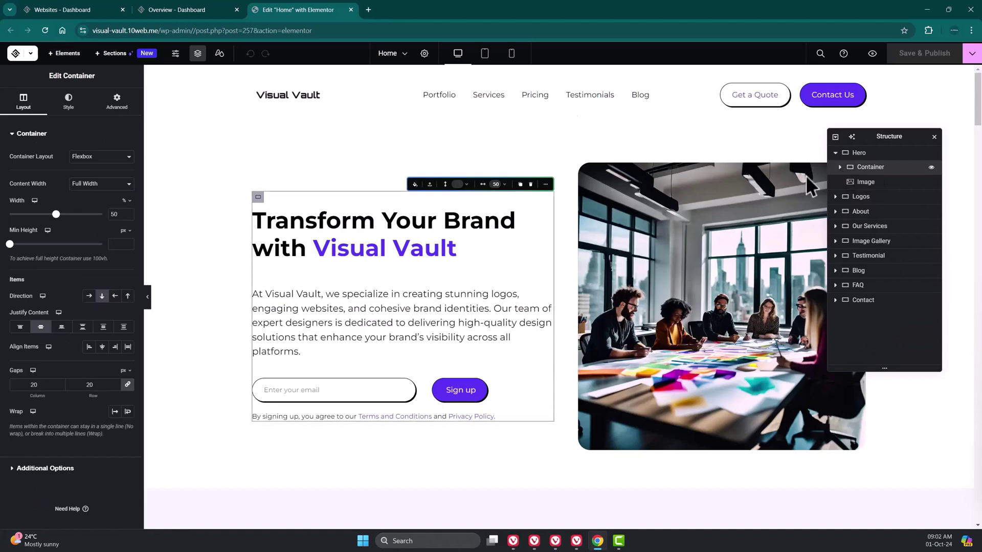
click(866, 182)
click(860, 196)
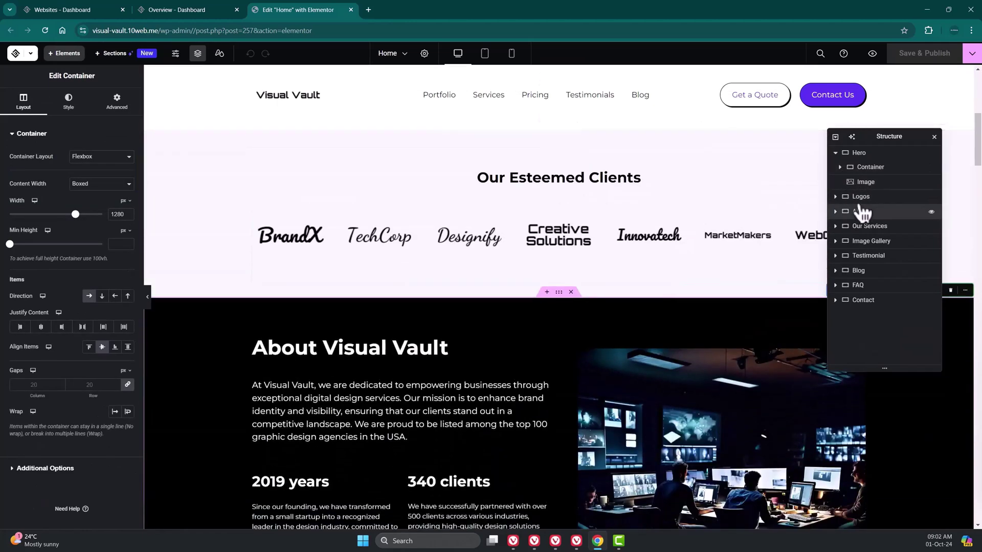
click(835, 196)
click(864, 211)
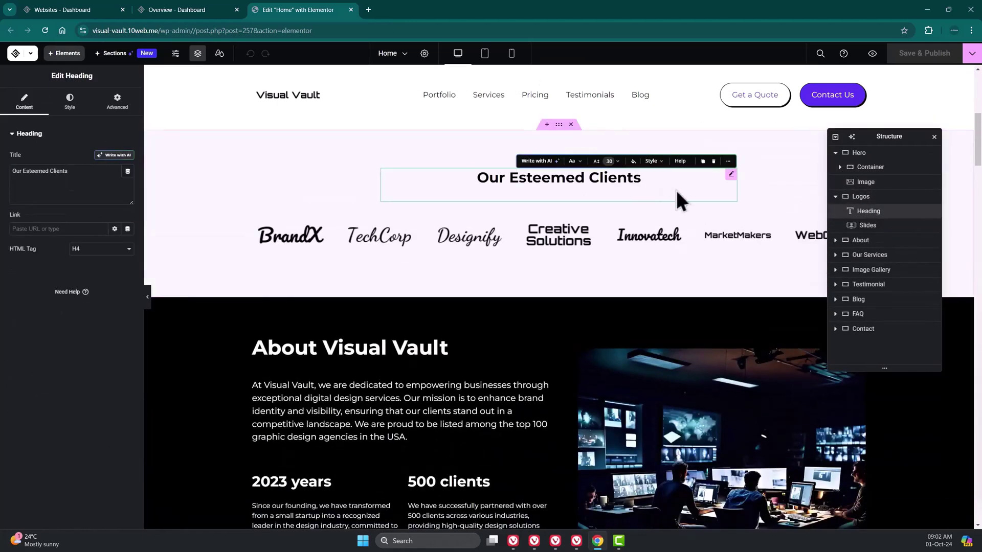
click(867, 225)
- Close and reopen the Structure navigator, then open Site Settings
scroll(725, 255, down, 6)
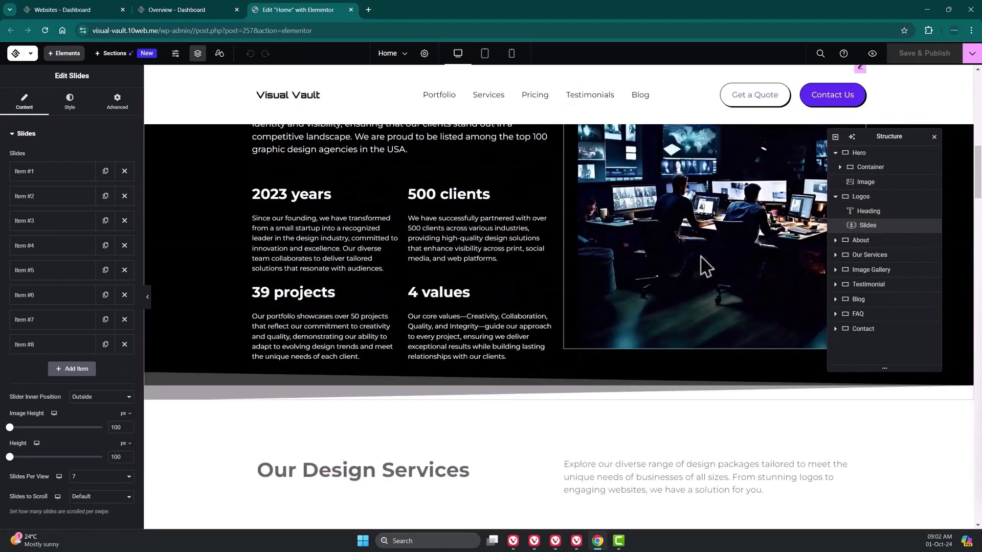
scroll(705, 258, up, 5)
scroll(805, 204, down, 1)
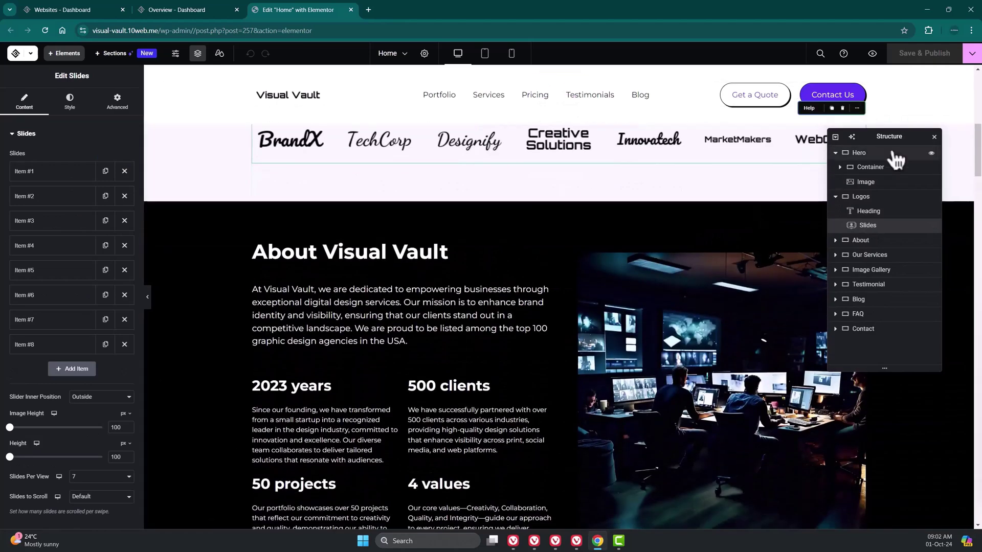
click(933, 137)
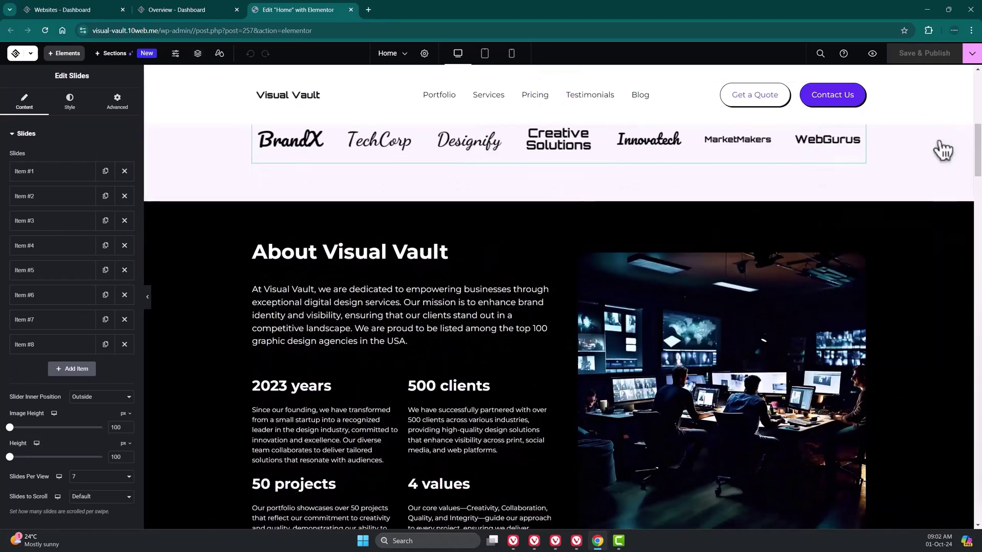
click(198, 54)
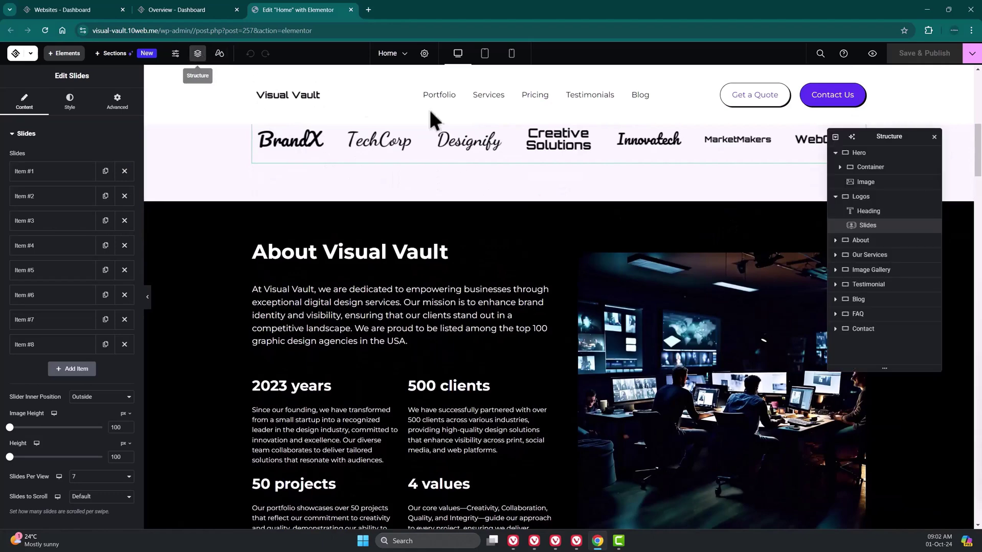
click(206, 59)
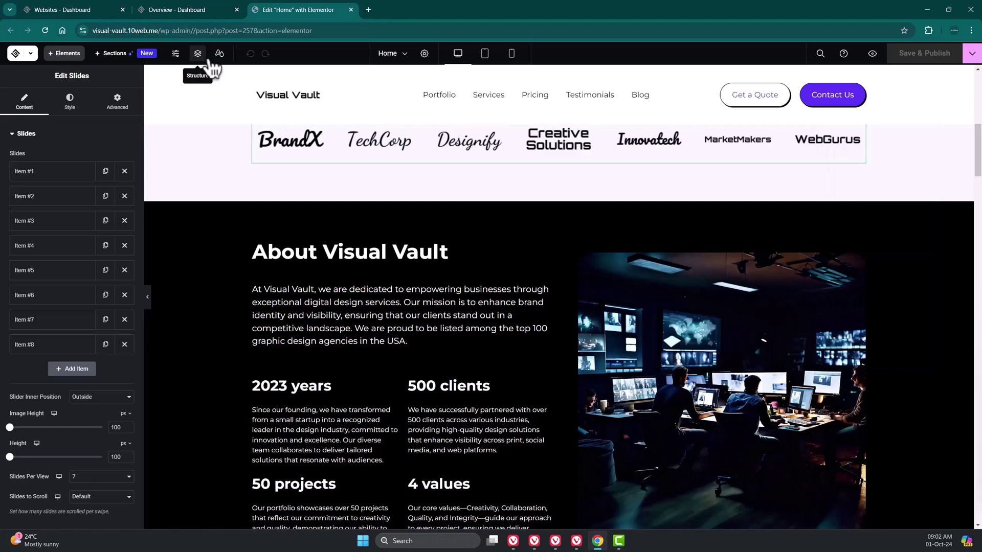
click(176, 54)
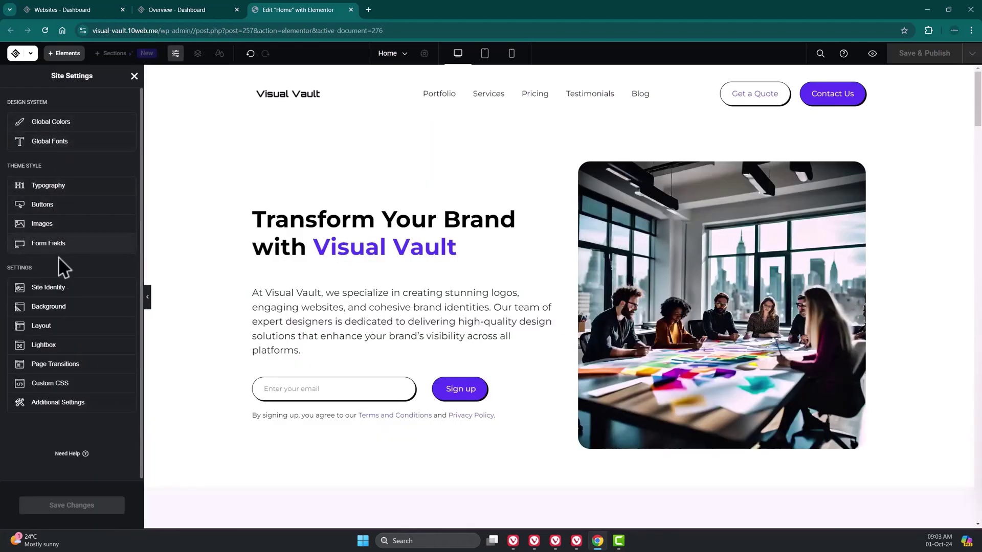
- Set the hero Animated Headline to the Highlighted style with a Curly underline shape
click(263, 156)
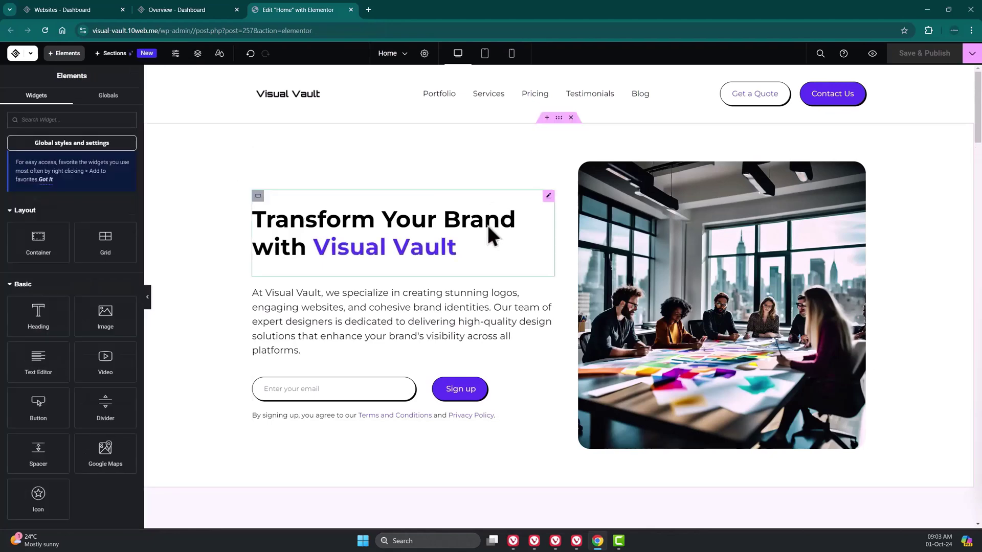
click(480, 244)
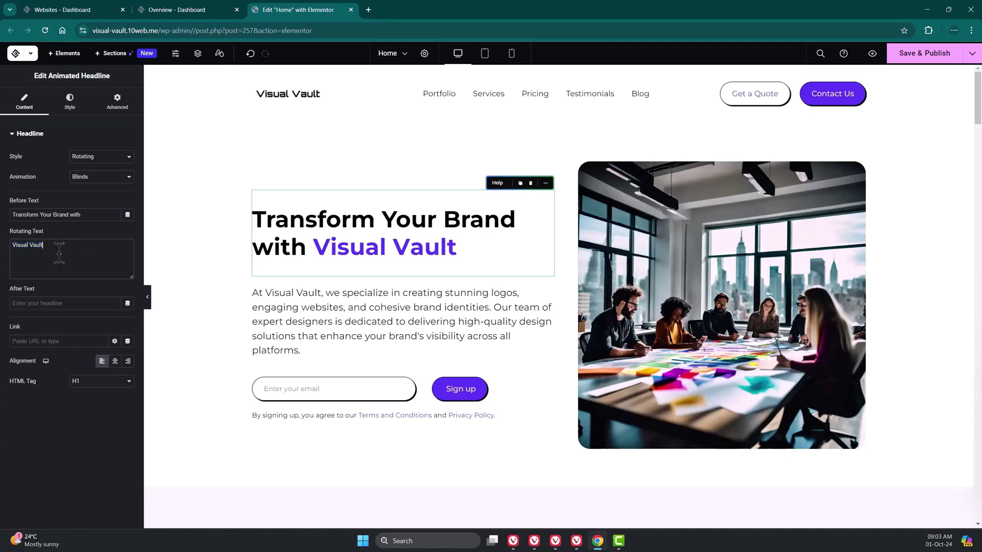
click(105, 166)
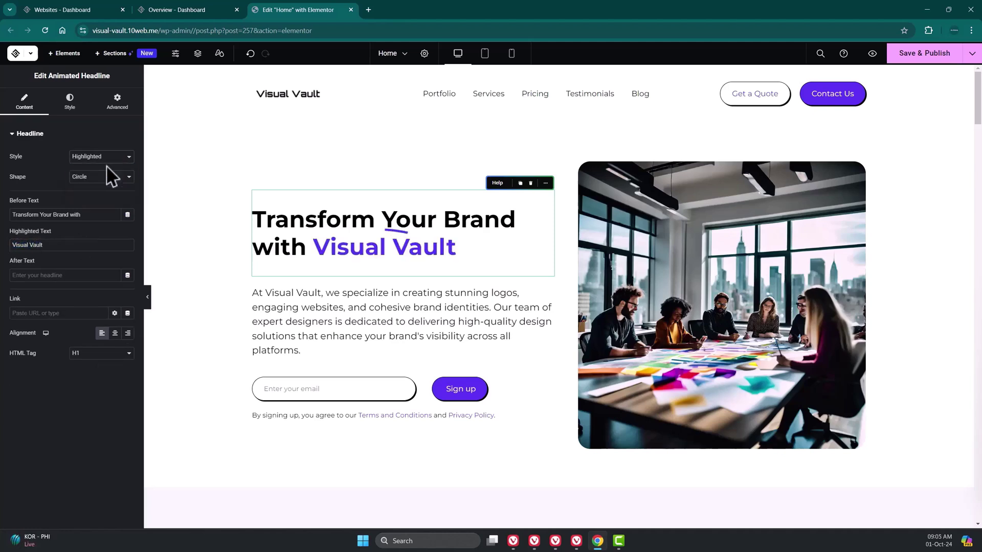
click(122, 176)
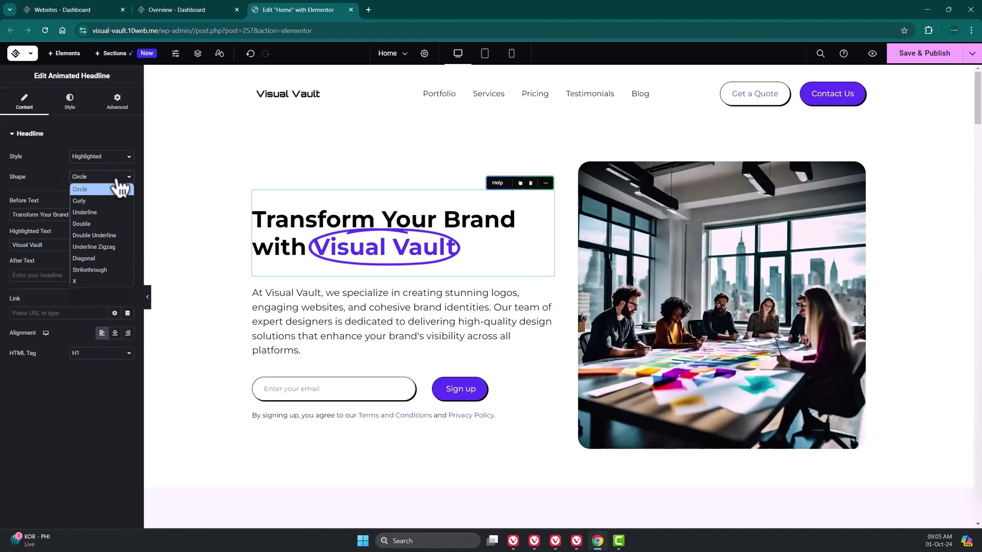
click(98, 202)
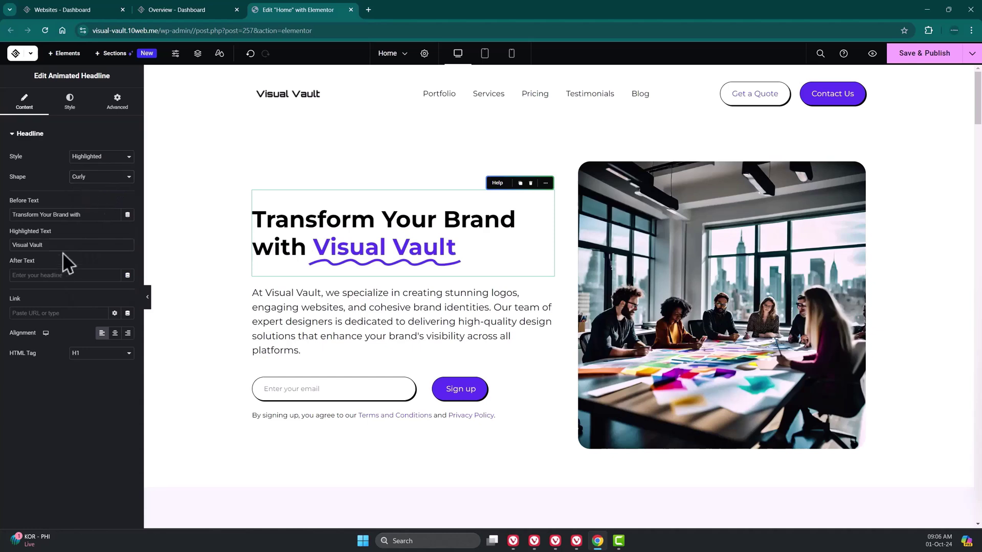
click(71, 104)
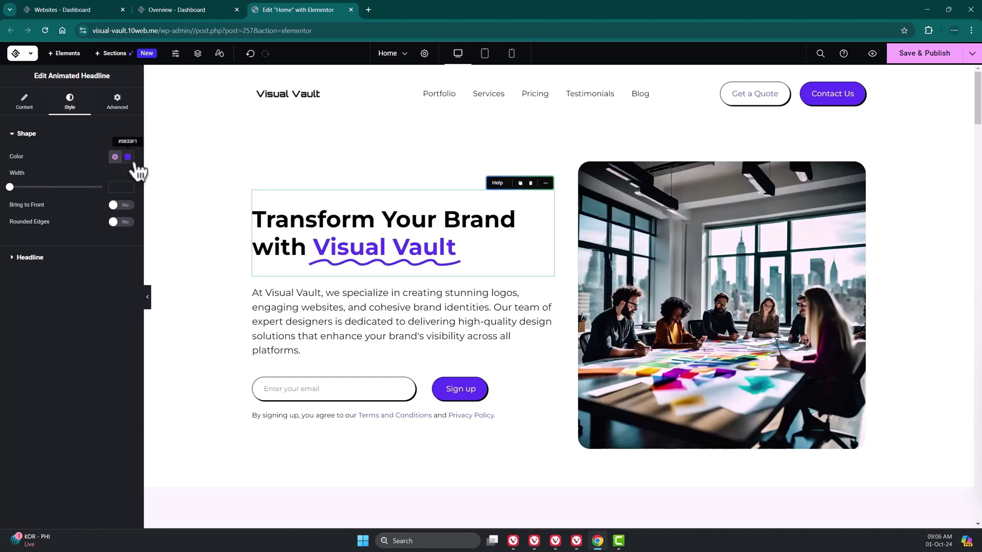
click(375, 294)
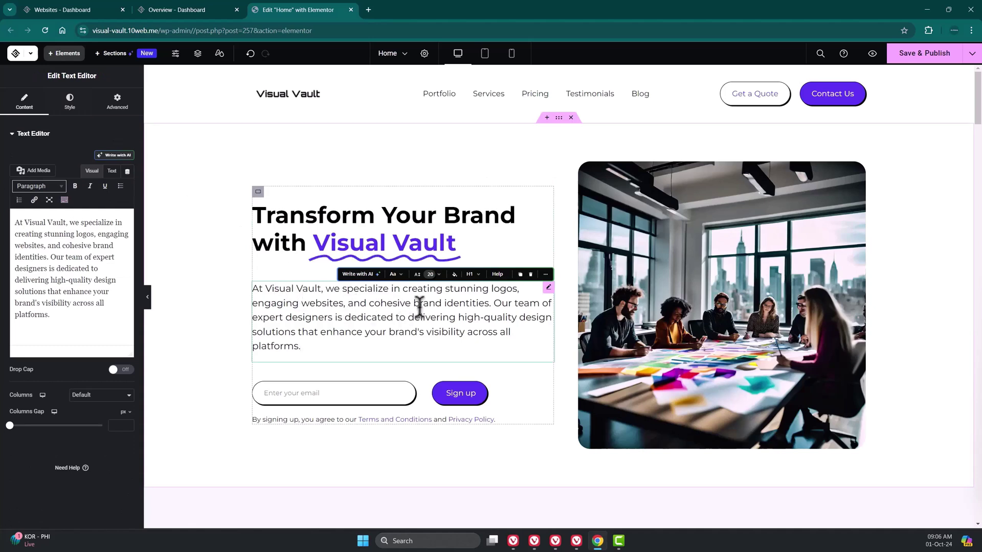
- Shorten the hero paragraph with Write with AI and change its tone to Casual
click(373, 276)
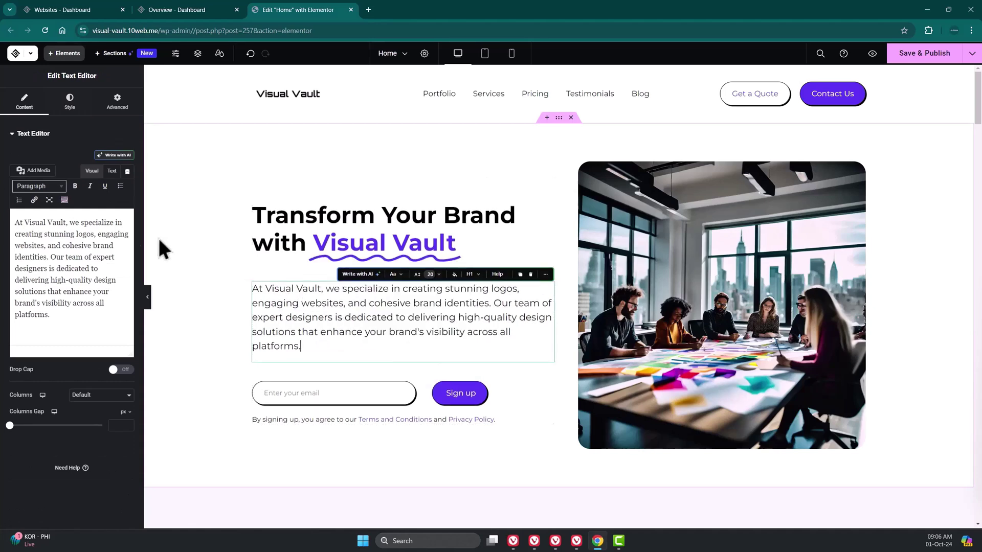
click(127, 155)
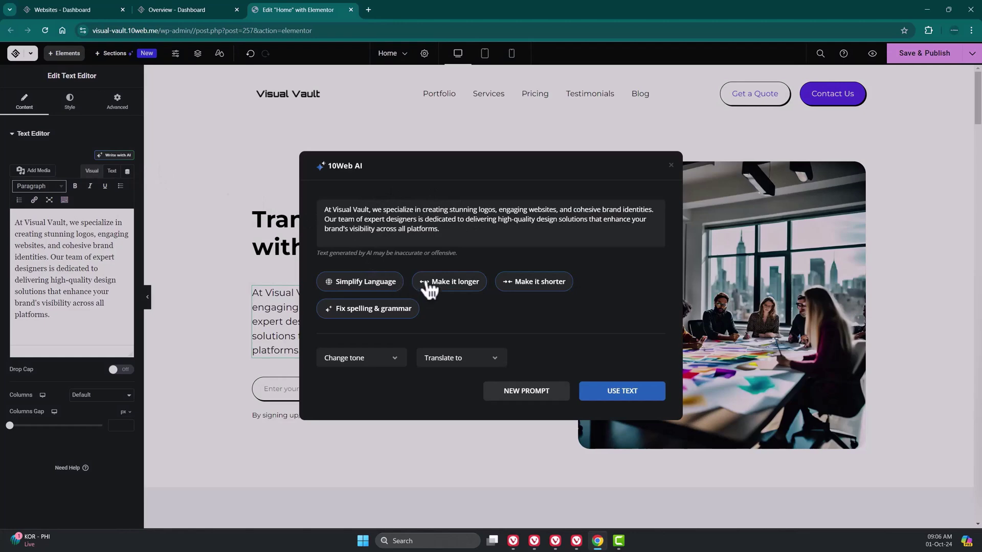
click(541, 284)
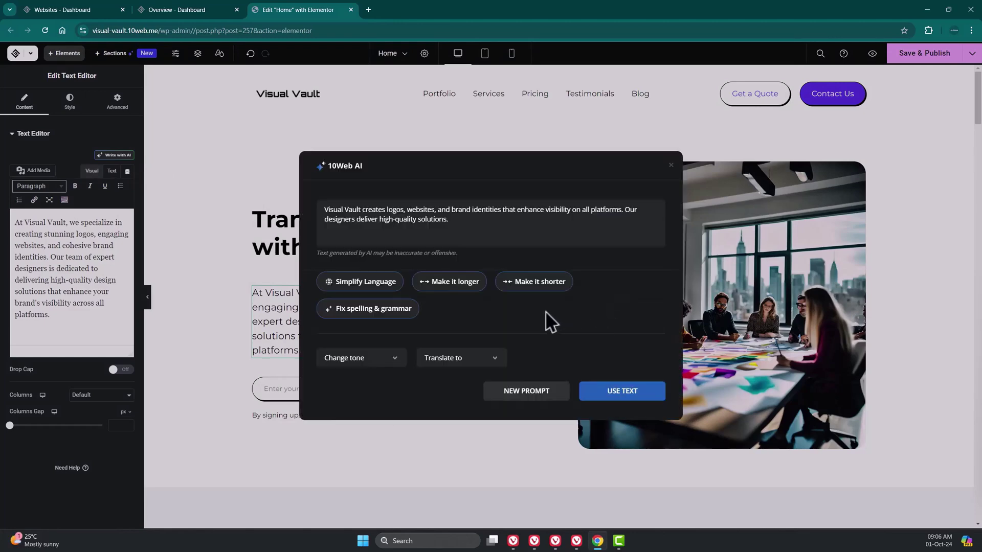
click(393, 359)
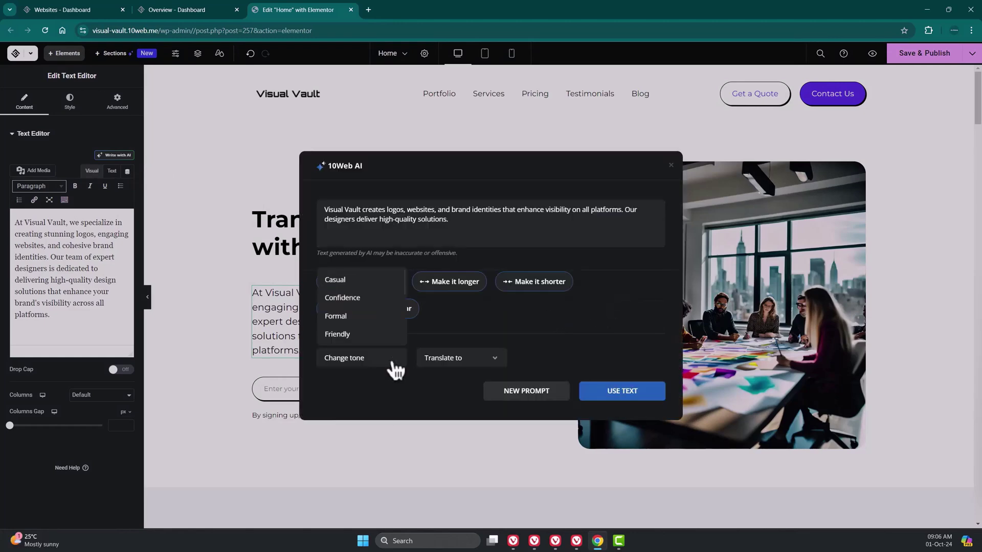
click(369, 285)
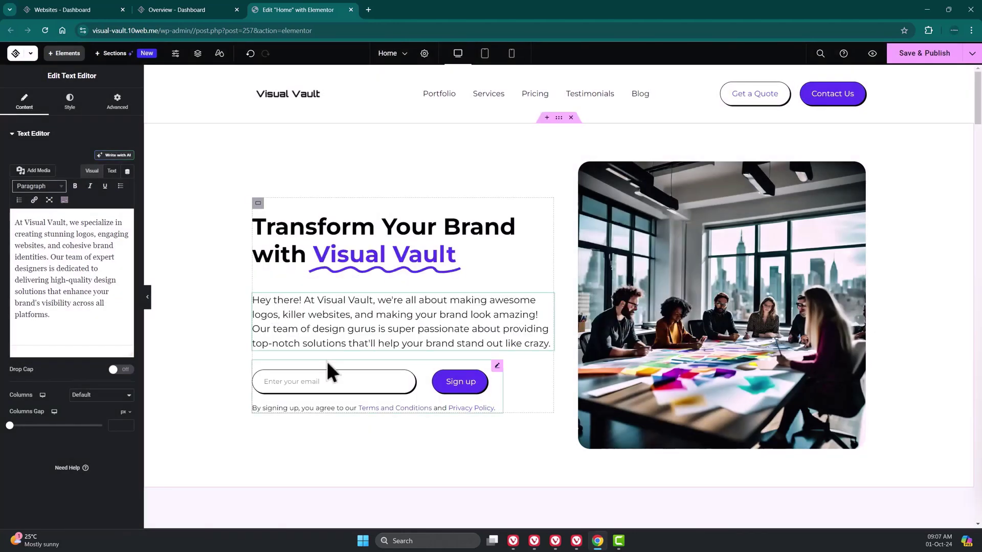
click(326, 361)
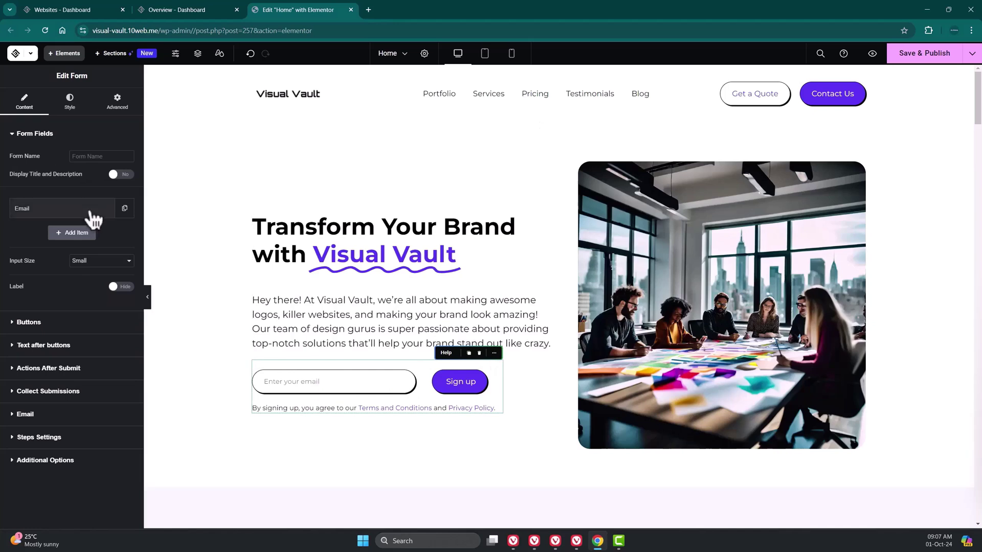
click(42, 321)
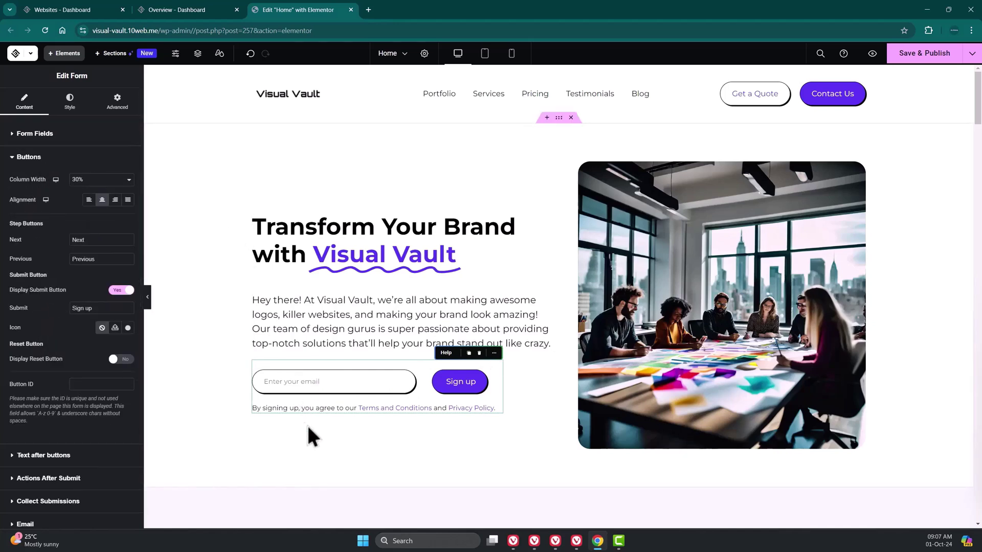
click(483, 354)
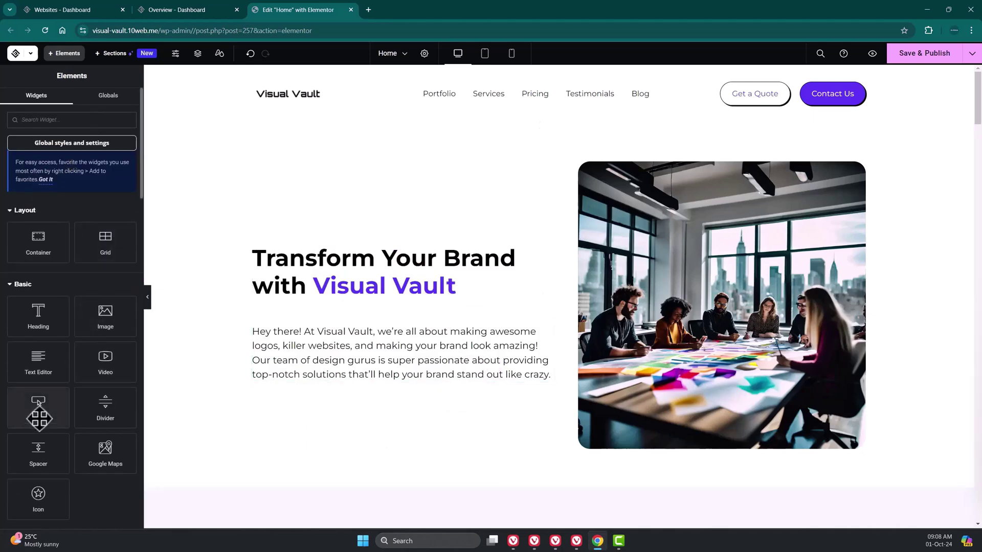
drag(37, 403, 365, 380)
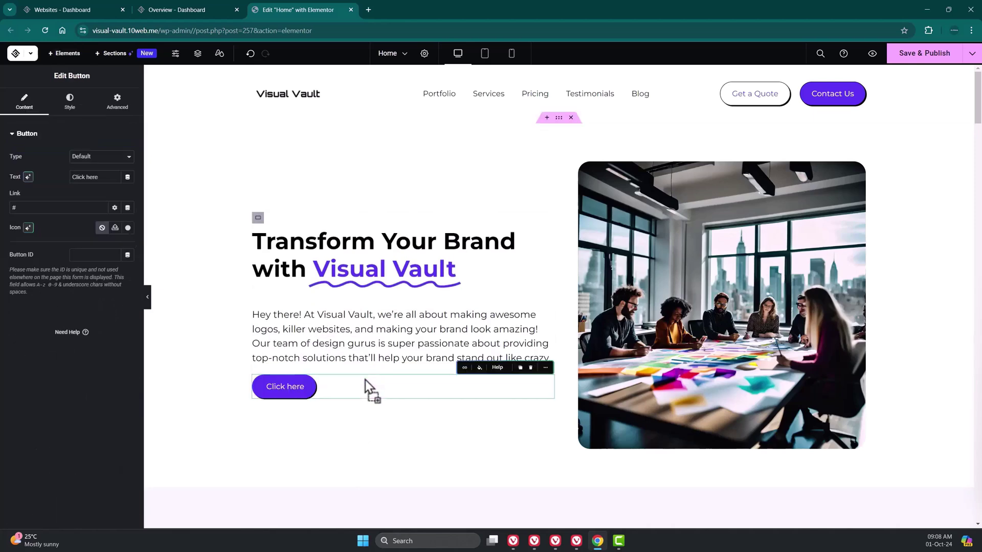
drag(102, 177, 68, 183)
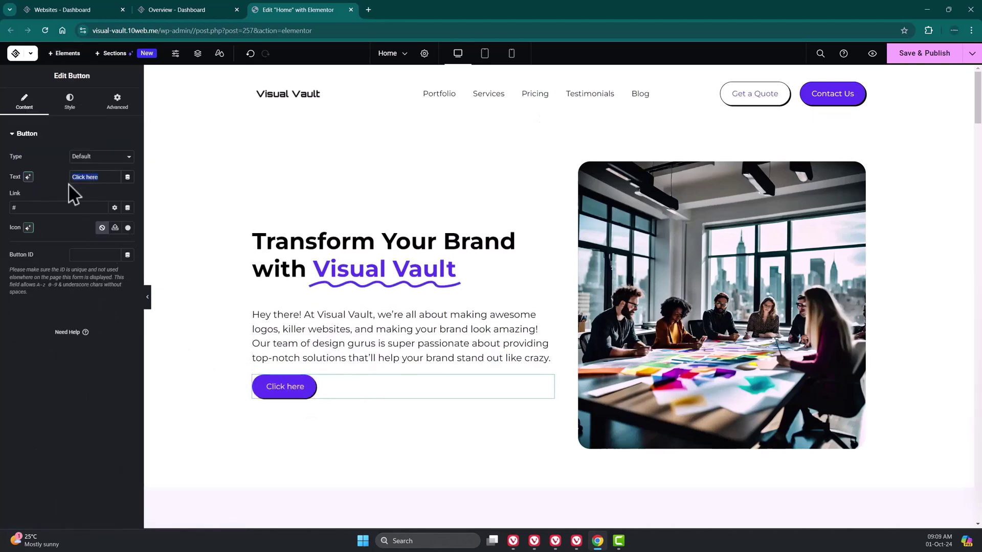
text(Contact Us)
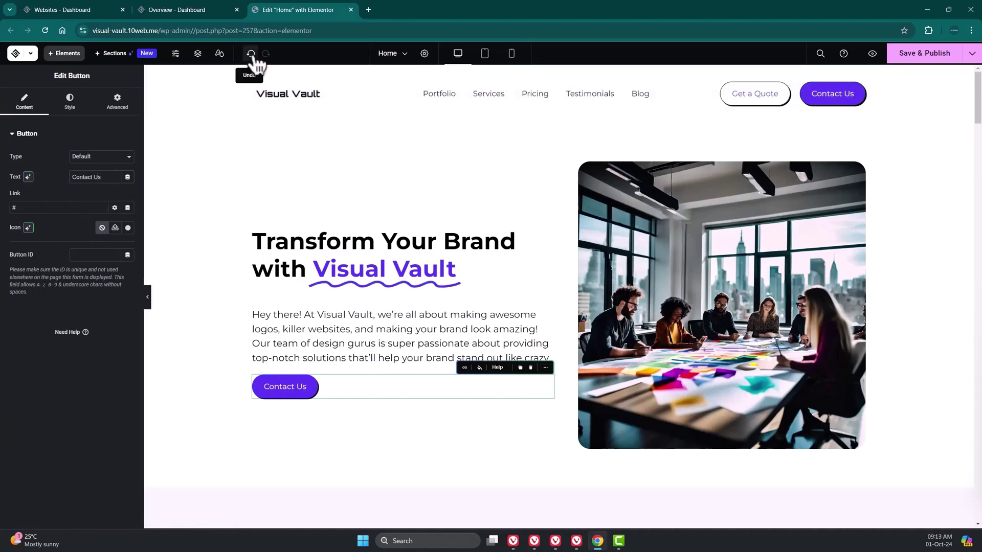
click(252, 55)
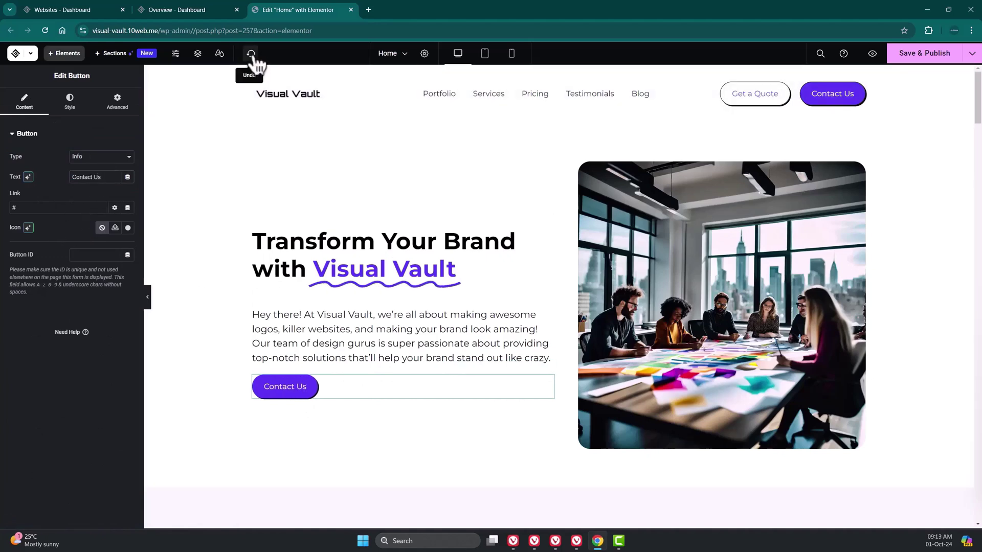
click(256, 55)
click(255, 55)
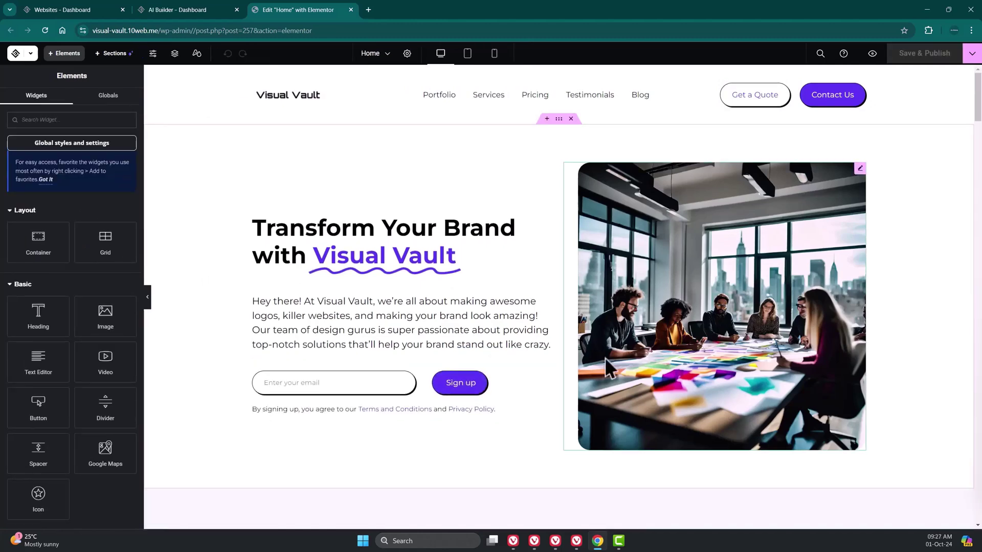
- Select the client logo slider and look through its first three logo slides
scroll(605, 357, down, 5)
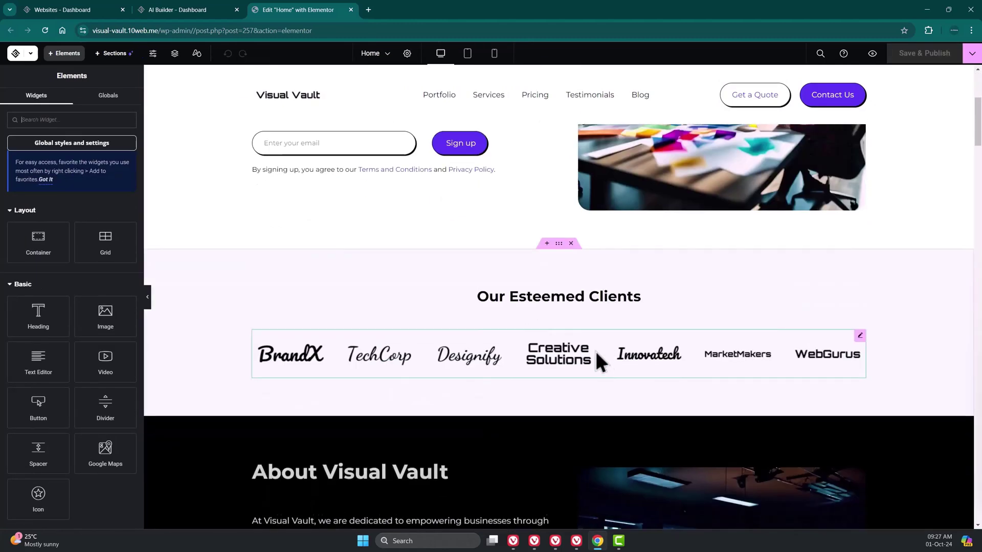
scroll(629, 333, down, 1)
click(628, 310)
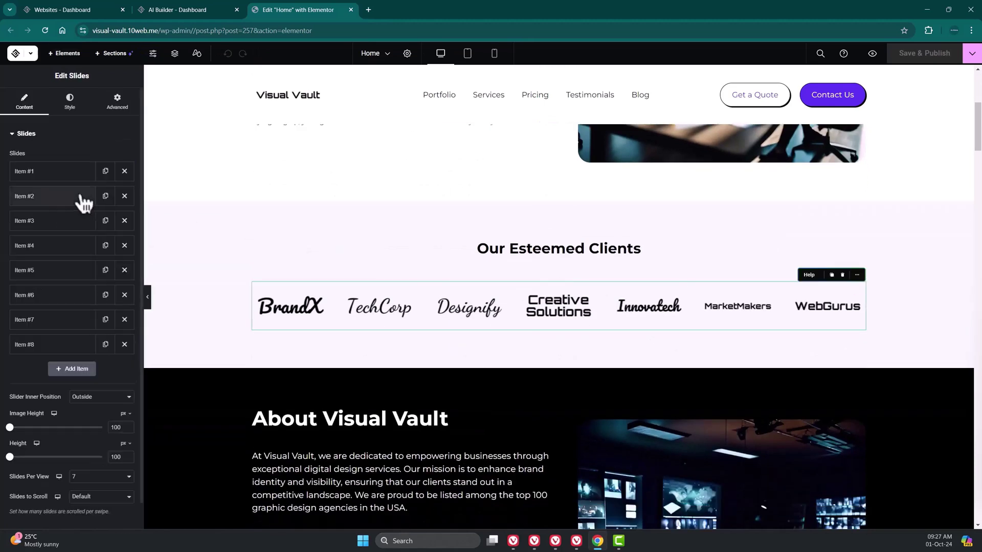
click(59, 174)
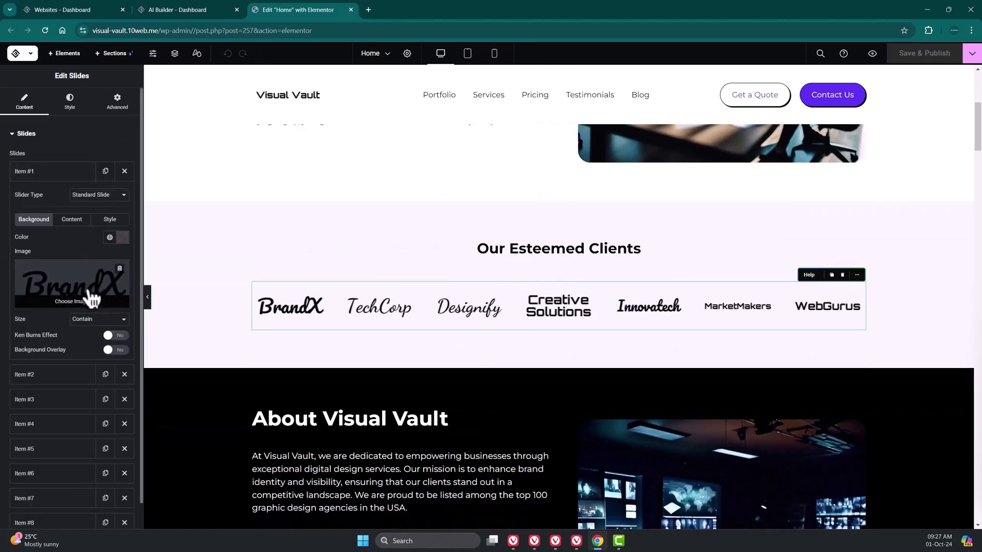
click(68, 378)
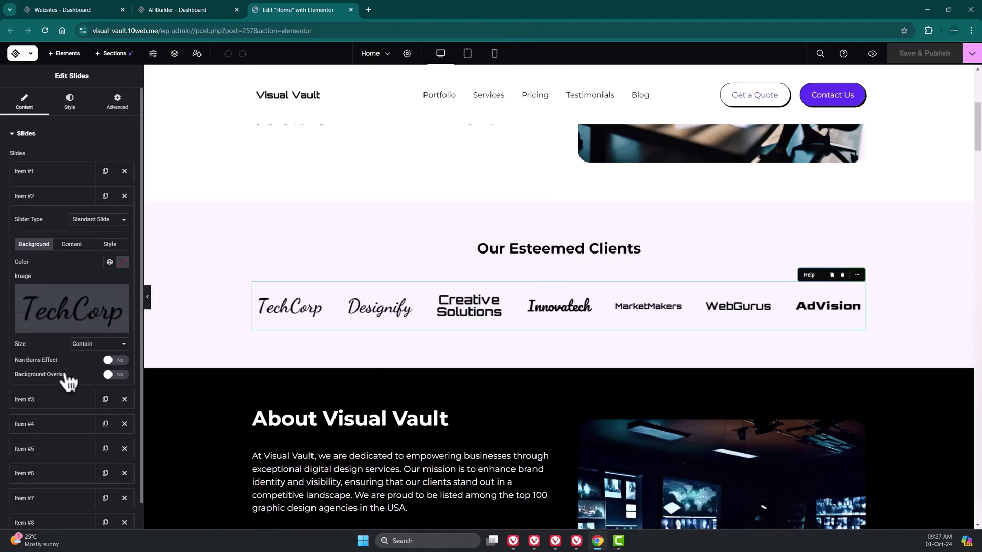
click(66, 400)
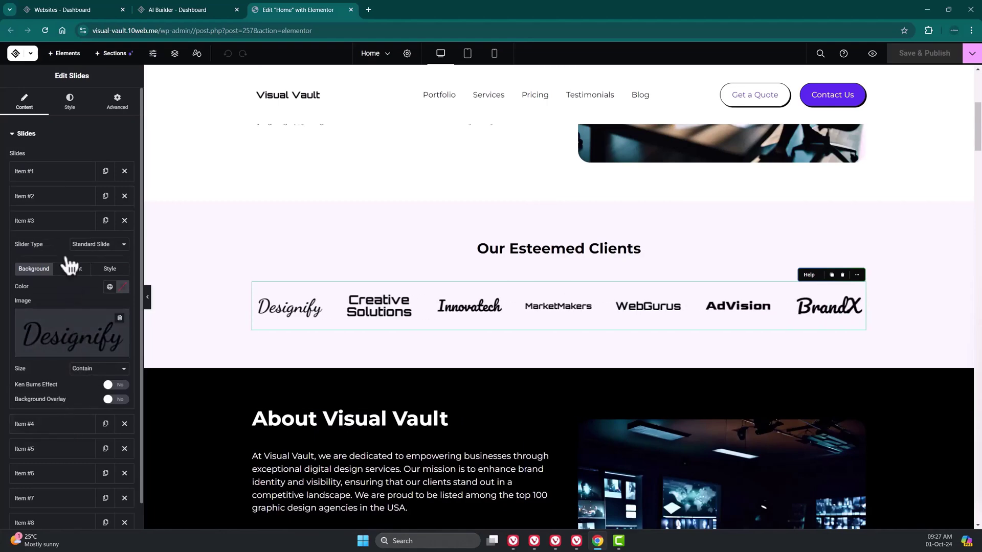
click(52, 220)
- Set the logo slider's Navigation option to Arrows and Dots
click(50, 516)
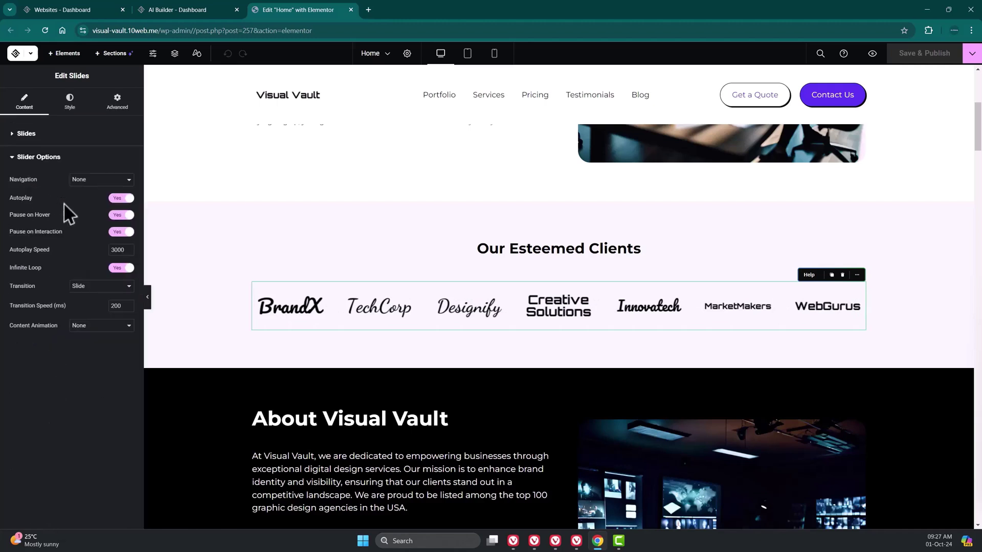
click(87, 182)
click(107, 180)
click(97, 200)
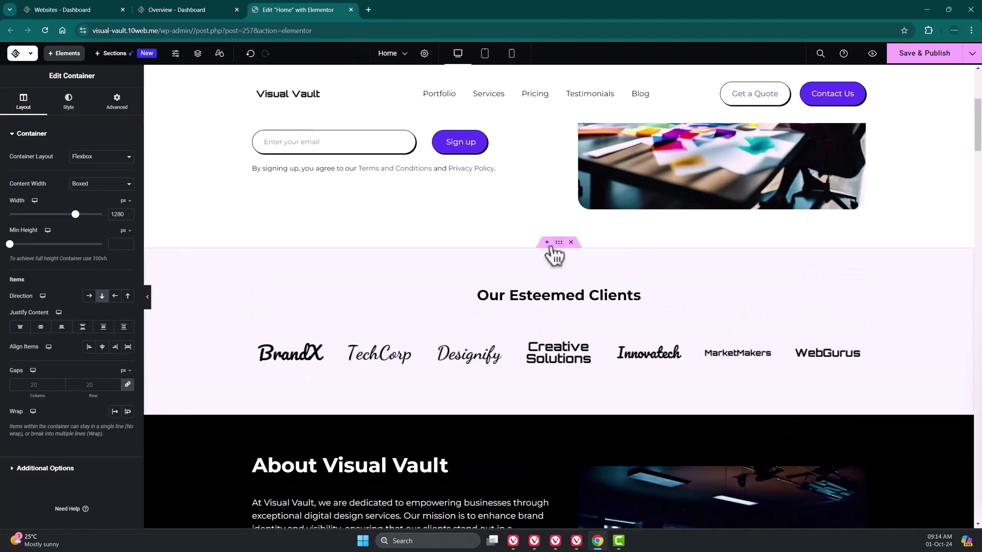
- Open the section library and review the generatable section types, keeping Custom
scroll(552, 253, up, 1)
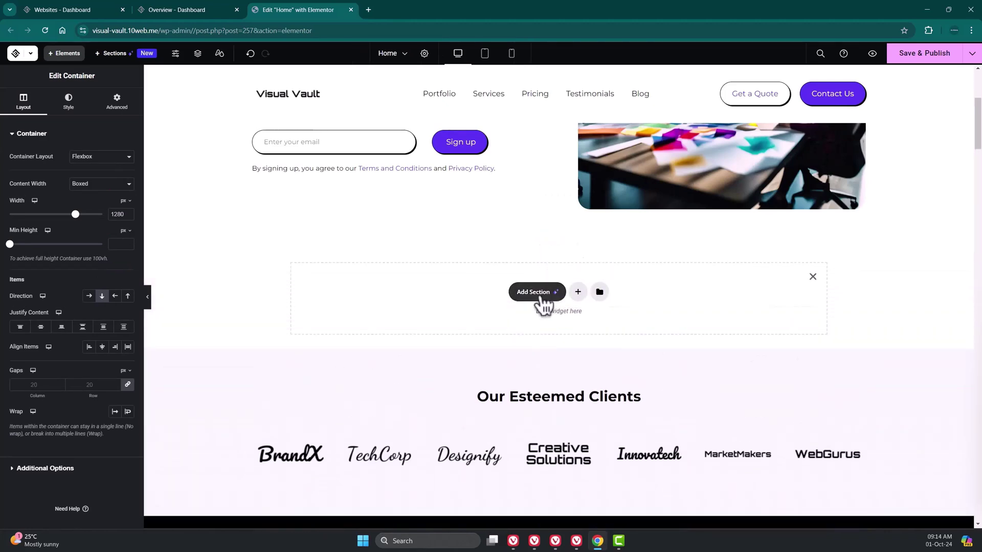
click(543, 299)
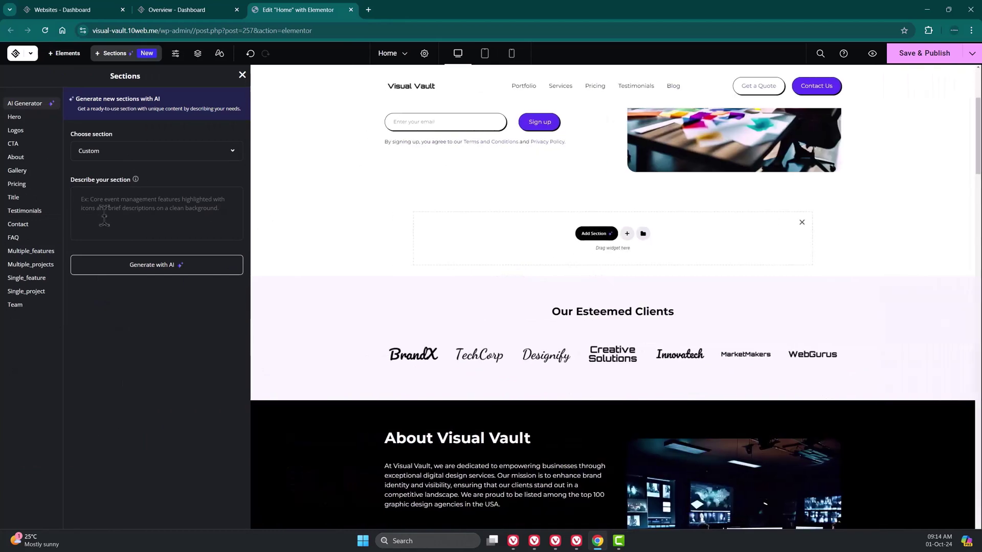
click(164, 151)
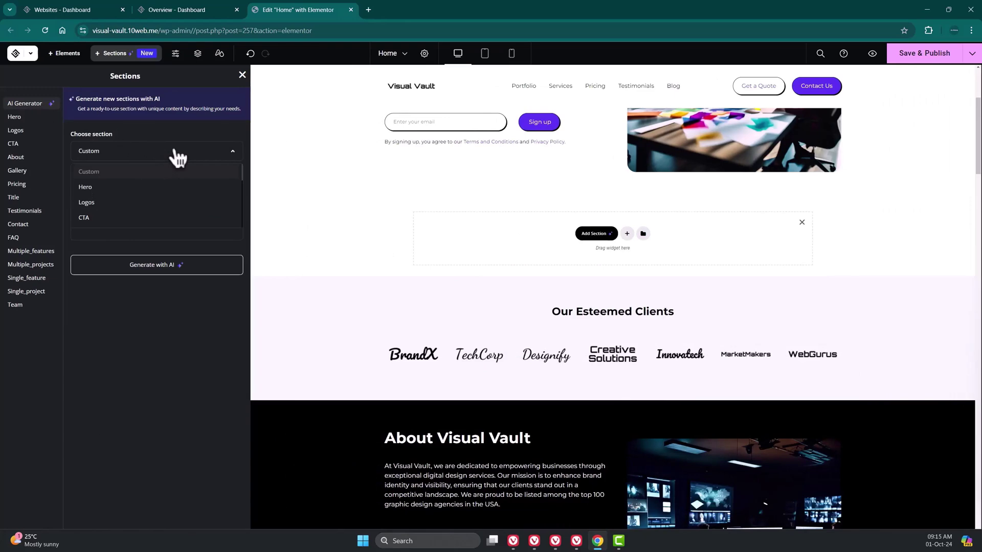
click(179, 153)
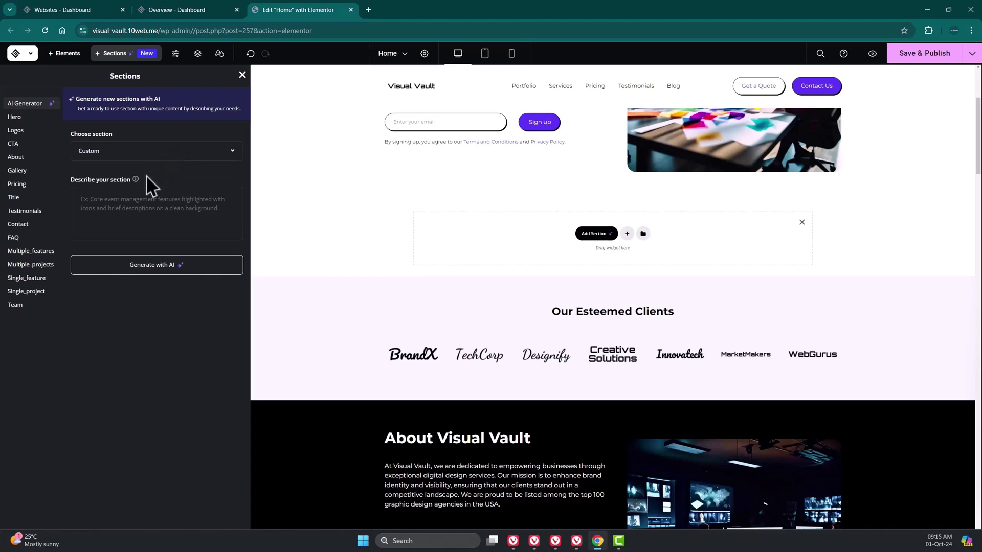
- Add the first Pricing price list with AI content: Starter $299, Professional $599, Premium $999
click(24, 118)
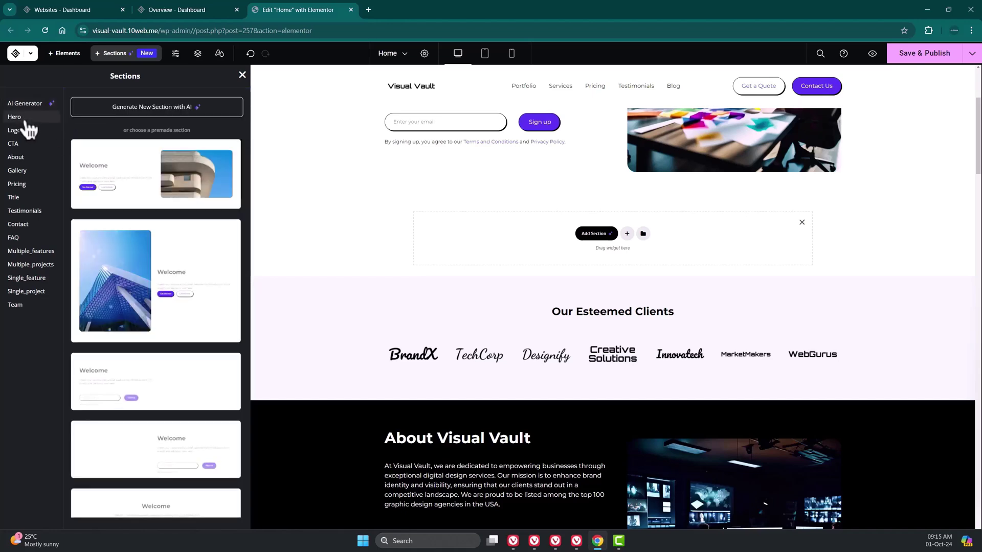
click(30, 132)
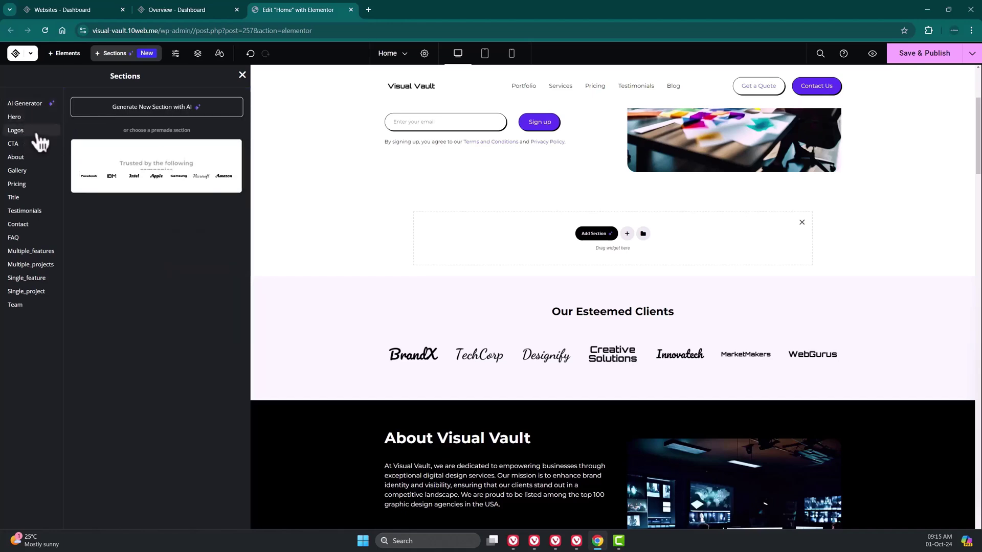
click(29, 145)
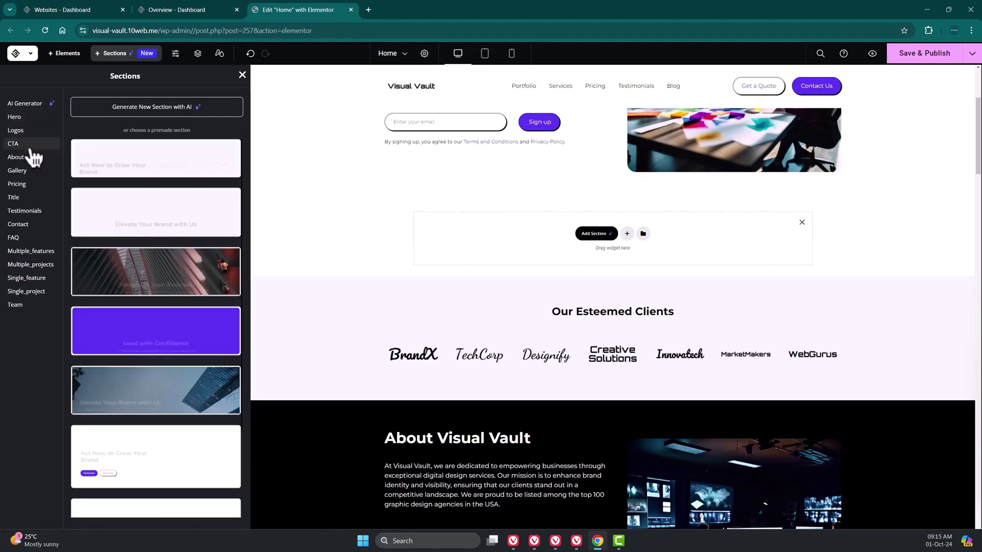
click(31, 185)
mouse_move(156, 171)
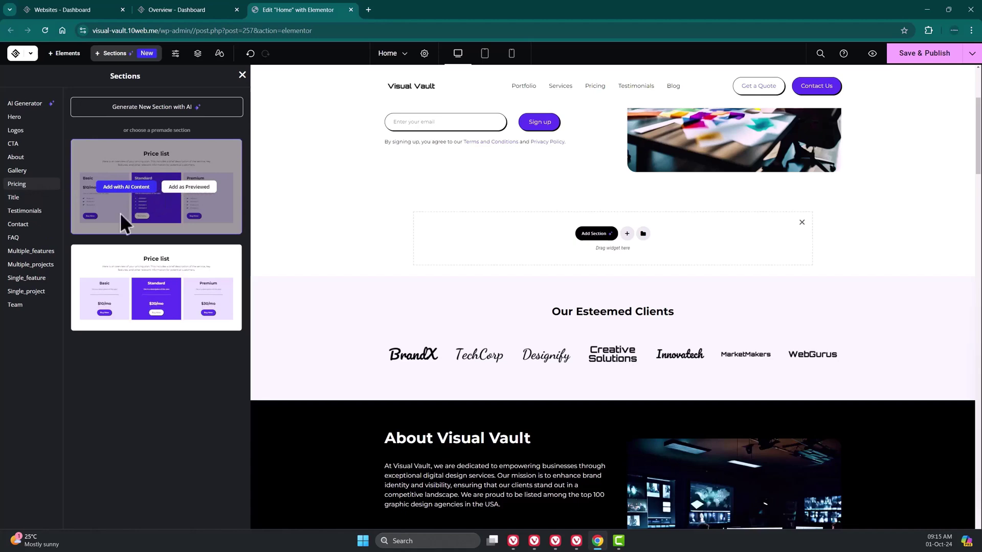
click(146, 189)
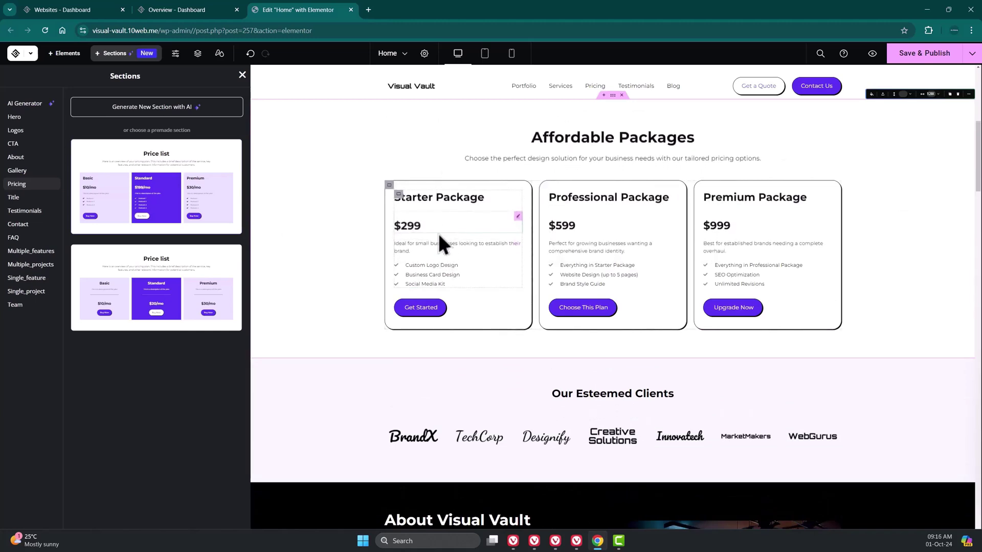
click(565, 154)
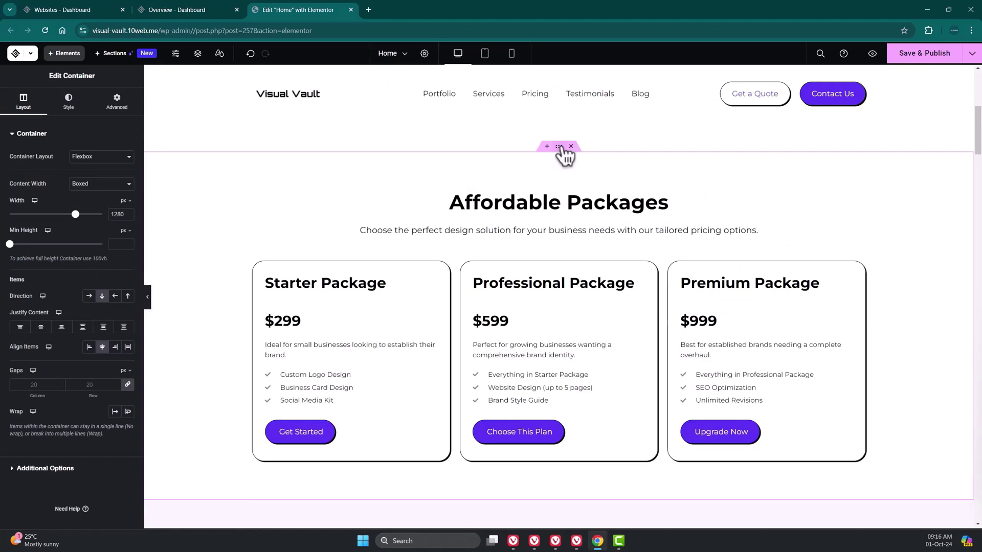
- Delete the pricing section, then restore it with Ctrl+Z
click(569, 147)
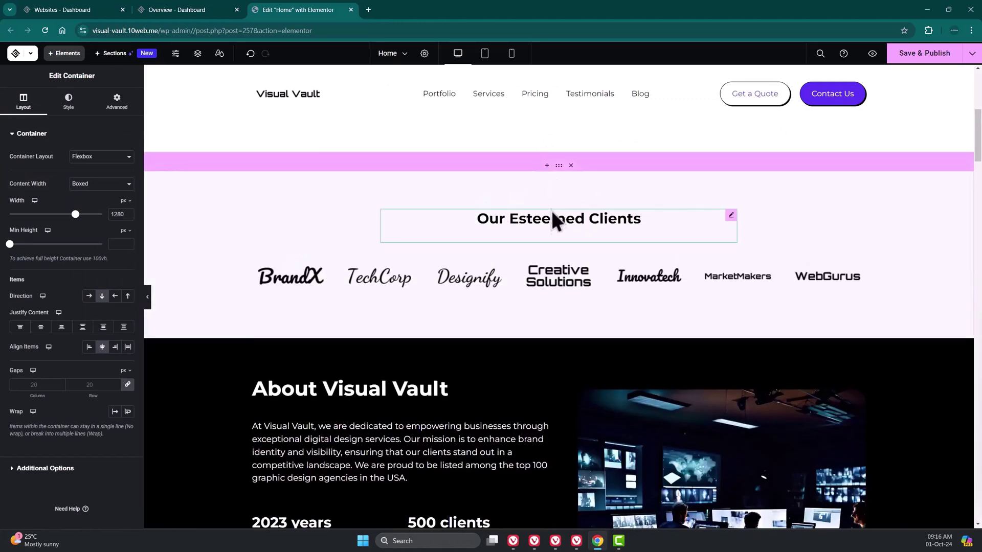
key(ctrl+z)
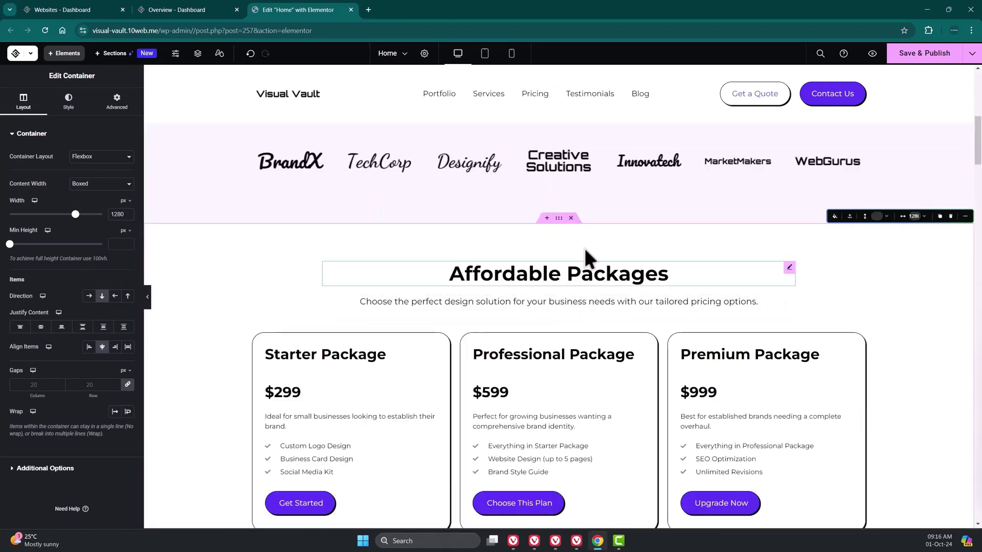
scroll(584, 247, up, 3)
scroll(558, 224, down, 1)
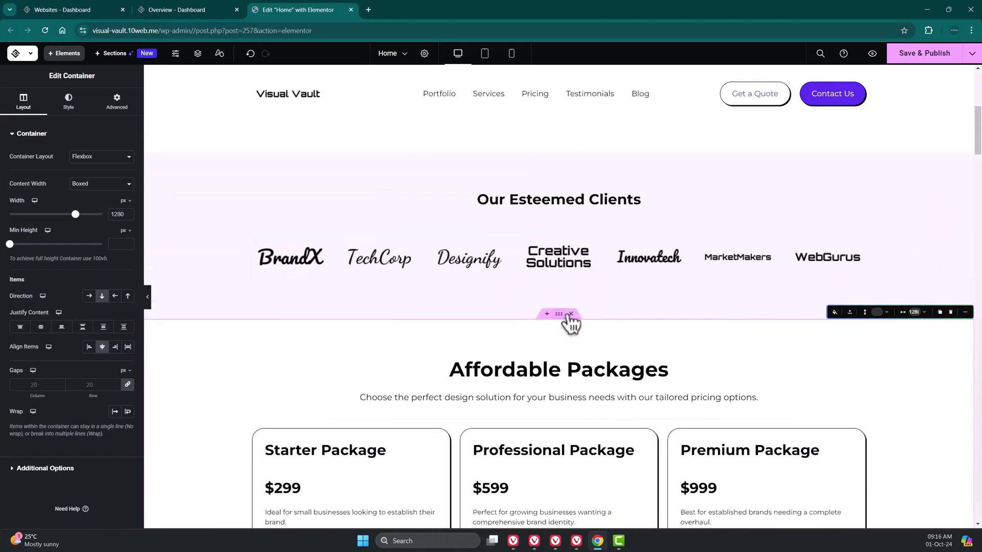
- Drag the Pricing row below Testimonial in the Structure navigator
click(204, 55)
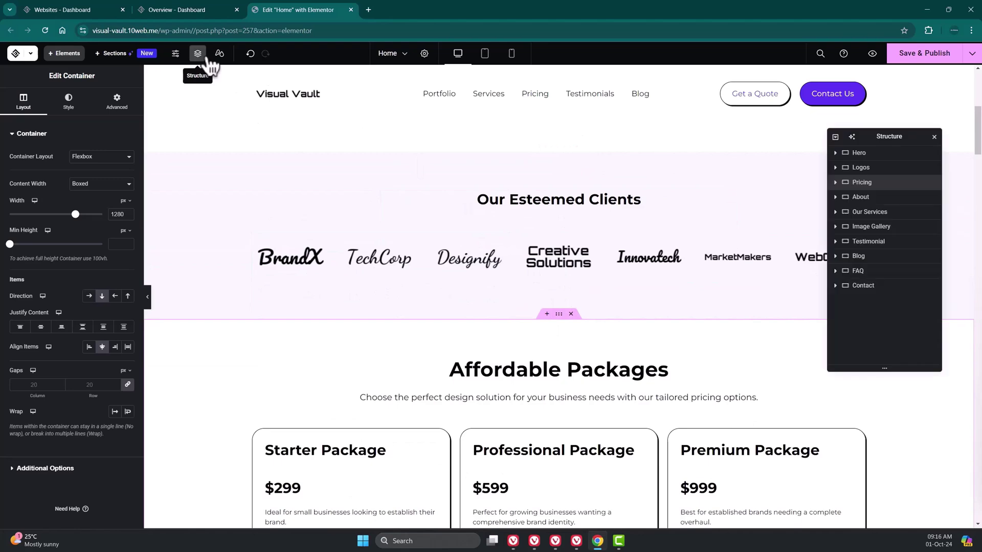
drag(862, 182, 866, 238)
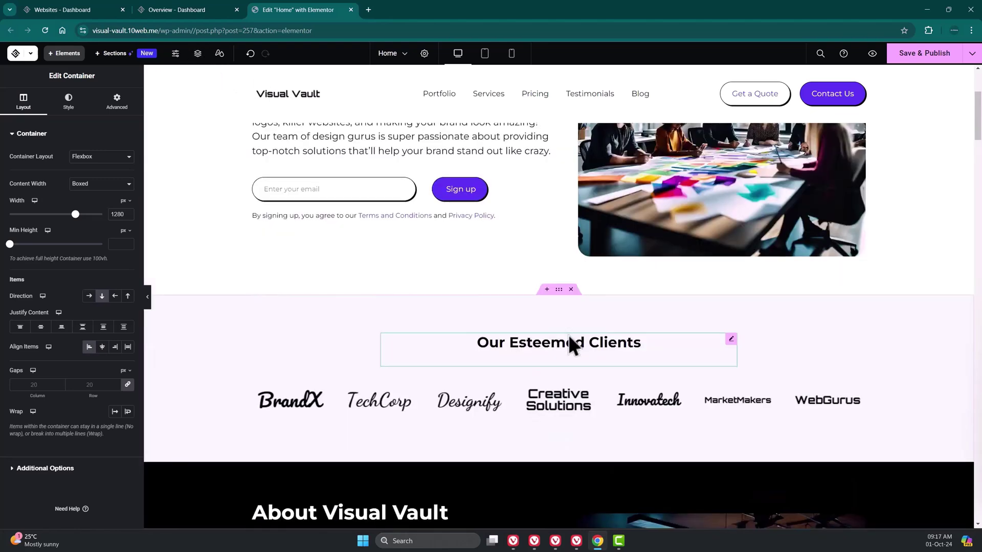
scroll(572, 345, down, 6)
- Make the 2023 years counter count from 0 to 20
click(317, 313)
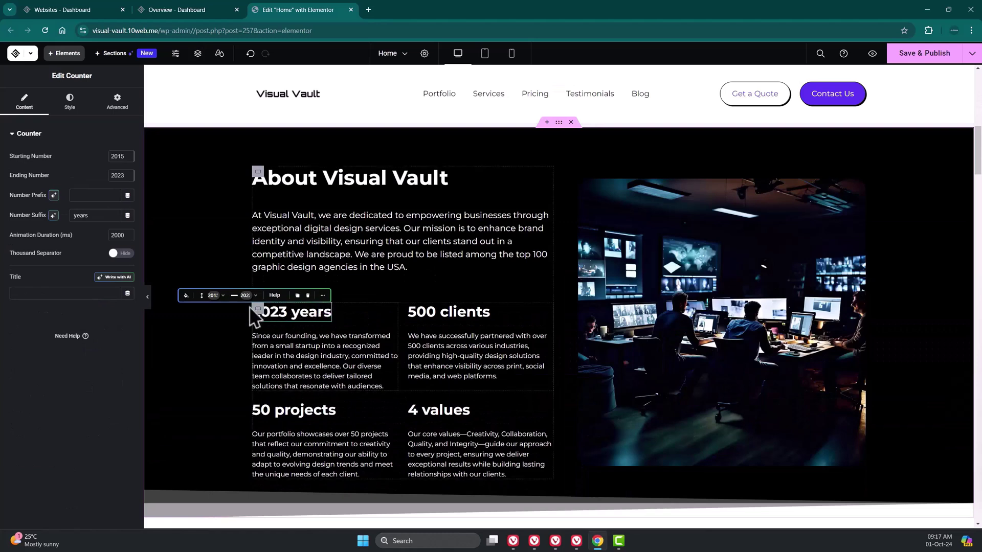
double_click(118, 157)
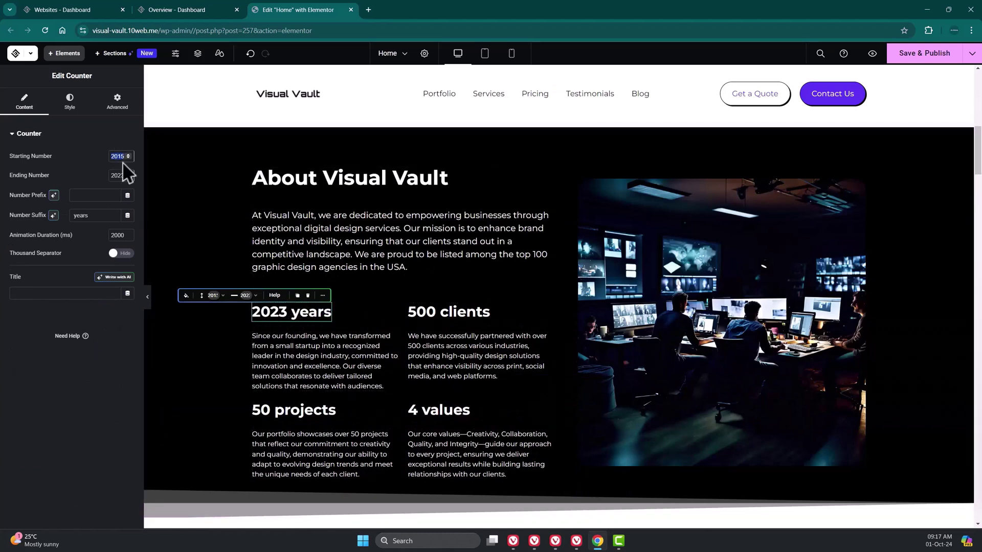
text(0)
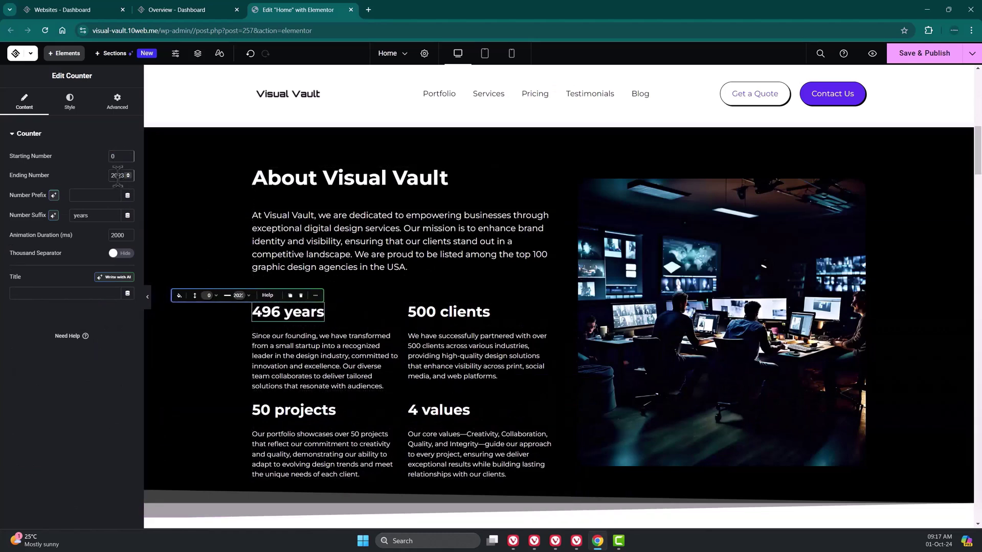
text(20)
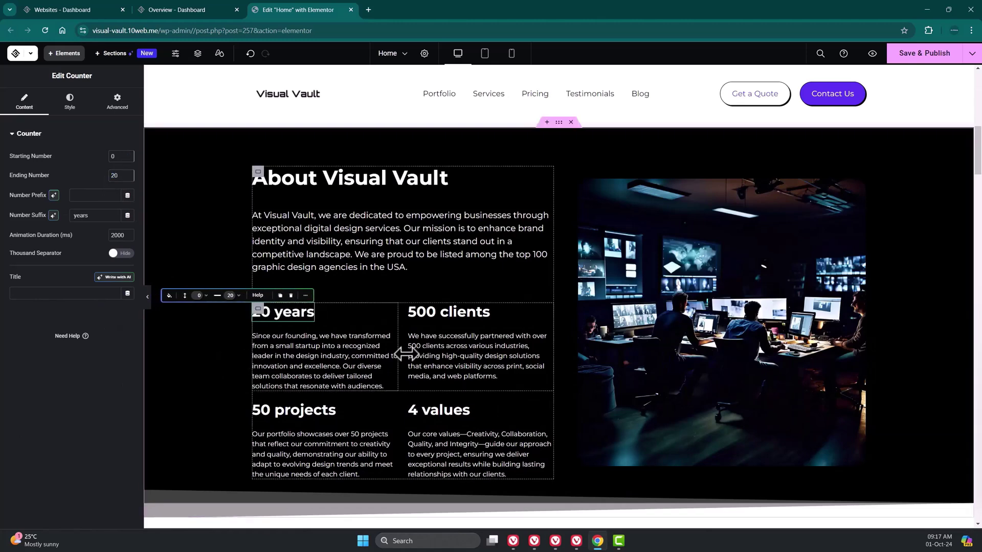
- Inspect the About image's AI editing and media library replacement options
scroll(429, 340, down, 1)
click(648, 299)
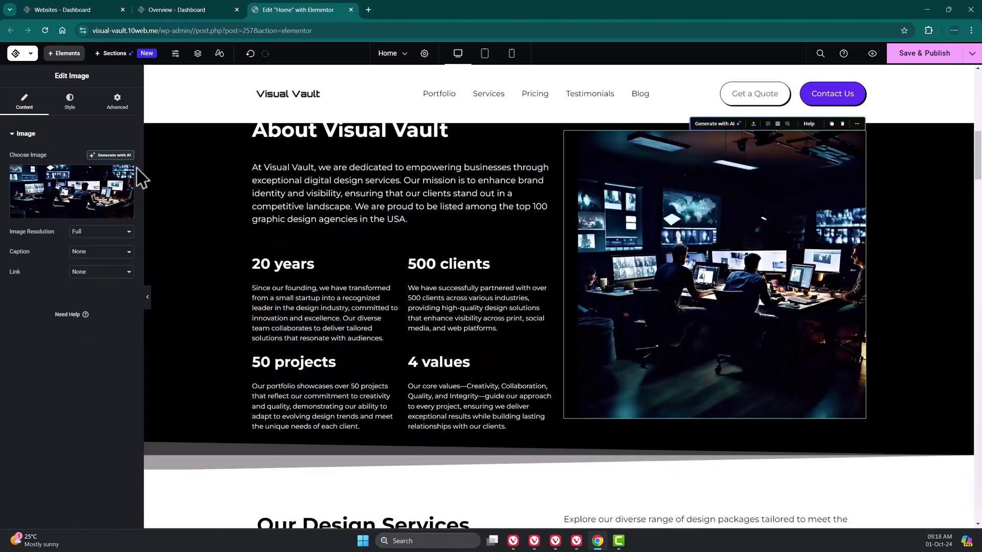
click(127, 156)
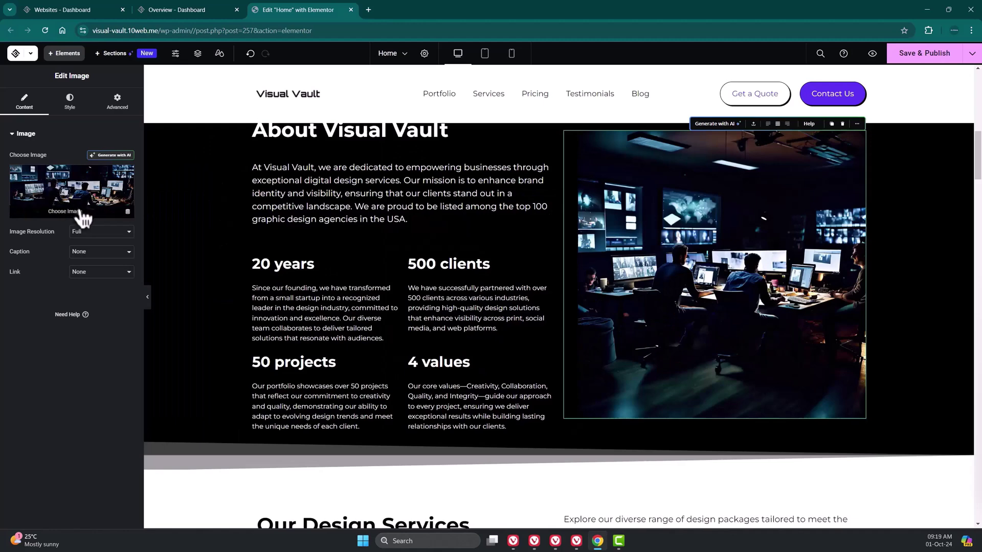
click(81, 215)
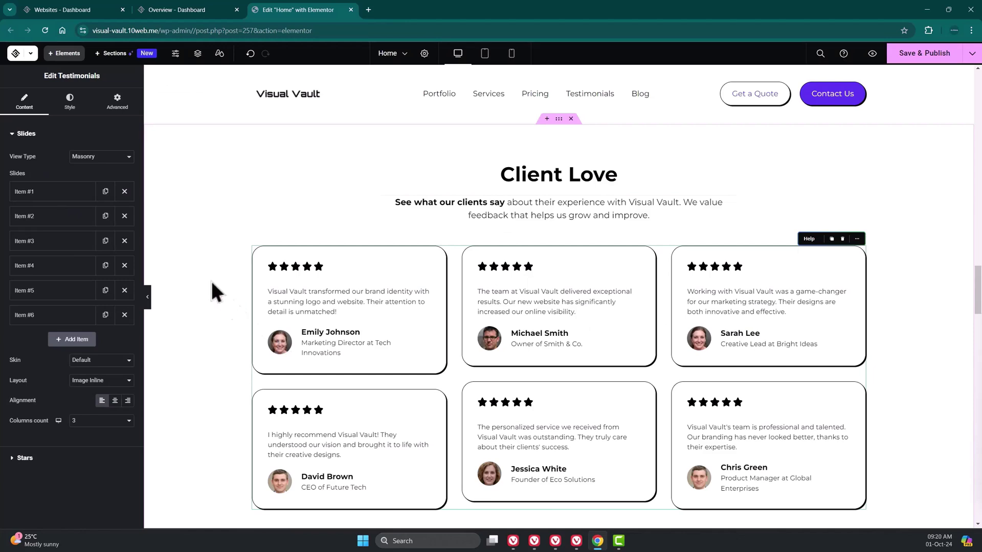
- Expand testimonial Item #1 and Item #2 to review their details
click(74, 198)
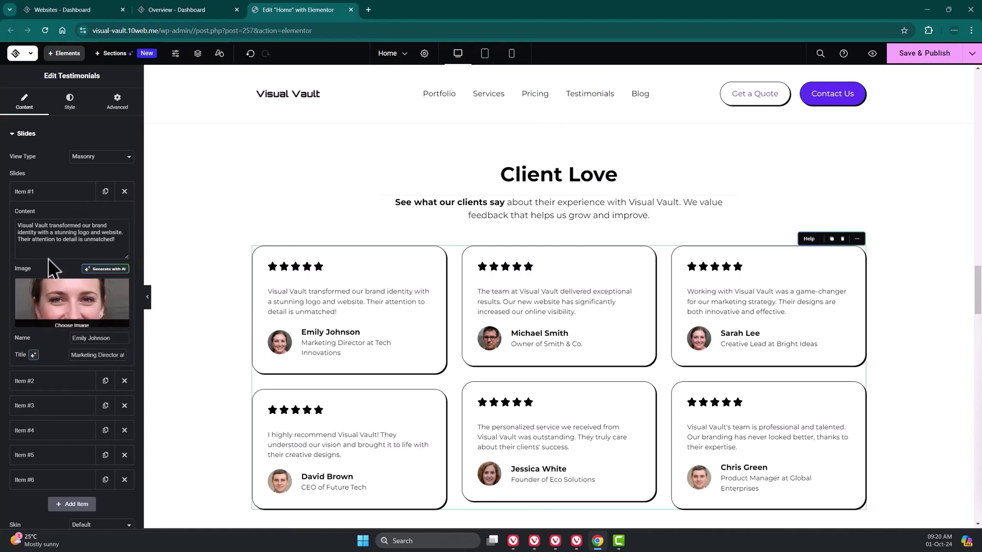
click(66, 392)
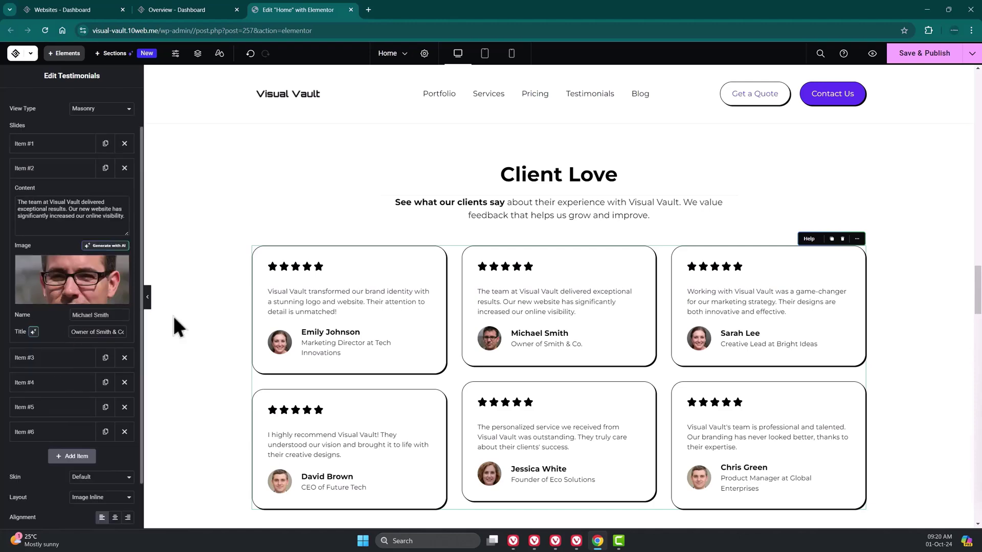
scroll(356, 309, down, 3)
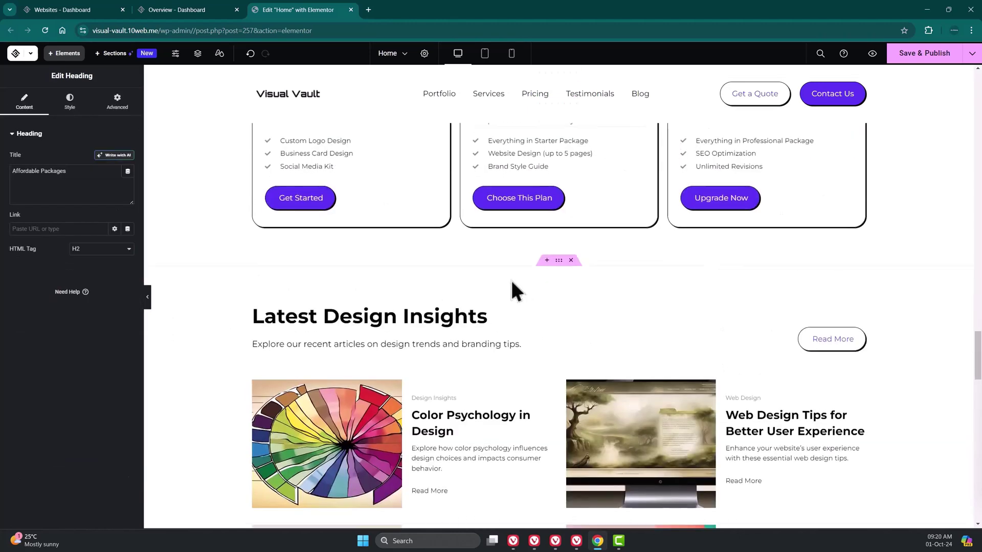
- Scroll through the page to the footer and bring up the Elements widget panel
scroll(491, 286, down, 12)
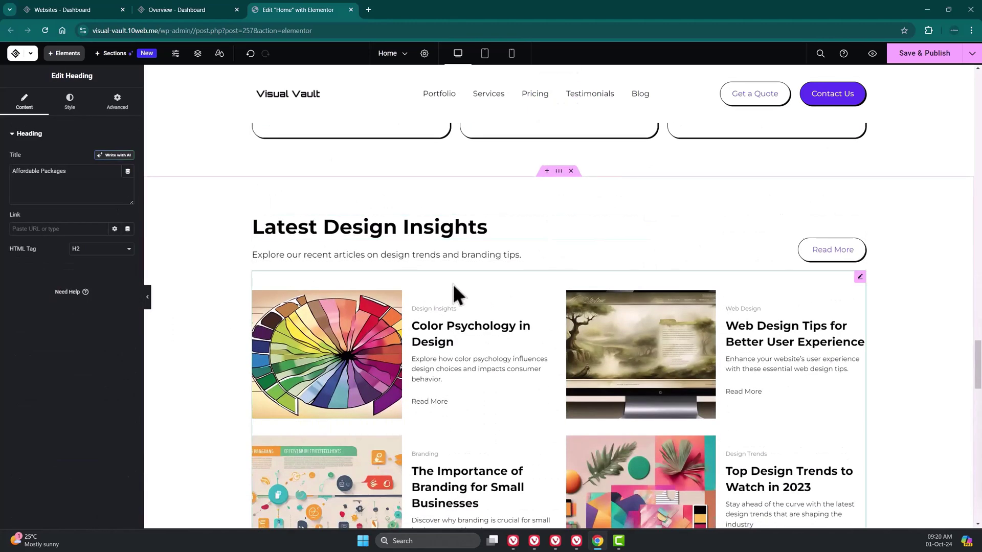
scroll(482, 290, up, 1)
scroll(484, 291, down, 1)
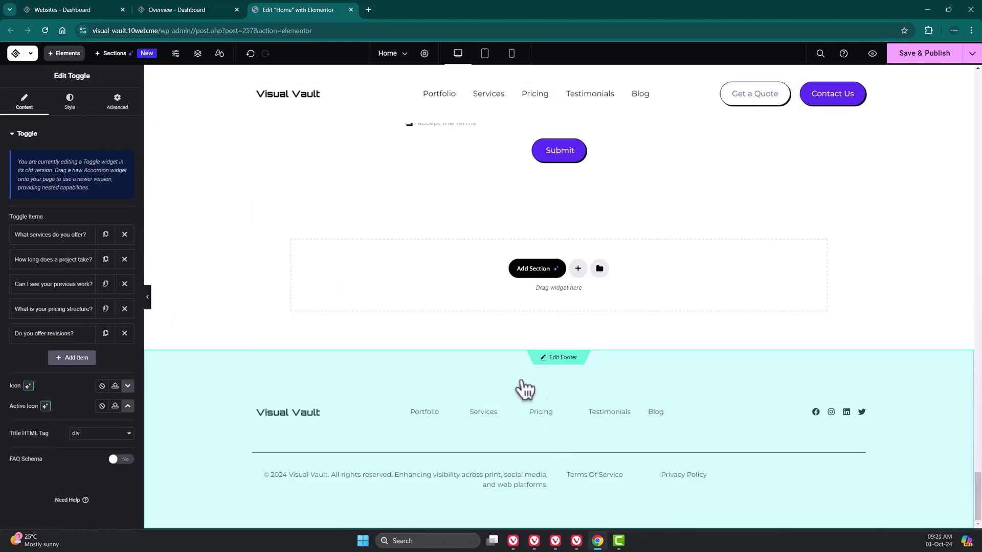
click(491, 387)
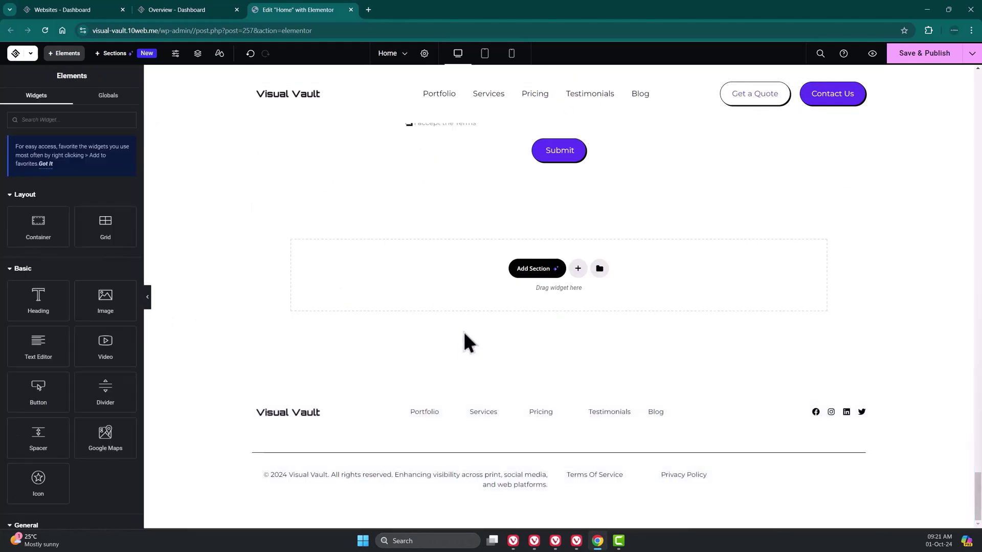
- Save page changes and open the Header template, selecting its menu and Visual Vault logo
scroll(464, 339, up, 20)
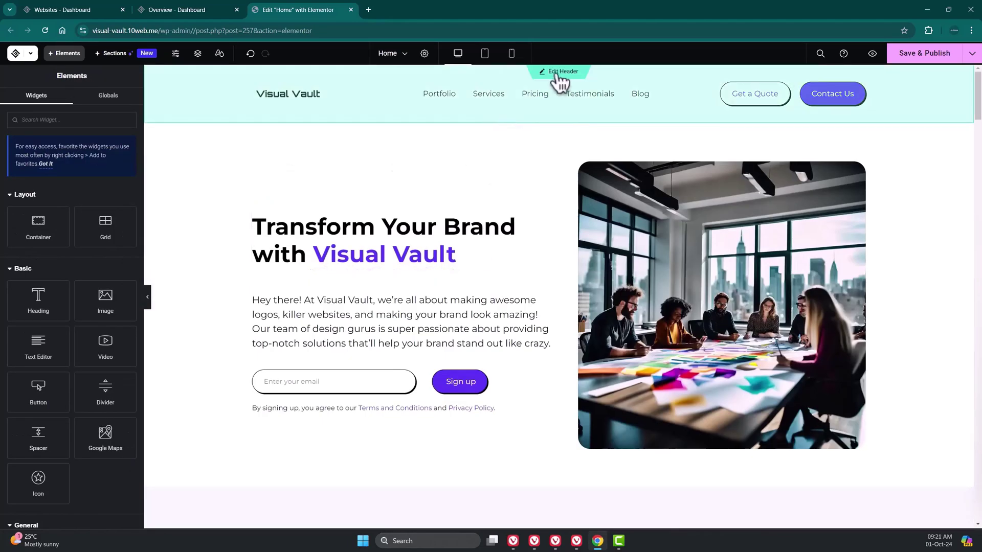
click(560, 74)
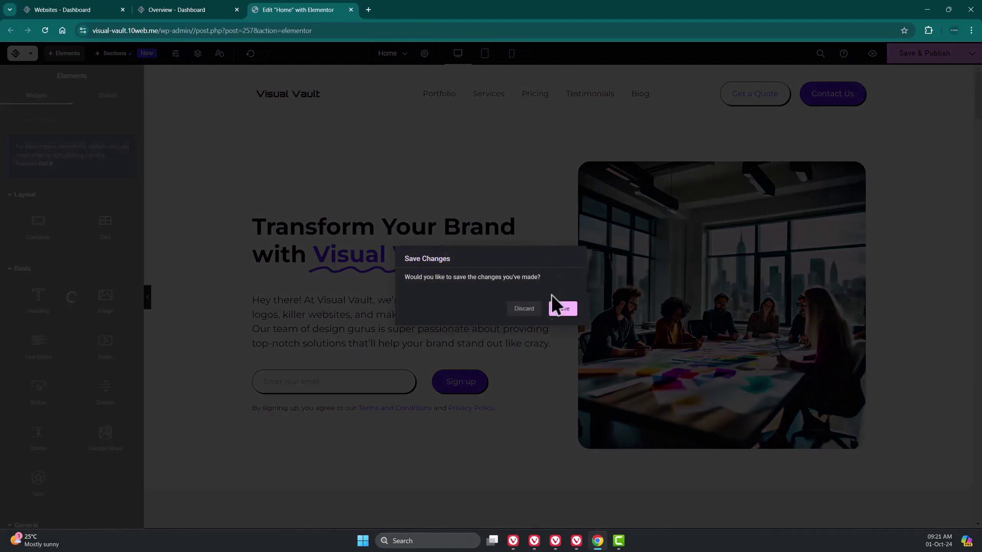
click(565, 311)
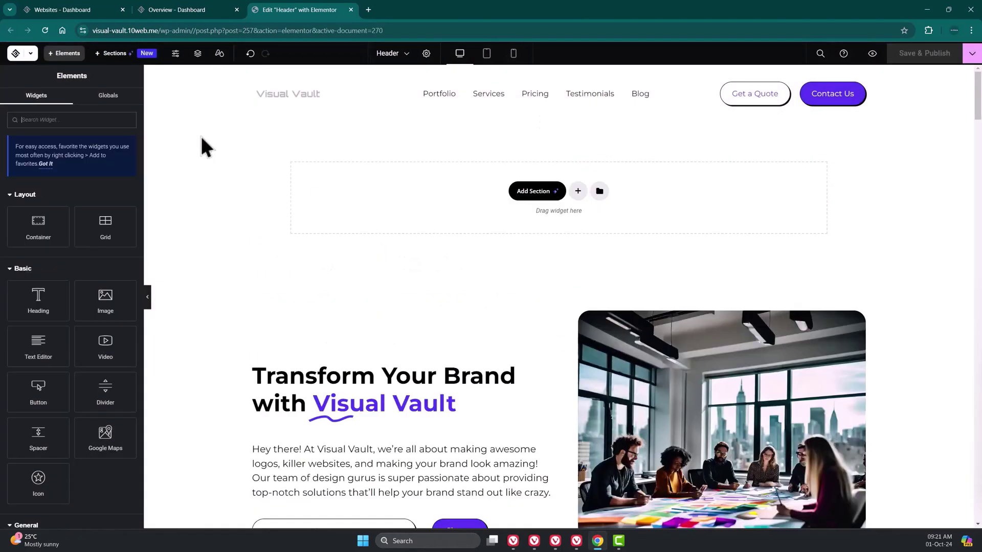
click(482, 102)
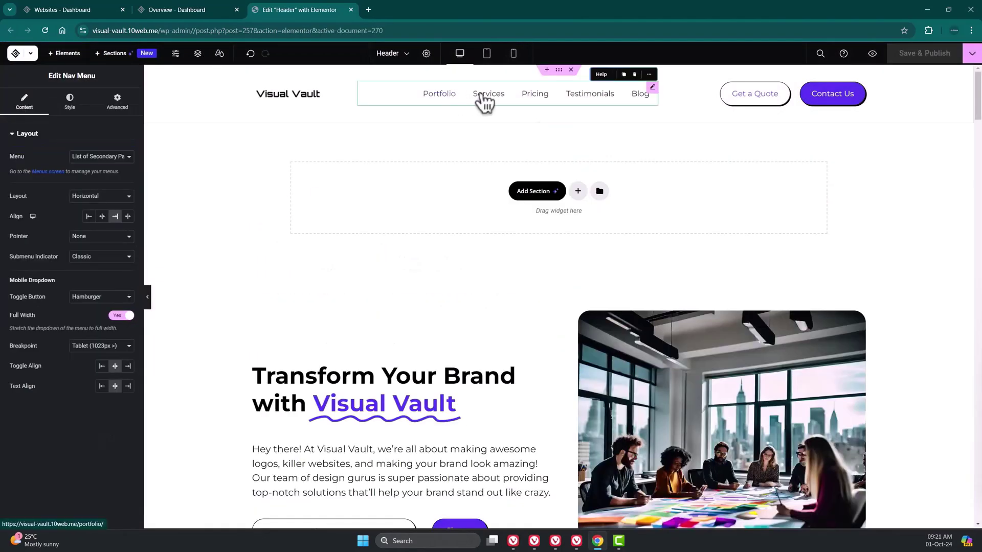
click(273, 109)
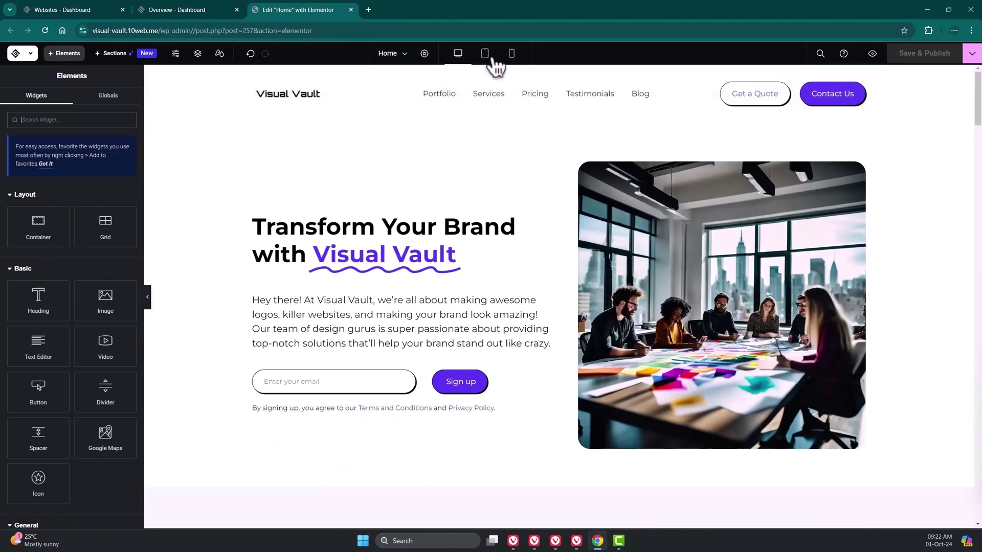
click(487, 55)
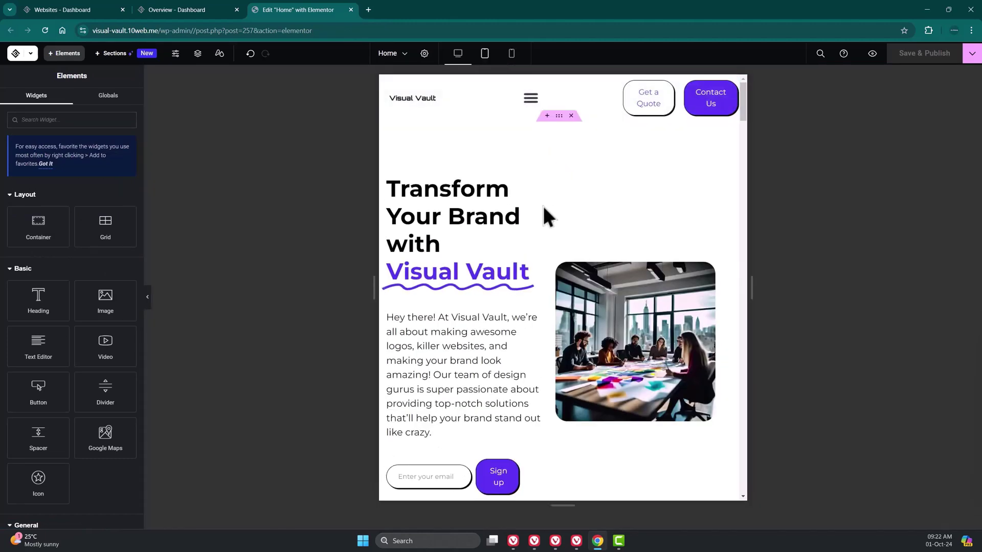
click(511, 54)
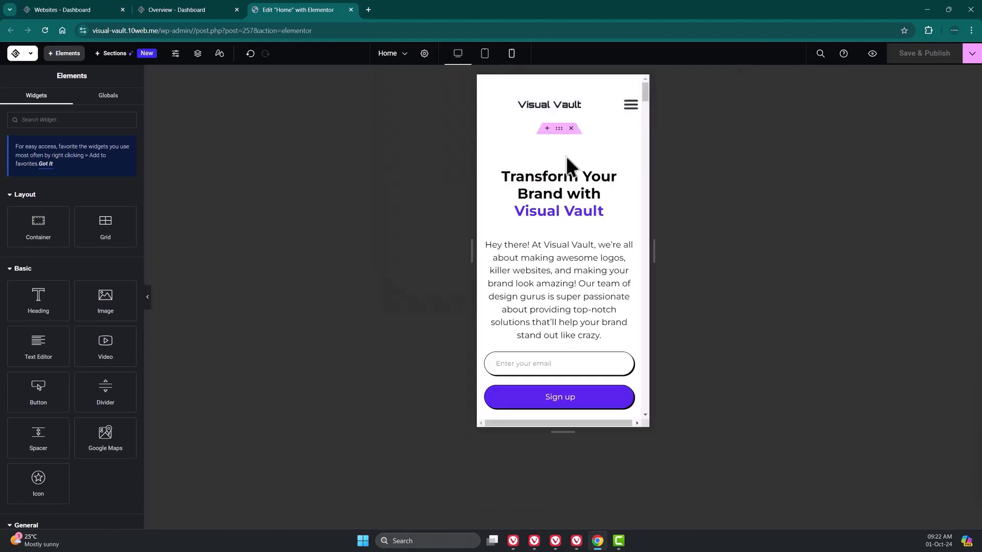
scroll(644, 162, down, 5)
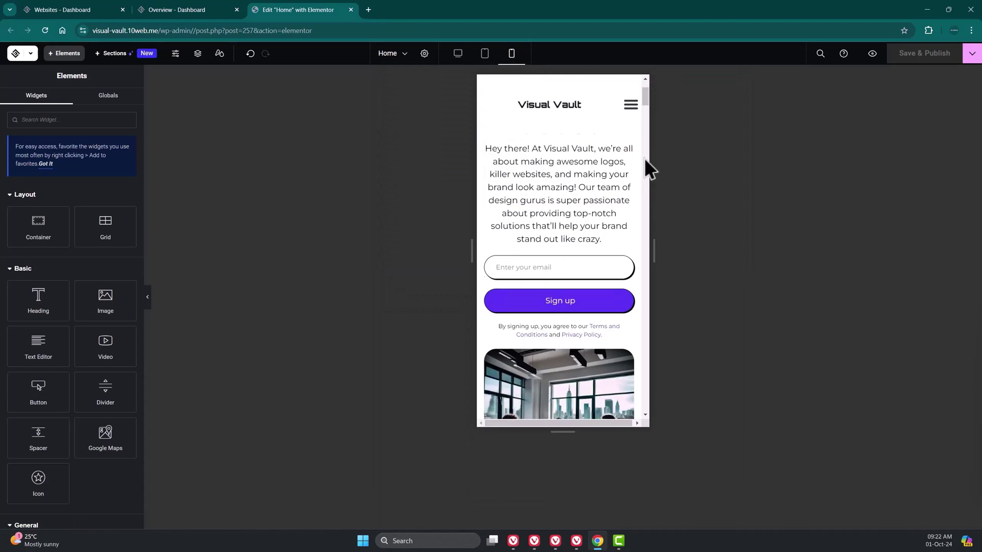
scroll(645, 162, down, 8)
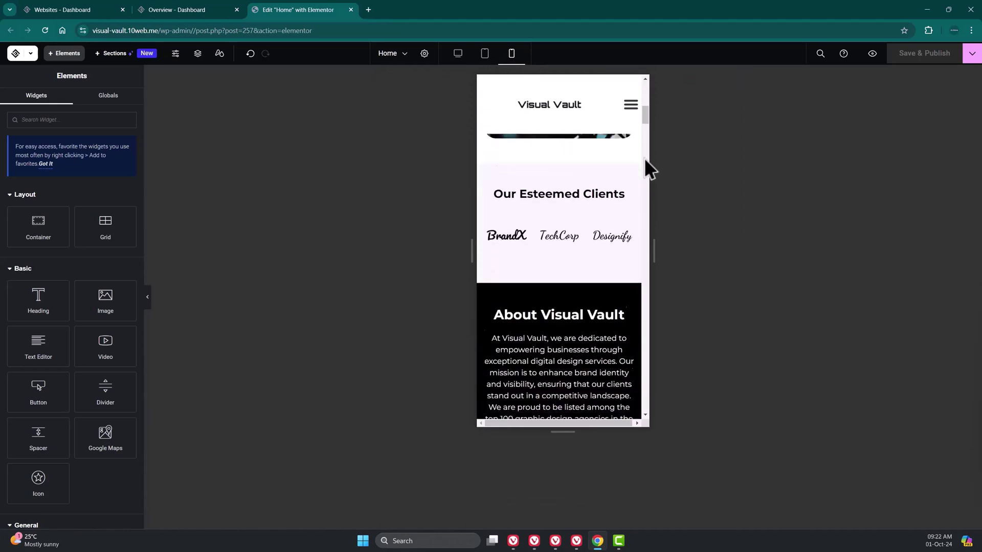
scroll(644, 164, down, 1)
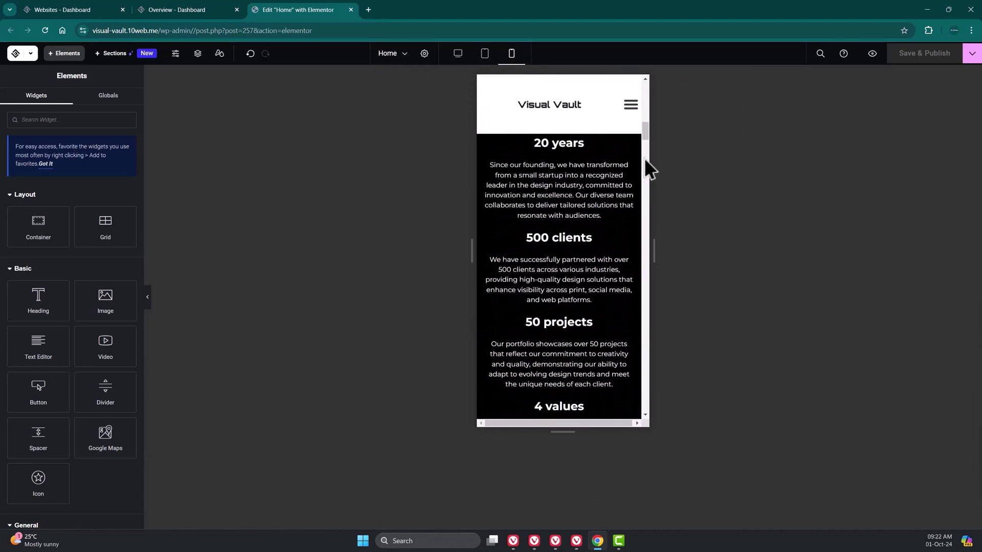
scroll(645, 161, down, 10)
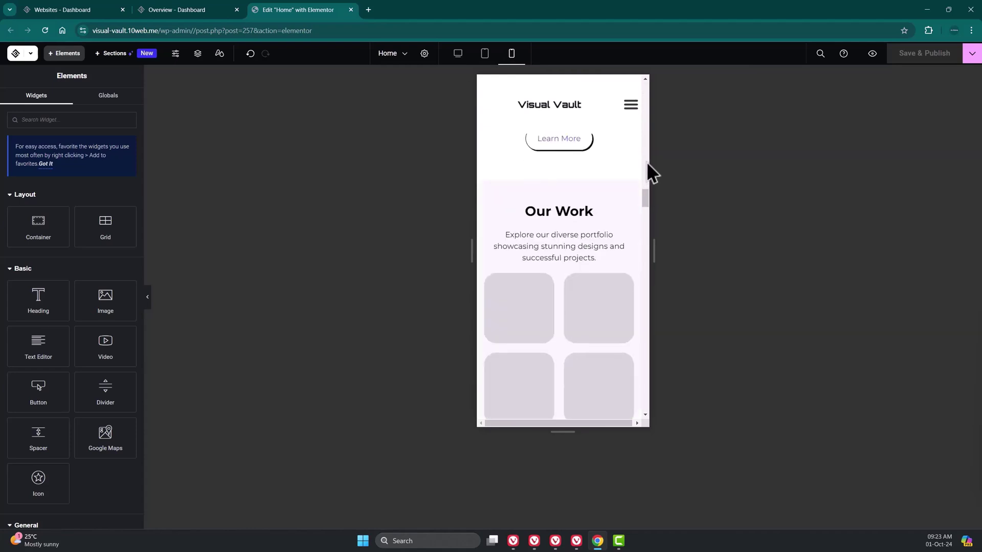
scroll(647, 163, down, 6)
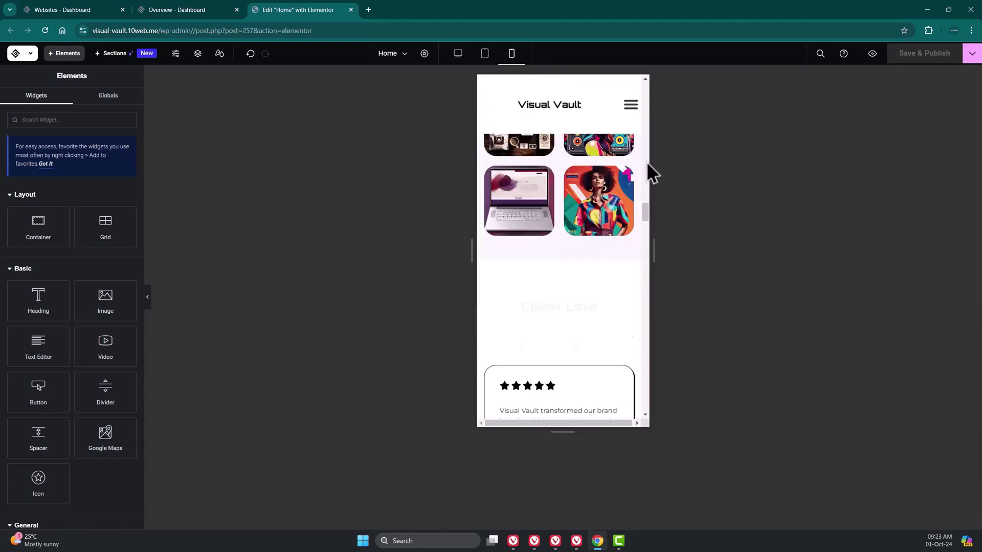
scroll(647, 163, down, 3)
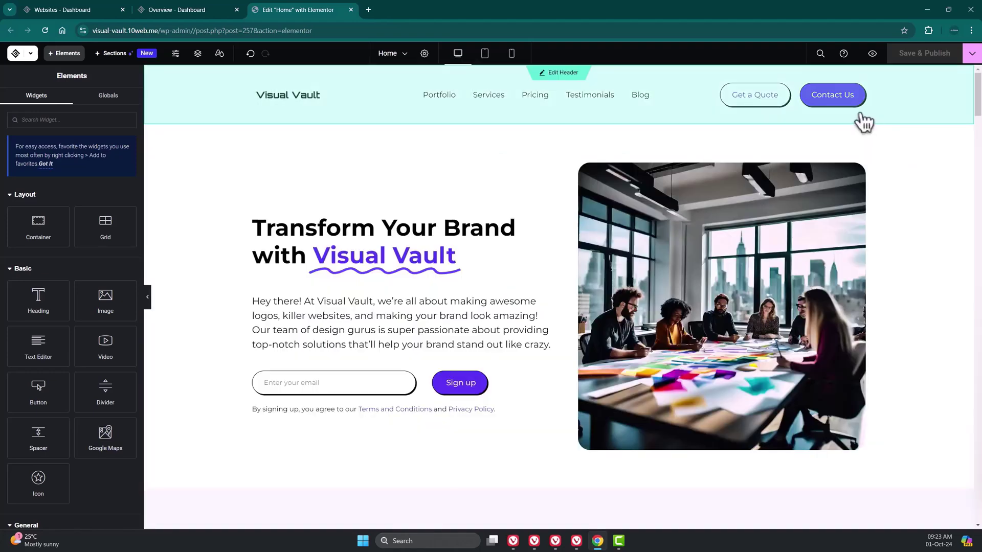
click(872, 53)
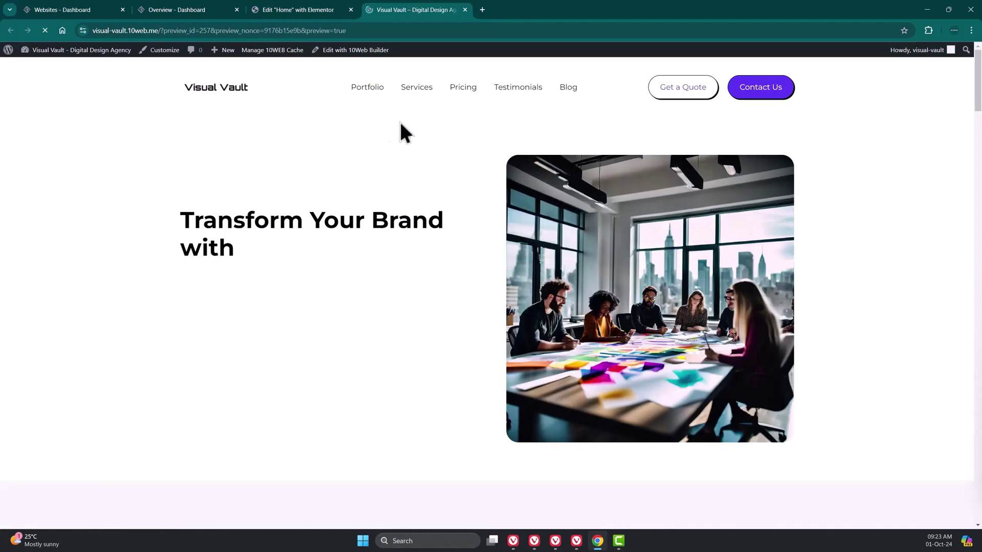
scroll(847, 179, down, 5)
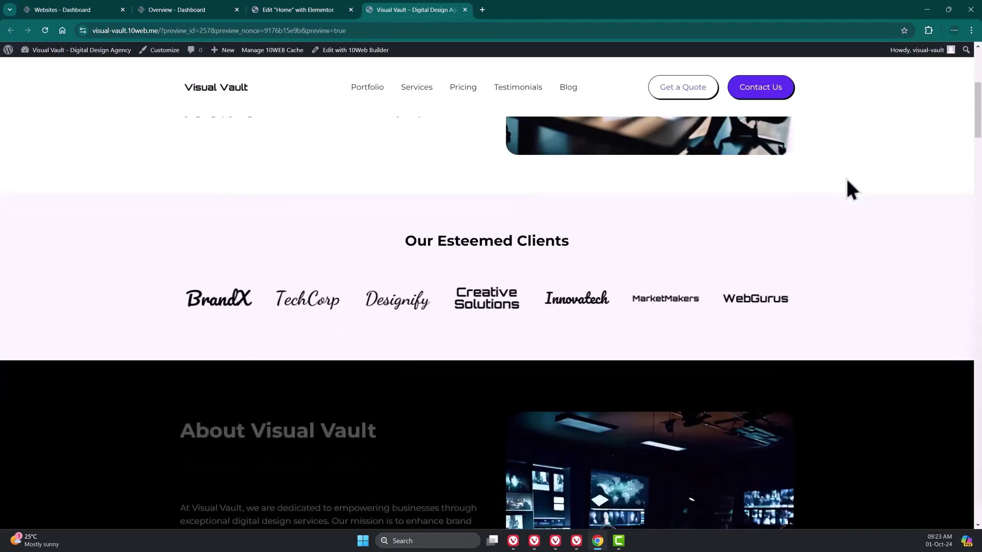
scroll(845, 176, down, 10)
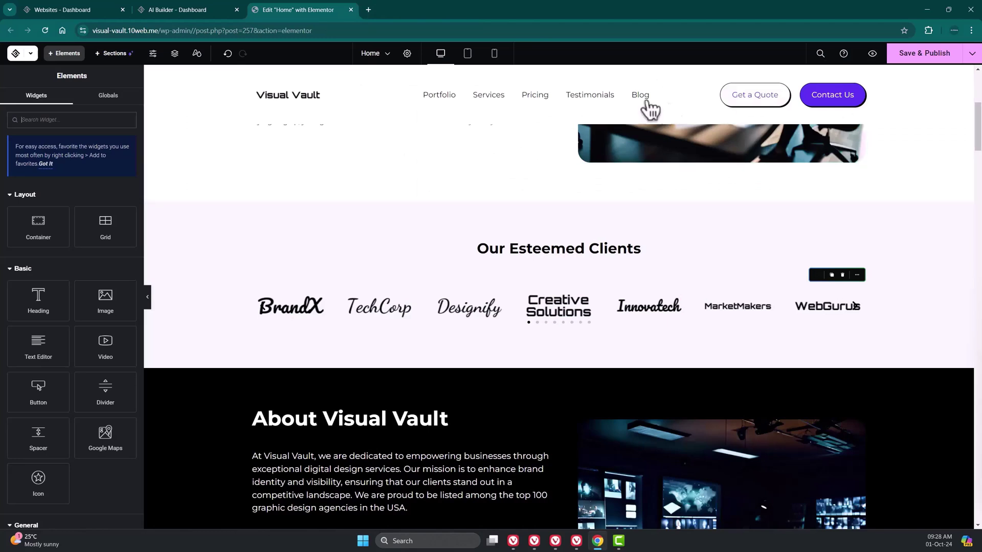
- Open the Pricing inner page and select the $299 price heading
click(385, 57)
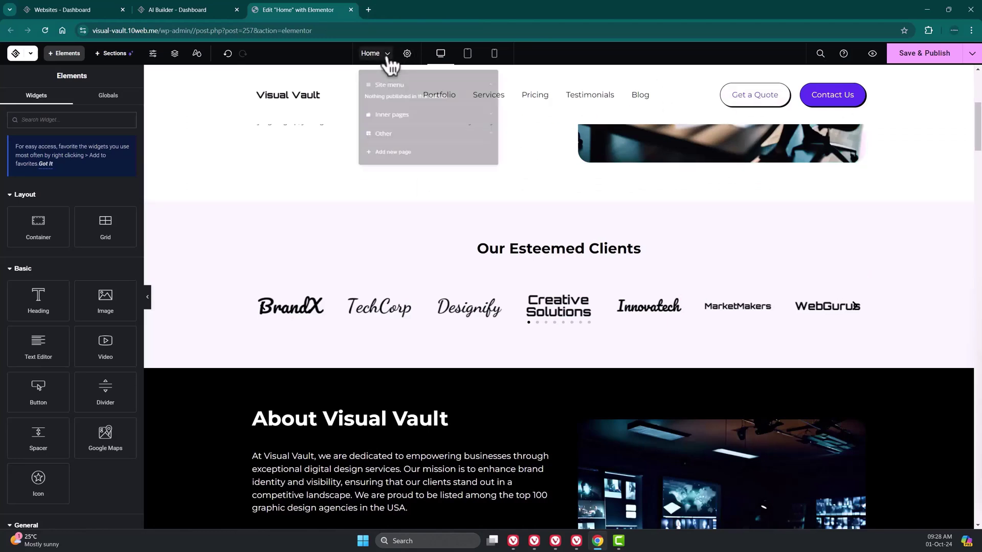
click(441, 125)
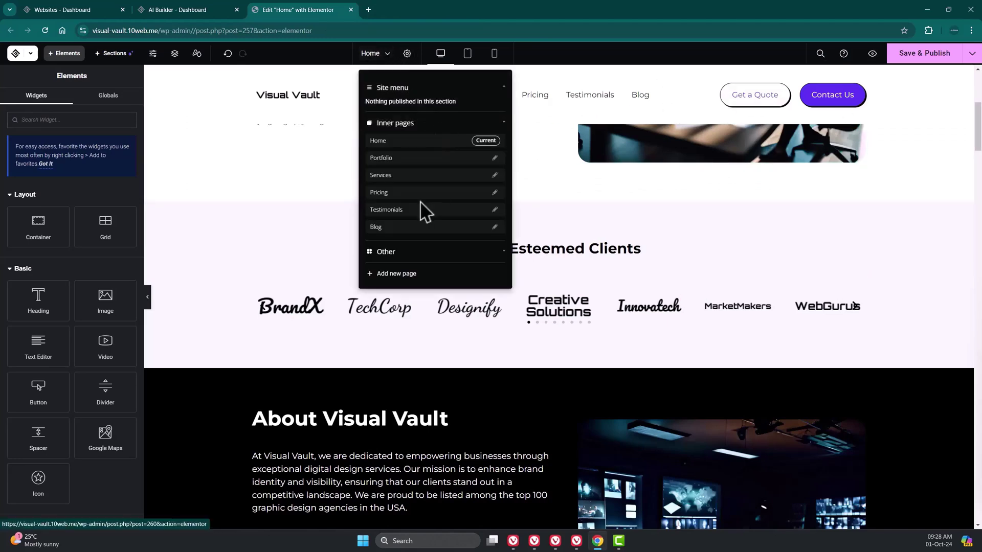
click(435, 193)
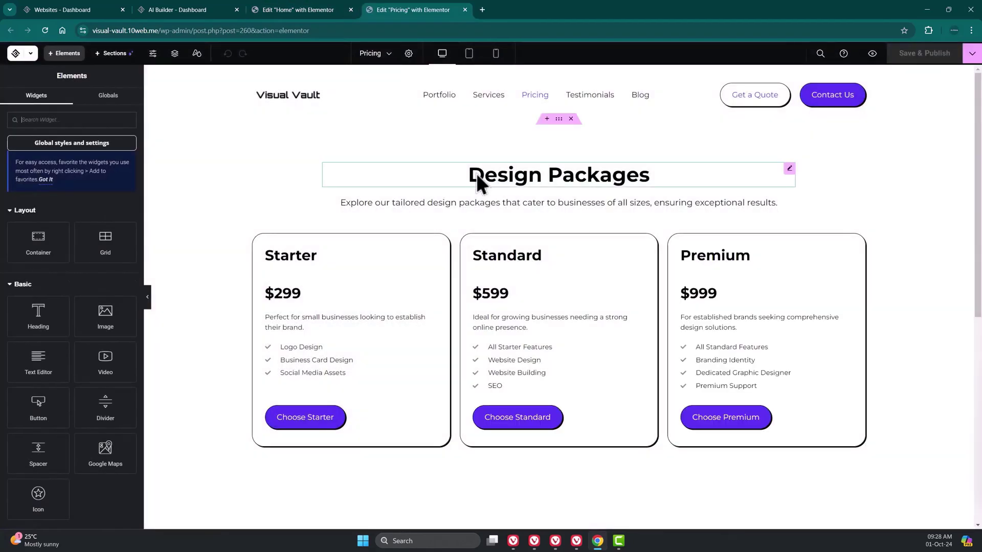
click(304, 301)
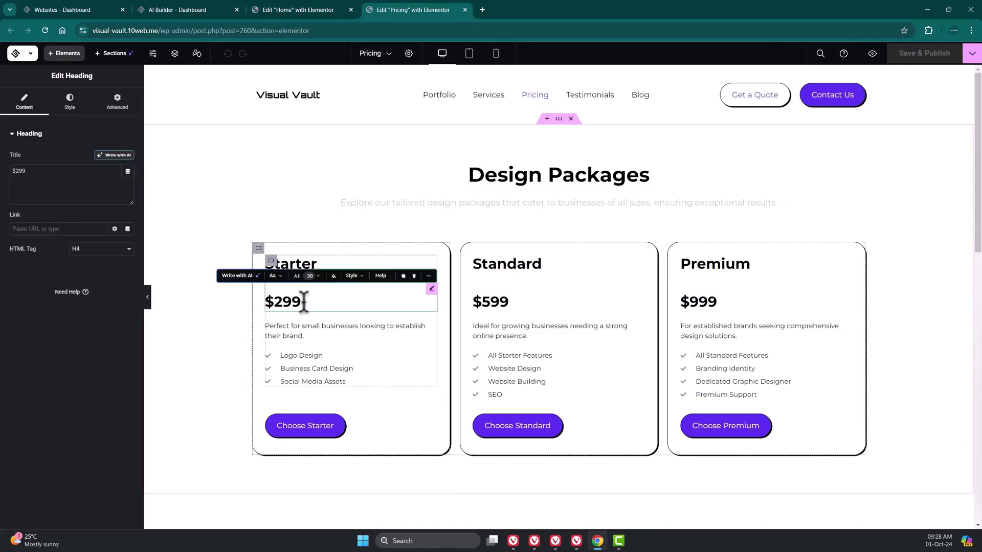
mouse_move(303, 302)
mouse_down()
mouse_move(291, 303)
mouse_move(311, 296)
mouse_up()
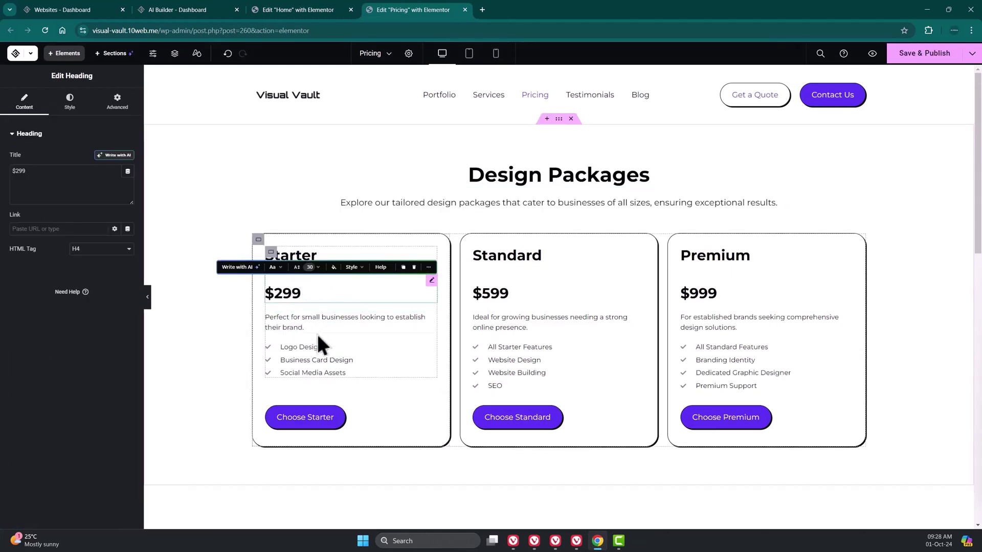
- Give the Starter list's Logo Design item the square Check icon
click(326, 360)
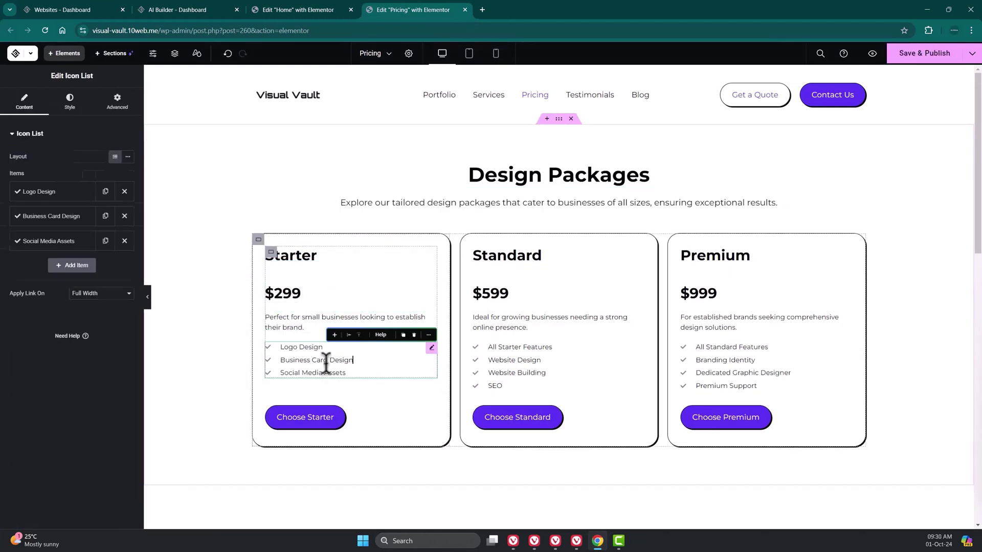
click(64, 192)
click(87, 271)
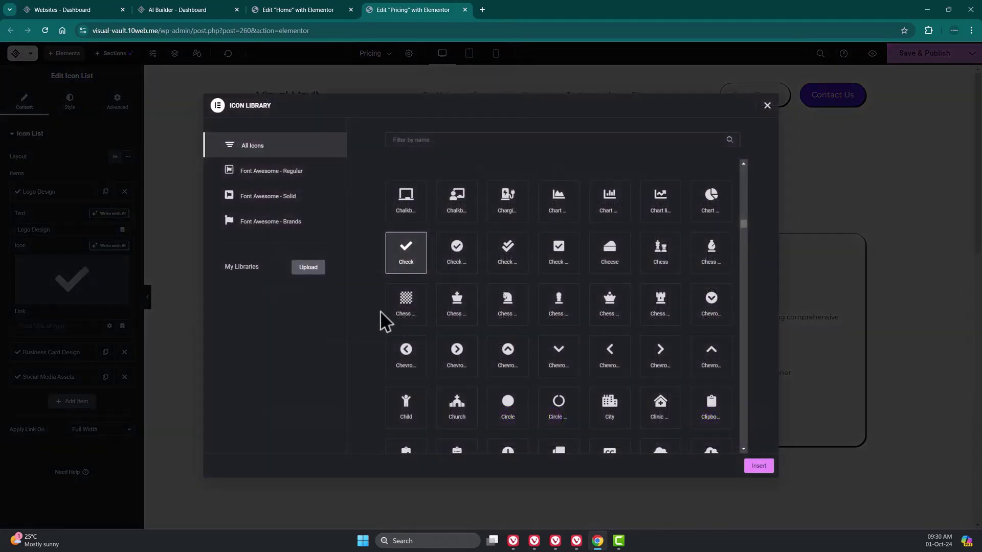
click(569, 263)
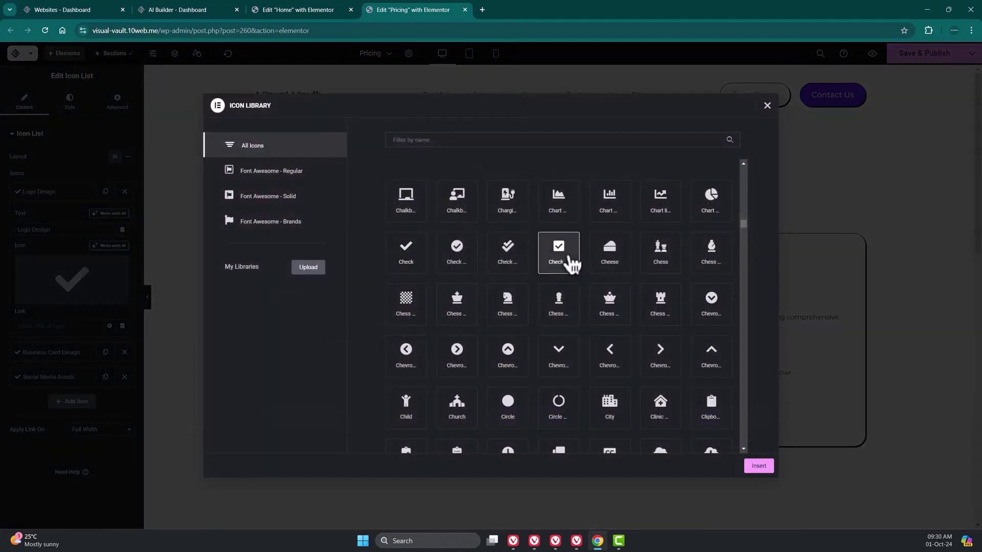
click(759, 466)
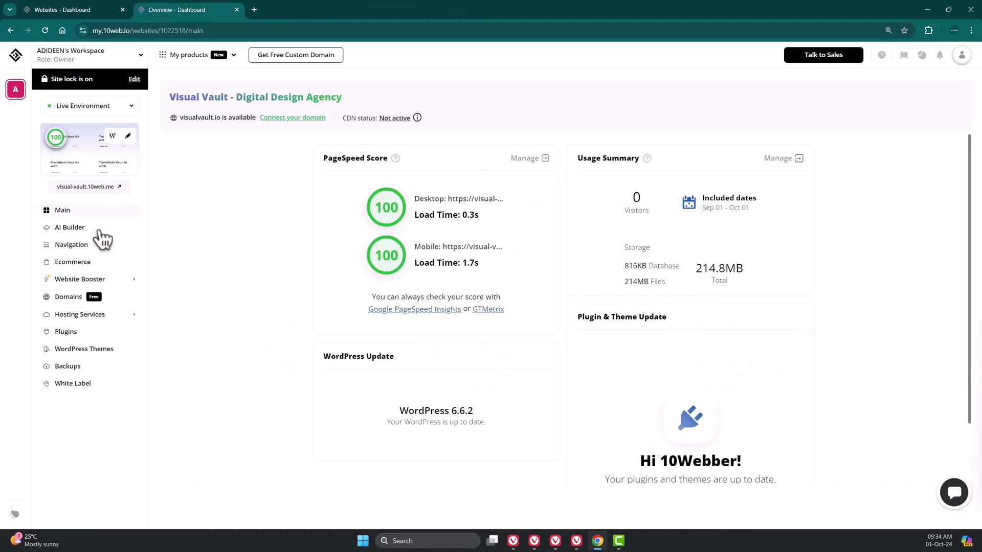
- Check the live Testimonials page from AI Builder, then go to the WordPress Themes list
click(100, 230)
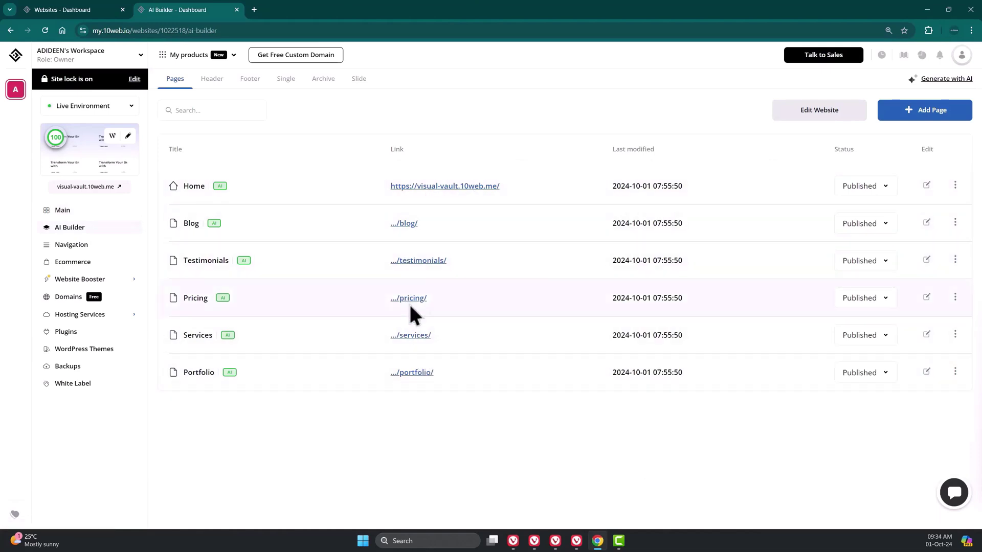
click(412, 261)
scroll(562, 285, down, 10)
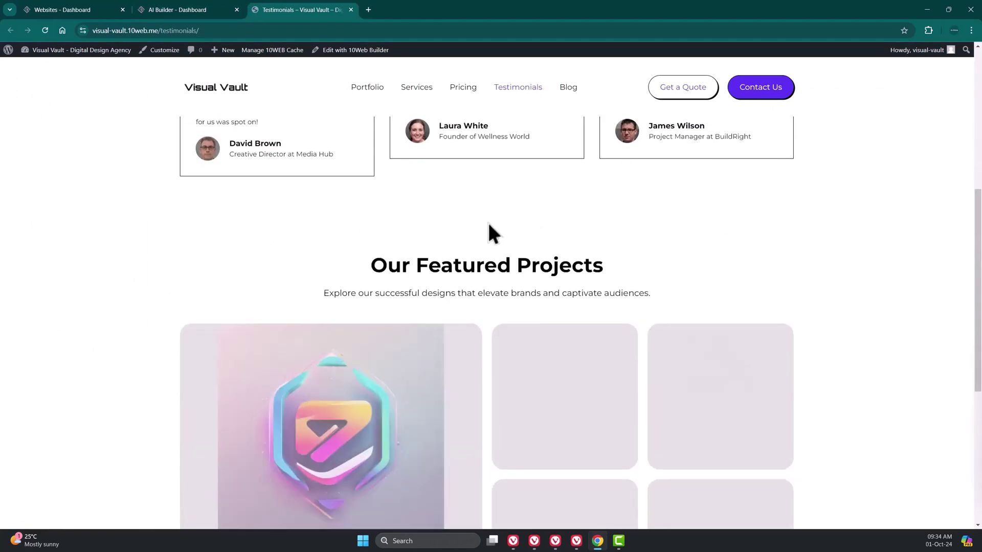
scroll(490, 286, up, 5)
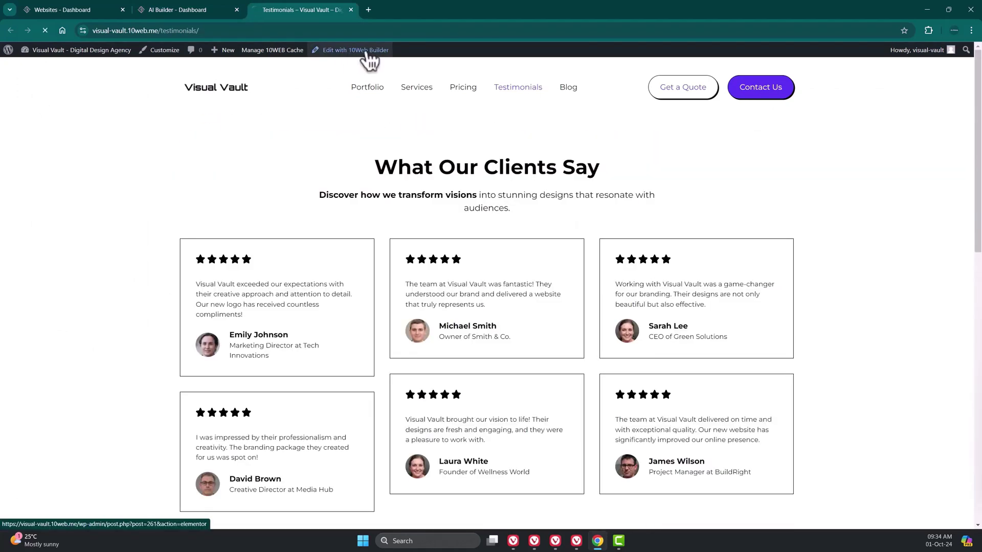
key(ctrl+w)
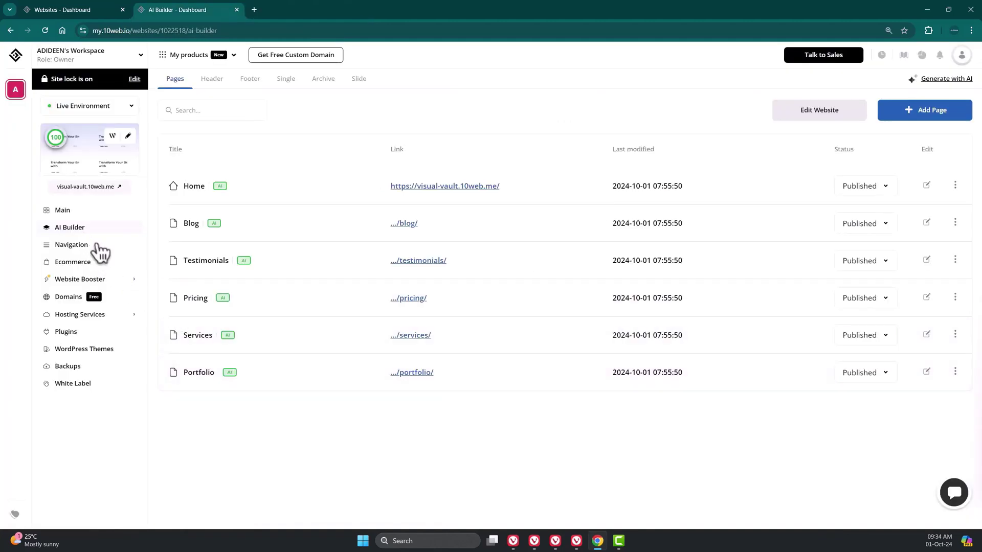
click(100, 348)
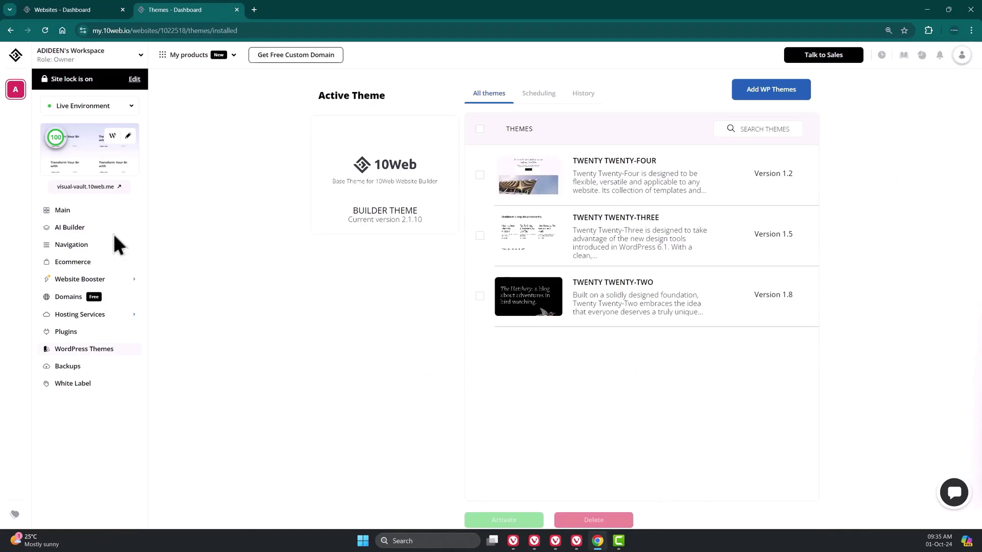
- Enable ecommerce features for Visual Vault from the Plugins > Ecommerce page
click(95, 333)
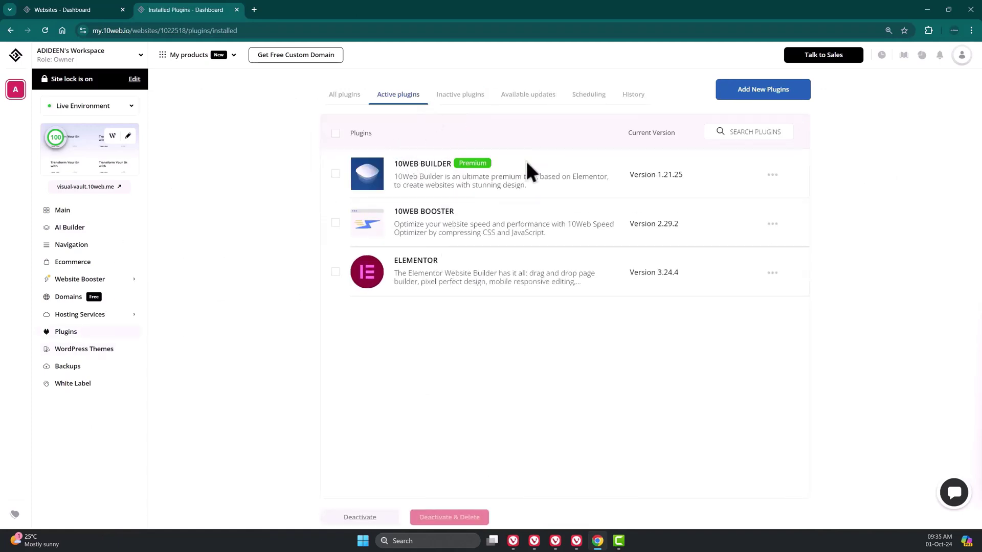
click(102, 261)
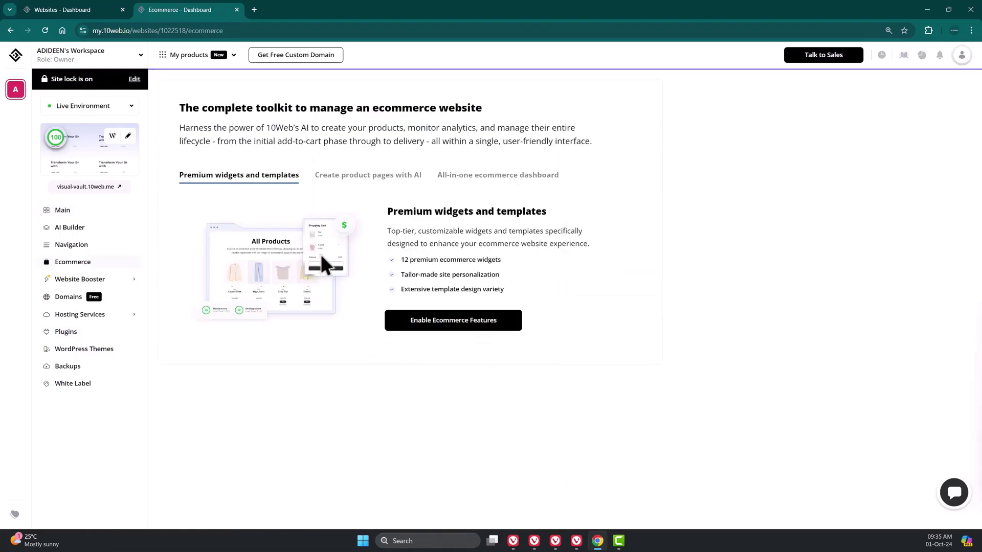
click(460, 327)
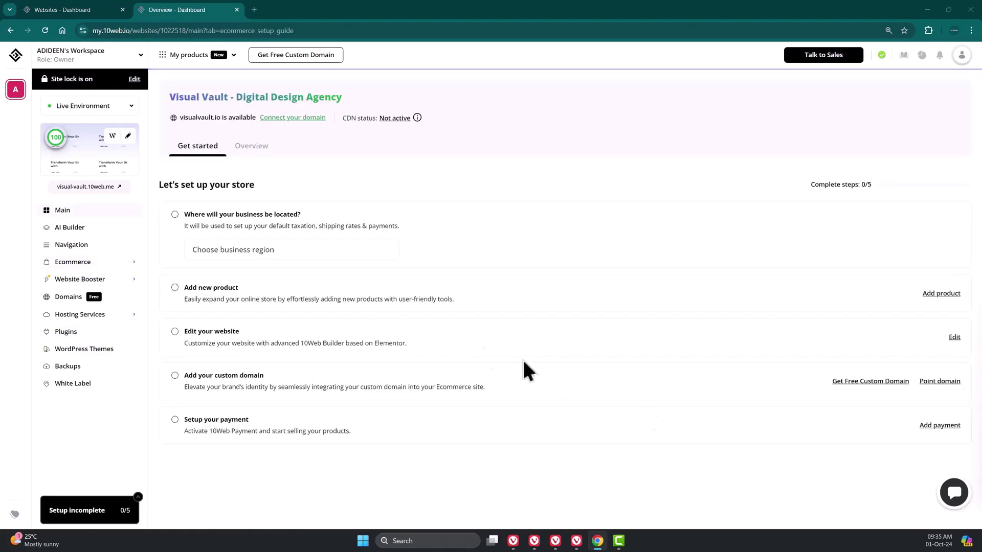
- Browse the business region list and close it without choosing a region
click(338, 253)
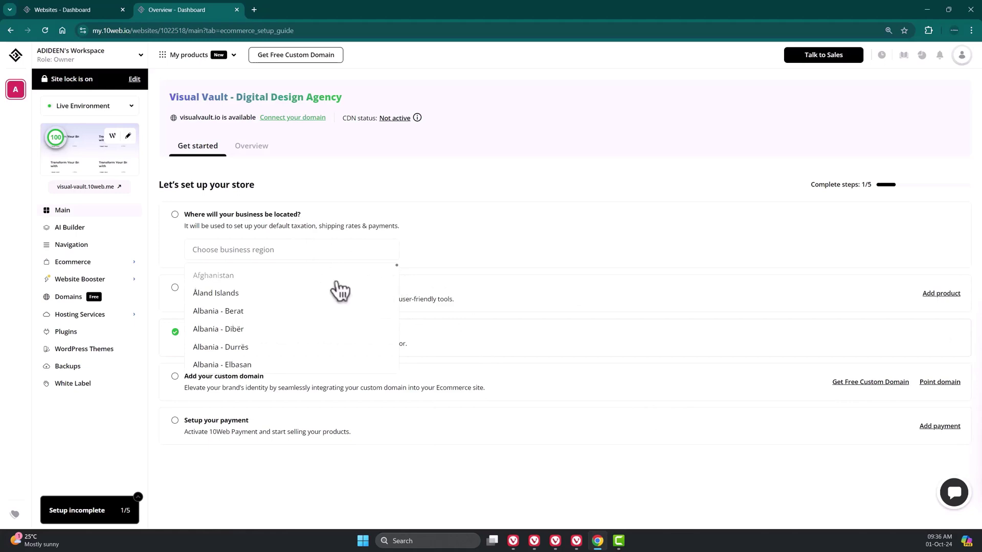
scroll(337, 293, down, 4)
click(306, 295)
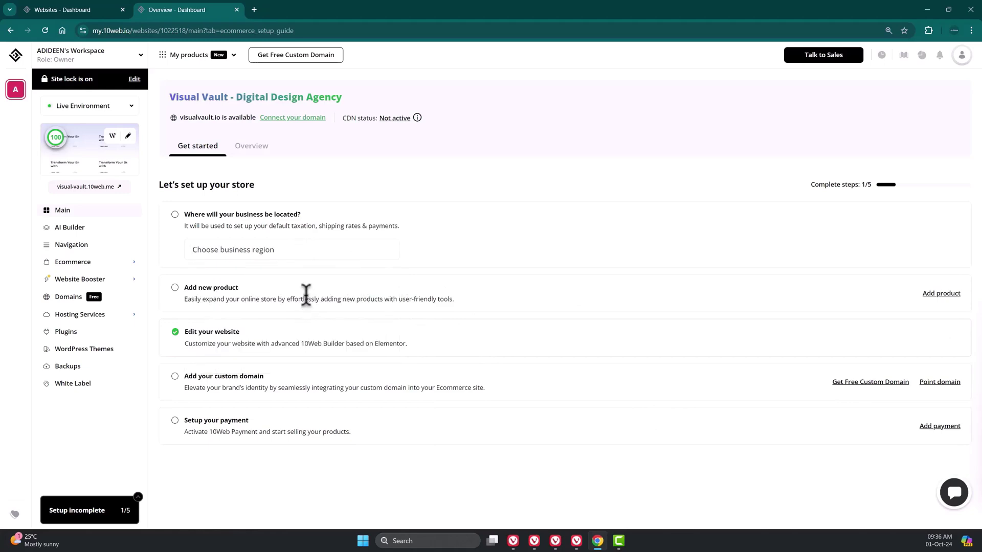
- Start a new product, open the AI description generator with Formal tone, then go to Ecommerce Overview
click(938, 295)
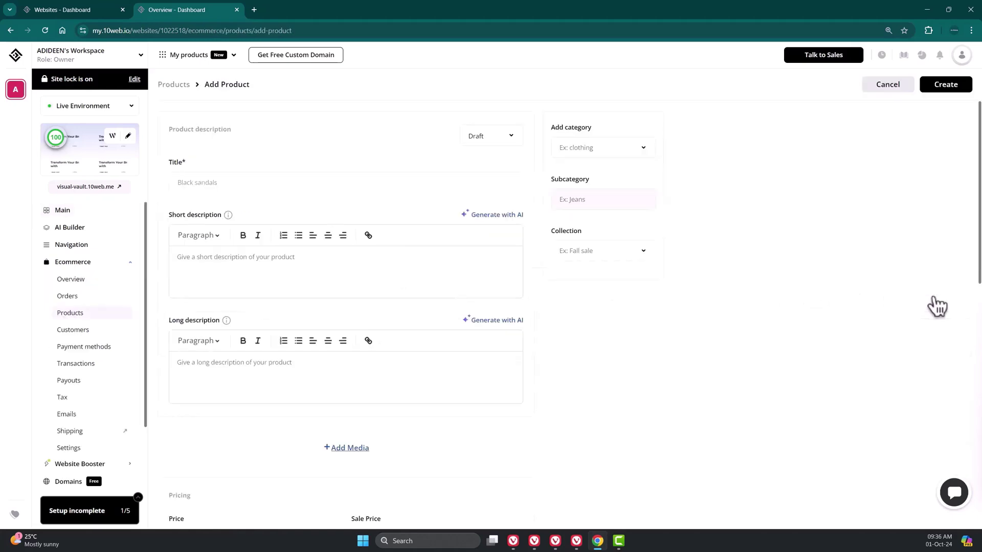
click(302, 189)
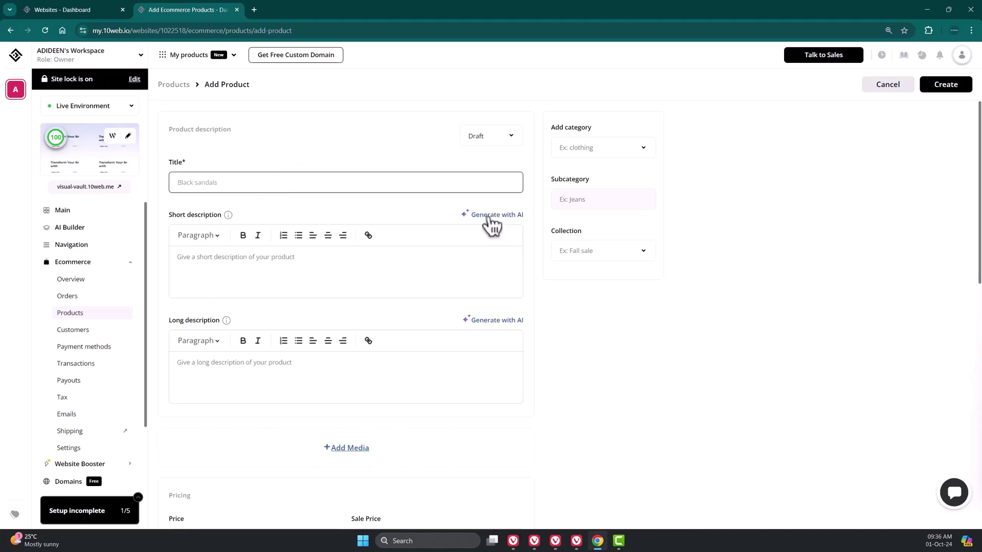
click(490, 226)
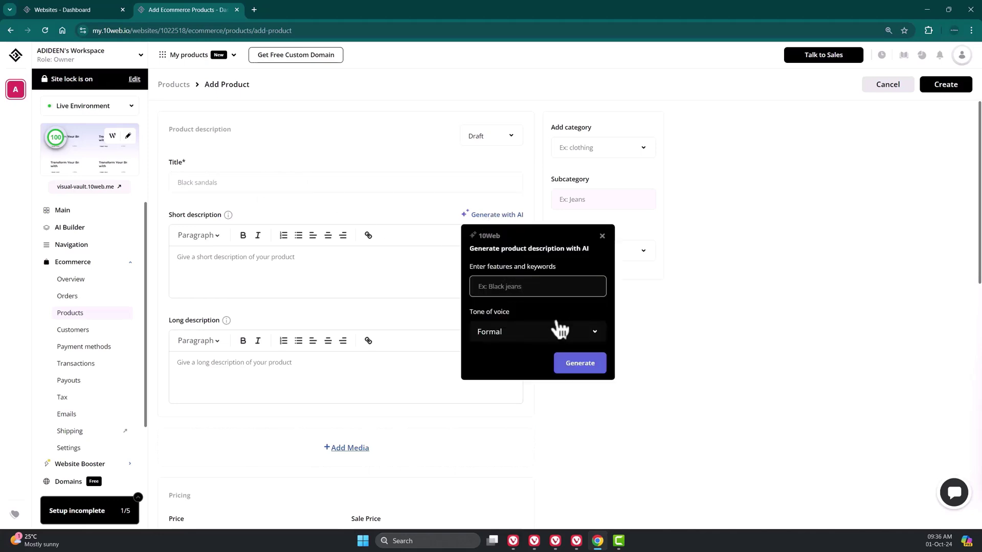
click(579, 337)
click(569, 334)
click(102, 278)
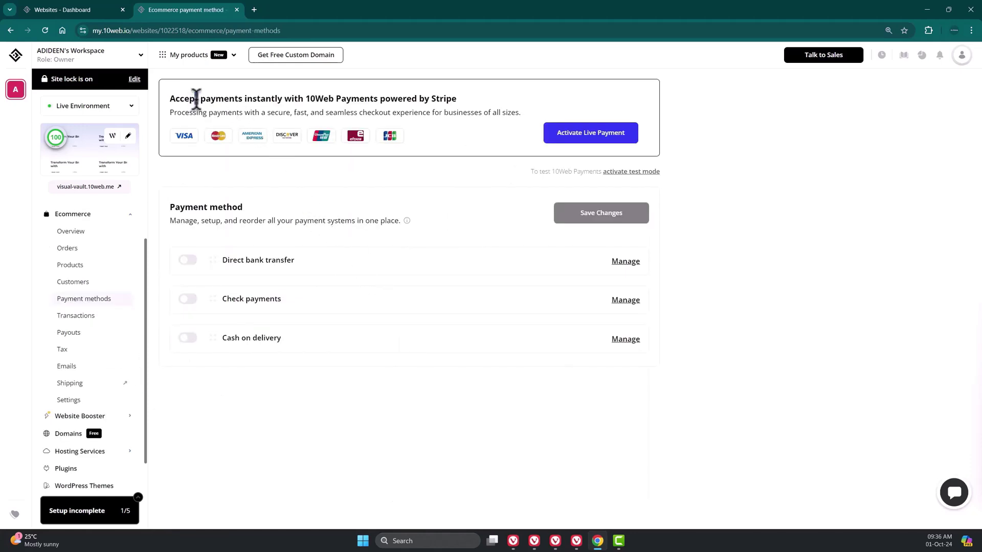
- Select the 10Web Payments heading text, then clear the selection
drag(197, 98, 278, 97)
triple_click(220, 100)
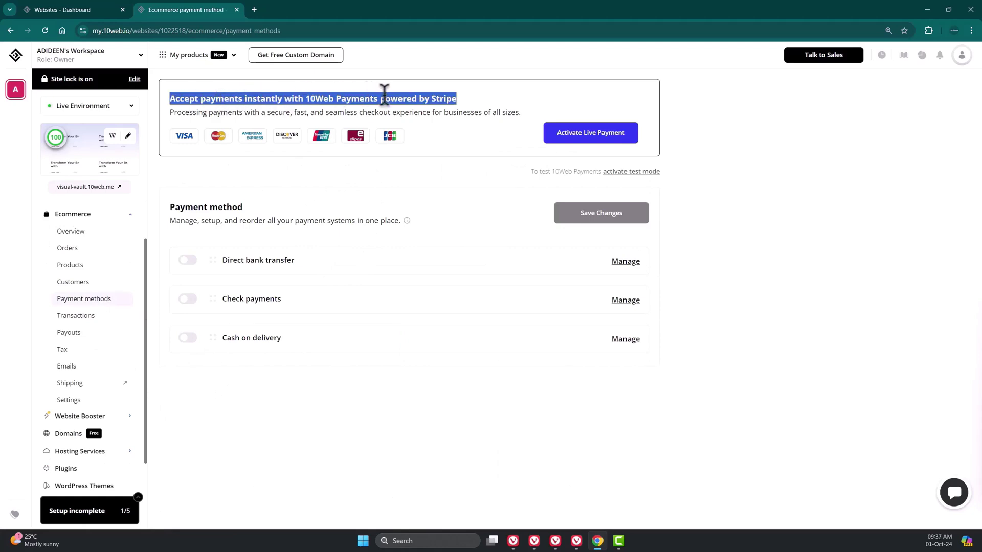
click(466, 106)
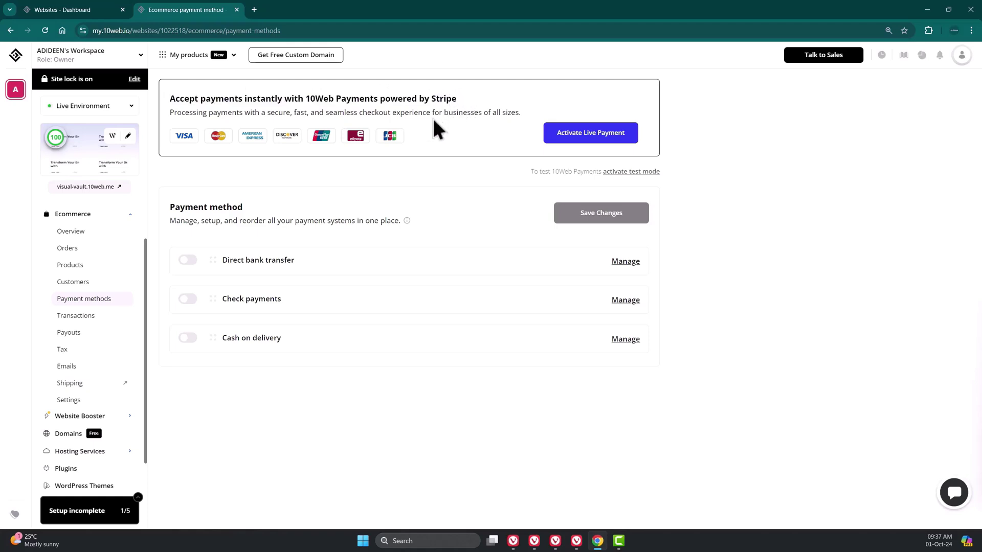
- Switch on Direct bank transfer, Check payments and Cash on delivery
click(190, 261)
click(189, 299)
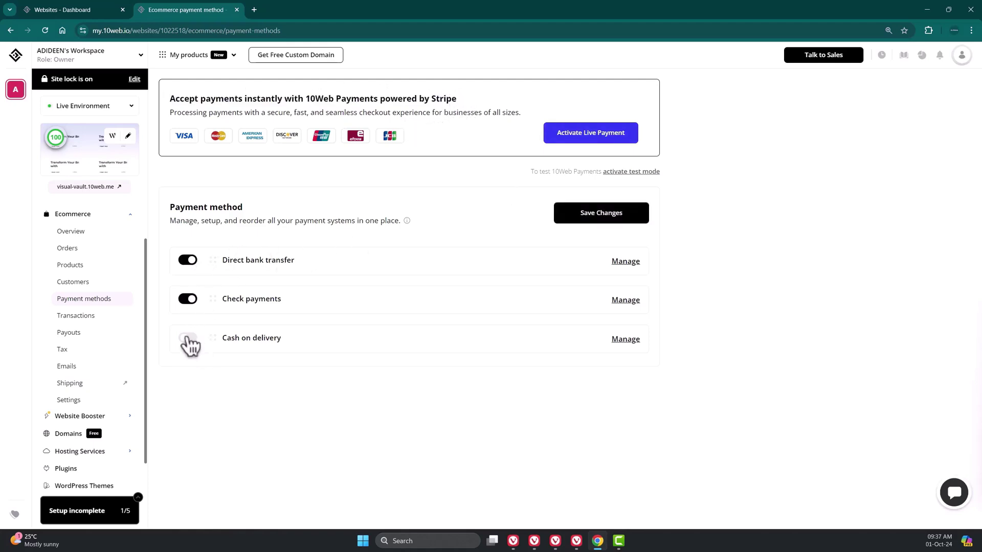
click(189, 338)
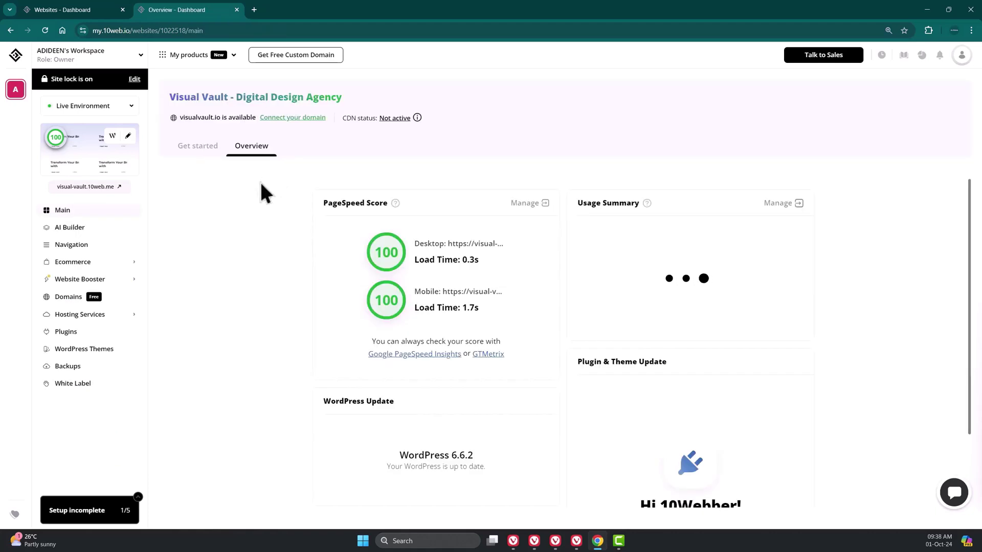
- In WordPress Admin, view the Top Design Trends post, then draft a post titled 'The Future of Web design'
click(113, 138)
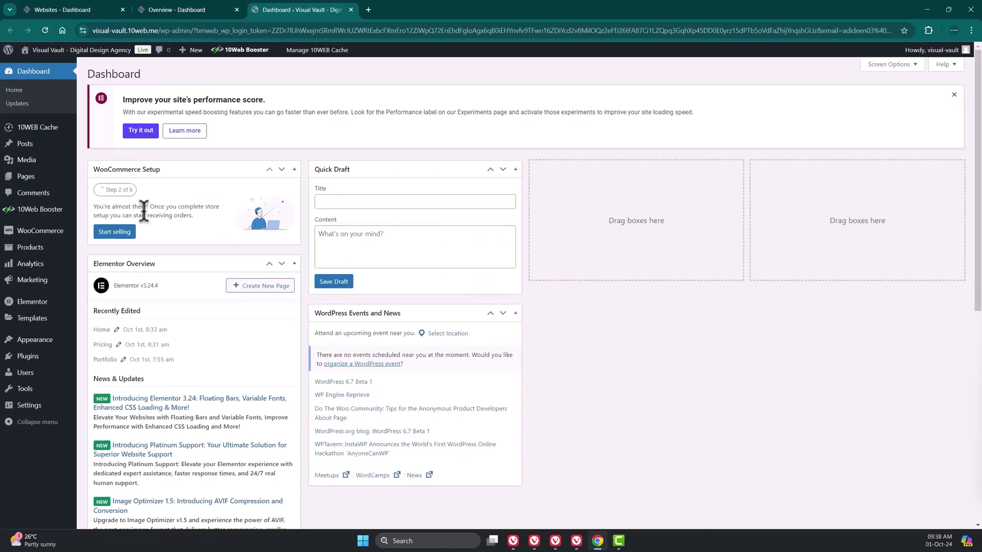
click(31, 148)
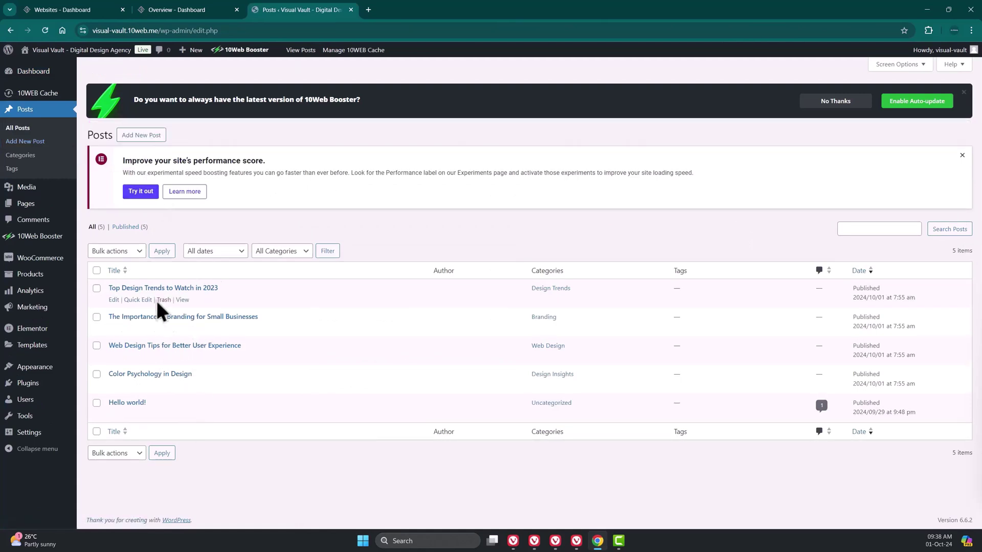
click(208, 290)
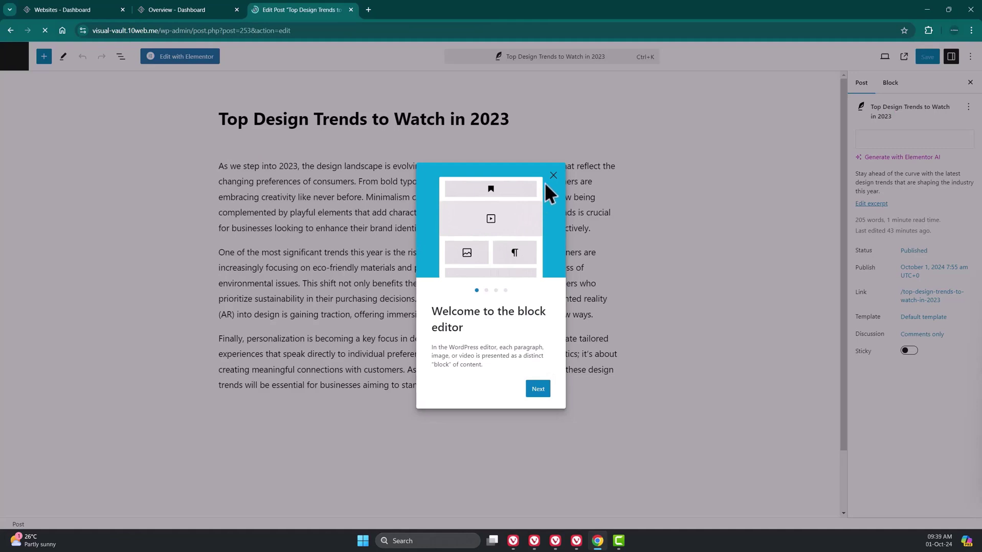
click(552, 176)
drag(360, 181, 490, 253)
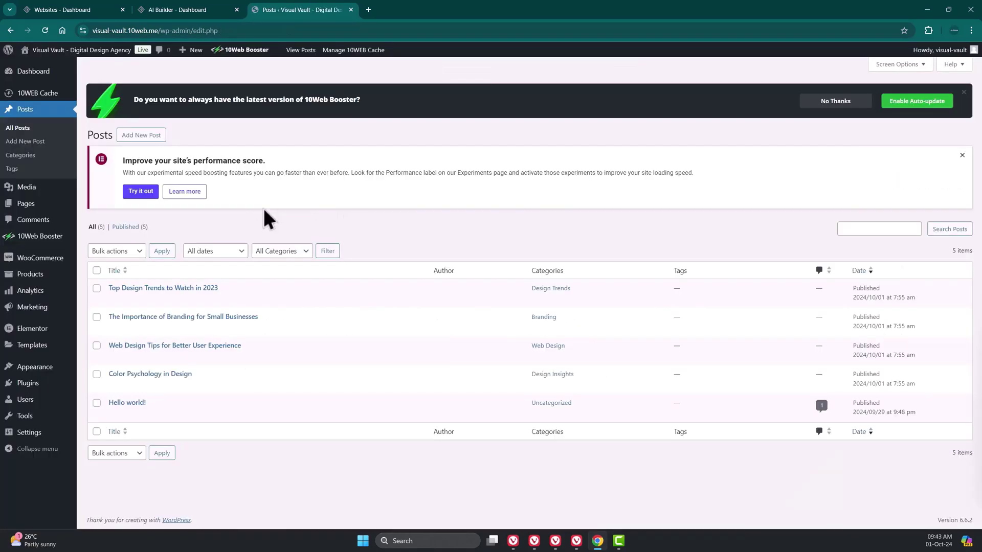
click(149, 140)
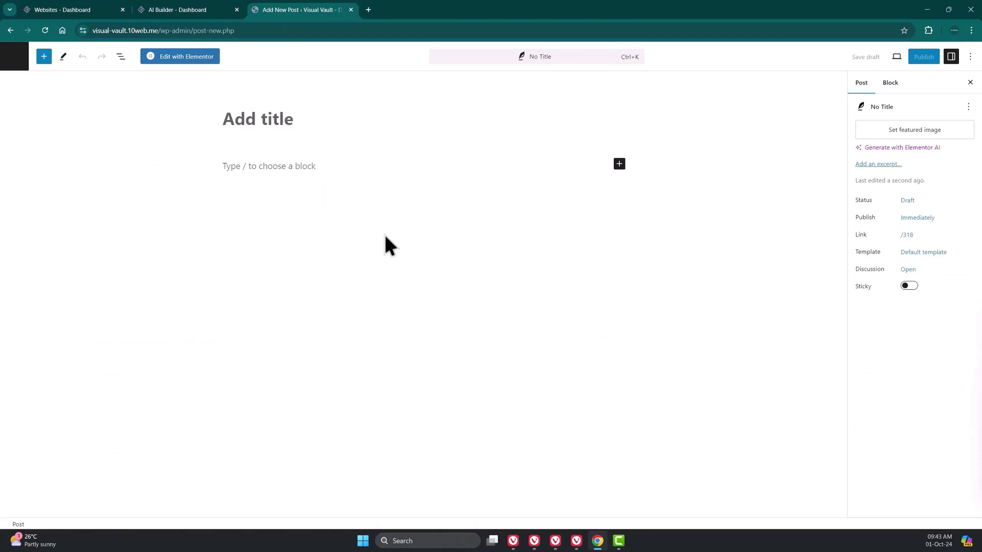
text(The Future of Web design)
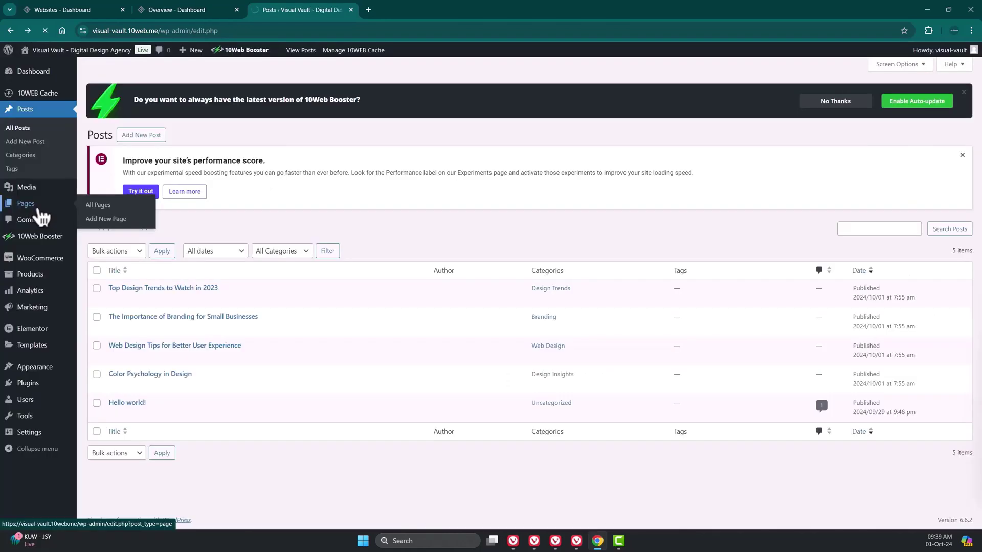
- Browse the Pages list, the installed plugins, and the Add New Plugin directory
click(38, 210)
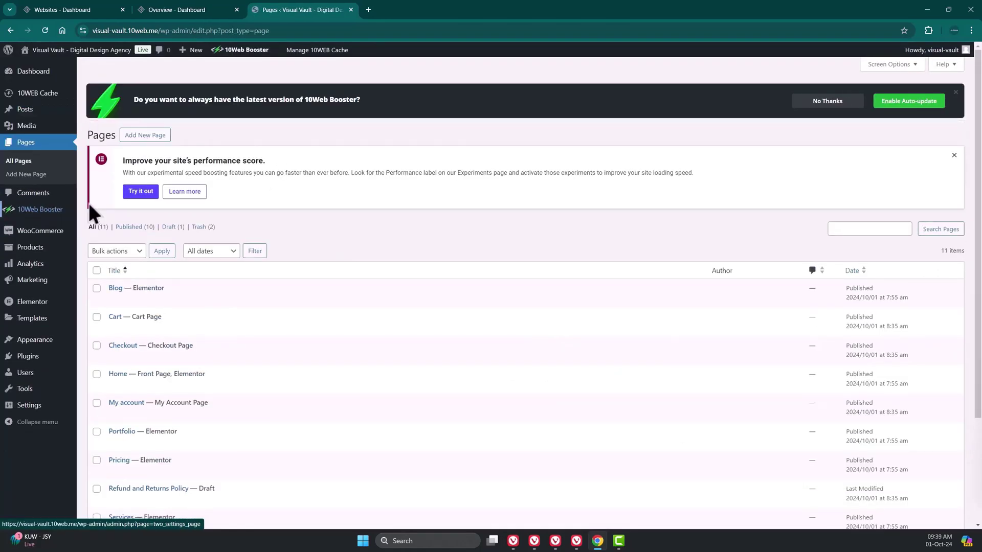
scroll(197, 306, down, 3)
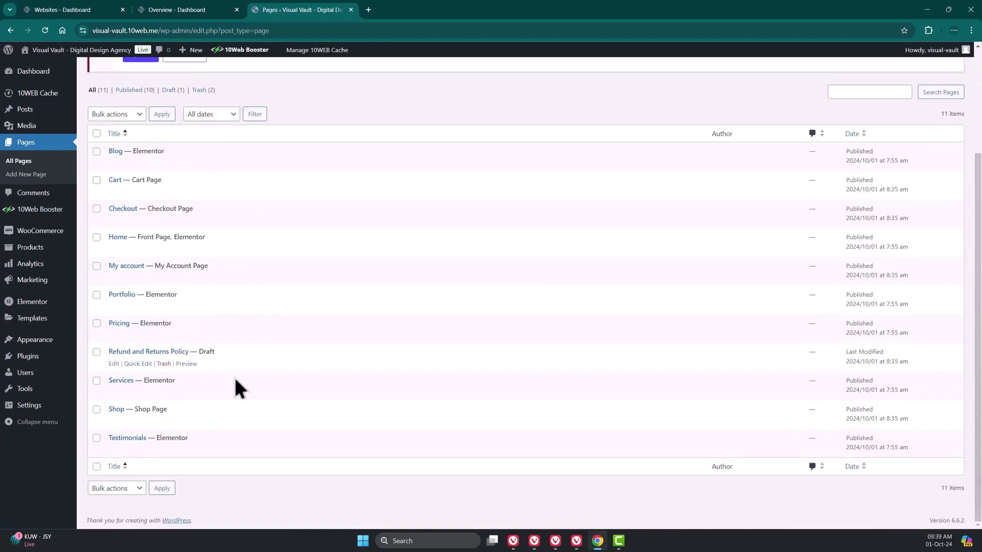
scroll(212, 320, up, 3)
scroll(220, 276, down, 3)
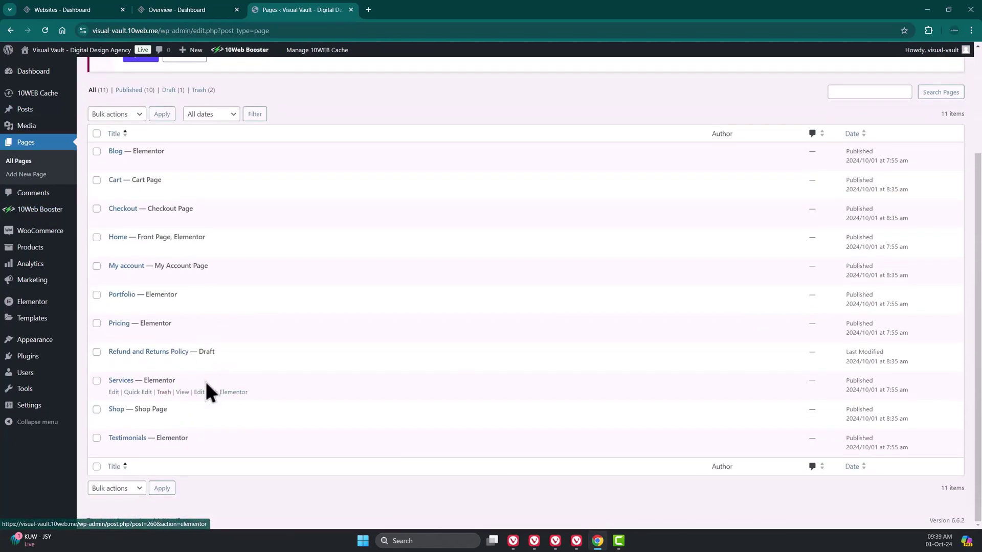
click(35, 358)
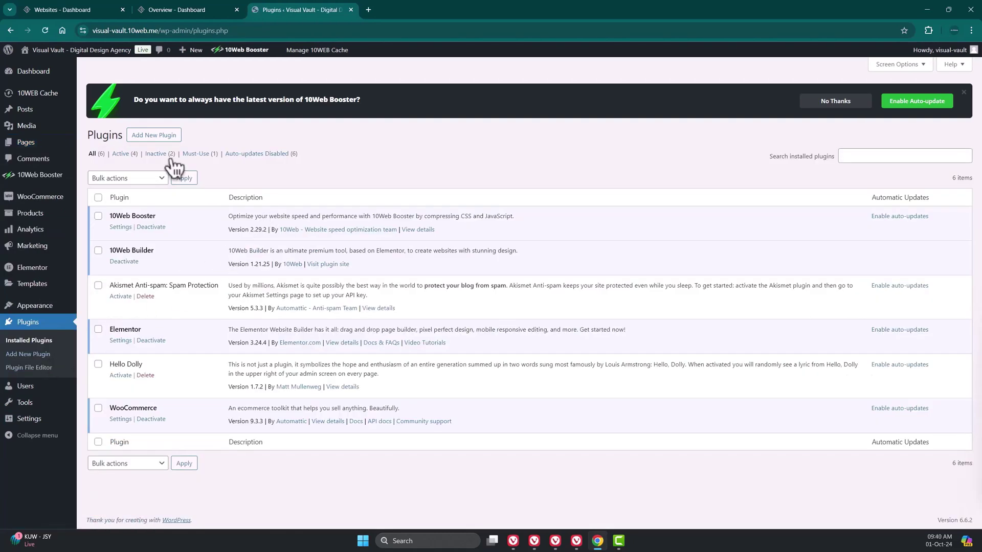
click(181, 141)
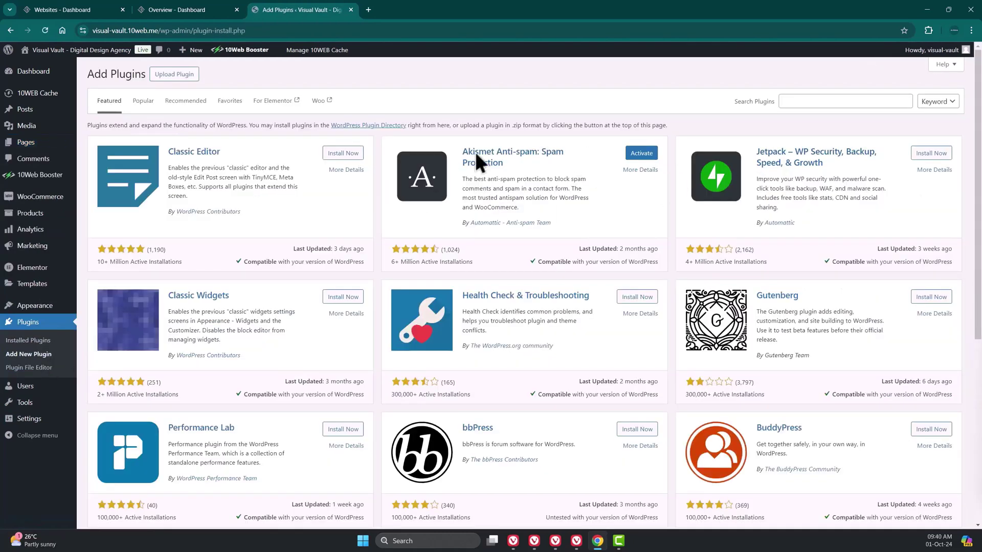
scroll(680, 185, down, 5)
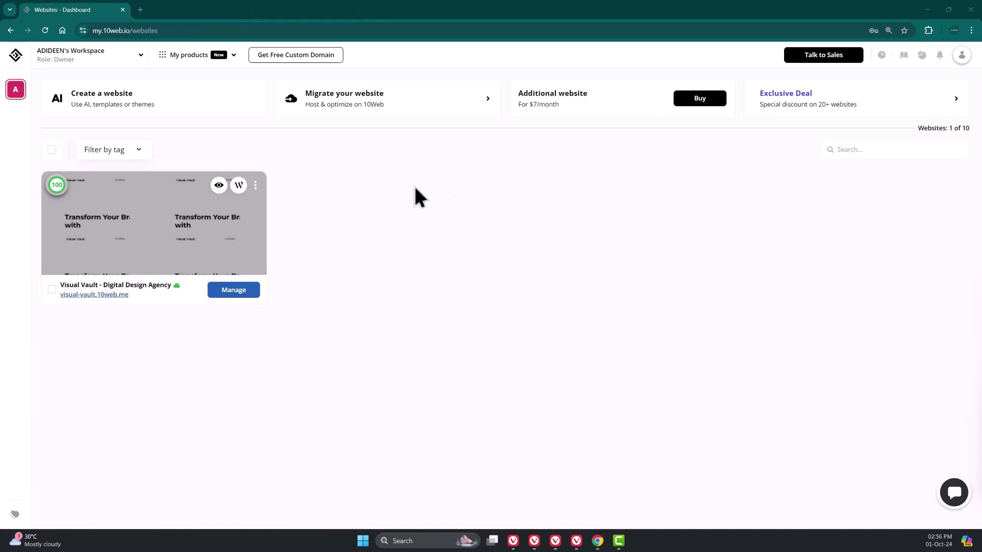
- Create the single WordPress site Pius Plumbing Services, setting its subdomain and admin password, and start building it
click(187, 114)
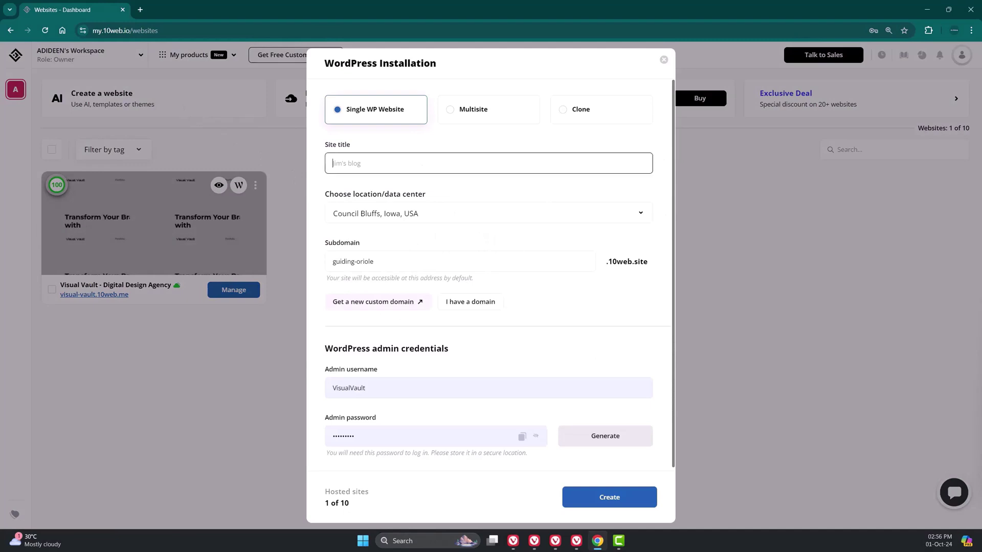
text(Pius Plumbing Services)
click(417, 259)
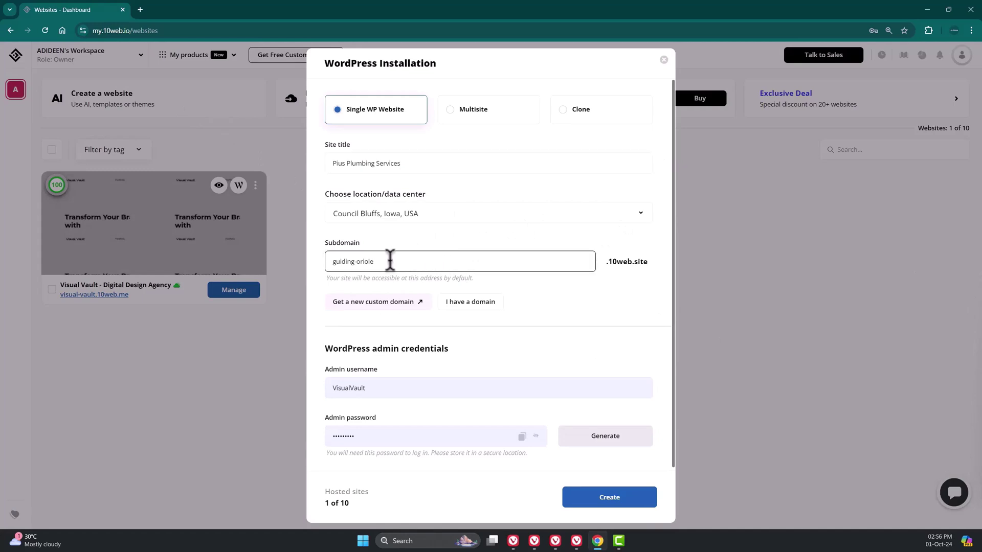
click(490, 304)
click(355, 443)
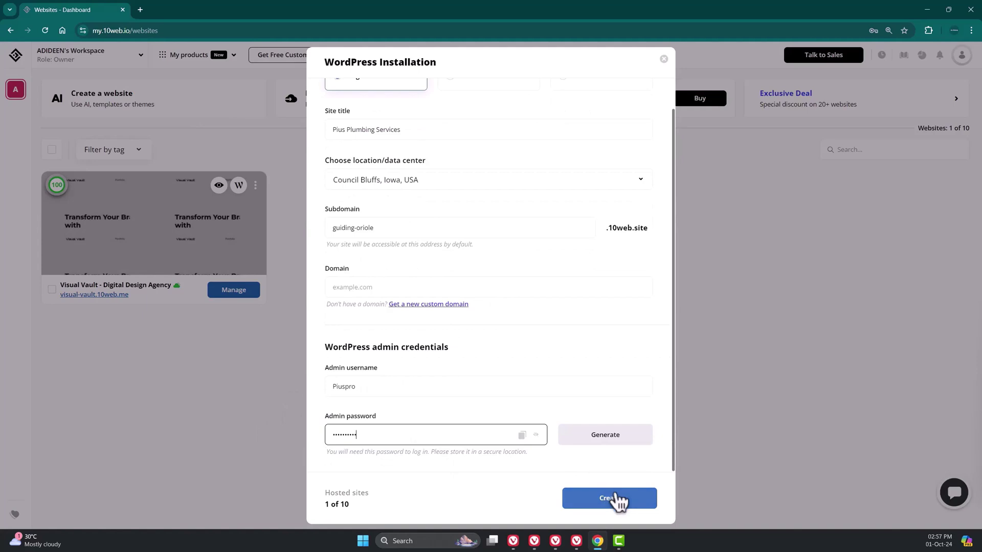
click(634, 502)
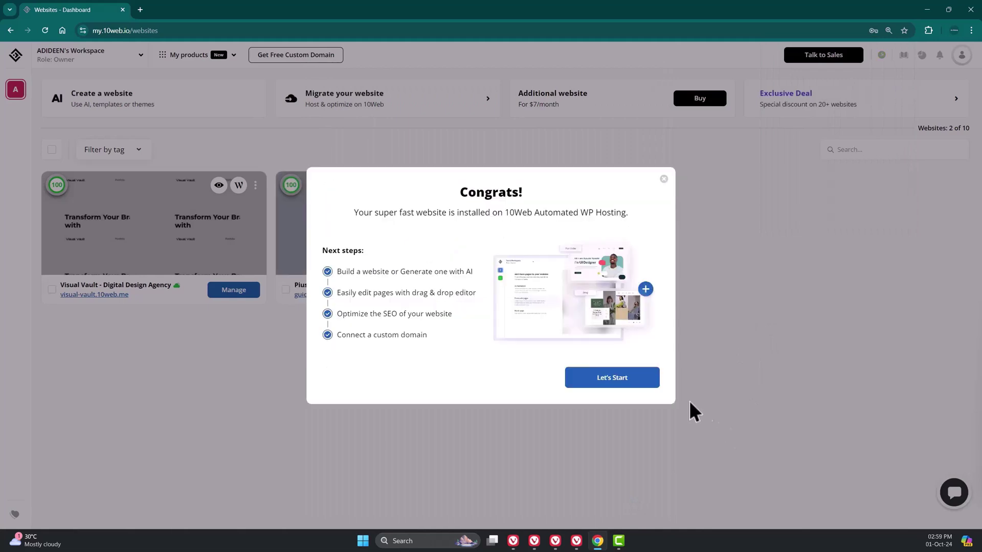
click(631, 385)
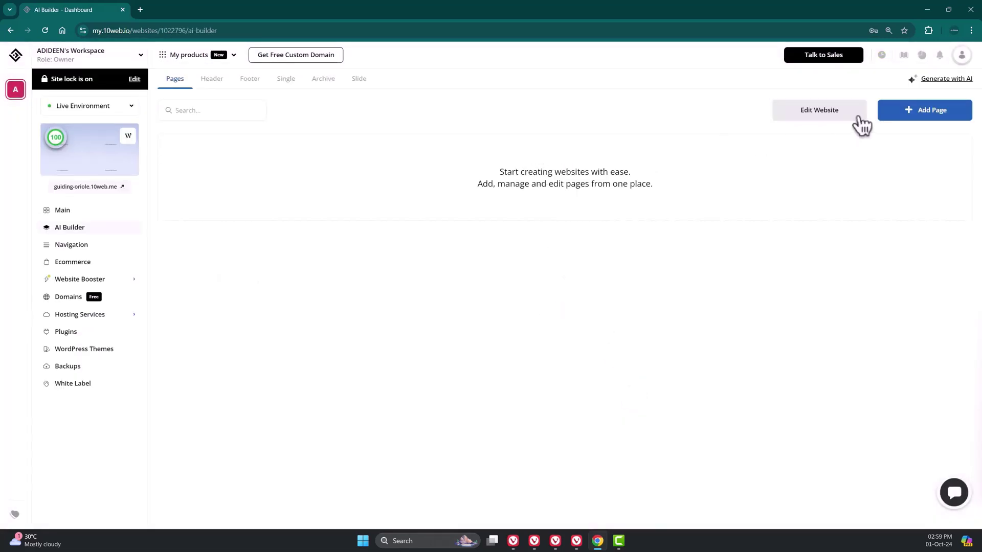
- Start AI generation as an informational website with Plumbing as the business type
click(947, 79)
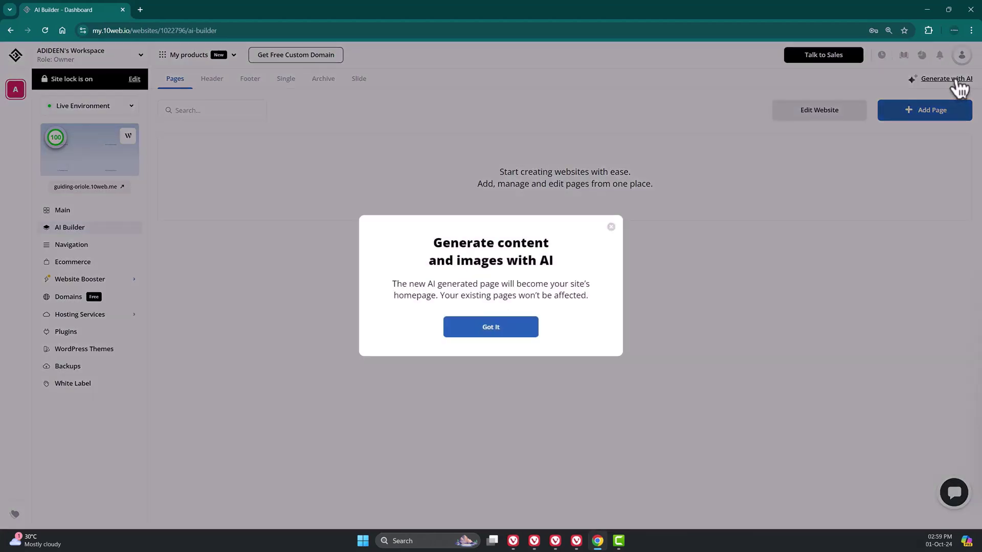
click(491, 328)
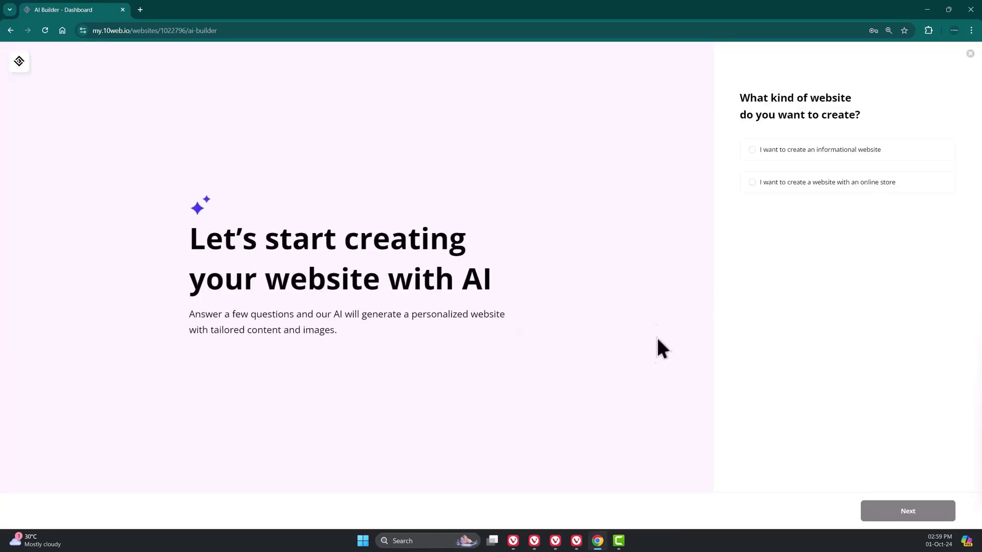
click(851, 155)
click(928, 517)
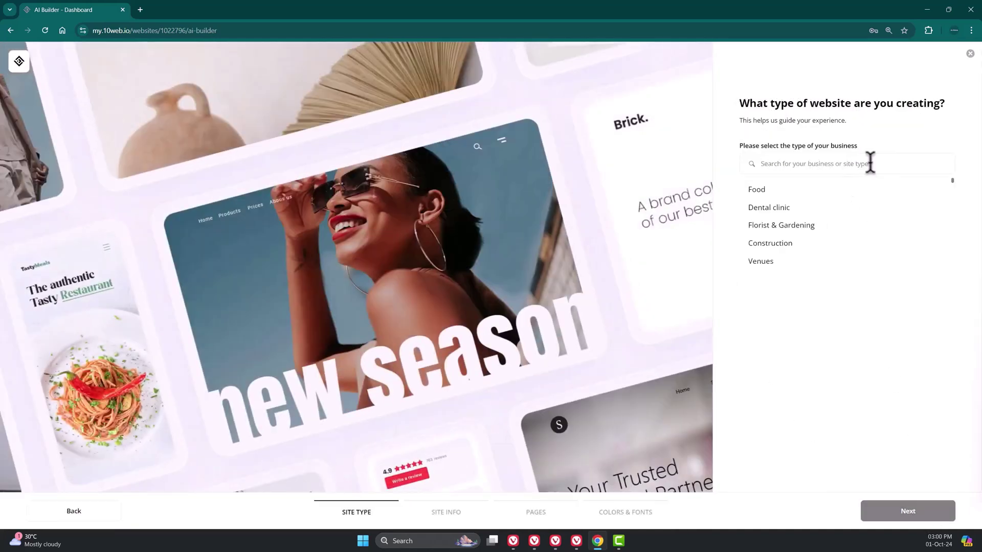
click(870, 163)
text(plumbing)
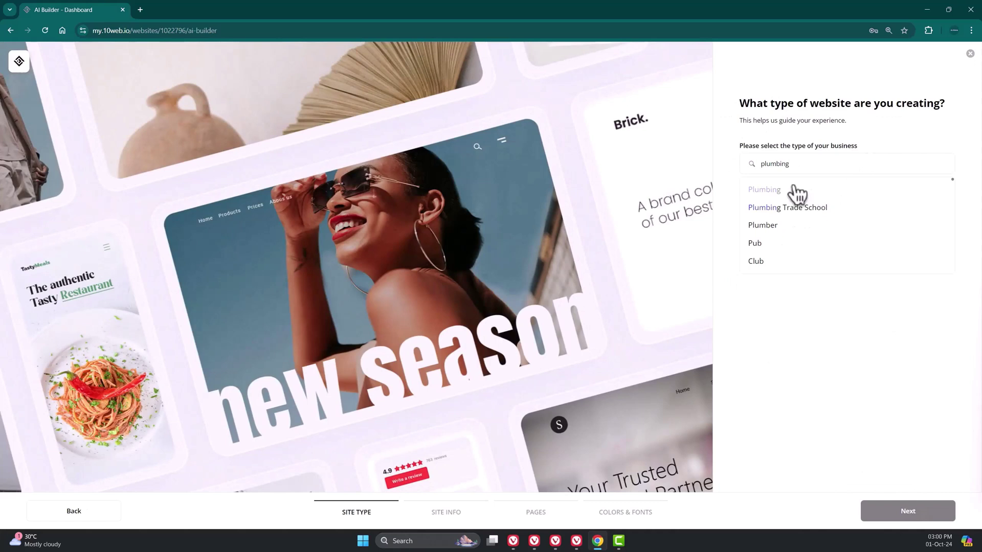
click(797, 190)
click(926, 518)
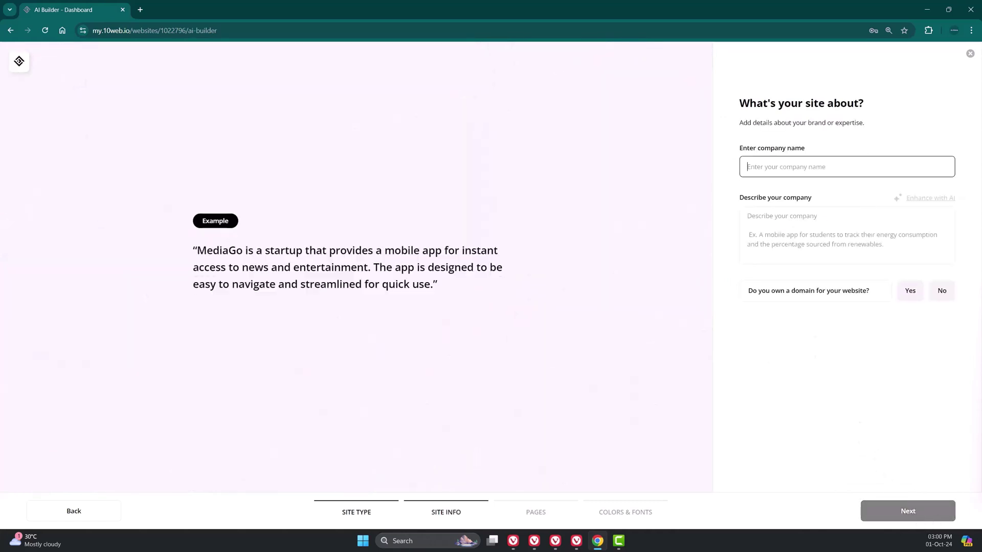
- Enter the company name and description, answer the domain question with piusplumbing.com, and continue
text(Pius Plumbing Services)
key(Tab)
key(ctrl+v)
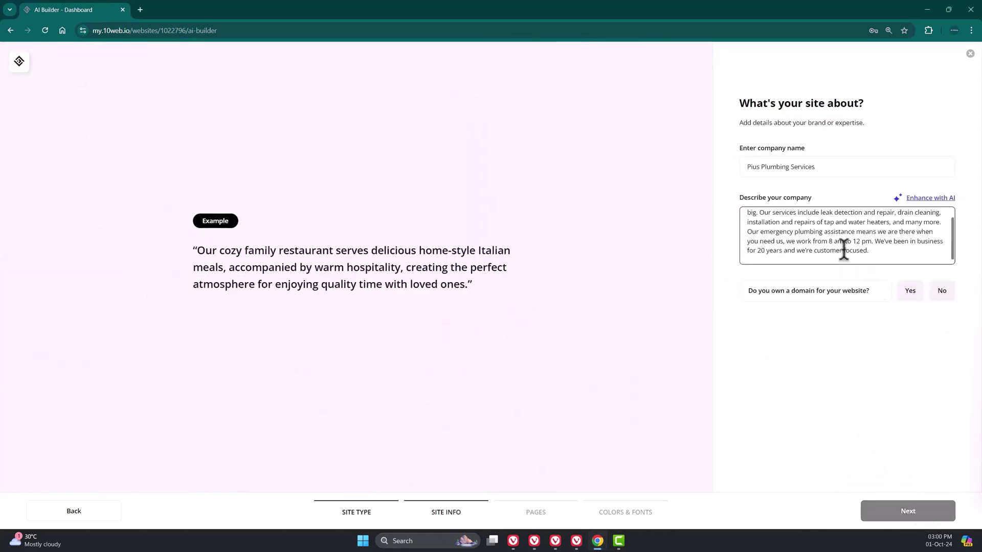
scroll(784, 218, up, 2)
drag(748, 216, 863, 215)
drag(760, 225, 869, 256)
click(941, 291)
text(piusplumbing.com)
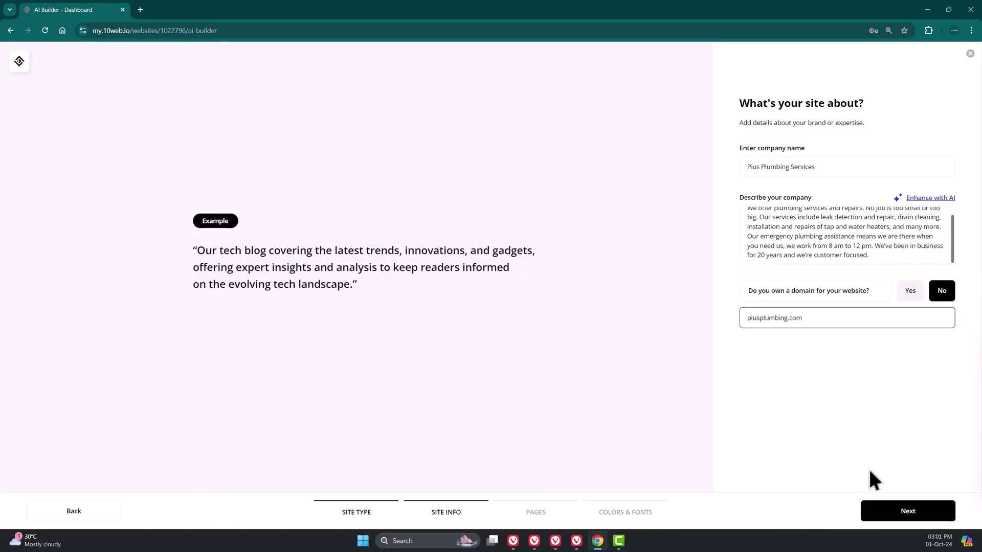
click(925, 511)
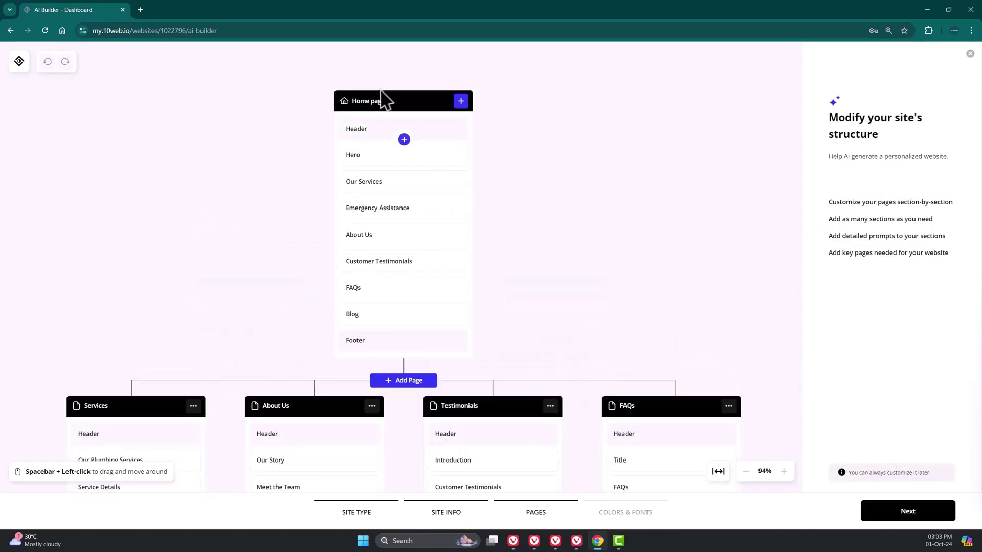
- Add 'Add an image on the background related to plumbing' to the Hero prompt and AI-enhance it
click(383, 156)
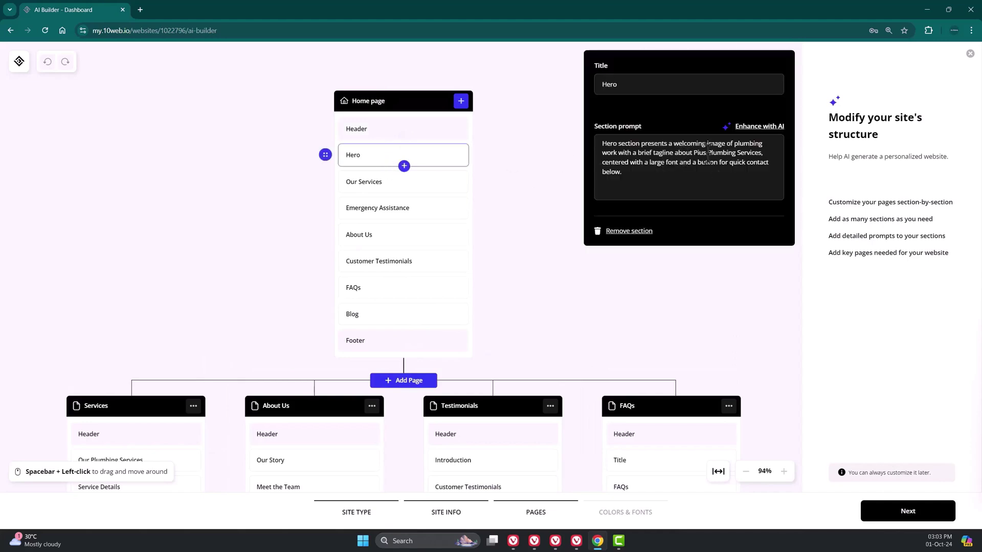
text(Add an image on the background)
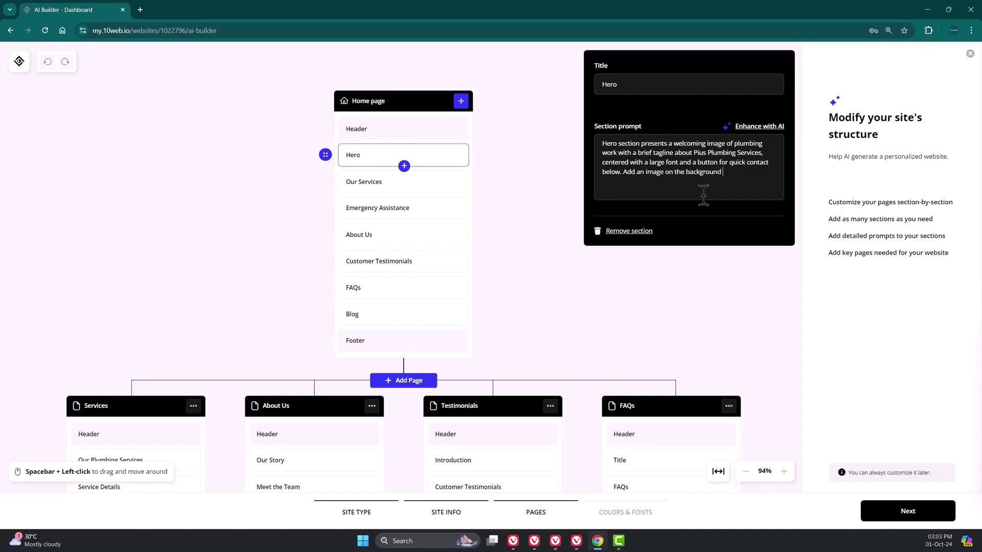
text( related to plumbing work)
click(767, 128)
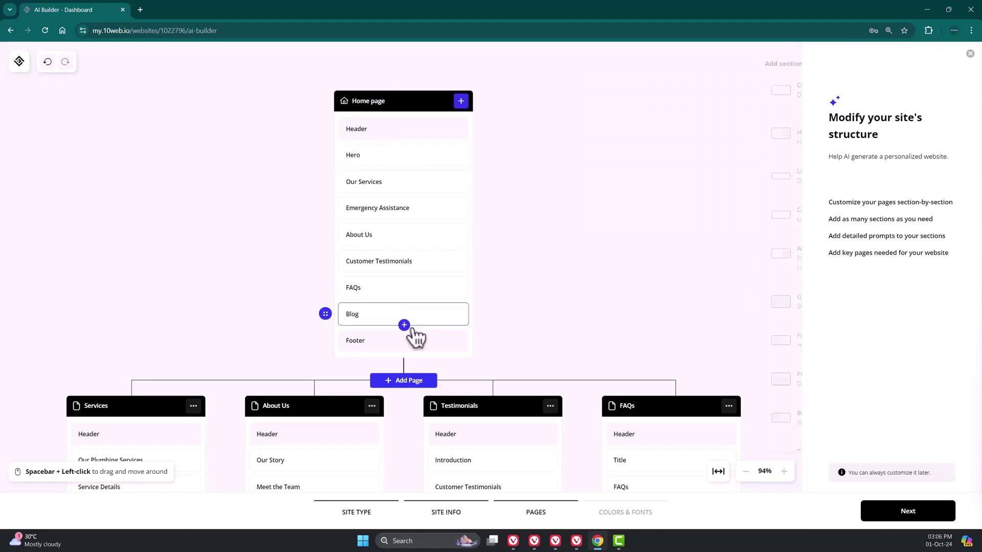
- Add a Team section and a custom Areas We Cover in London section to the Home page
click(407, 327)
scroll(705, 337, down, 5)
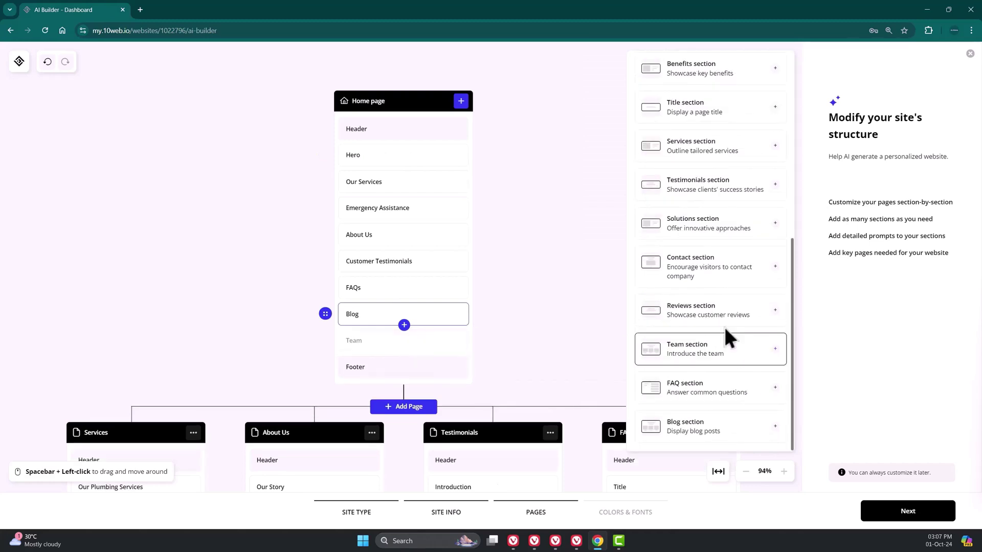
click(708, 352)
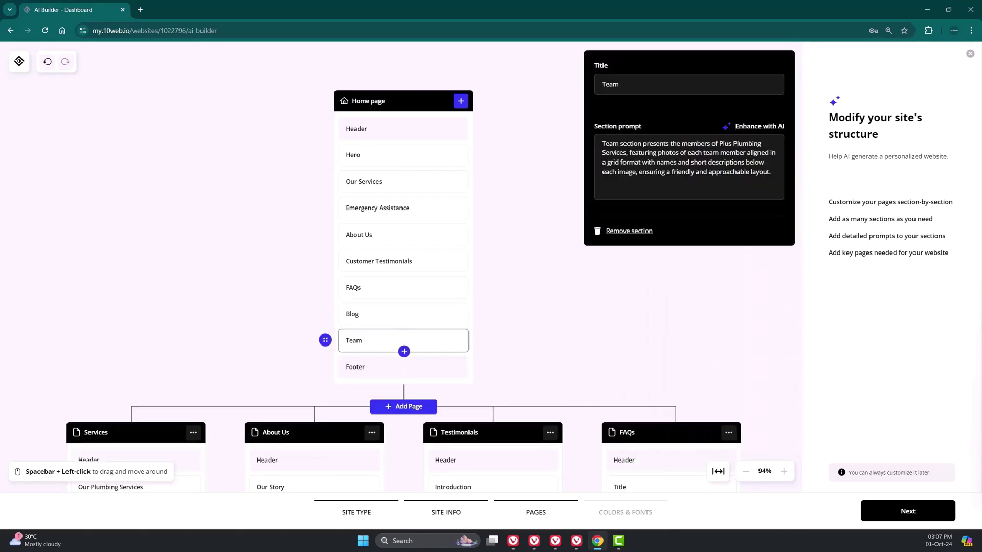
click(404, 351)
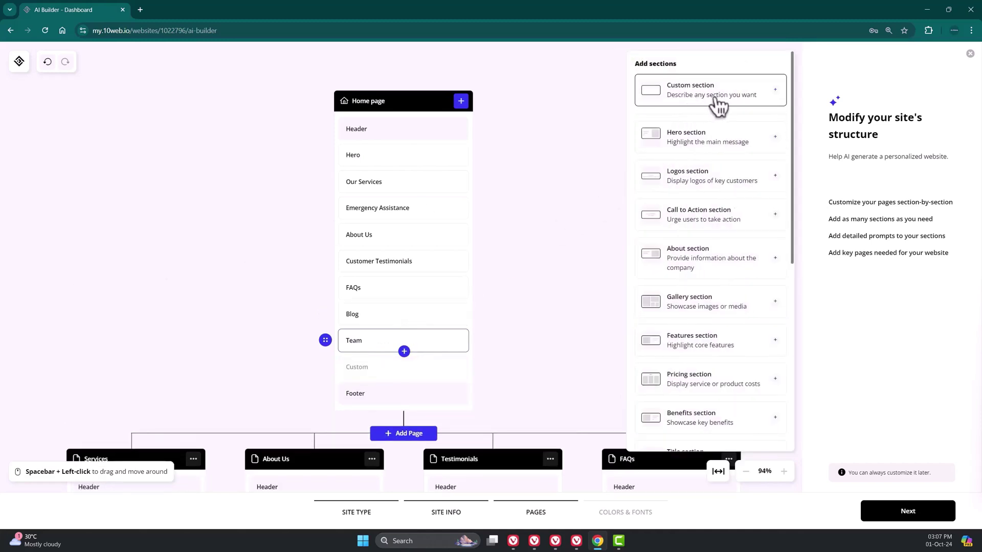
click(717, 106)
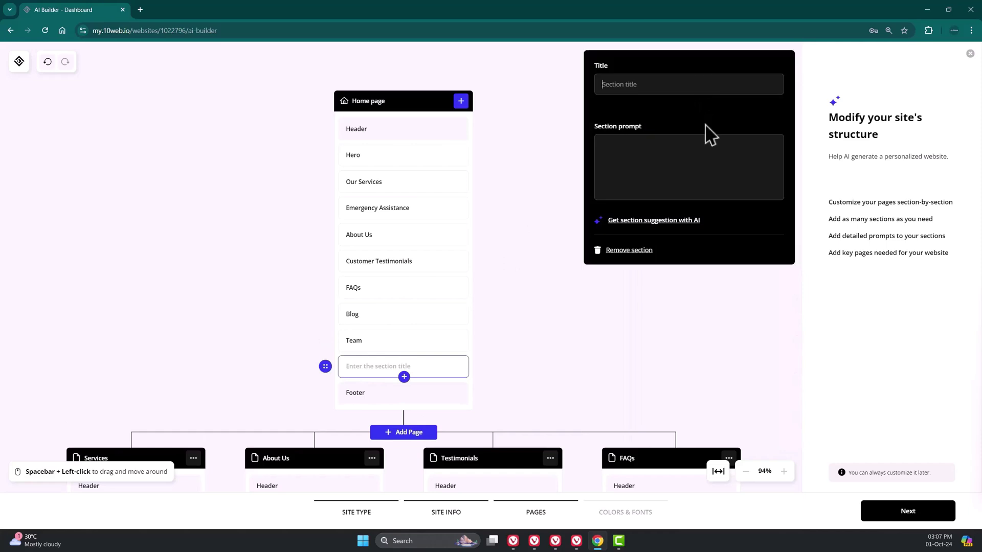
text(Areas We Cover in London)
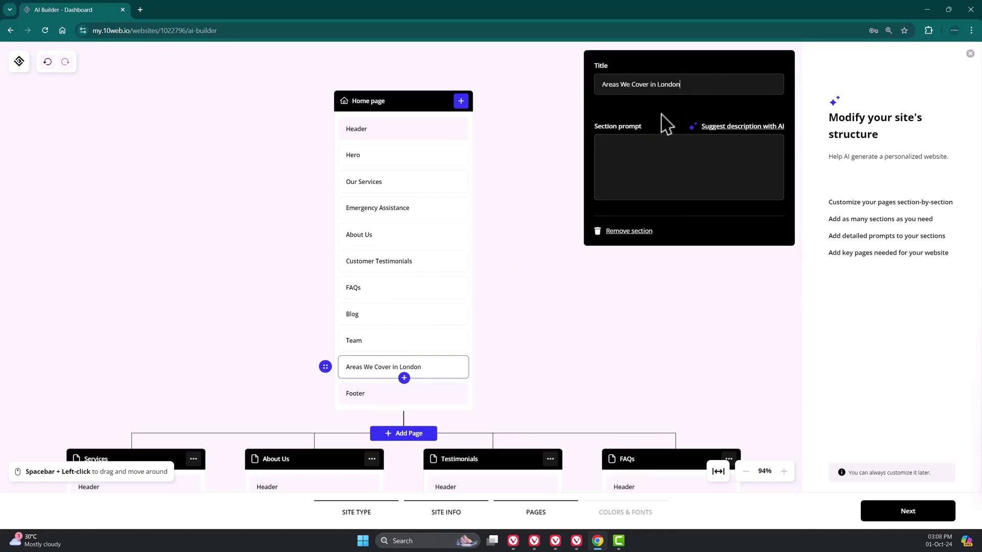
click(750, 128)
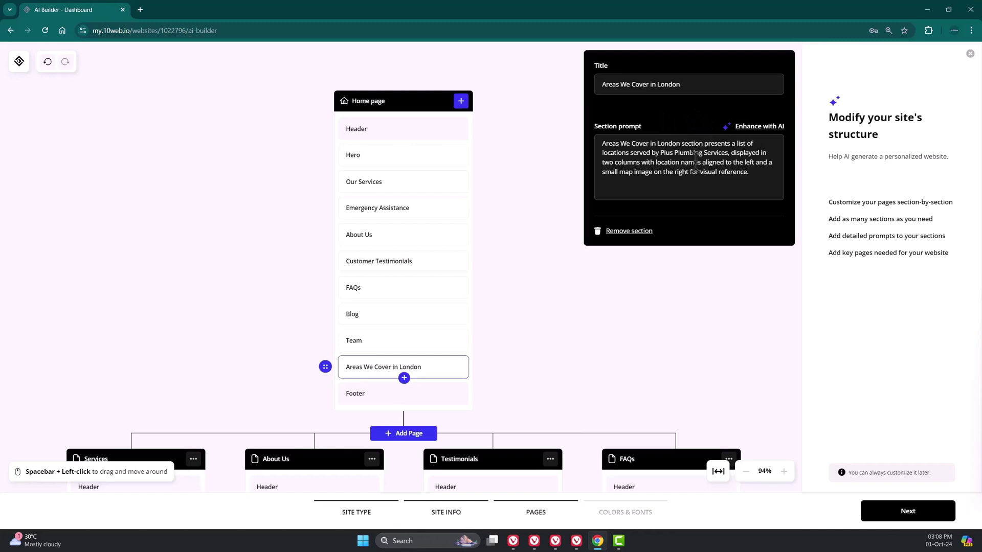
click(498, 300)
scroll(499, 300, down, 3)
- Add Contact sections to About Us and Home, moving Areas We Cover in London beneath Contact
click(314, 379)
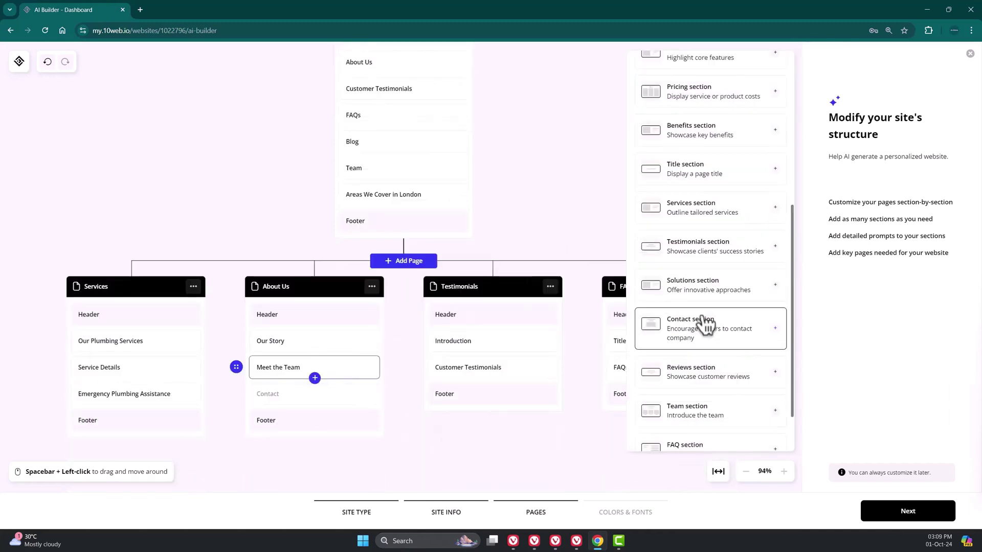
click(718, 345)
scroll(384, 317, up, 3)
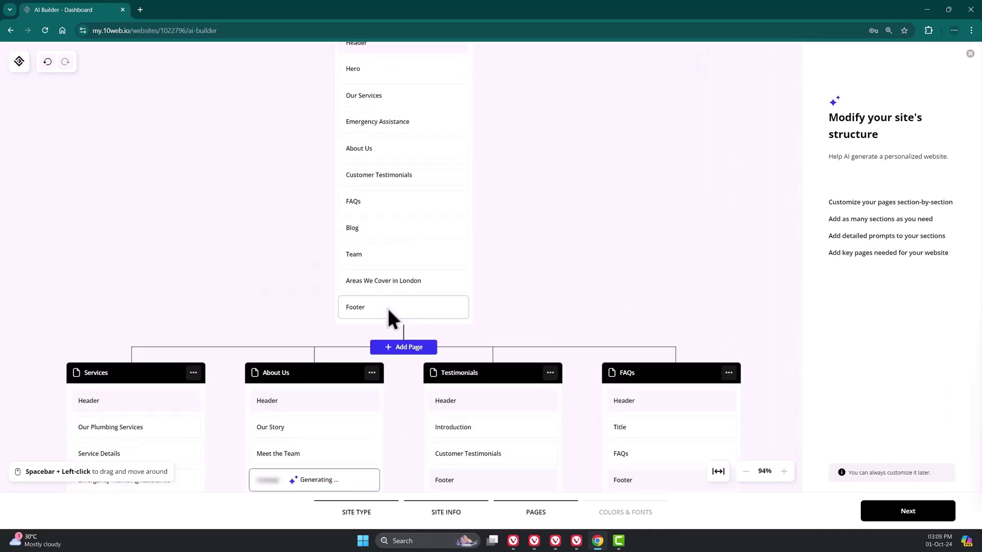
click(404, 204)
scroll(706, 252, down, 5)
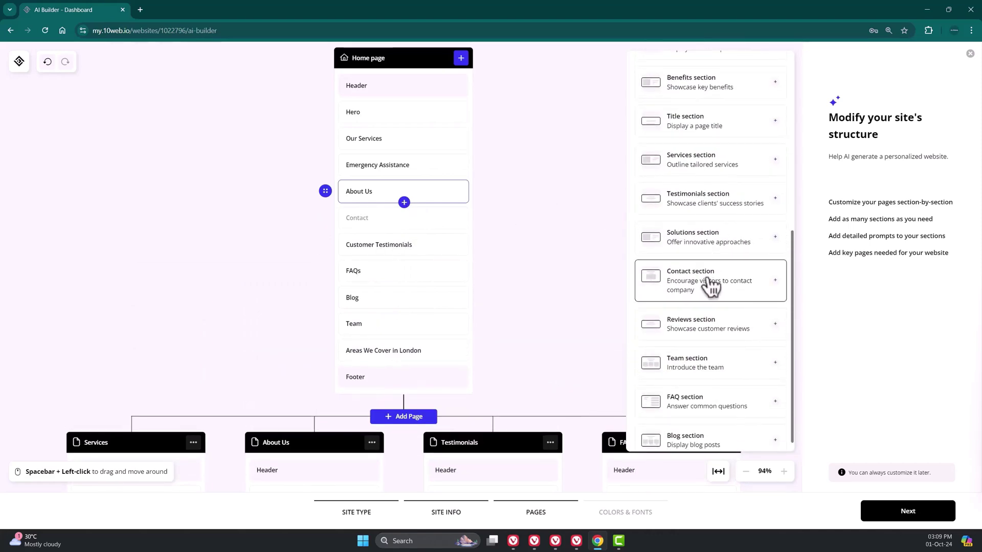
click(708, 281)
mouse_move(417, 348)
mouse_down()
mouse_move(407, 301)
mouse_move(418, 199)
mouse_move(412, 324)
mouse_move(429, 344)
mouse_up()
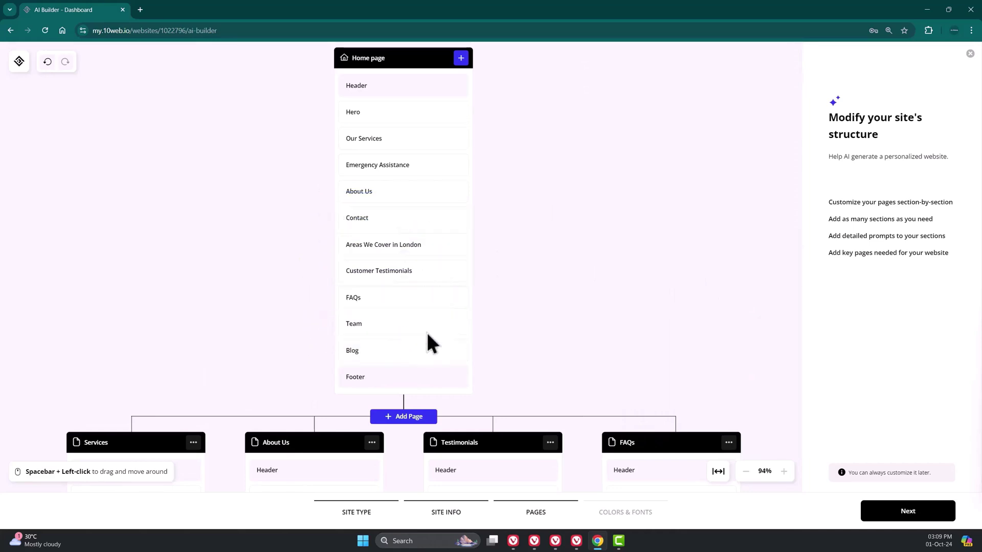
scroll(432, 333, down, 3)
- Replace Testimonials with an Our Hourly Rates page, dropping Discounts and adding an FAQ section
scroll(652, 276, down, 1)
click(550, 270)
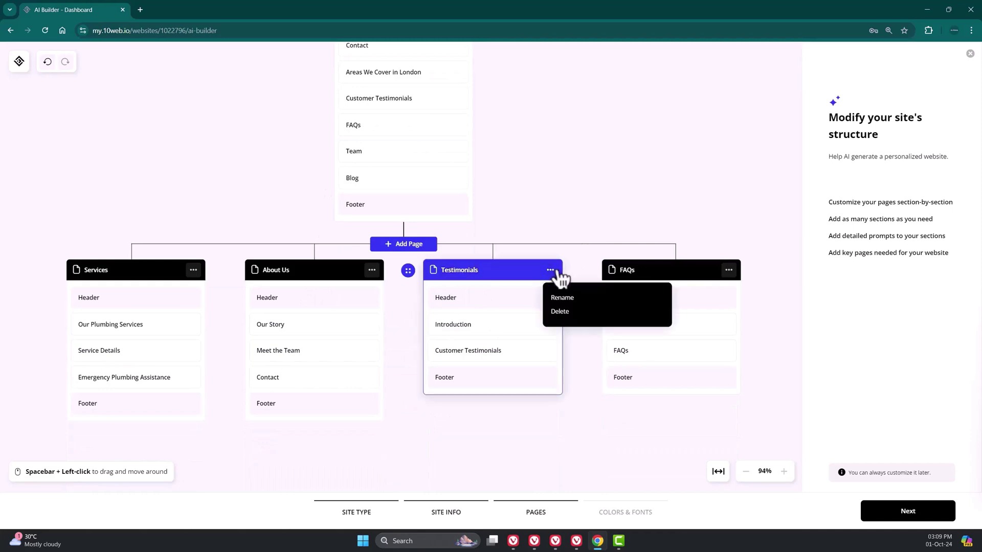
click(572, 313)
click(434, 245)
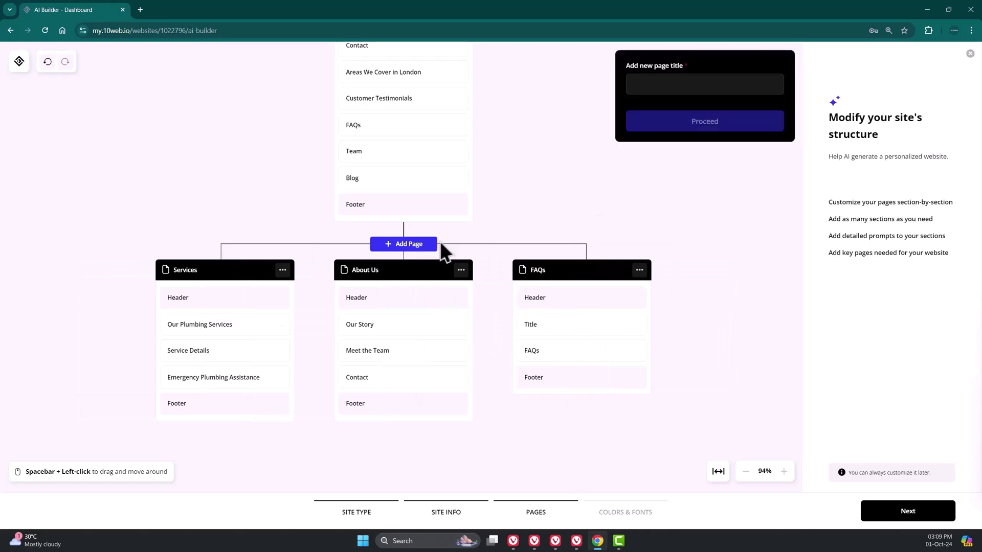
text(Our Hourly Rates)
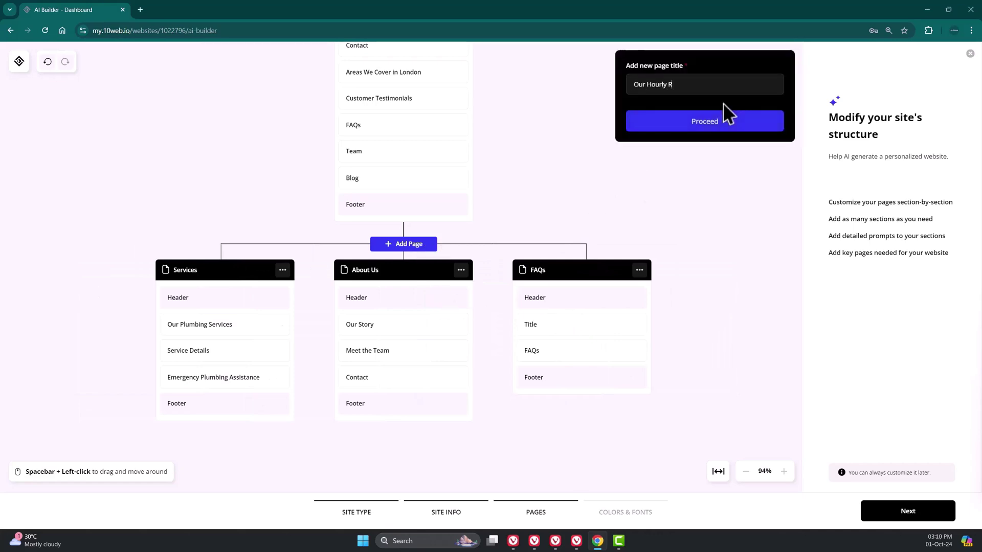
click(732, 123)
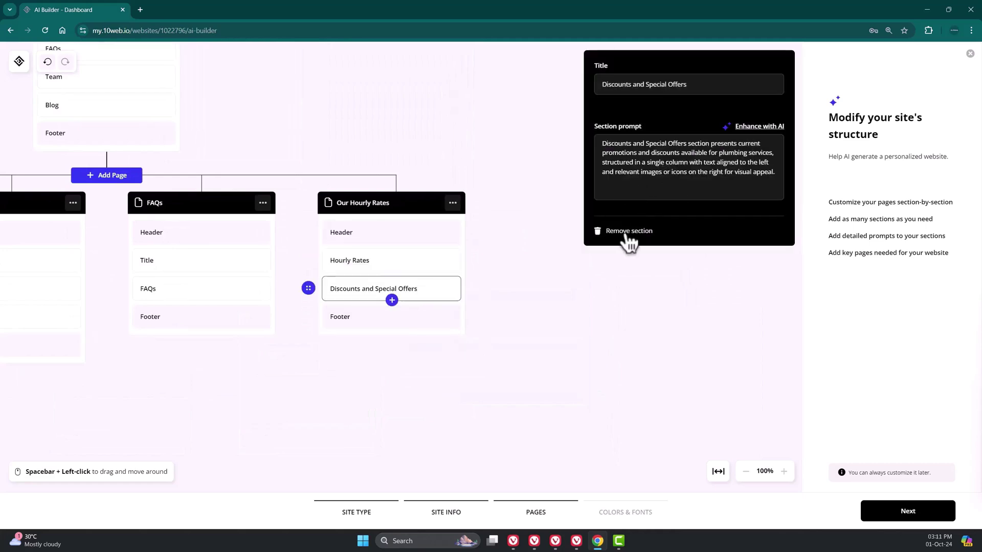
click(624, 233)
click(393, 272)
scroll(705, 228, down, 7)
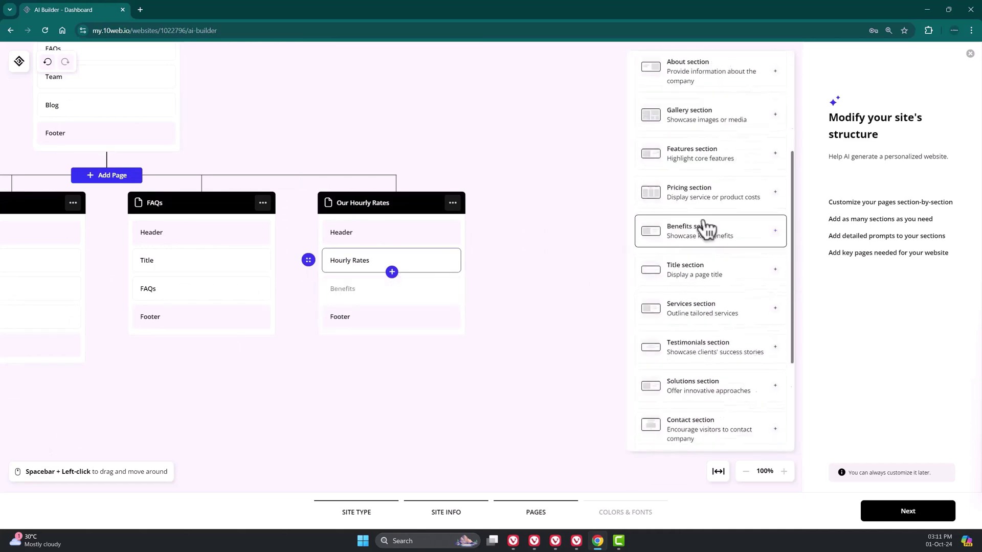
click(726, 313)
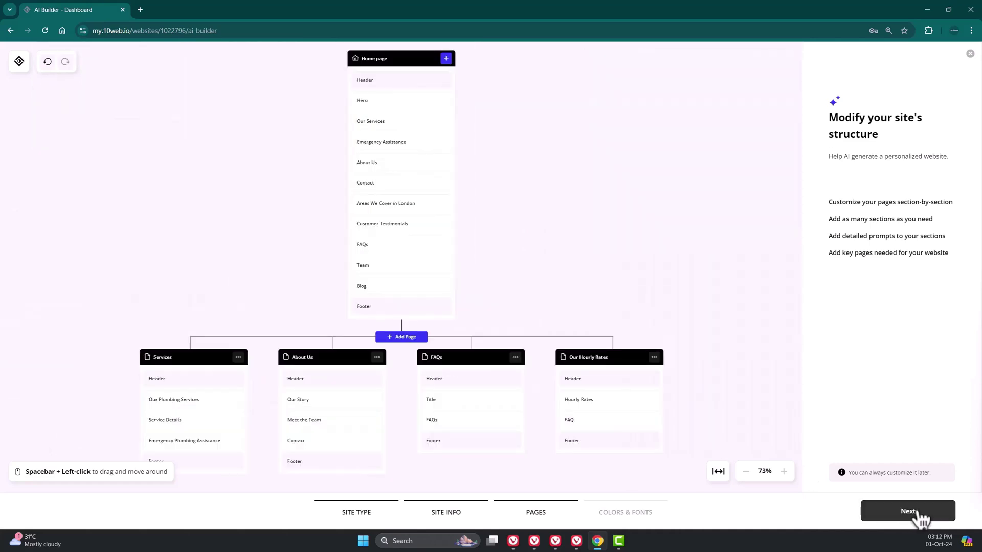
- Continue past colours and fonts, generate the website, and open its Home page in the editor
click(907, 511)
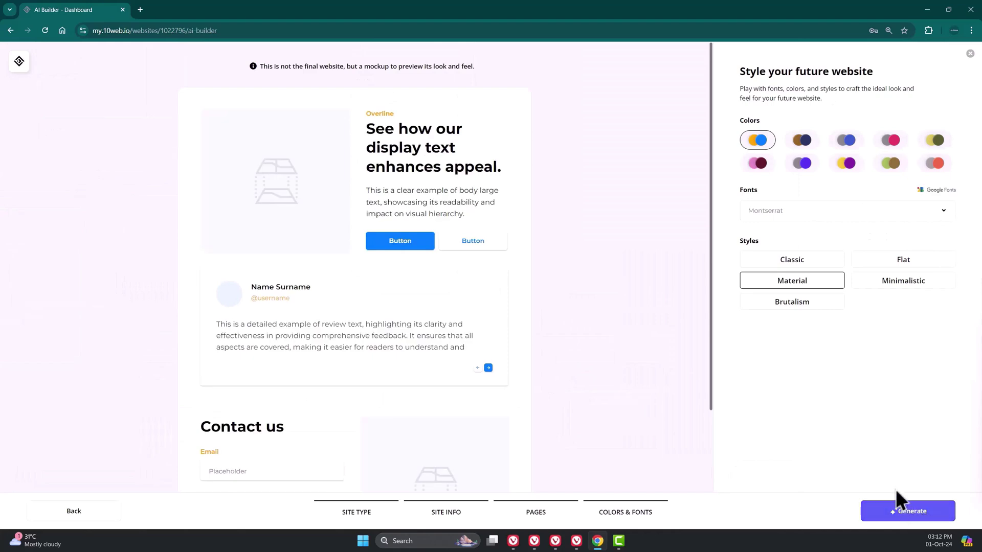
click(926, 518)
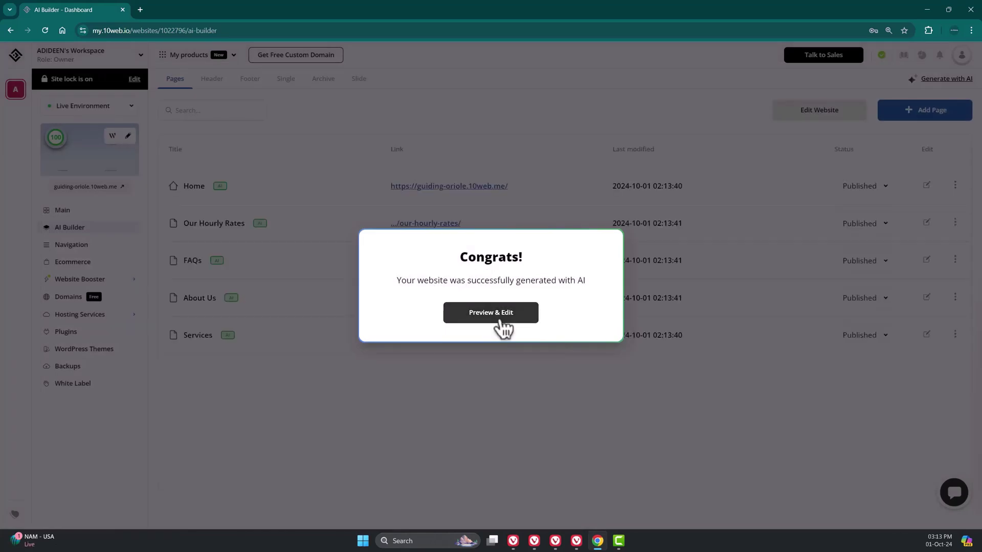
click(500, 322)
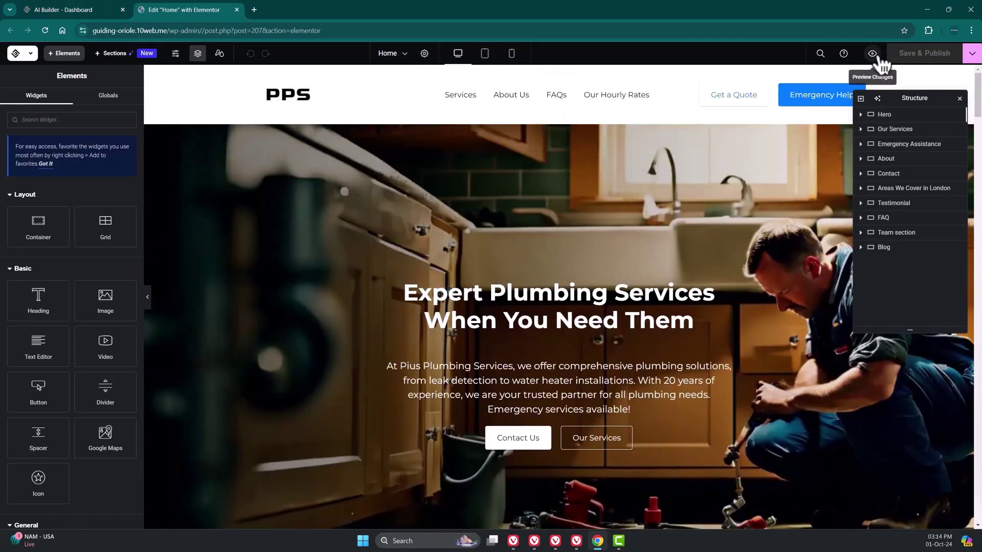
- Open the Pius Plumbing Home page preview in a new tab and scroll down through it
click(871, 53)
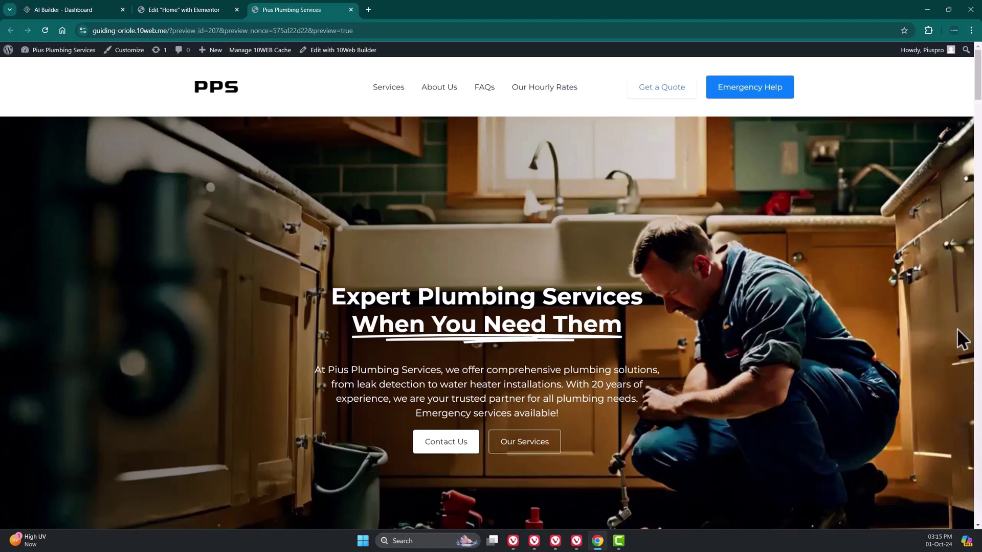
scroll(952, 356, down, 1)
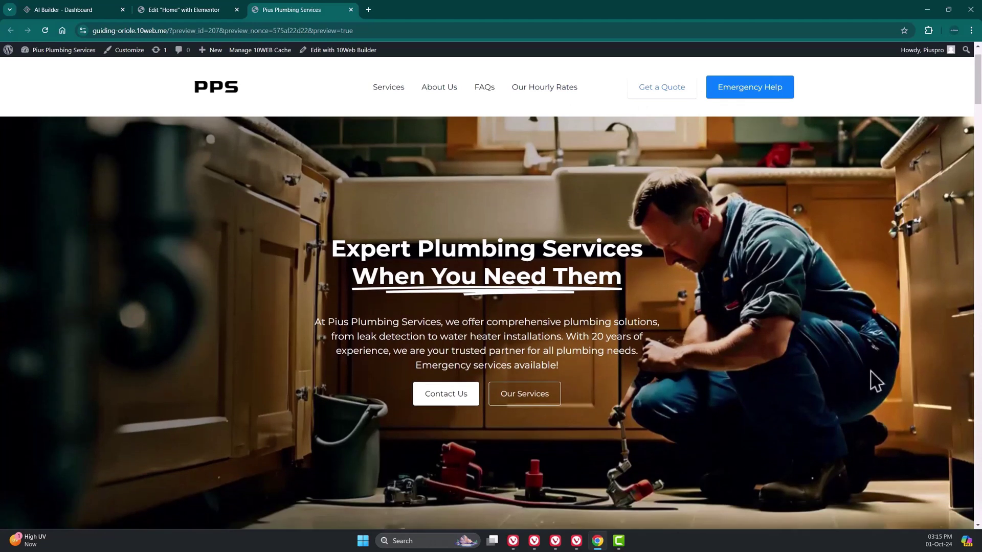
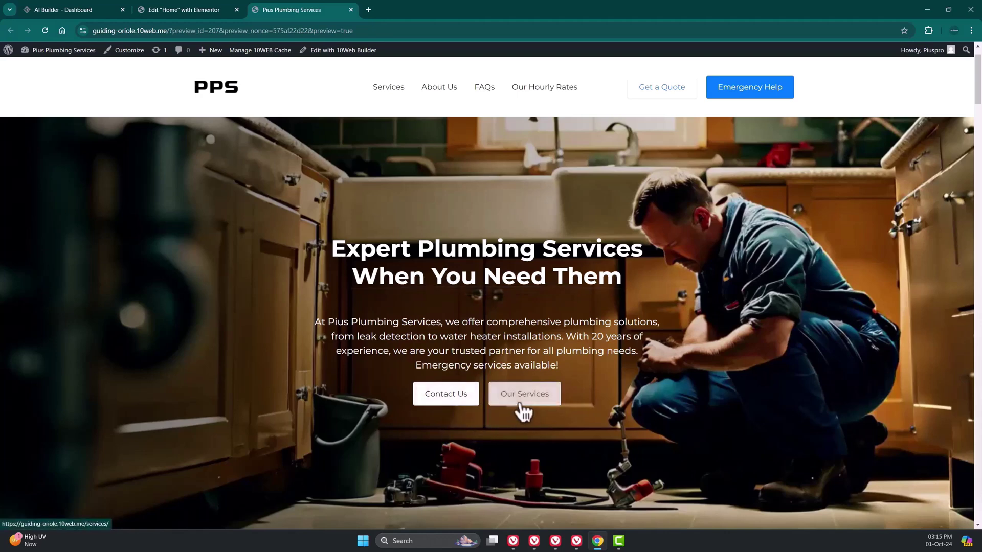
- Scroll through the Pius Plumbing preview, highlighting the 20 years figure in the journey paragraph
scroll(912, 364, down, 4)
scroll(900, 358, down, 4)
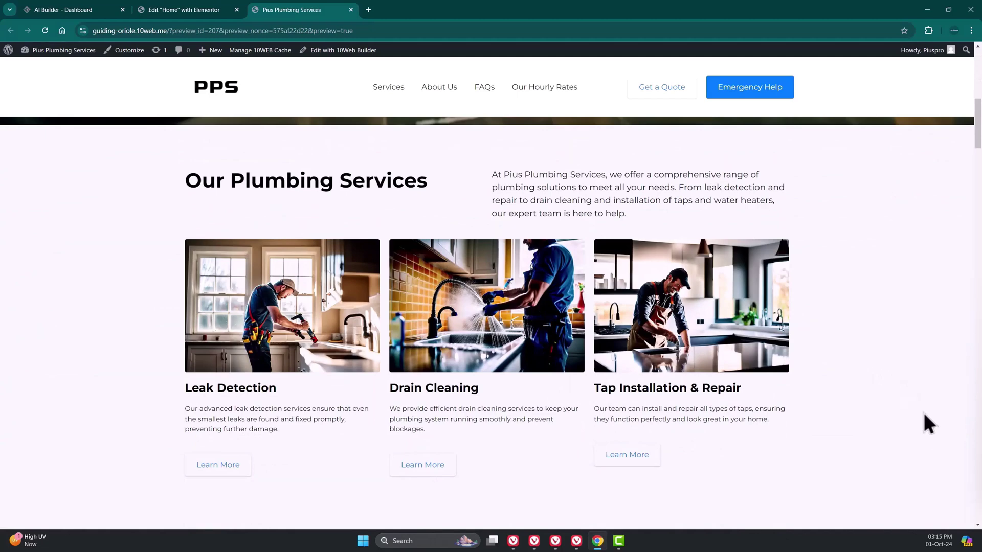
scroll(778, 419, down, 5)
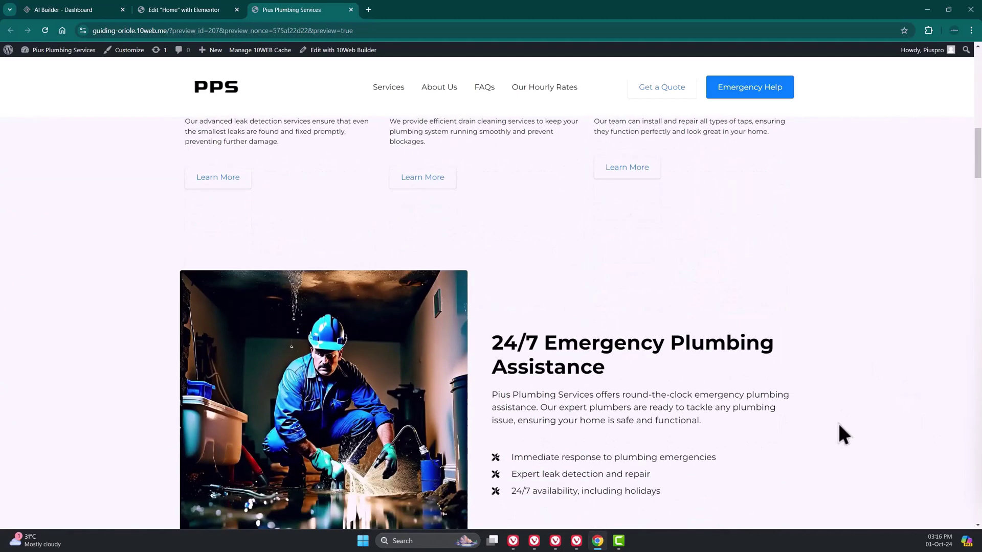
scroll(834, 420, down, 2)
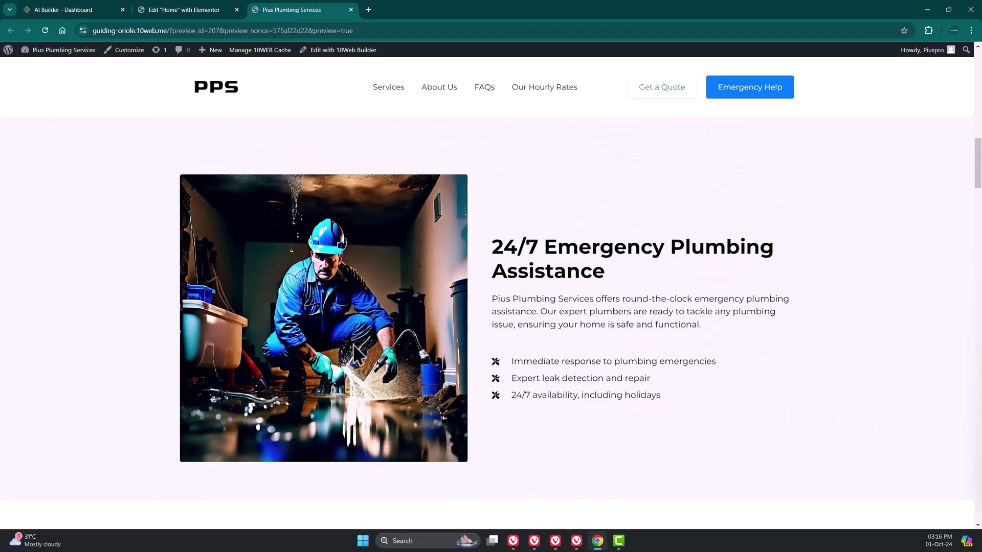
scroll(834, 368, down, 2)
scroll(836, 371, down, 6)
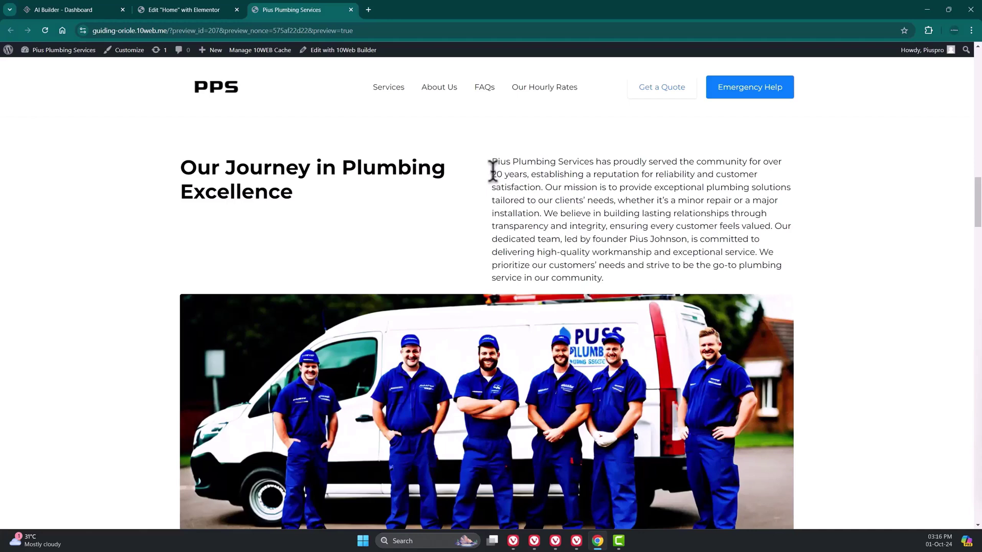
drag(492, 173, 530, 176)
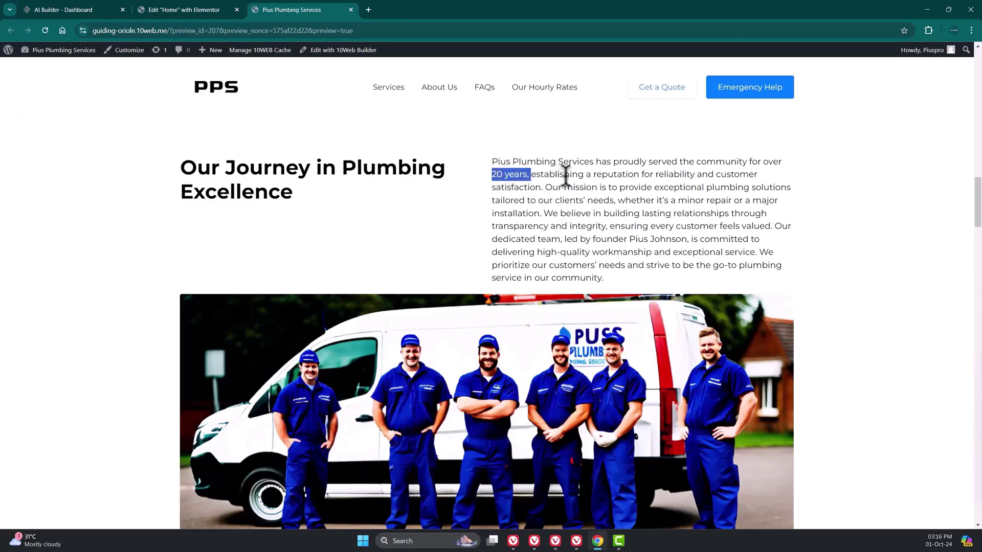
scroll(800, 322, down, 15)
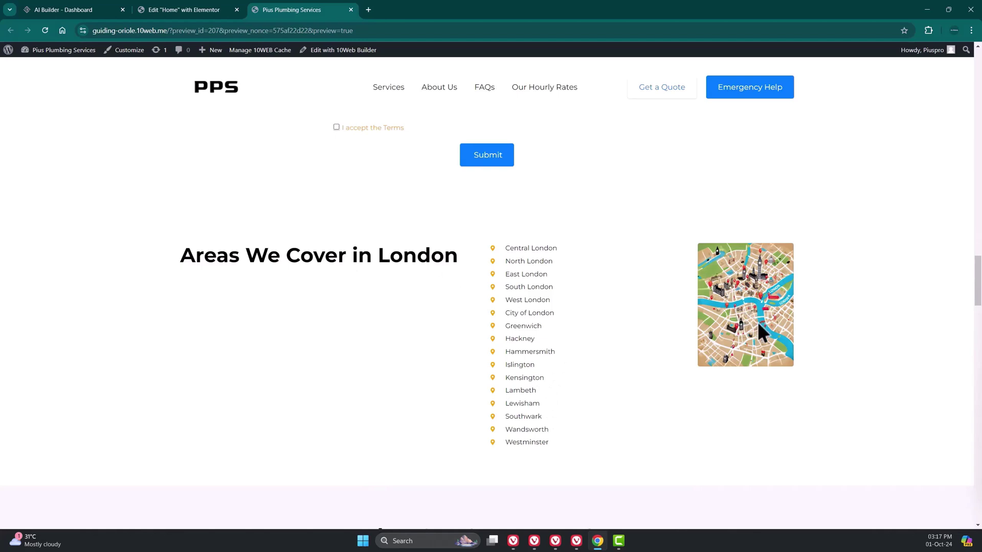
scroll(801, 296, down, 7)
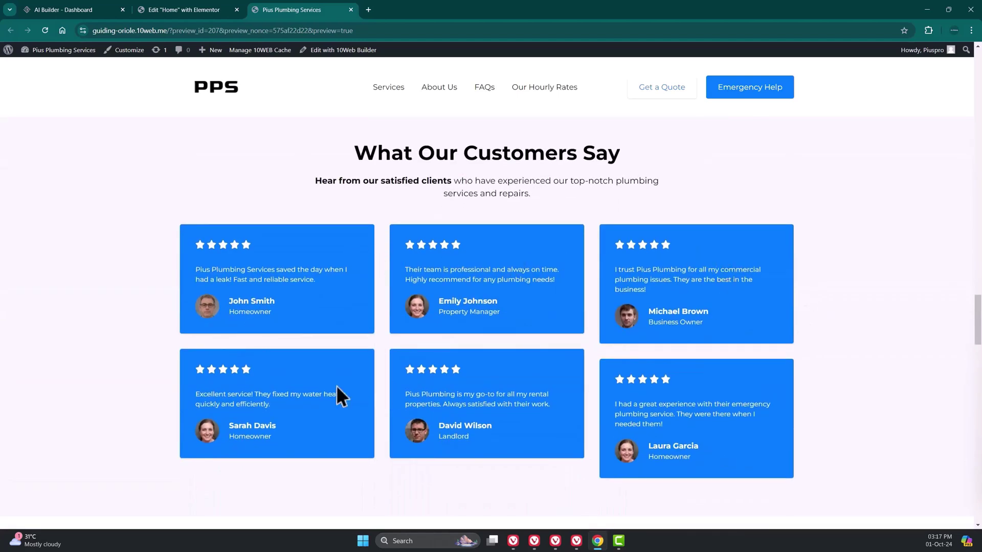
scroll(851, 351, down, 6)
- Expand the services and emergency availability FAQ answers, then test the View Open Positions link
click(717, 247)
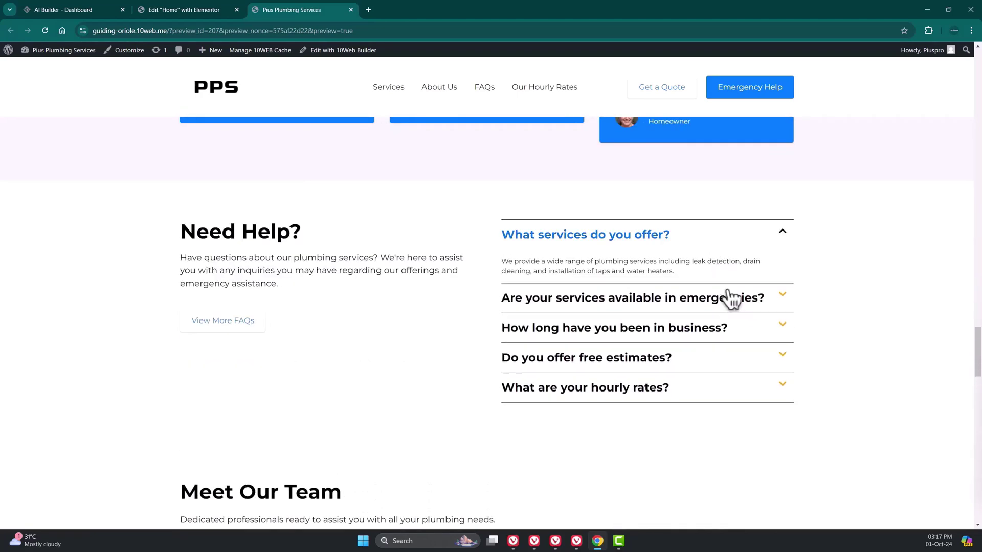
click(729, 297)
scroll(731, 319, down, 4)
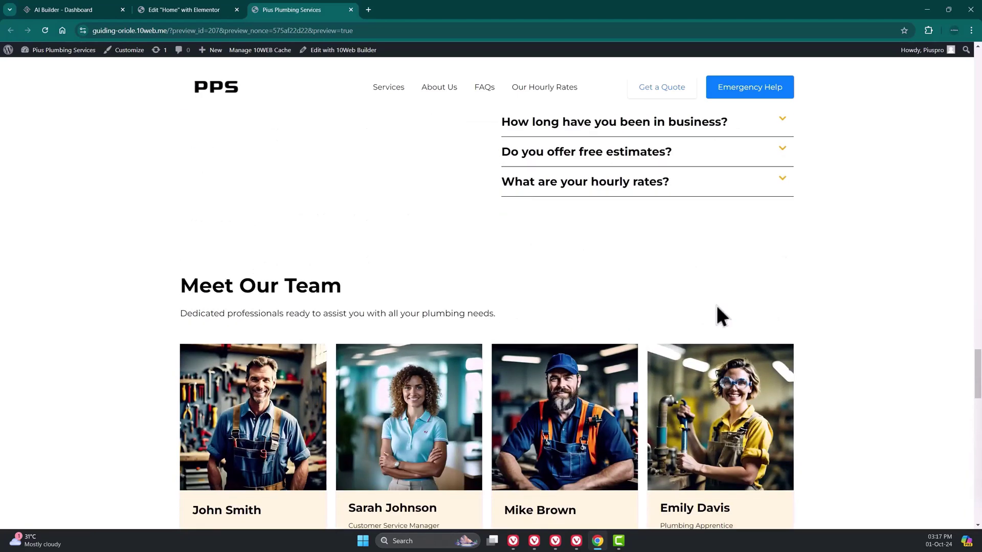
scroll(718, 315, down, 2)
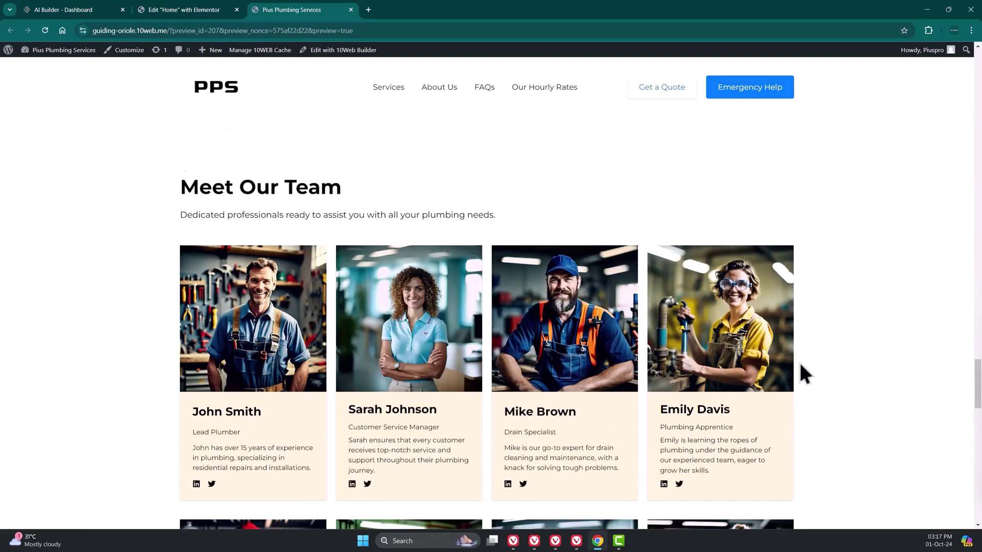
scroll(798, 360, down, 2)
scroll(665, 386, down, 6)
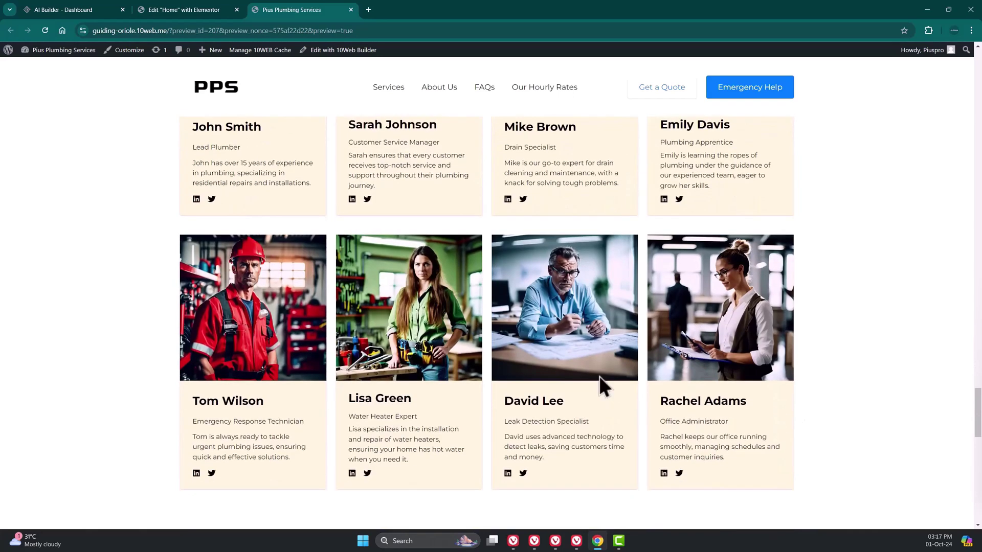
scroll(713, 381, down, 3)
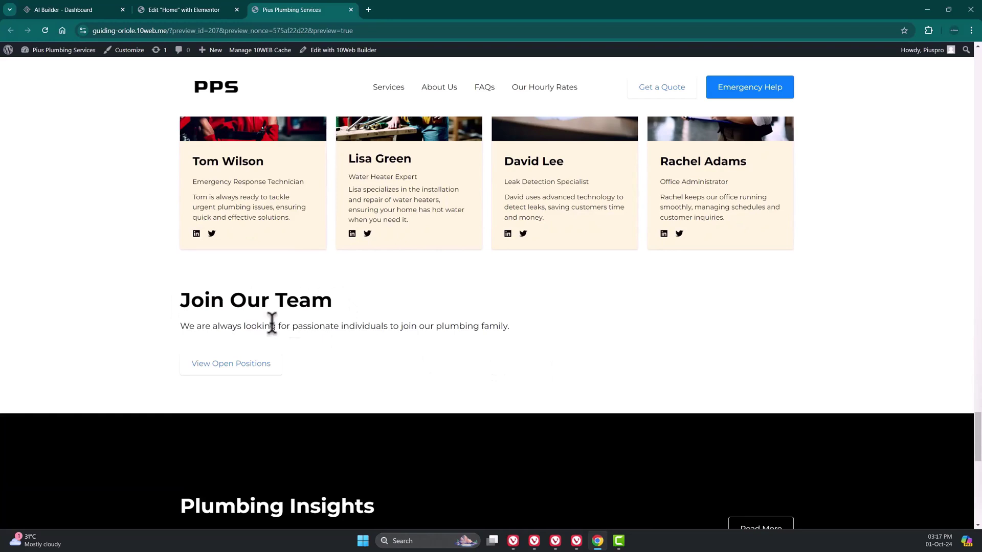
click(302, 190)
- Replace the map picture with a Google Map of London Eye and widen it beside the list
click(188, 8)
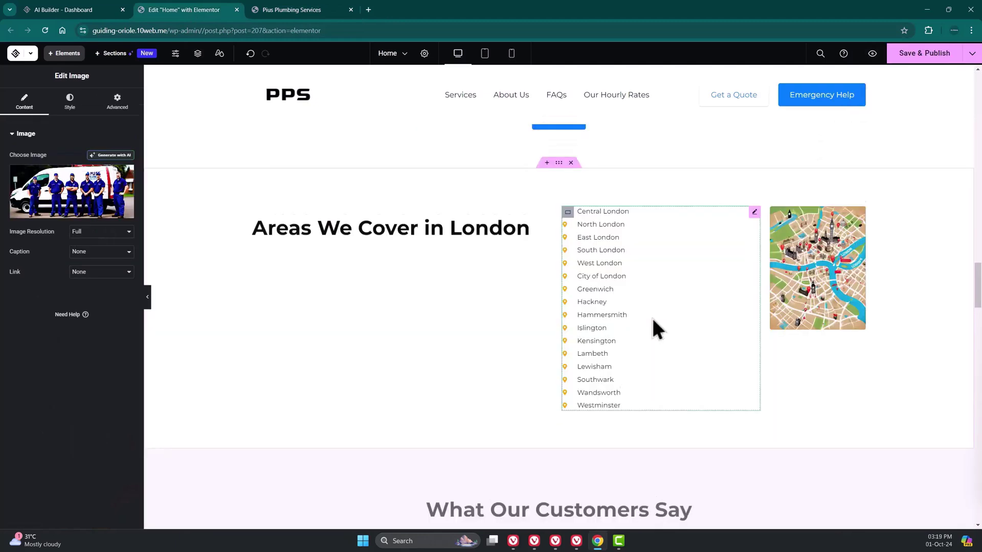
scroll(652, 319, down, 1)
scroll(501, 293, up, 1)
scroll(467, 287, down, 1)
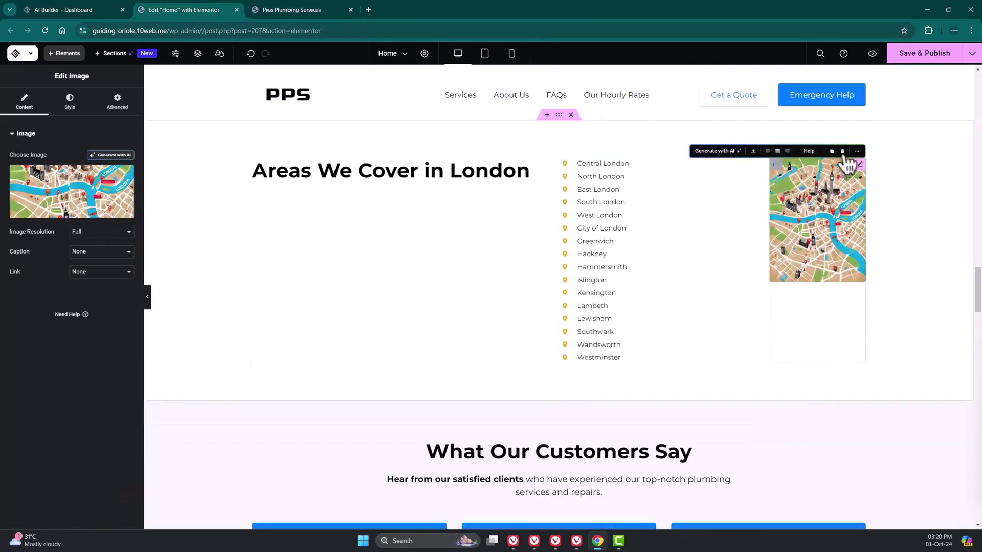
click(842, 151)
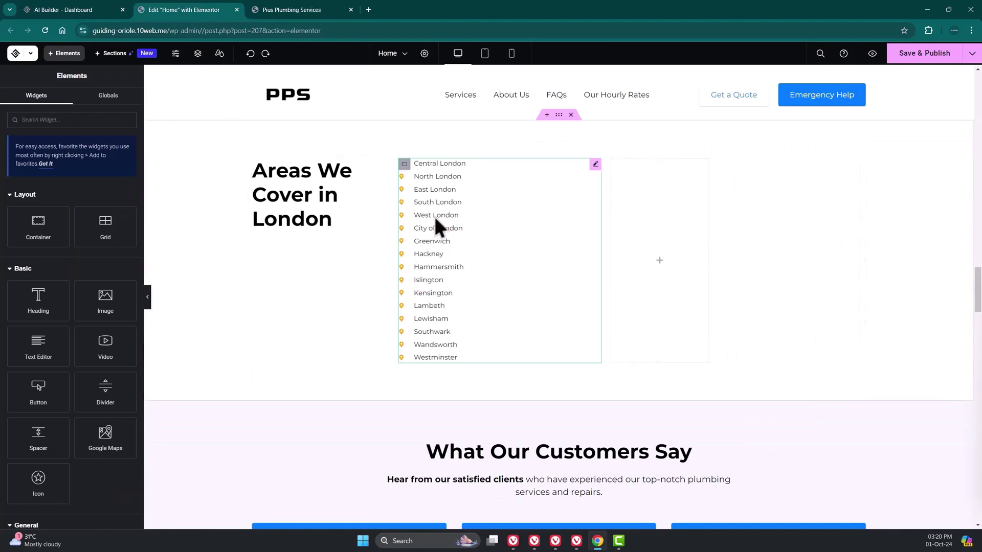
drag(105, 435, 643, 267)
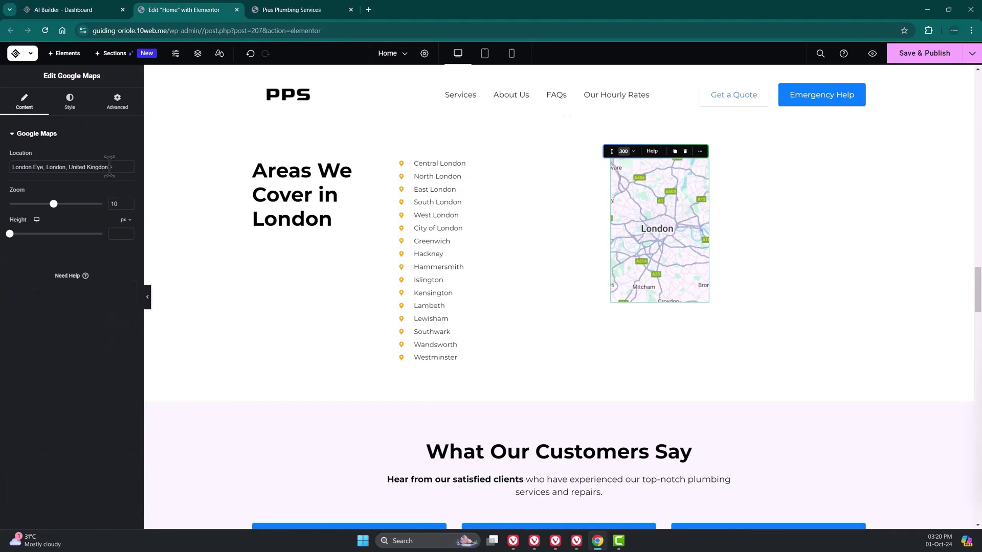
drag(109, 166, 68, 169)
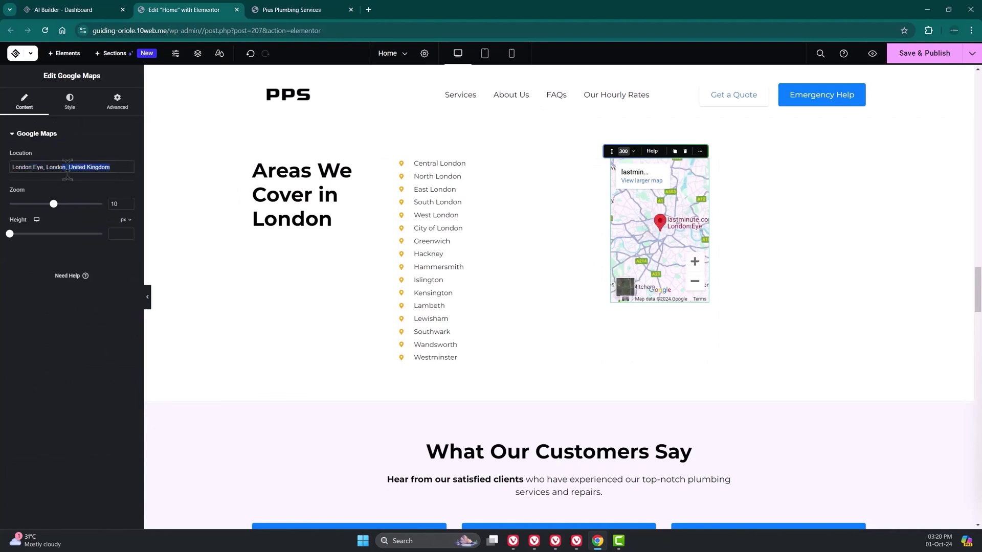
drag(598, 245, 852, 246)
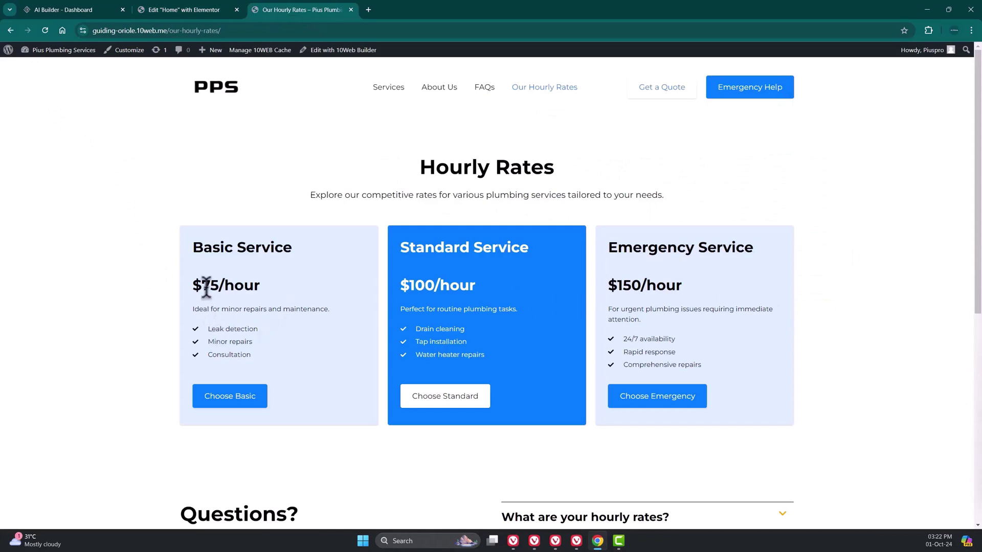
- Check that the What are your hourly rates? answer expands and collapses
scroll(823, 365, down, 4)
scroll(822, 364, down, 2)
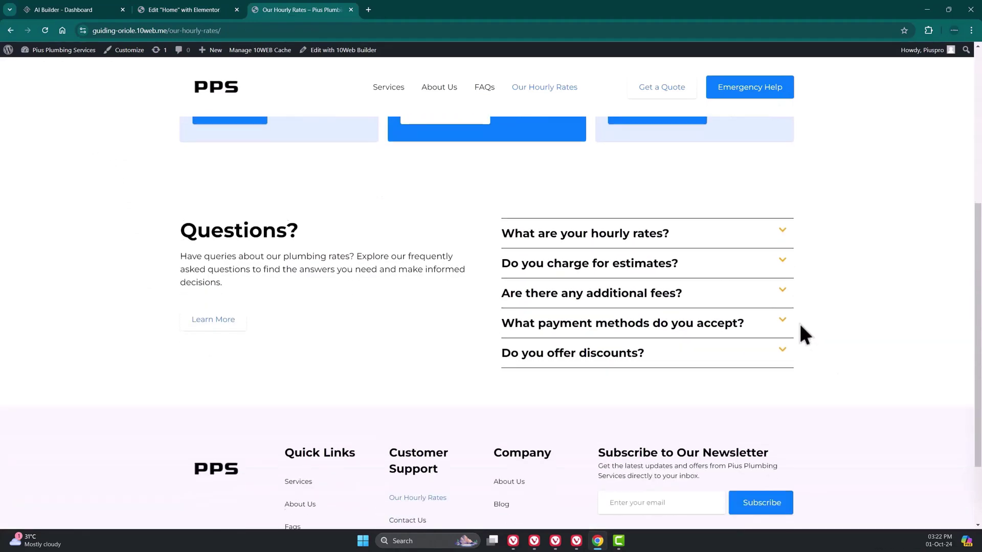
click(732, 236)
click(734, 235)
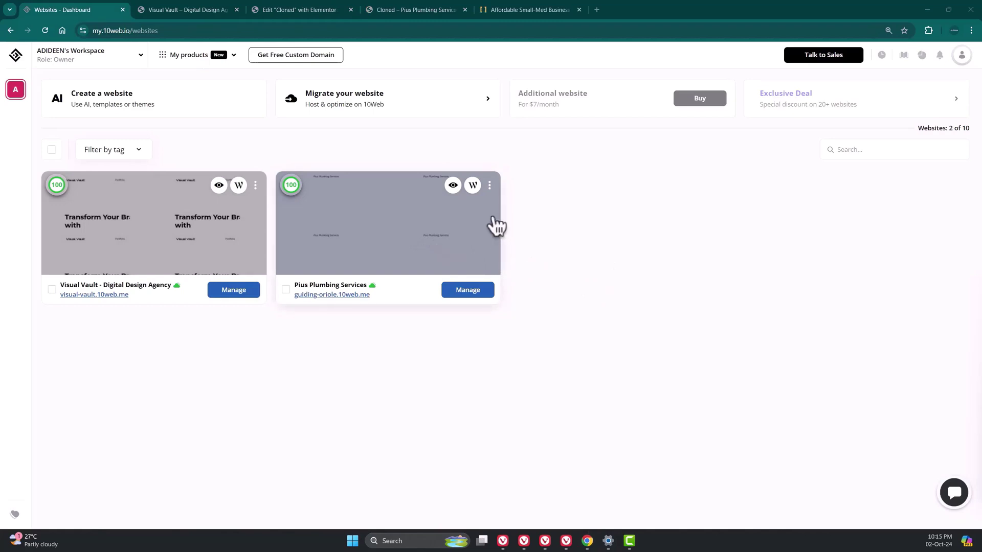
click(489, 186)
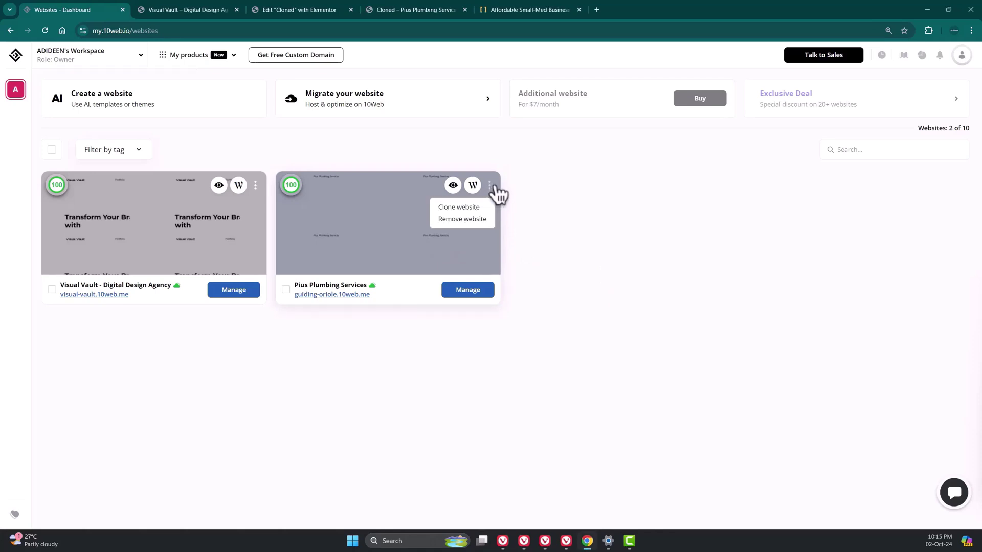
click(477, 207)
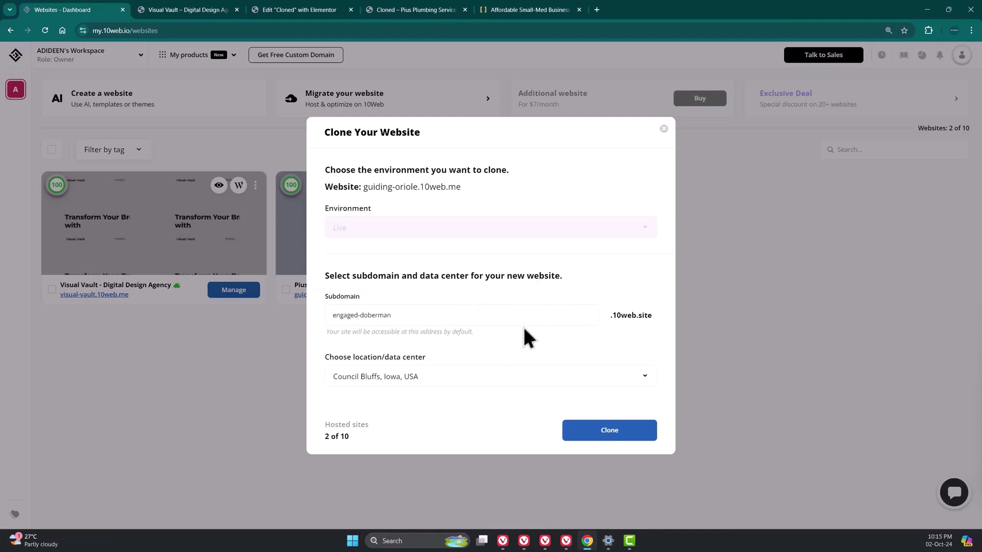
click(665, 131)
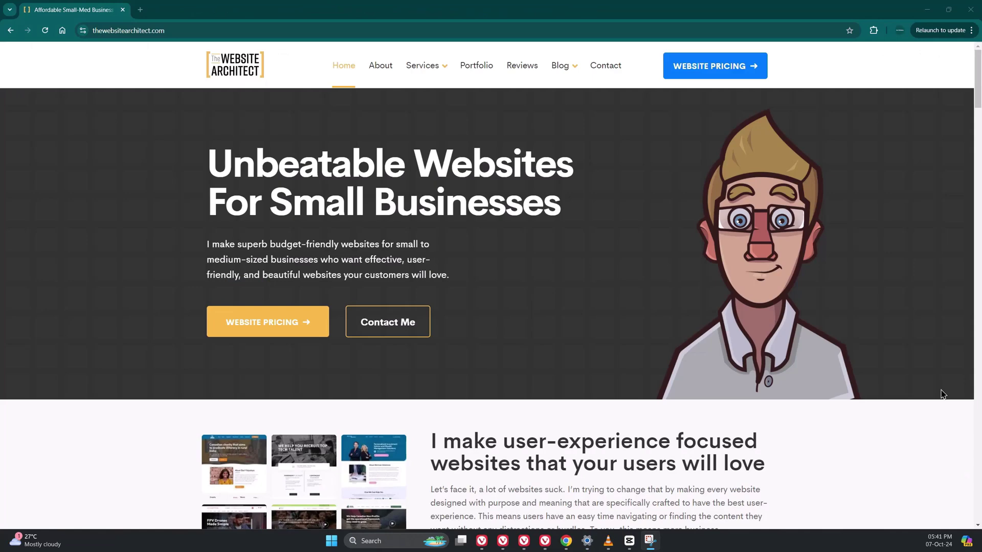
- Scroll thewebsitearchitect.com past Website Design Services down to Websites Built For Success
scroll(944, 394, down, 2)
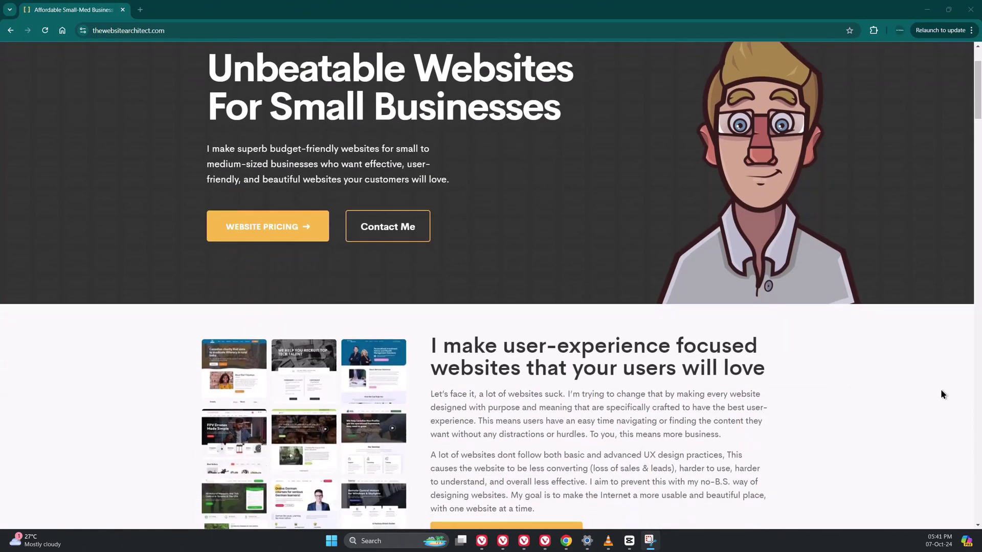
scroll(943, 394, down, 2)
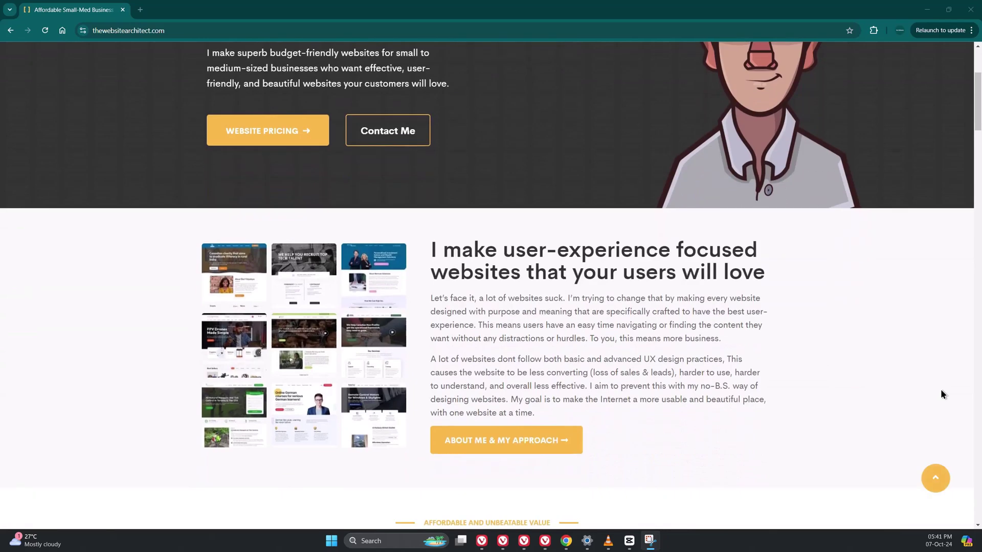
scroll(943, 394, down, 4)
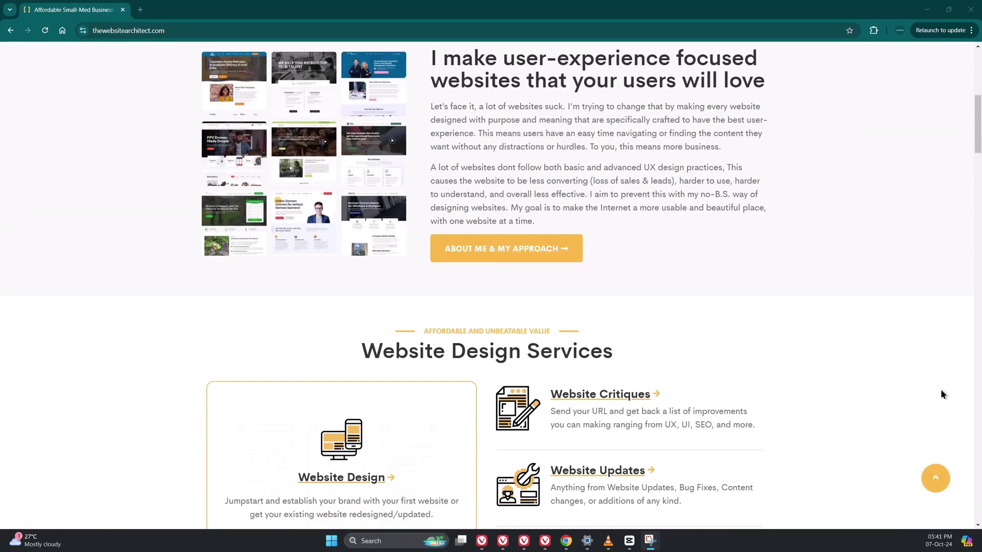
scroll(942, 393, down, 4)
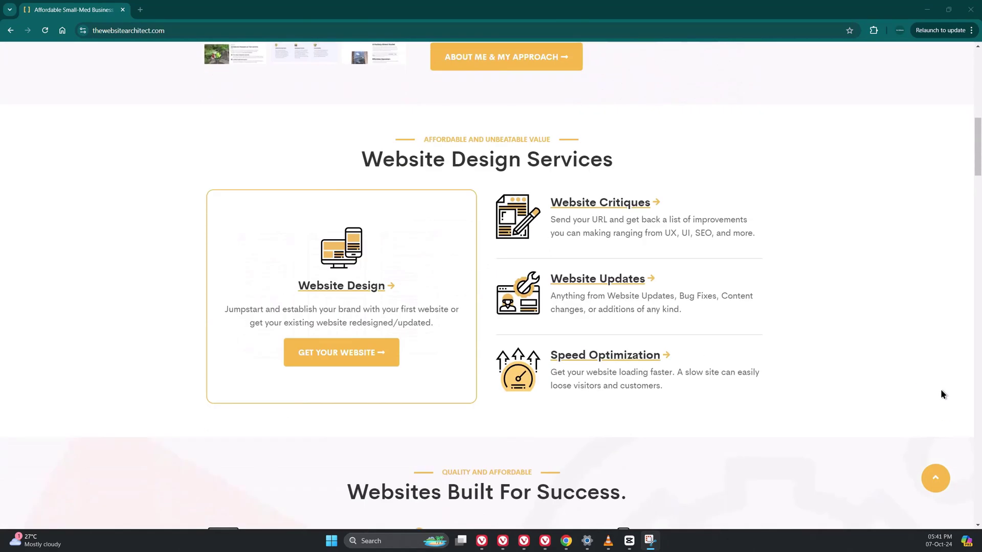
scroll(943, 394, down, 4)
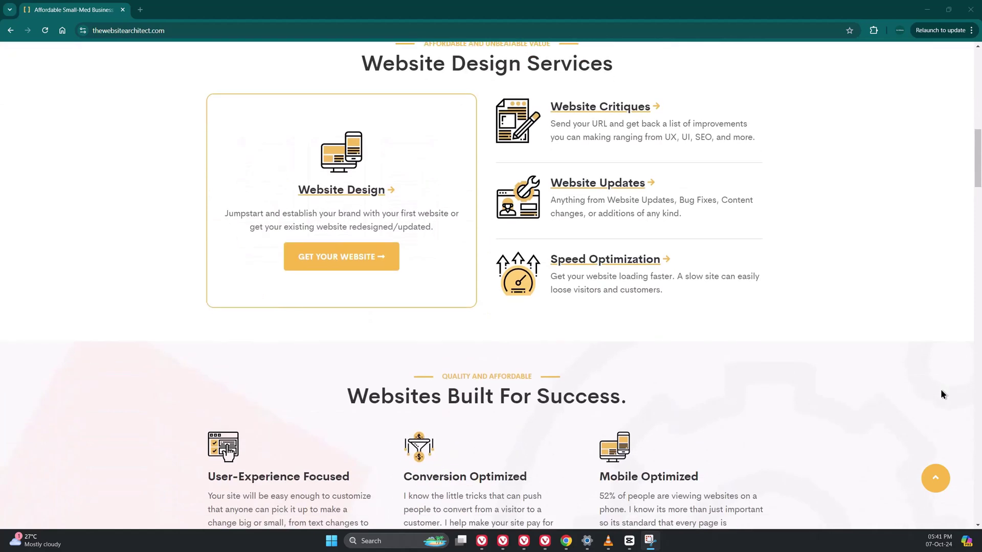
scroll(943, 394, down, 3)
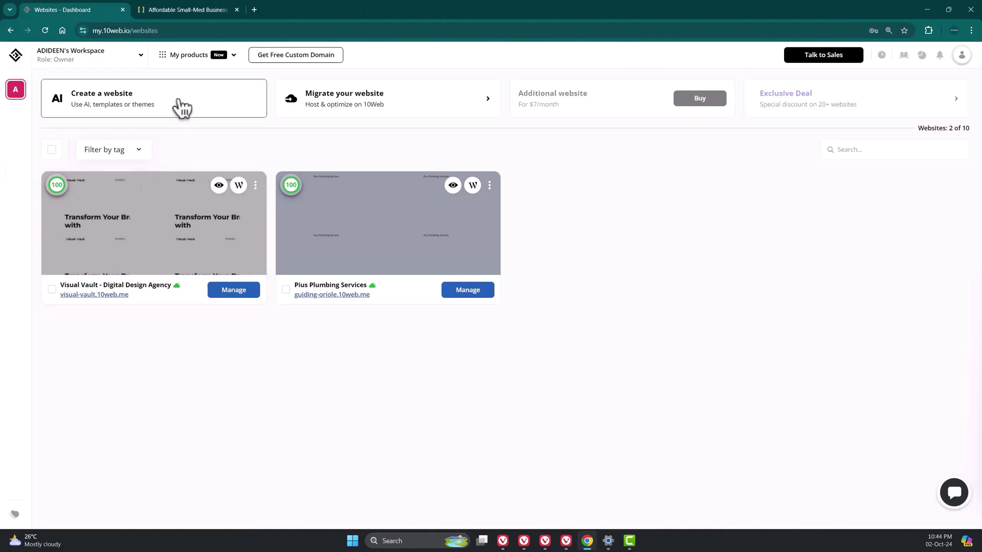
- Create a site titled 'Cloned Website' with an admin username and generated password, then start working on it
click(181, 107)
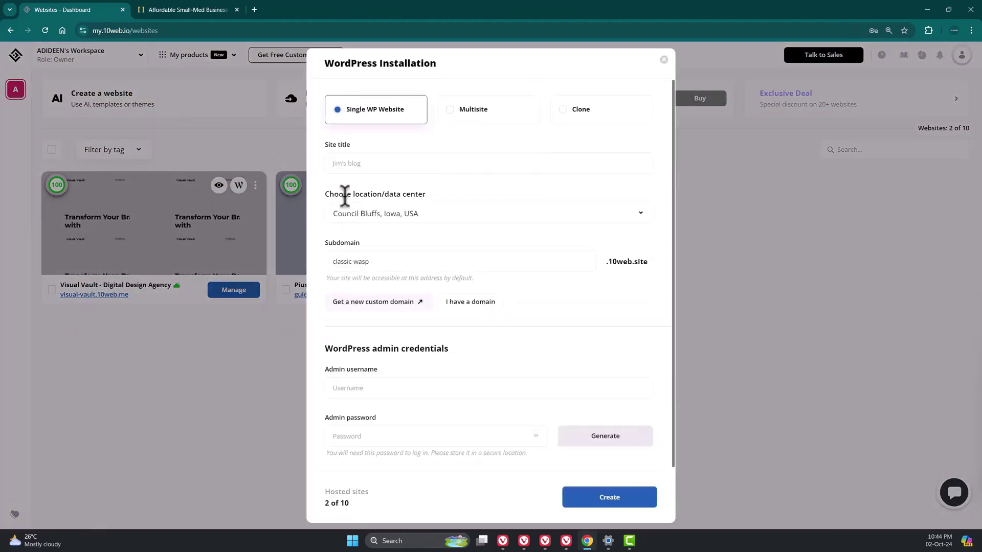
text(Cloned Website)
click(443, 389)
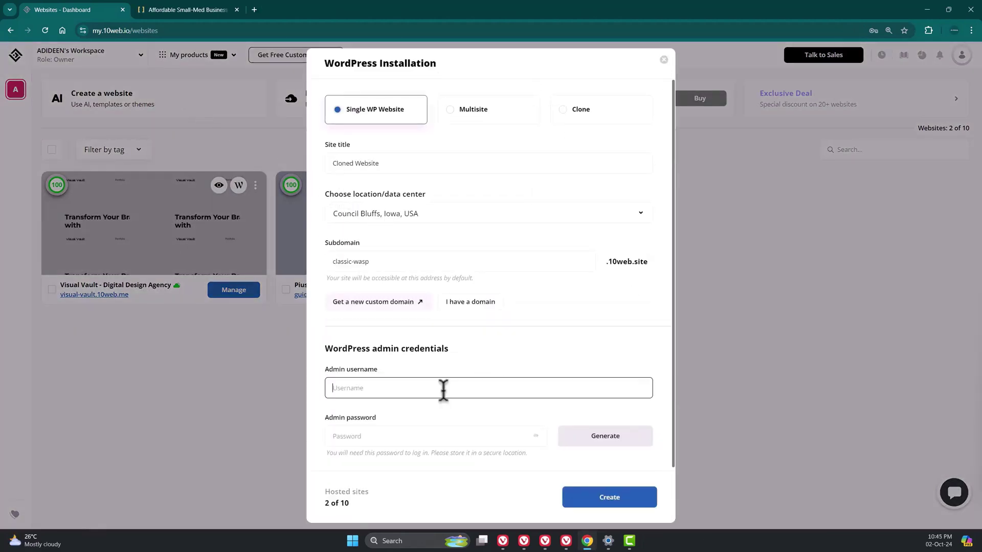
text(ghsghsh)
click(566, 442)
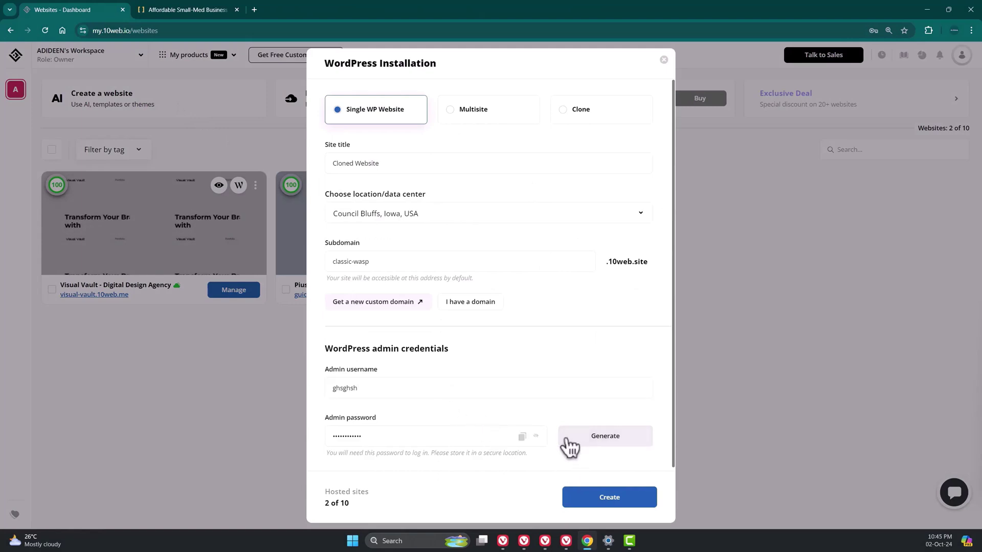
click(608, 498)
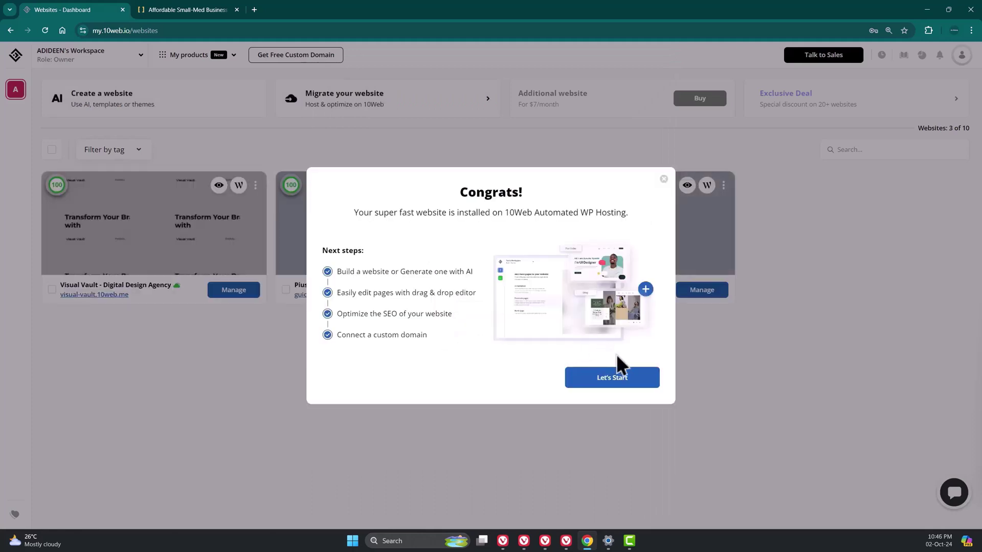
click(646, 381)
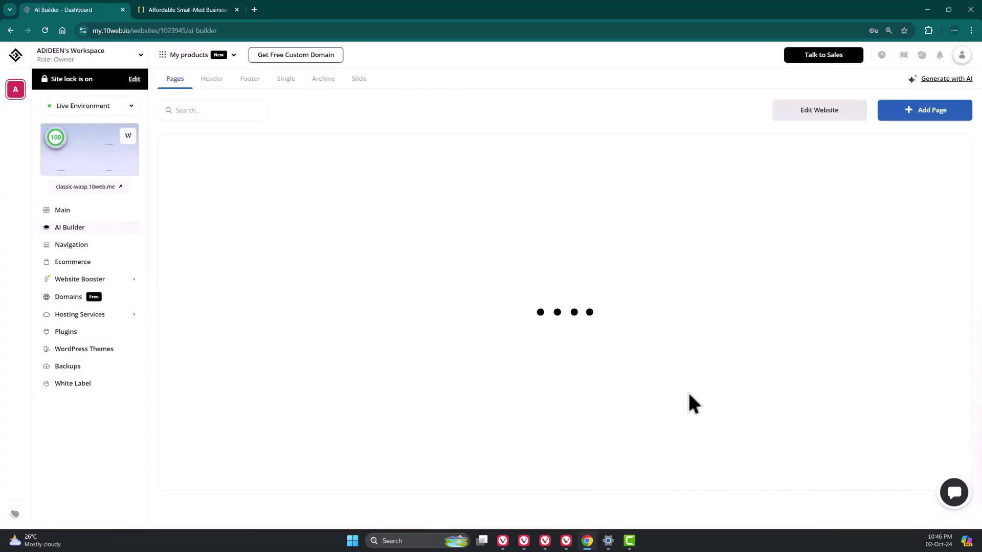
- Add a new page by AI recreation from a URL, titled 'Cloned'
click(947, 122)
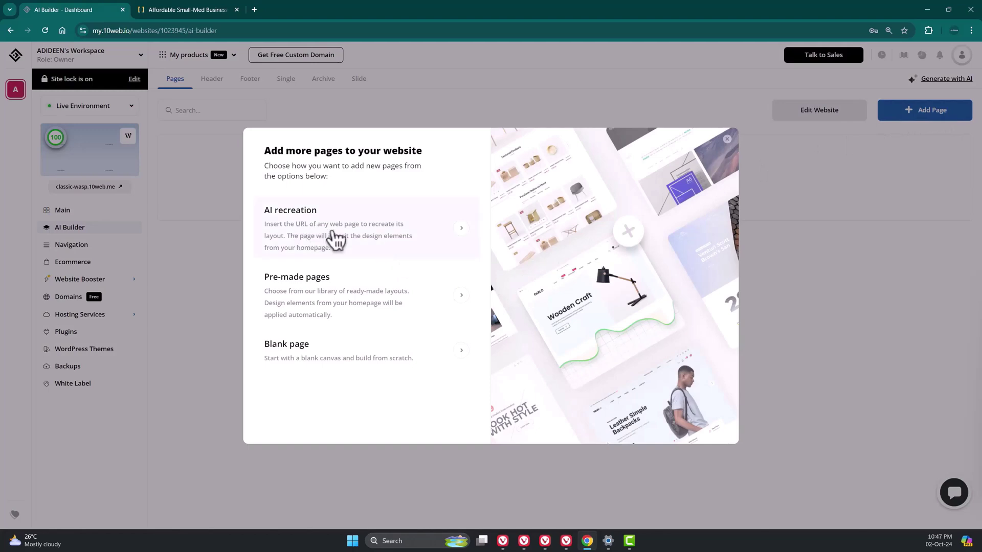
click(340, 240)
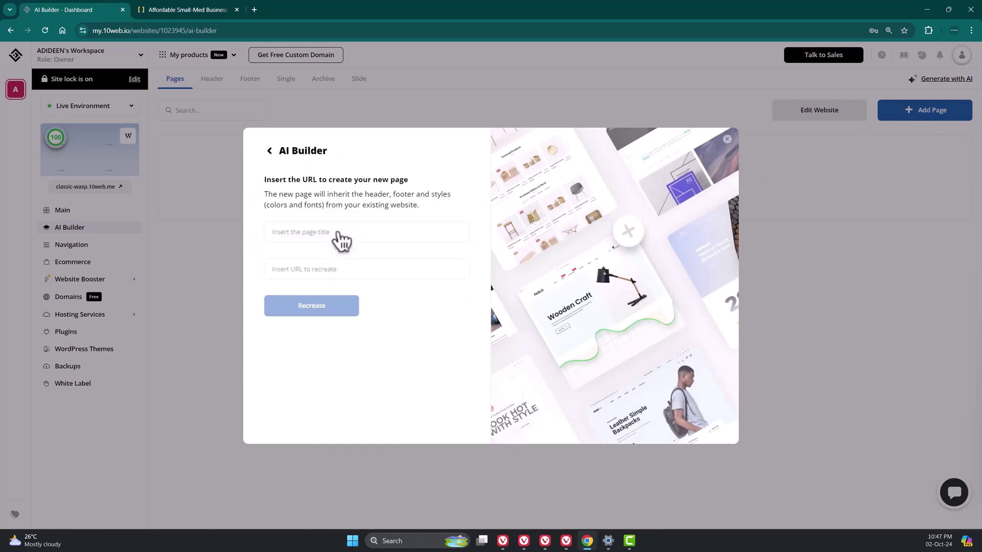
click(397, 237)
text(c)
key(Tab)
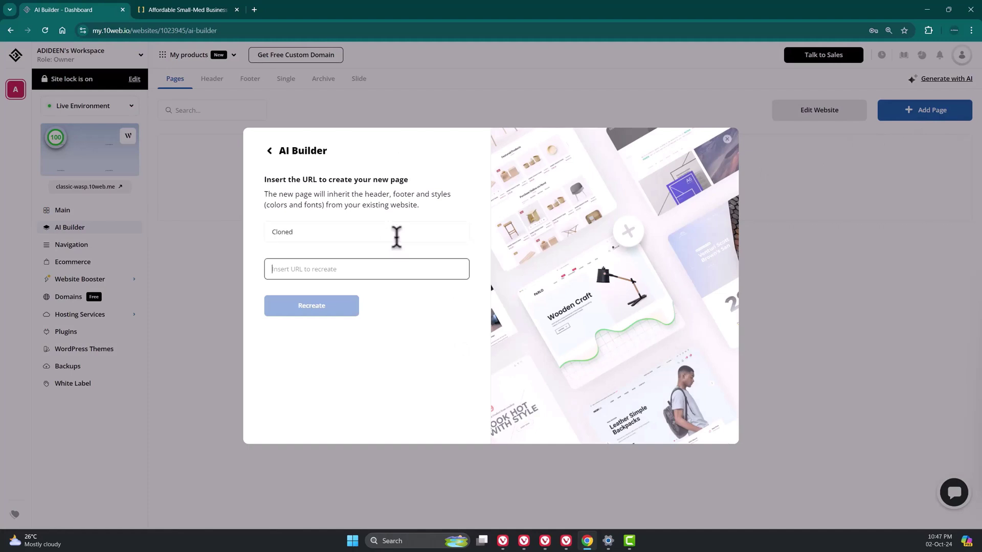
- Paste the thewebsitearchitect.com address, recreate the page, and open it with Preview & Edit
click(210, 10)
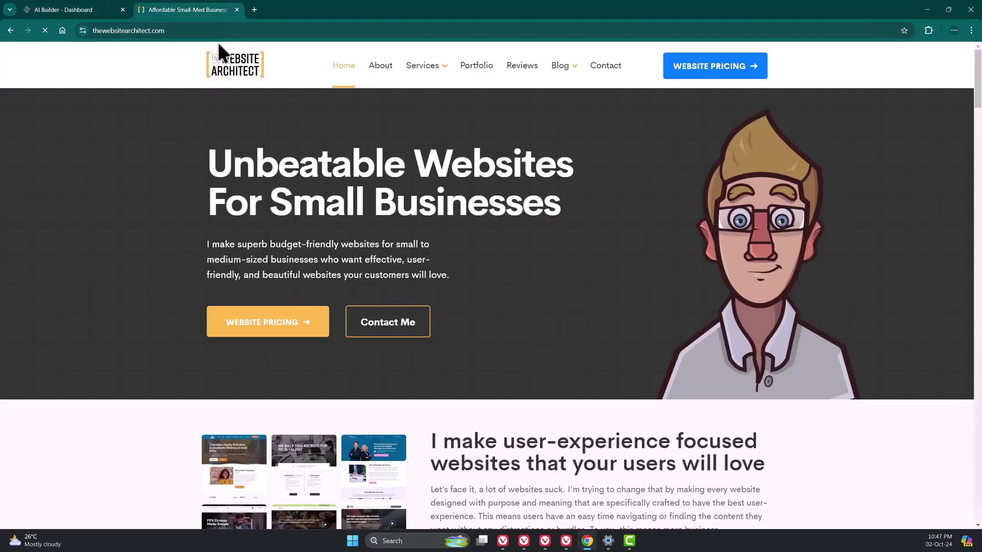
click(82, 11)
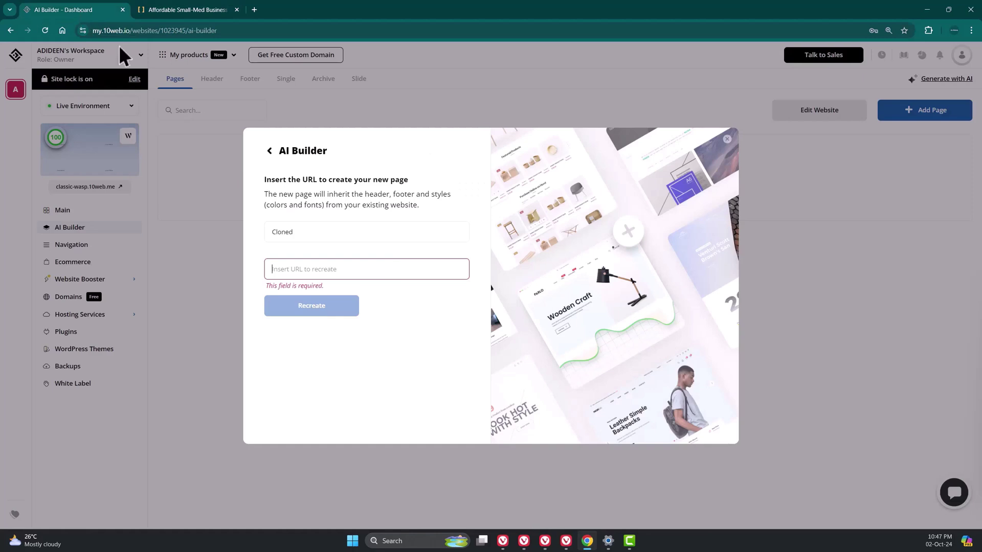
text(https://thewebsitearchitect.com/)
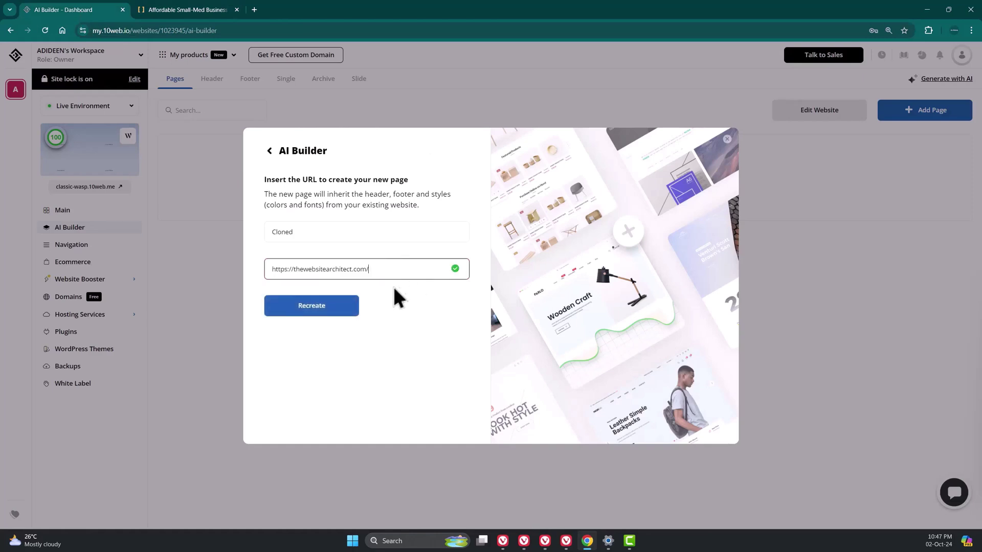
click(312, 310)
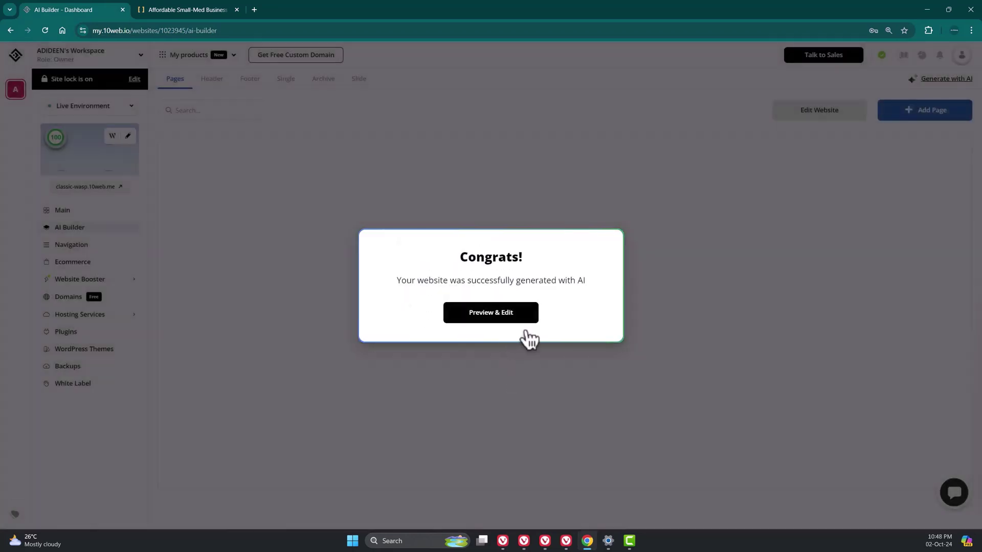
click(534, 321)
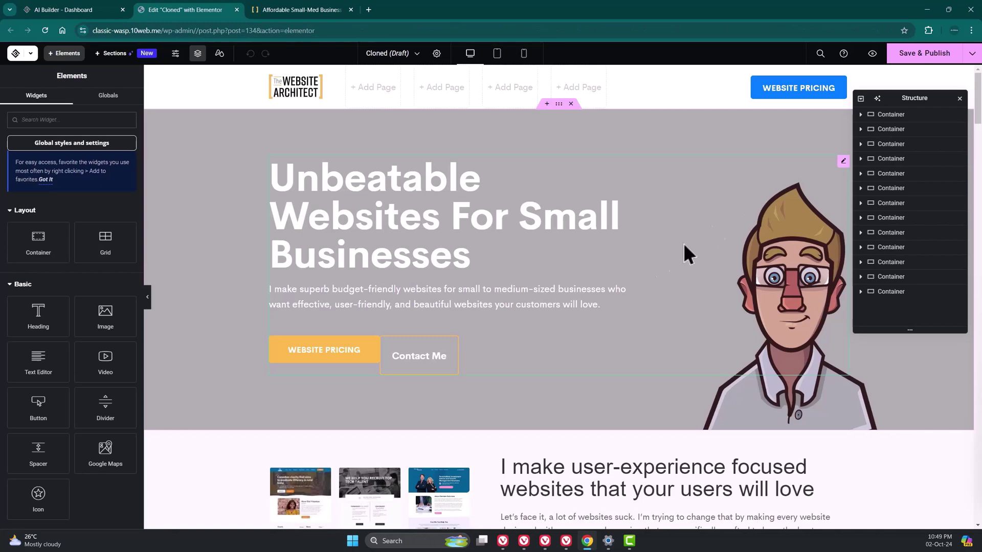
- Preview the Cloned page in a new tab and compare its hero heading, text and buttons with the original
click(872, 53)
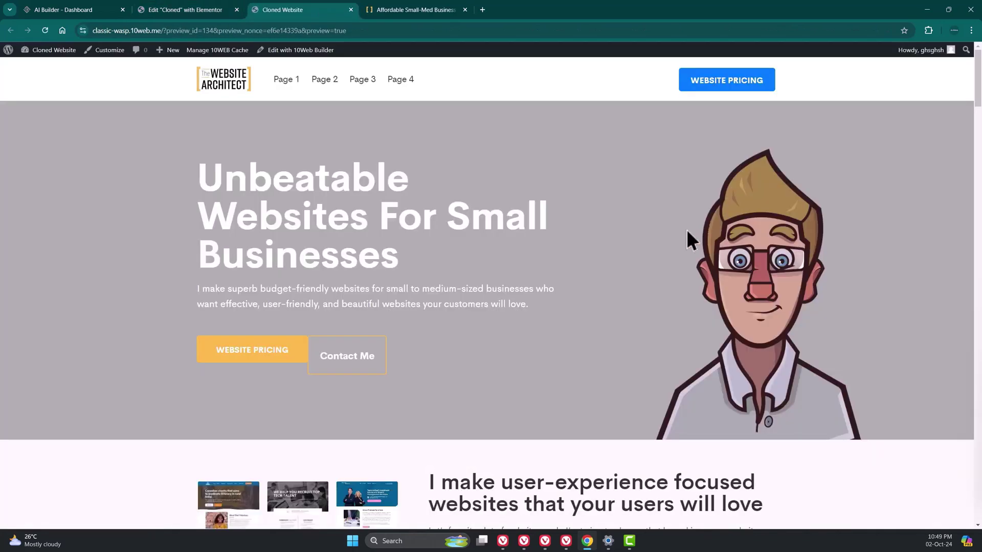
click(401, 11)
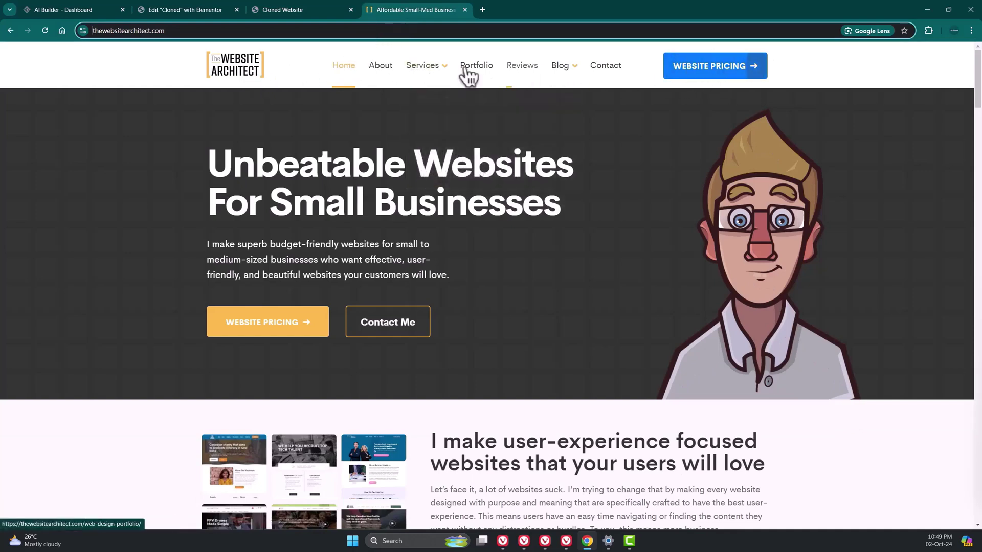
click(333, 10)
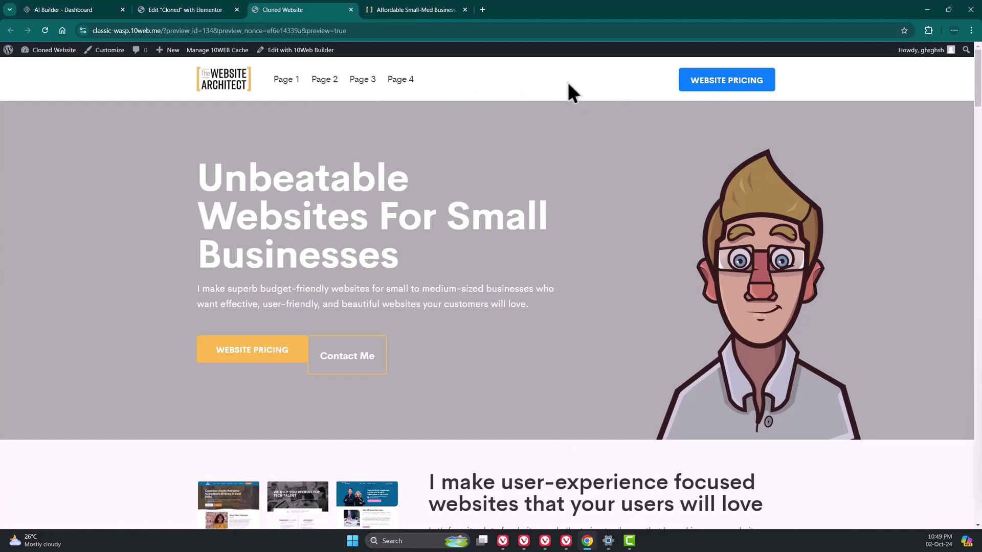
click(411, 10)
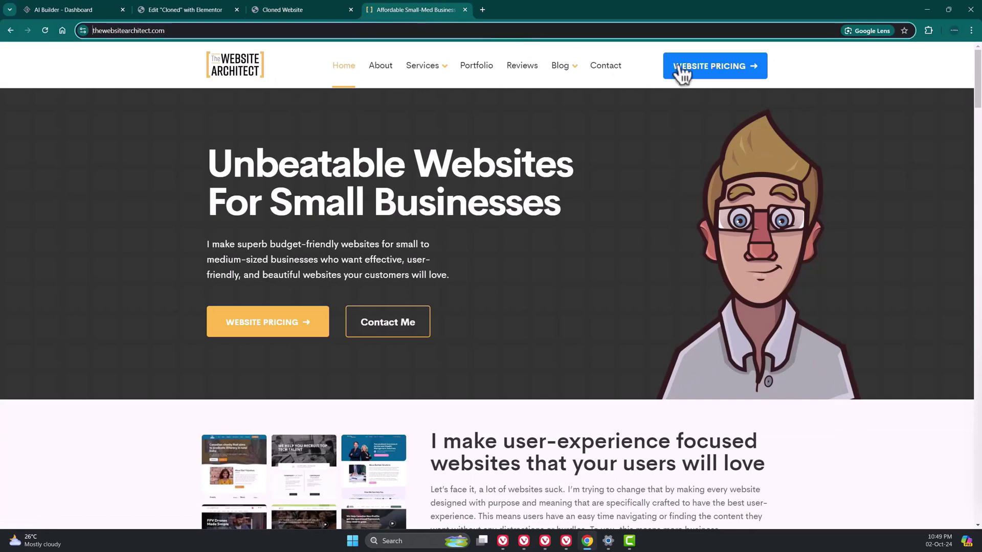
click(315, 8)
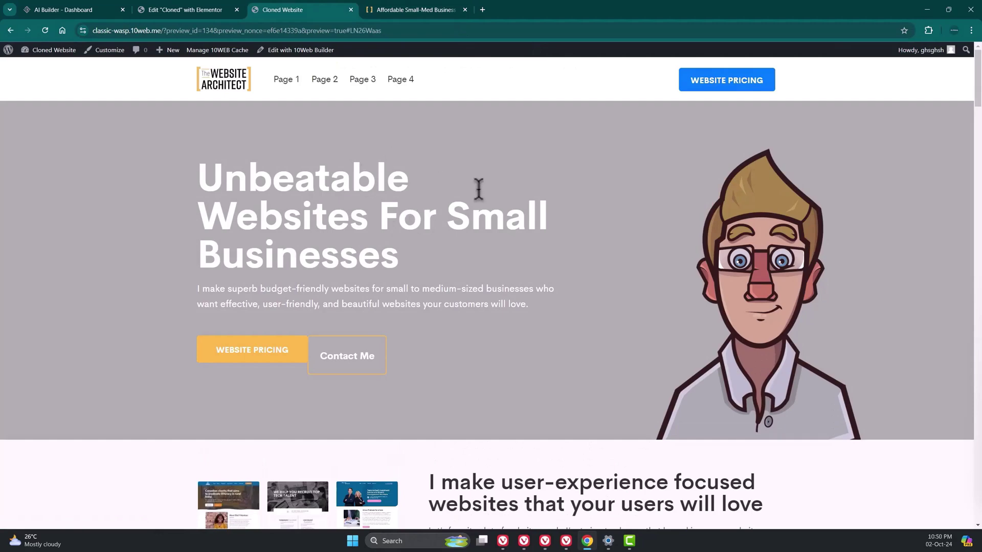
click(389, 10)
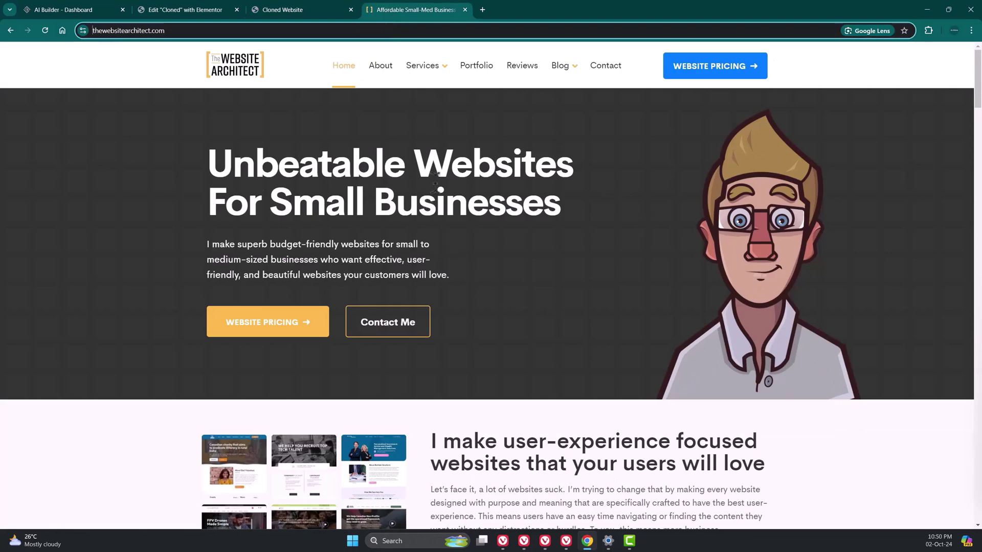
key(ctrl+shift+Tab)
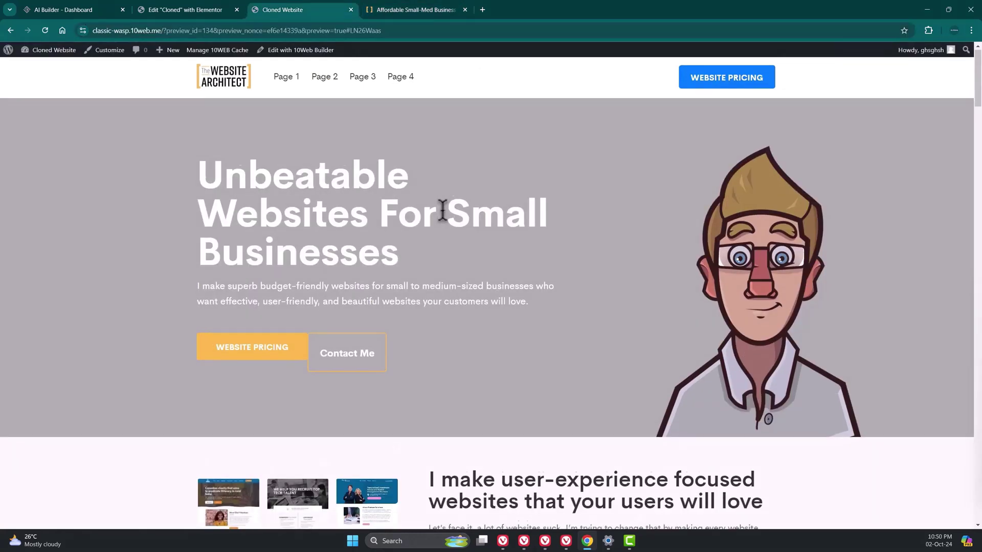
- Compare the upper sections of the cloned and original pages tab by tab
scroll(443, 210, down, 5)
key(ctrl+Tab)
scroll(543, 197, down, 4)
scroll(543, 197, down, 1)
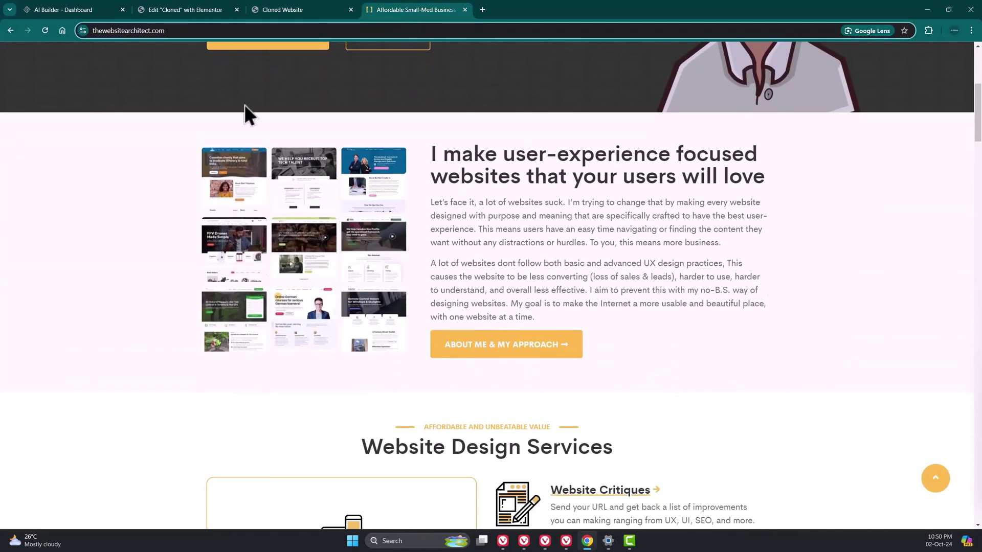
click(281, 13)
key(ctrl+Tab)
scroll(549, 191, down, 5)
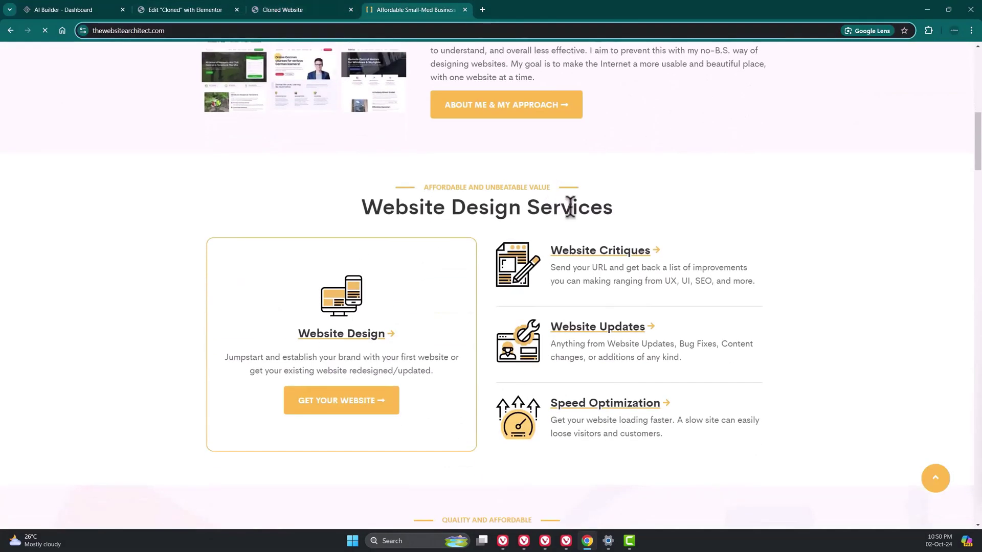
key(ctrl+shift+Tab)
scroll(392, 161, down, 5)
scroll(392, 161, down, 1)
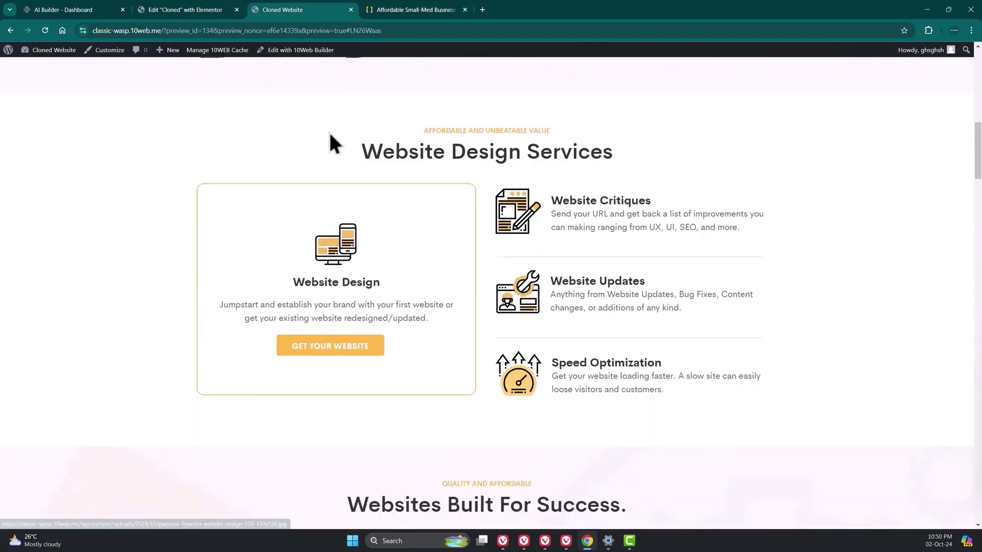
- Compare the services and features sections of both pages while scrolling down
click(398, 11)
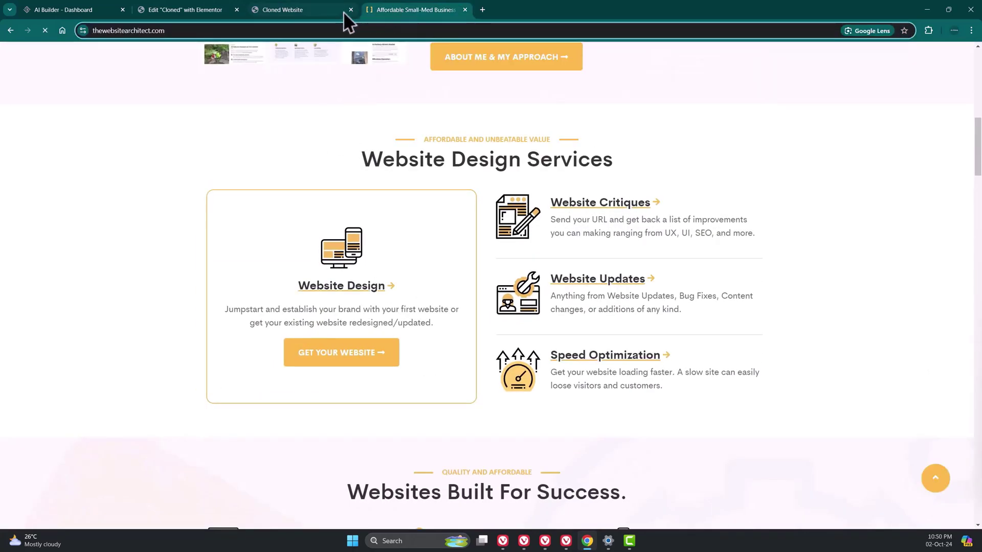
click(316, 12)
click(389, 11)
click(330, 11)
scroll(369, 99, down, 7)
click(391, 11)
scroll(406, 122, down, 7)
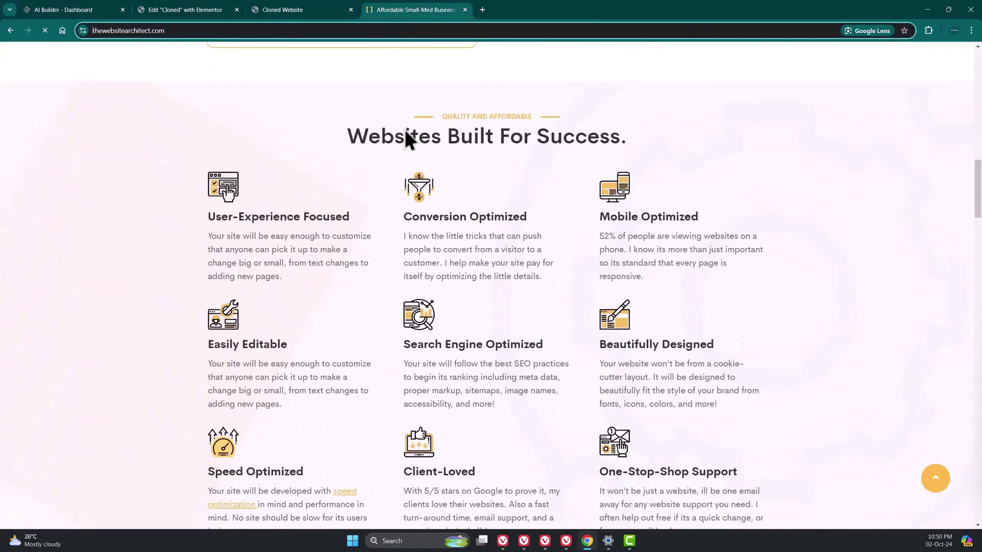
click(312, 12)
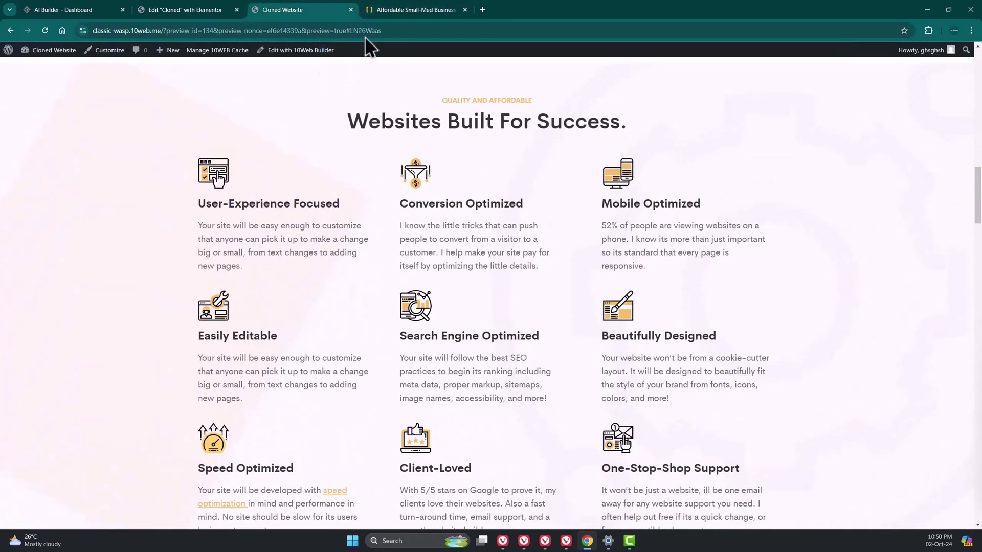
click(383, 10)
click(306, 15)
click(391, 10)
scroll(413, 110, down, 10)
click(307, 9)
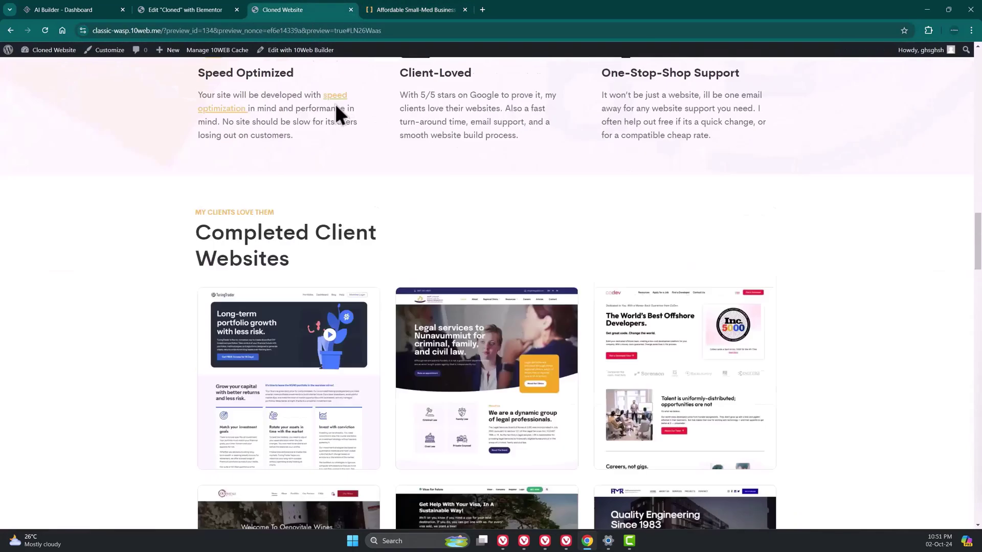
scroll(358, 97, down, 15)
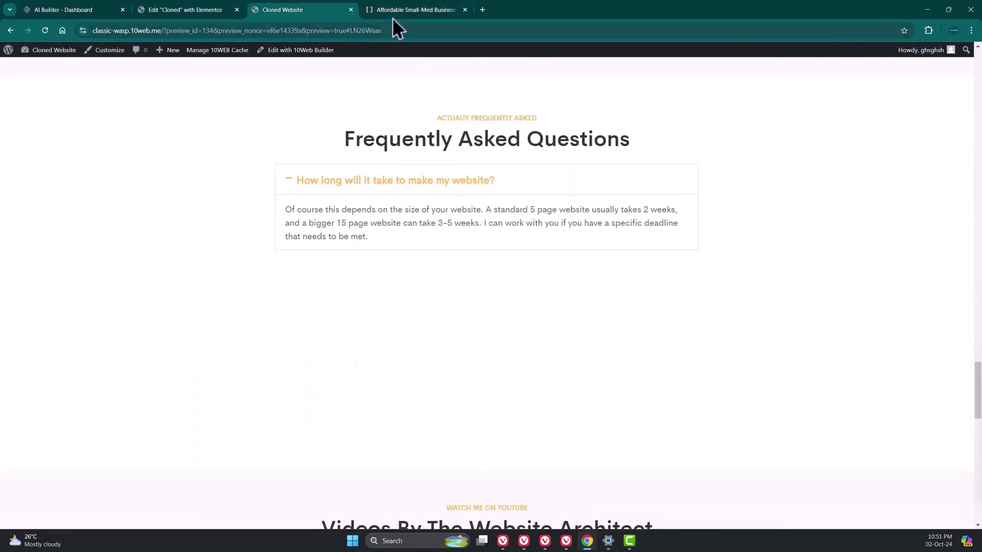
- Expand the unexpected costs and own updates FAQ answers on the original, then toggle the clone's first FAQ answer
click(393, 13)
click(409, 258)
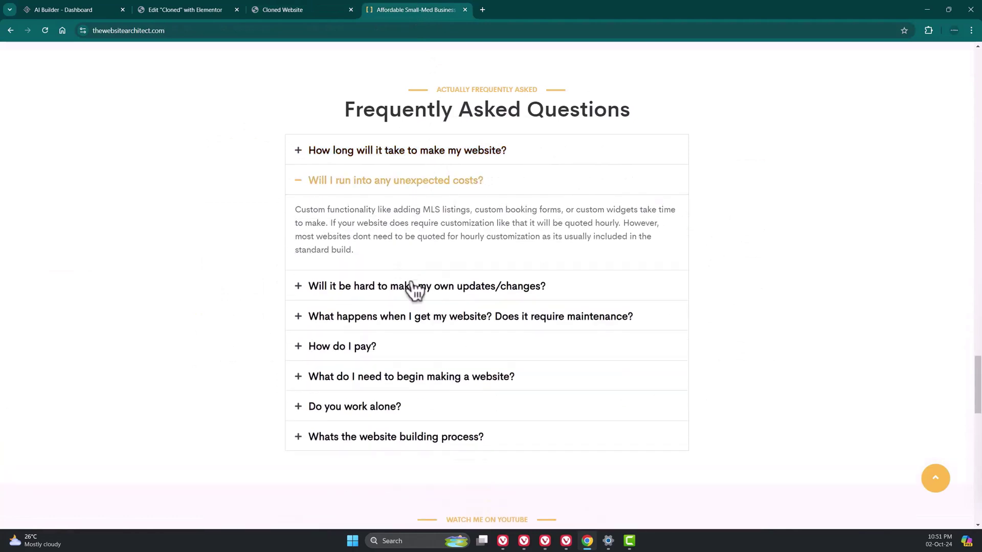
click(414, 286)
click(291, 12)
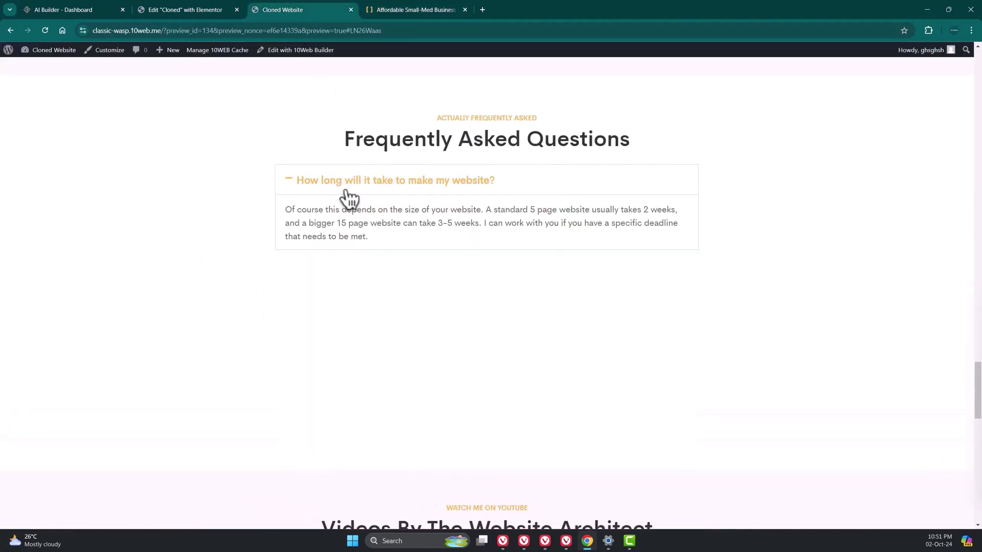
click(410, 189)
click(406, 190)
- Compare the YouTube videos sections, then return to the Cloned page in Elementor
key(ctrl+Tab)
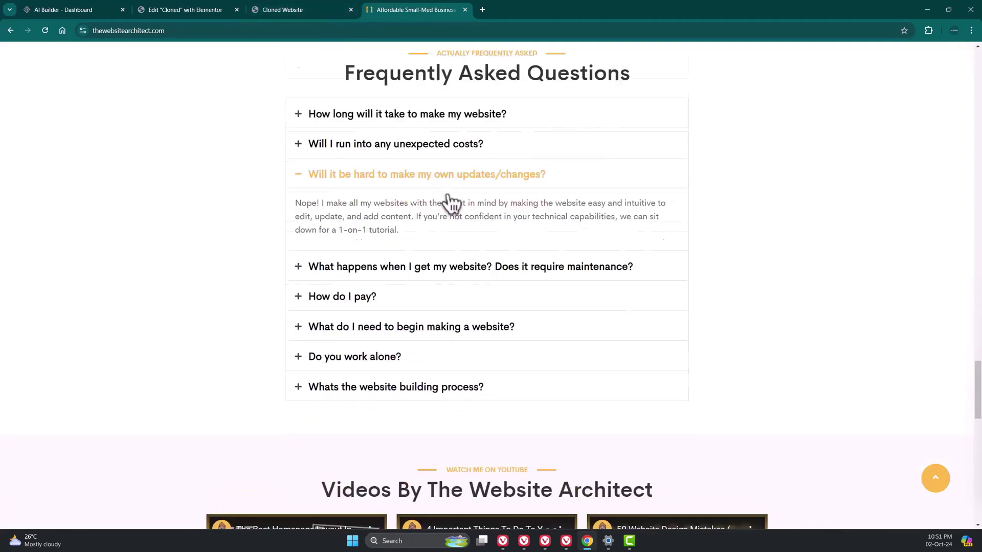
scroll(450, 204, down, 5)
click(312, 10)
scroll(394, 193, down, 6)
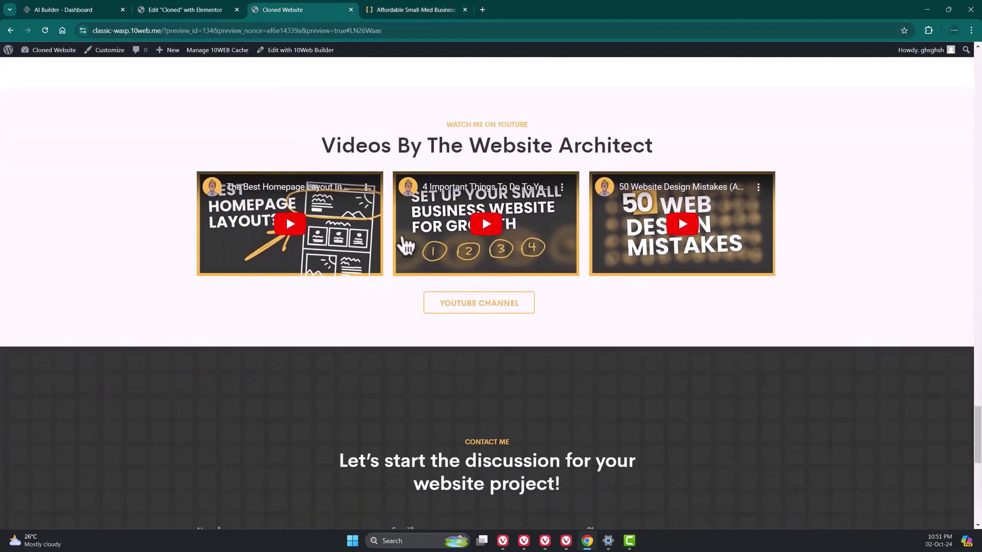
click(486, 241)
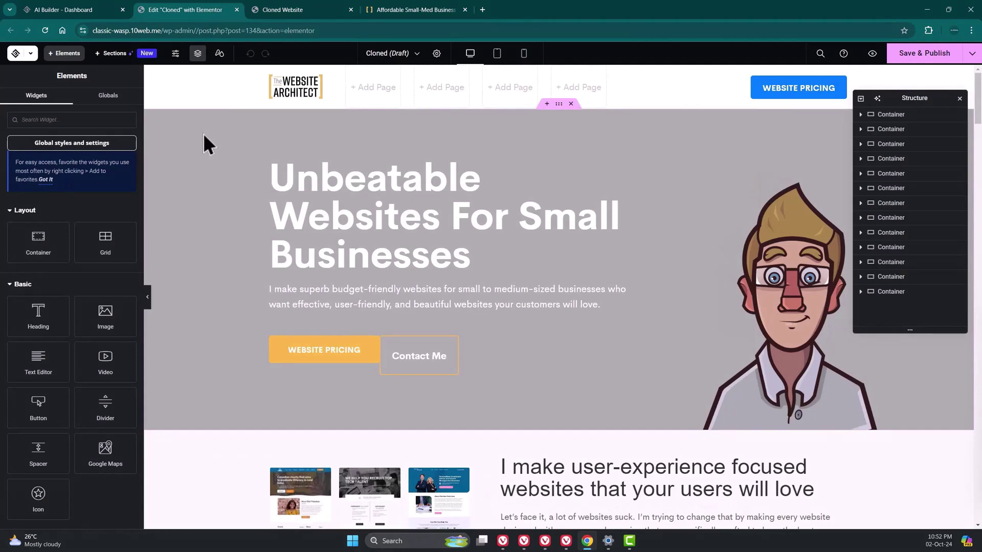
- Change the hero container's background from grey to near-black #252323
click(205, 134)
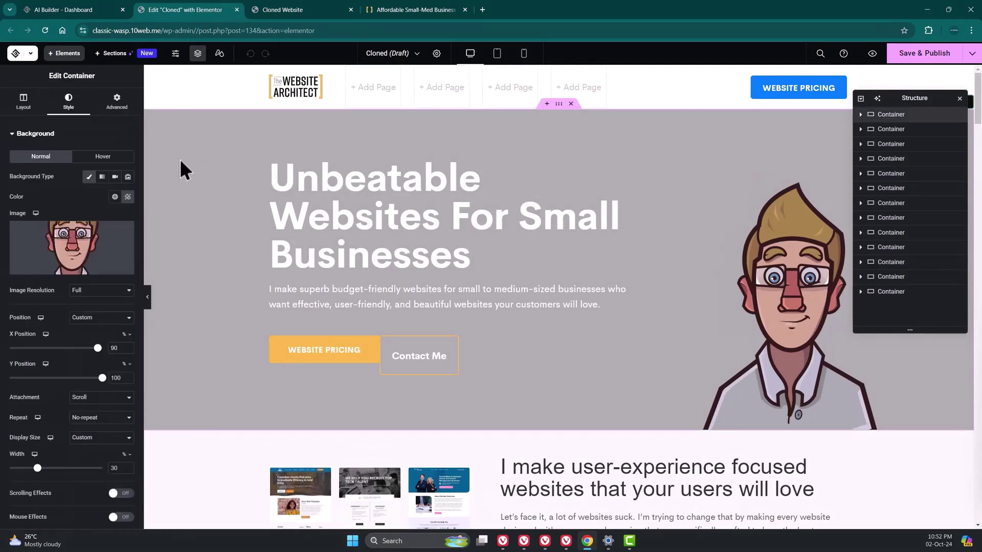
key(ctrl+i)
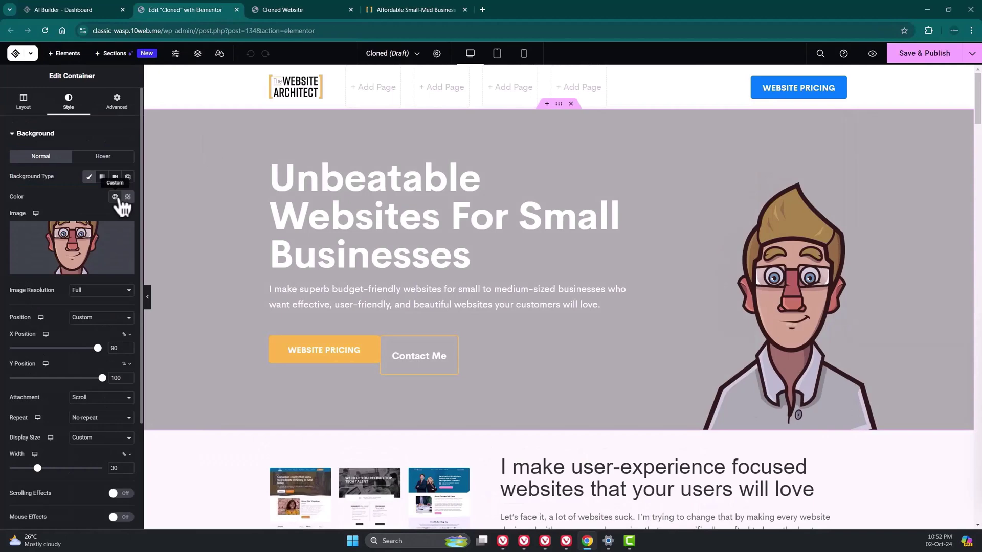
click(115, 197)
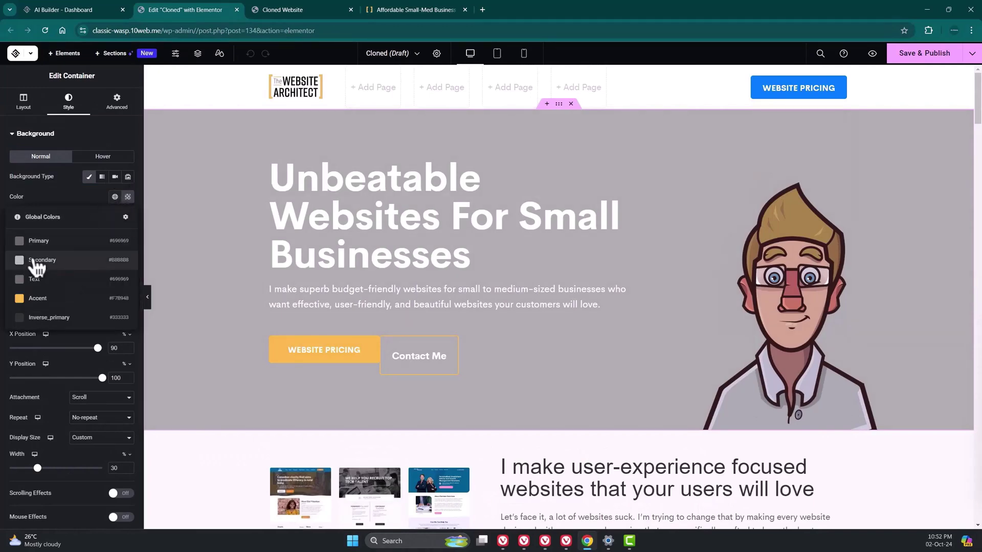
click(29, 241)
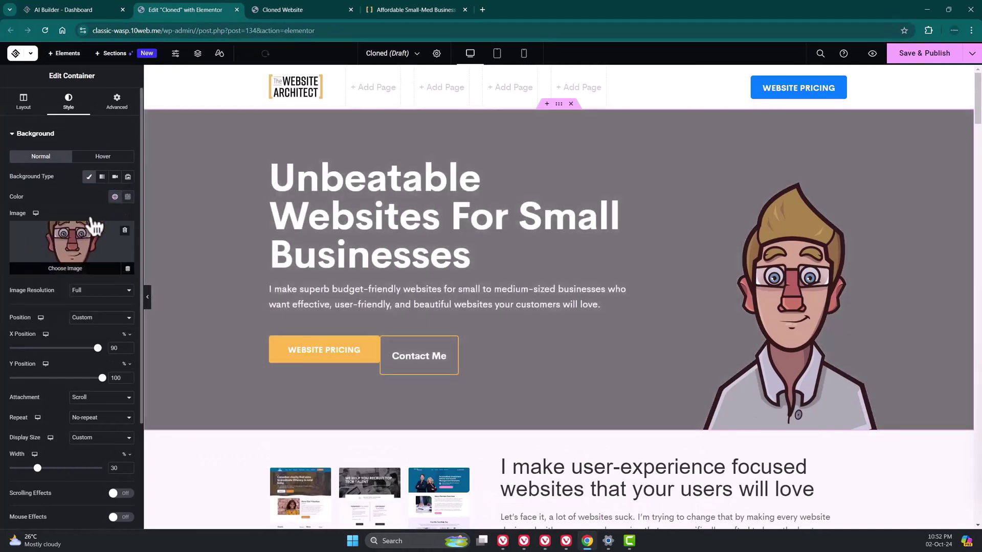
click(132, 199)
click(82, 290)
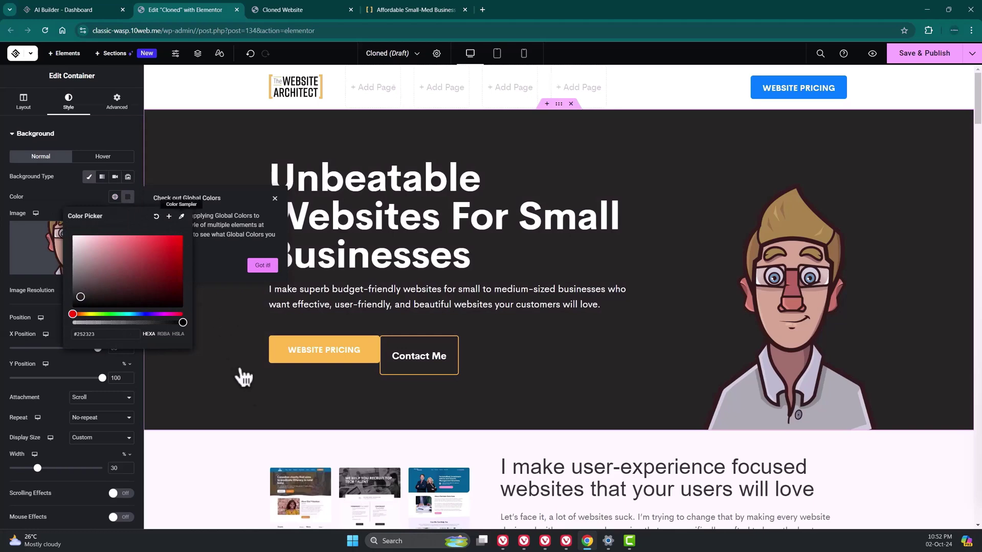
click(249, 394)
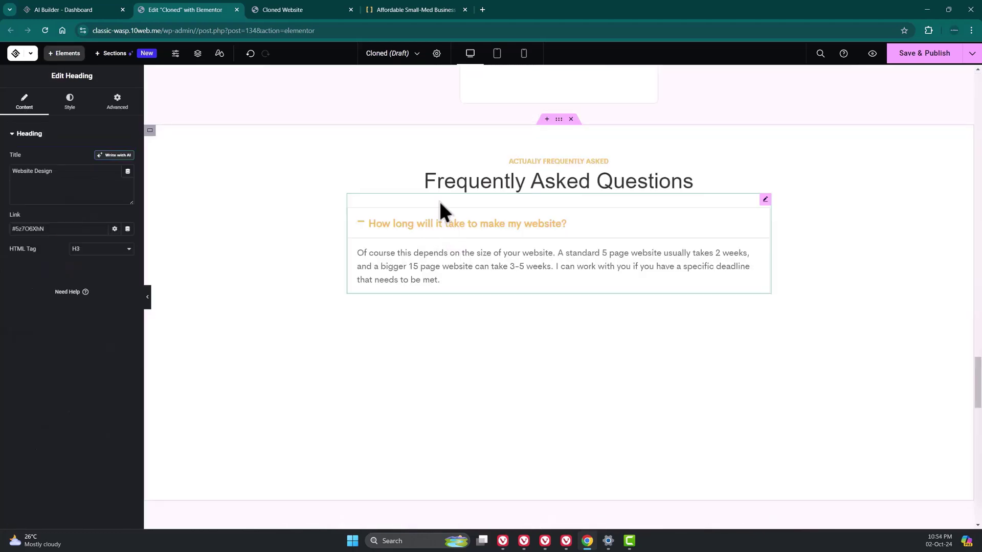
- Add an accordion item titled 'Will I run into any unexpected costs?' copied from the original site
click(427, 220)
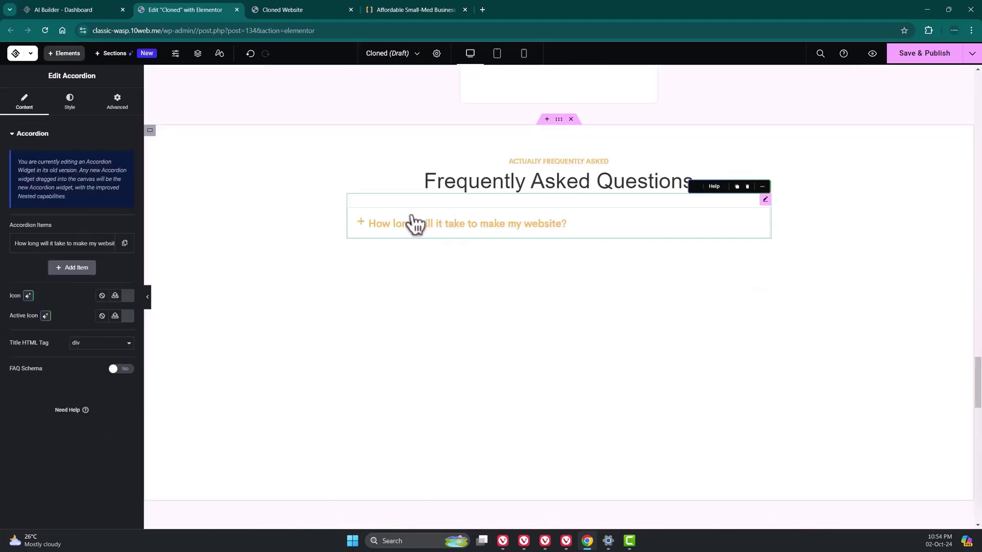
click(82, 270)
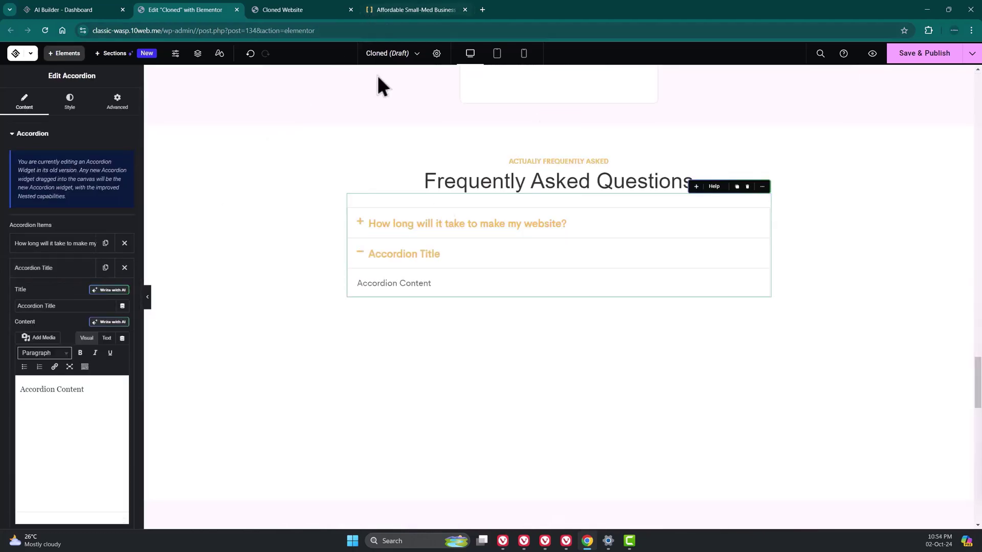
click(414, 10)
click(381, 160)
drag(486, 185, 334, 176)
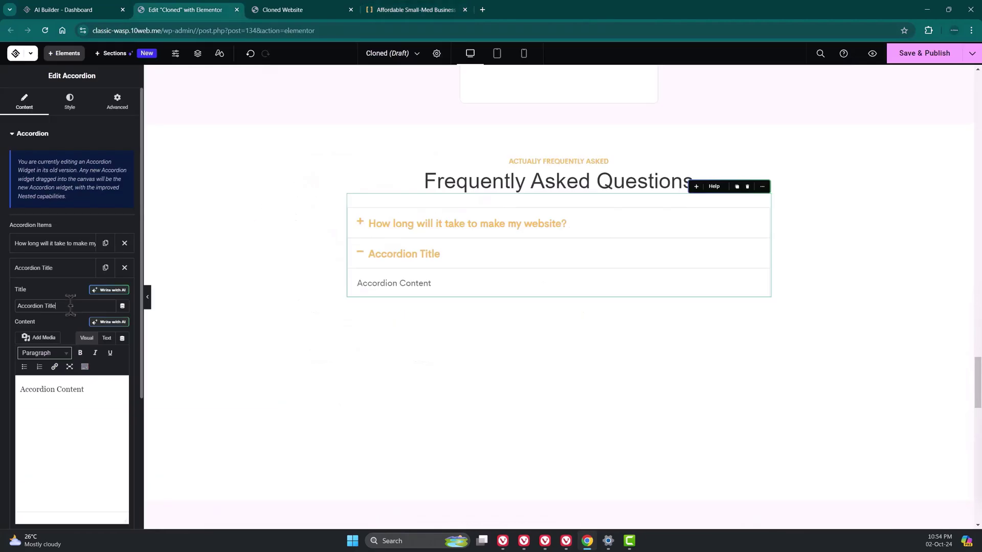
drag(70, 305, 17, 310)
text(Will I run into any unexpected costs?)
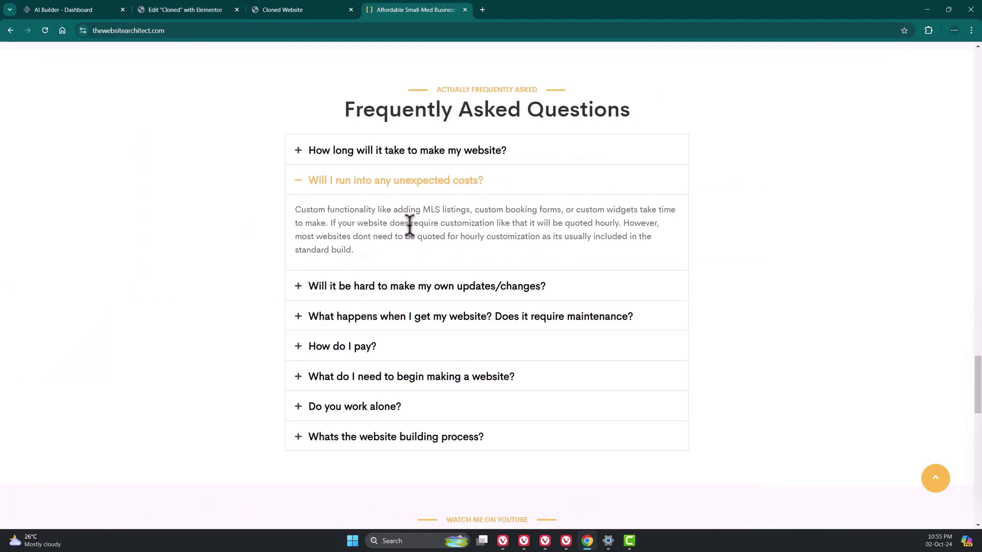
- Paste the original site's answer into the new item's content, then add another item
triple_click(377, 243)
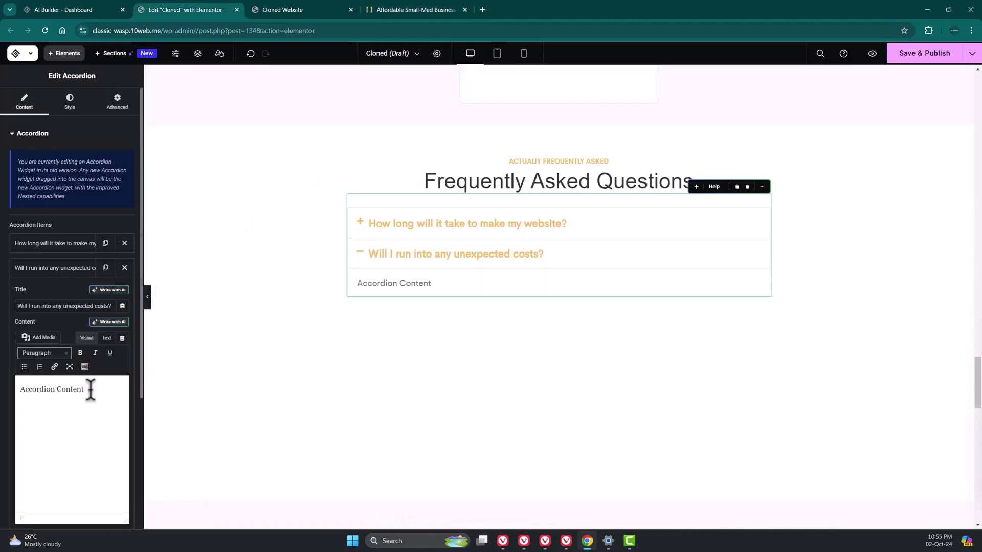
drag(90, 390, 20, 391)
text(Custom functionality like adding MLS listings, custom booking forms, or custom widgets take time to make. If your website does require customization like that it will be quoted hourly. However, most websites dont need to be quoted for hourly customization as its usually included in the standard build.)
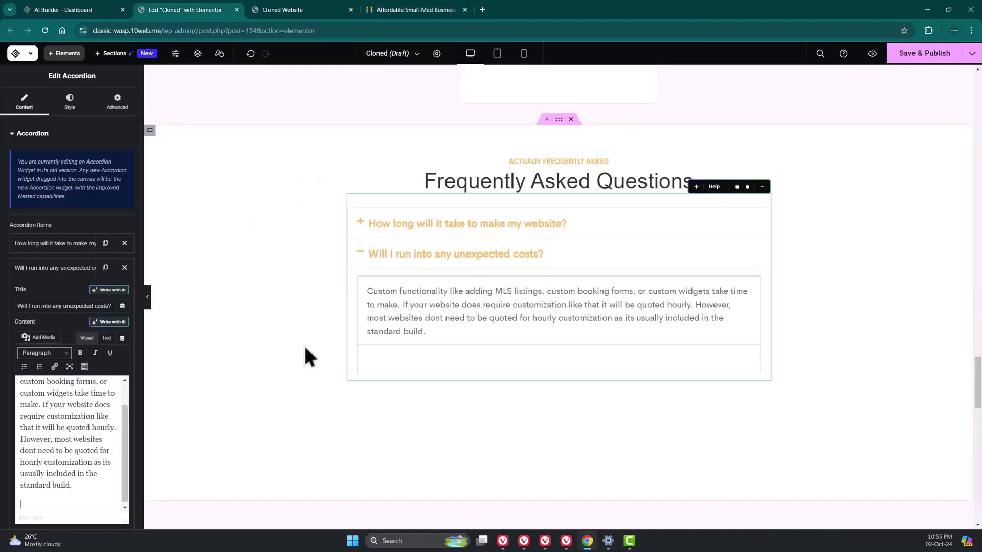
scroll(81, 313, down, 2)
click(74, 451)
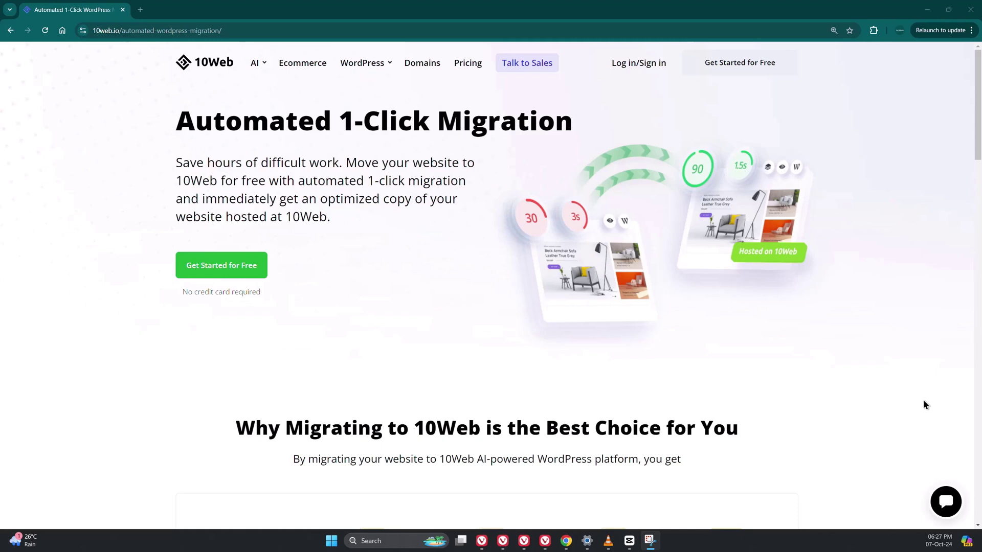
- Open Automated 1-click migration under Migrate your website and review its three plugin steps
scroll(923, 401, down, 5)
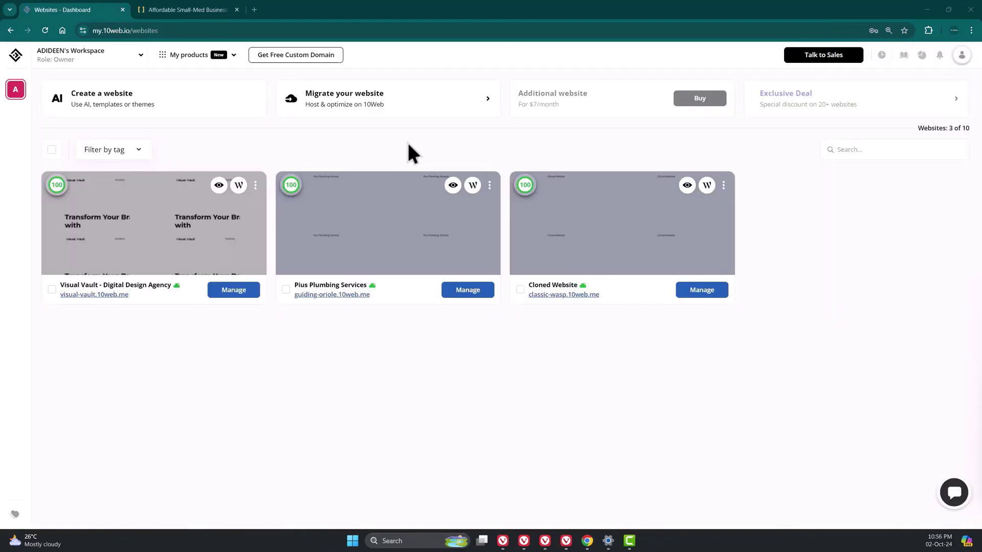
mouse_move(412, 109)
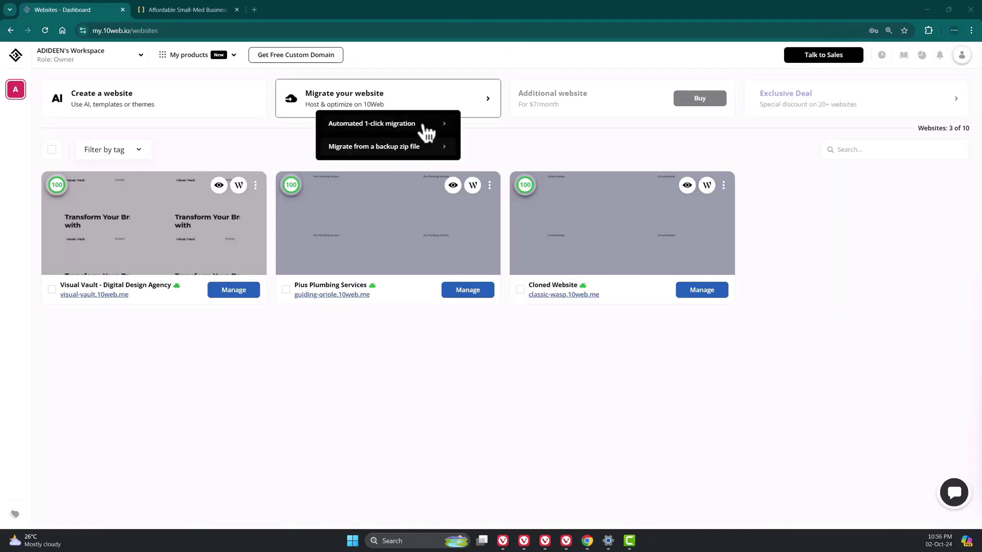
click(424, 126)
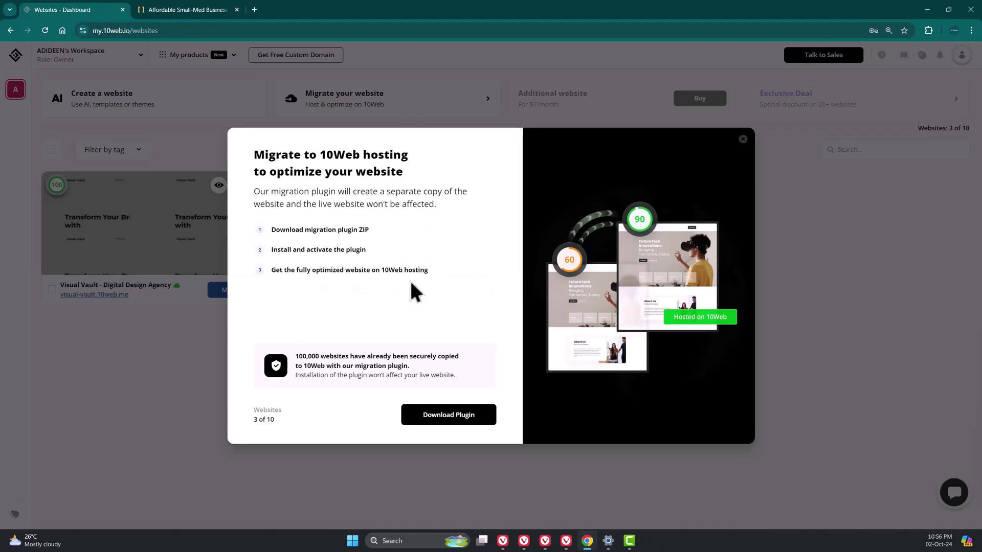
triple_click(304, 231)
triple_click(330, 249)
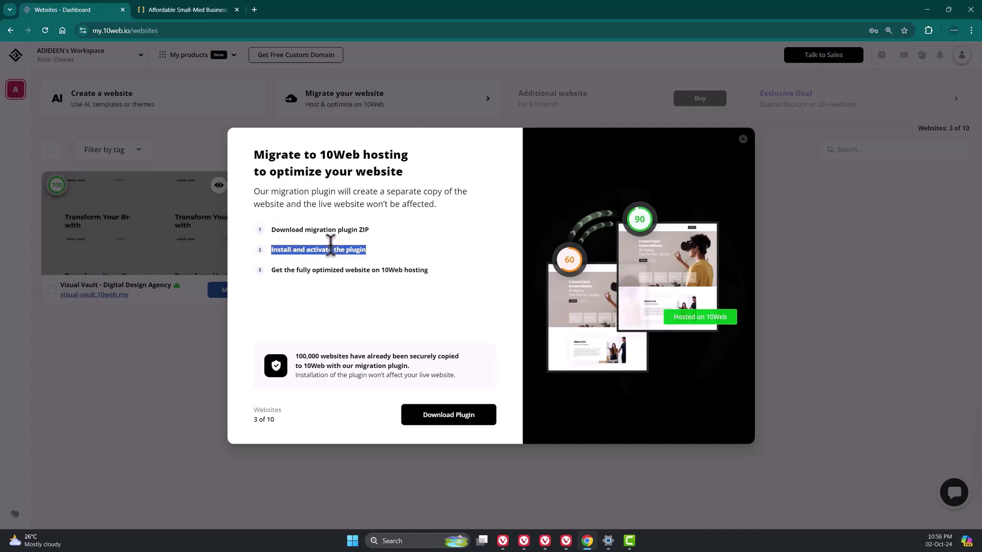
triple_click(348, 270)
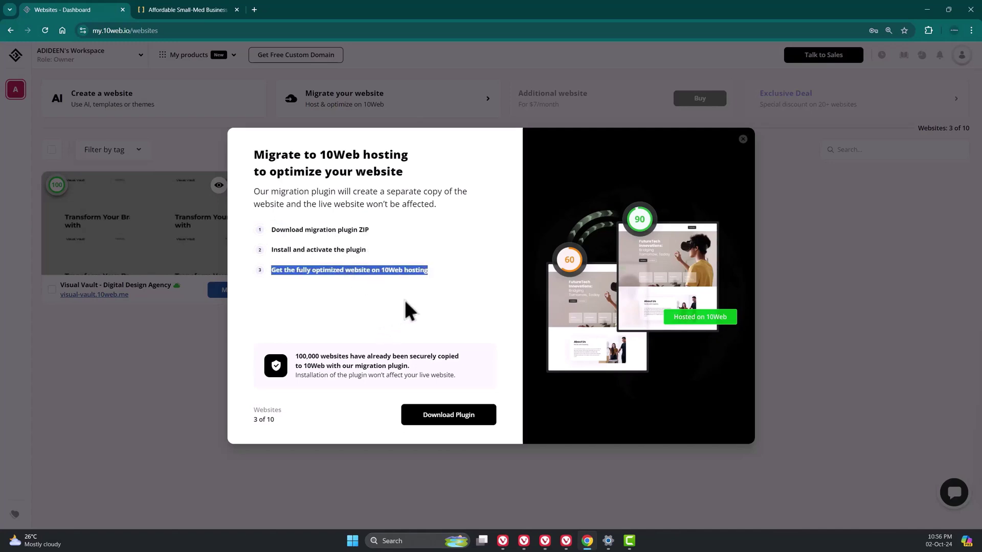
click(435, 313)
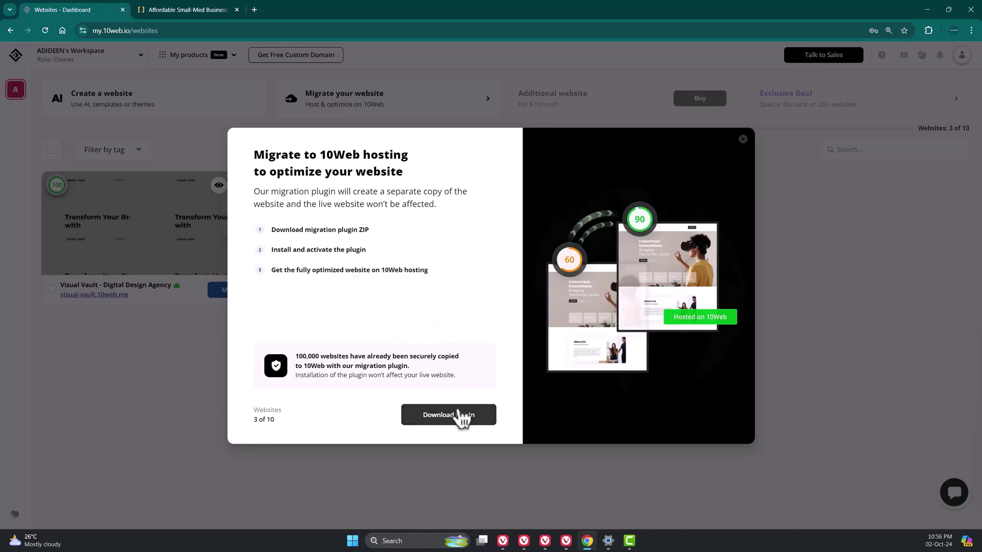